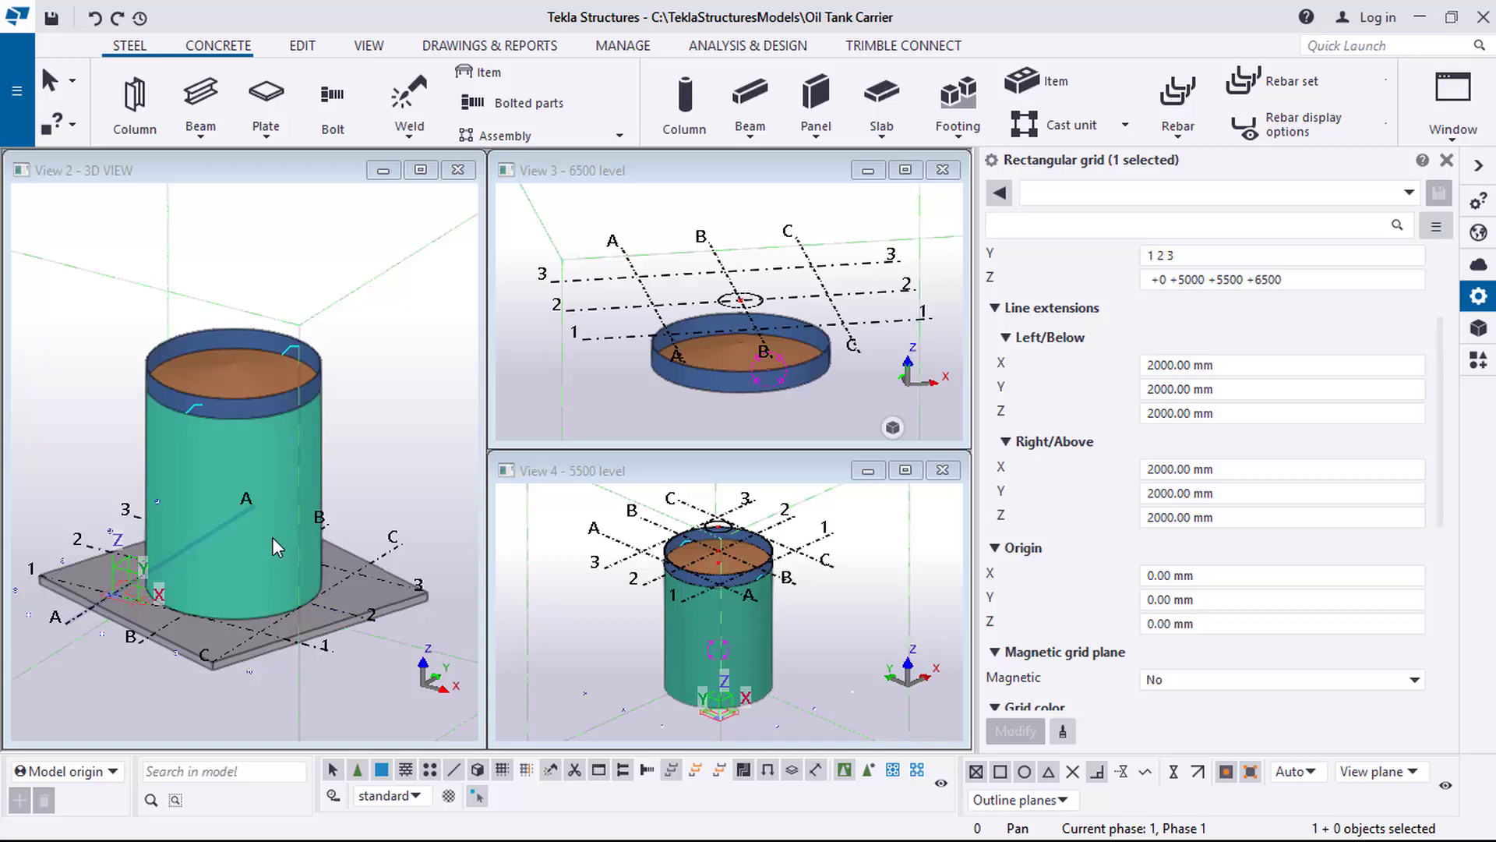
Orbit and zoom the finished oil tank model to view it from another side.
mouse_move(261, 525)
middle_mouse_down("ctrl")
mouse_move(231, 536)
mouse_move(237, 503)
mouse_move(195, 534)
middle_mouse_up("ctrl")
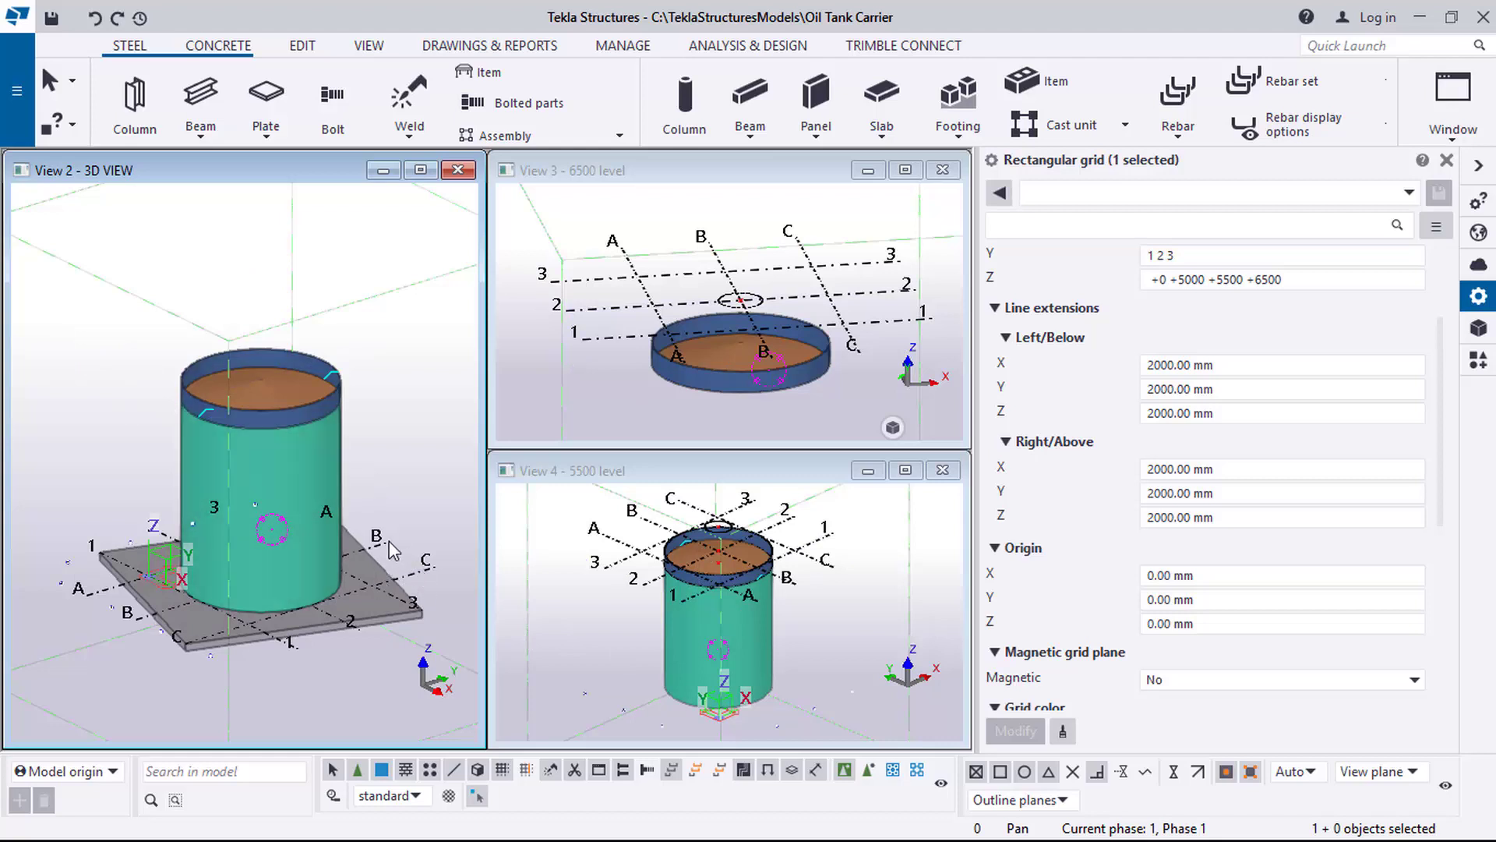
middle_click_drag(336, 569, 314, 529, "ctrl")
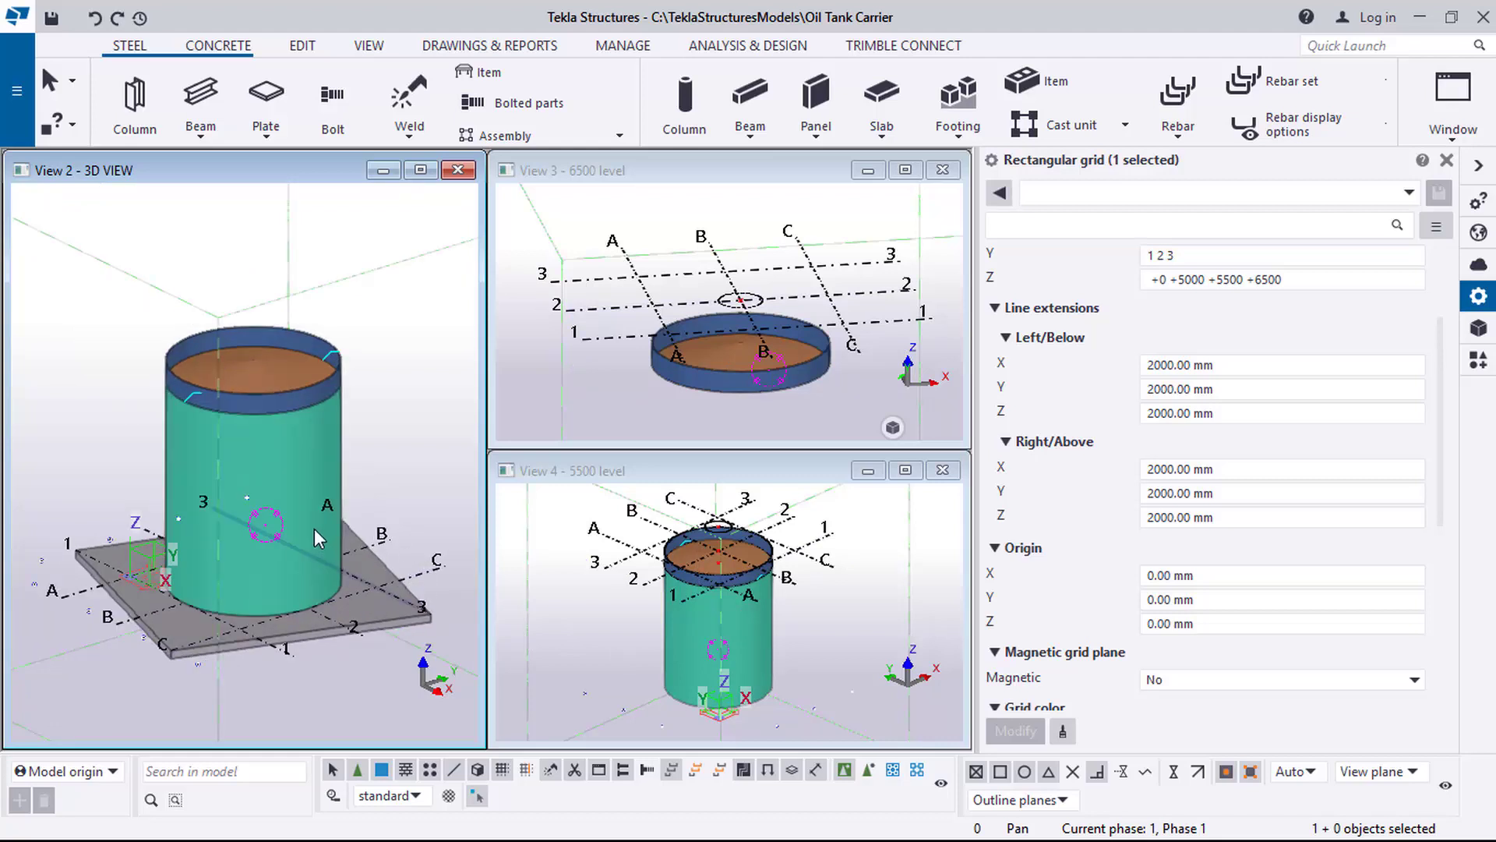
scroll(307, 526, "up", 2)
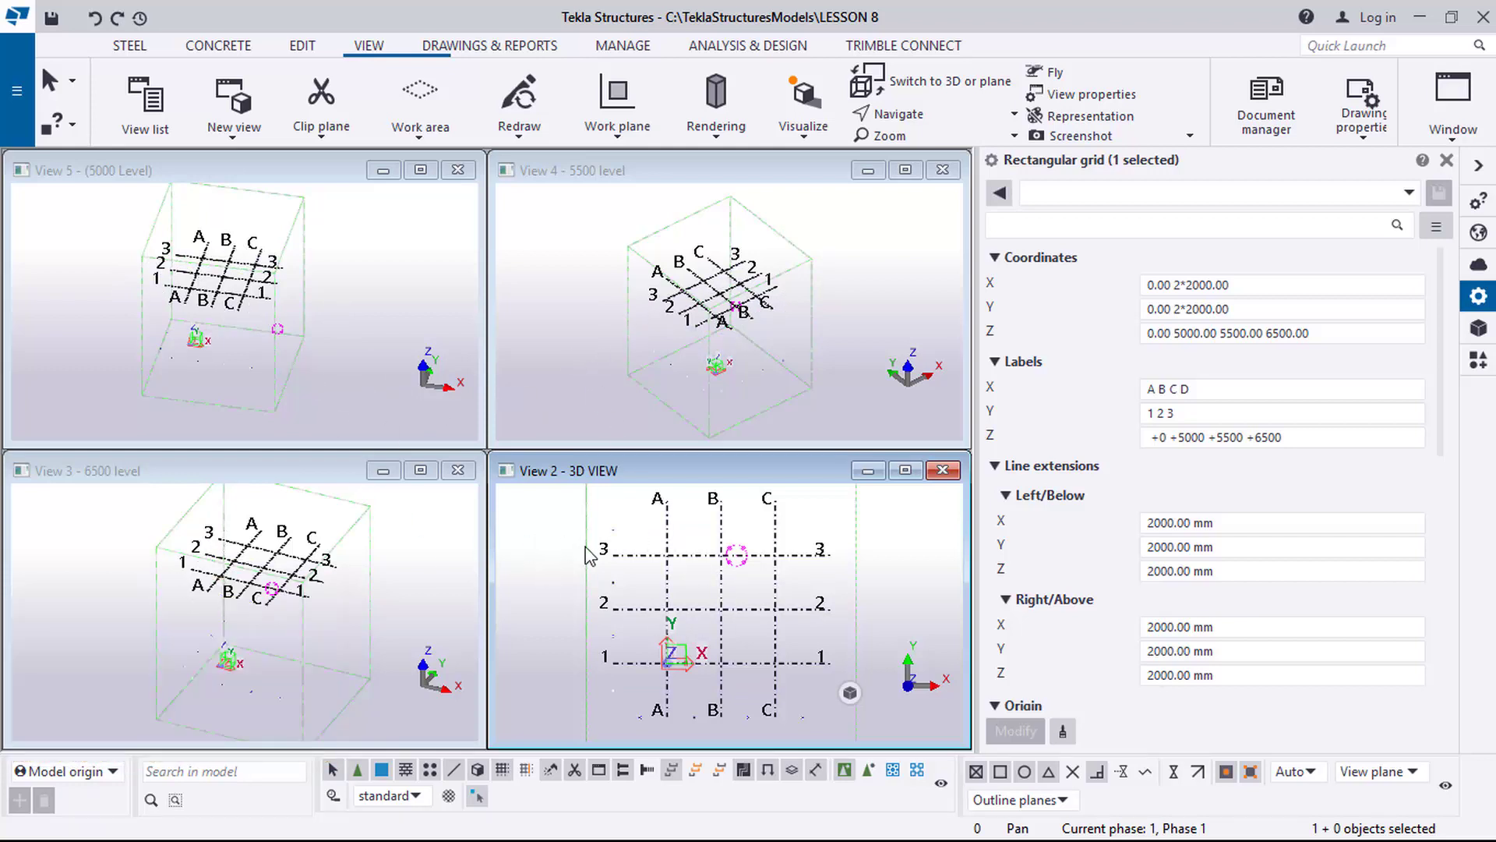
Deselect the grid and switch View 2 from a flat plan to a 3D view with Ctrl+P.
scroll(701, 576, "up", 1)
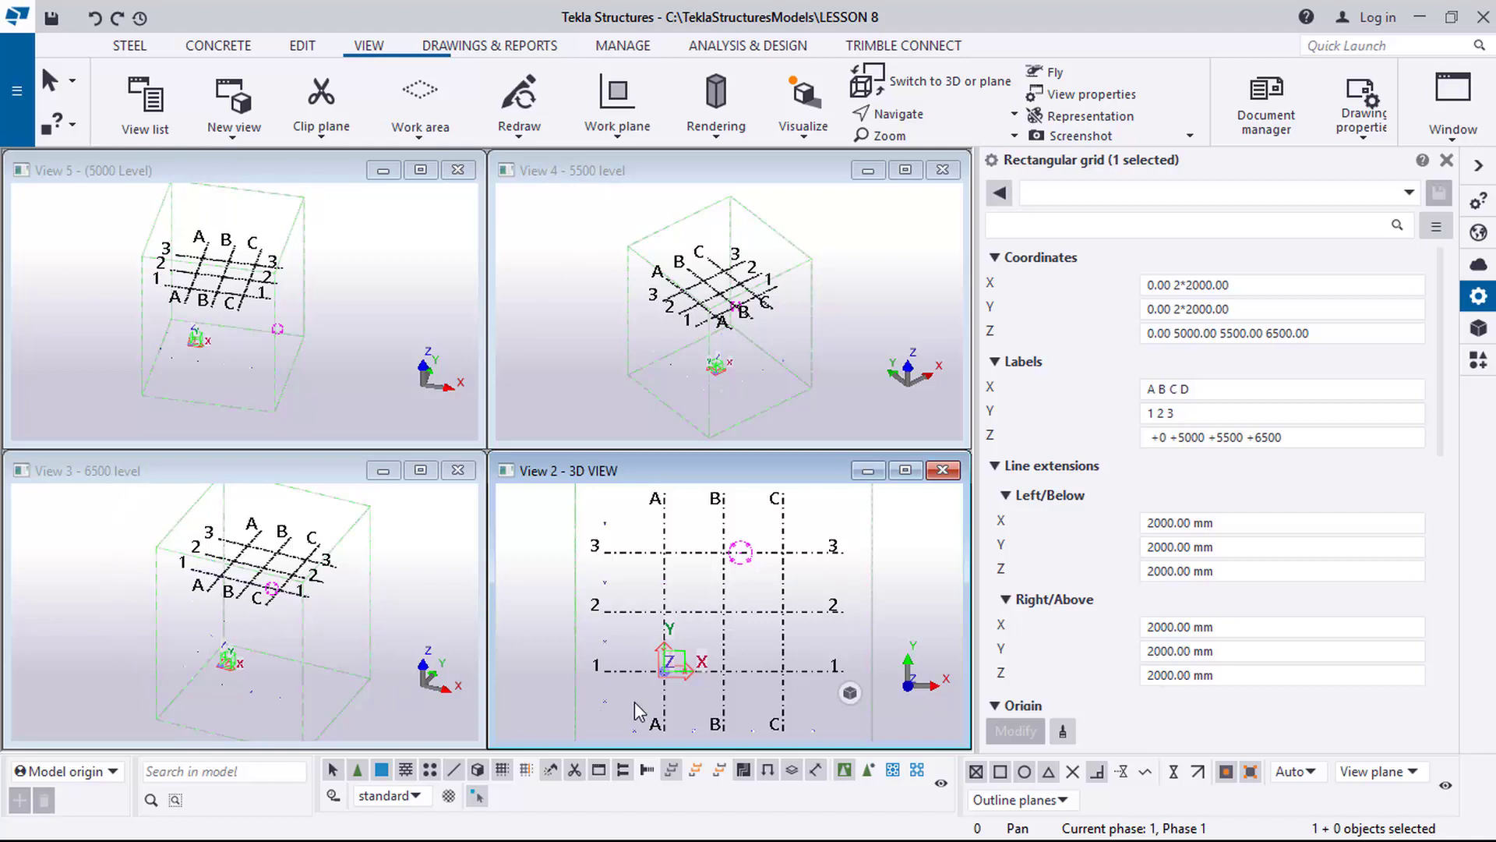
scroll(689, 689, "up", 2)
scroll(661, 668, "down", 2)
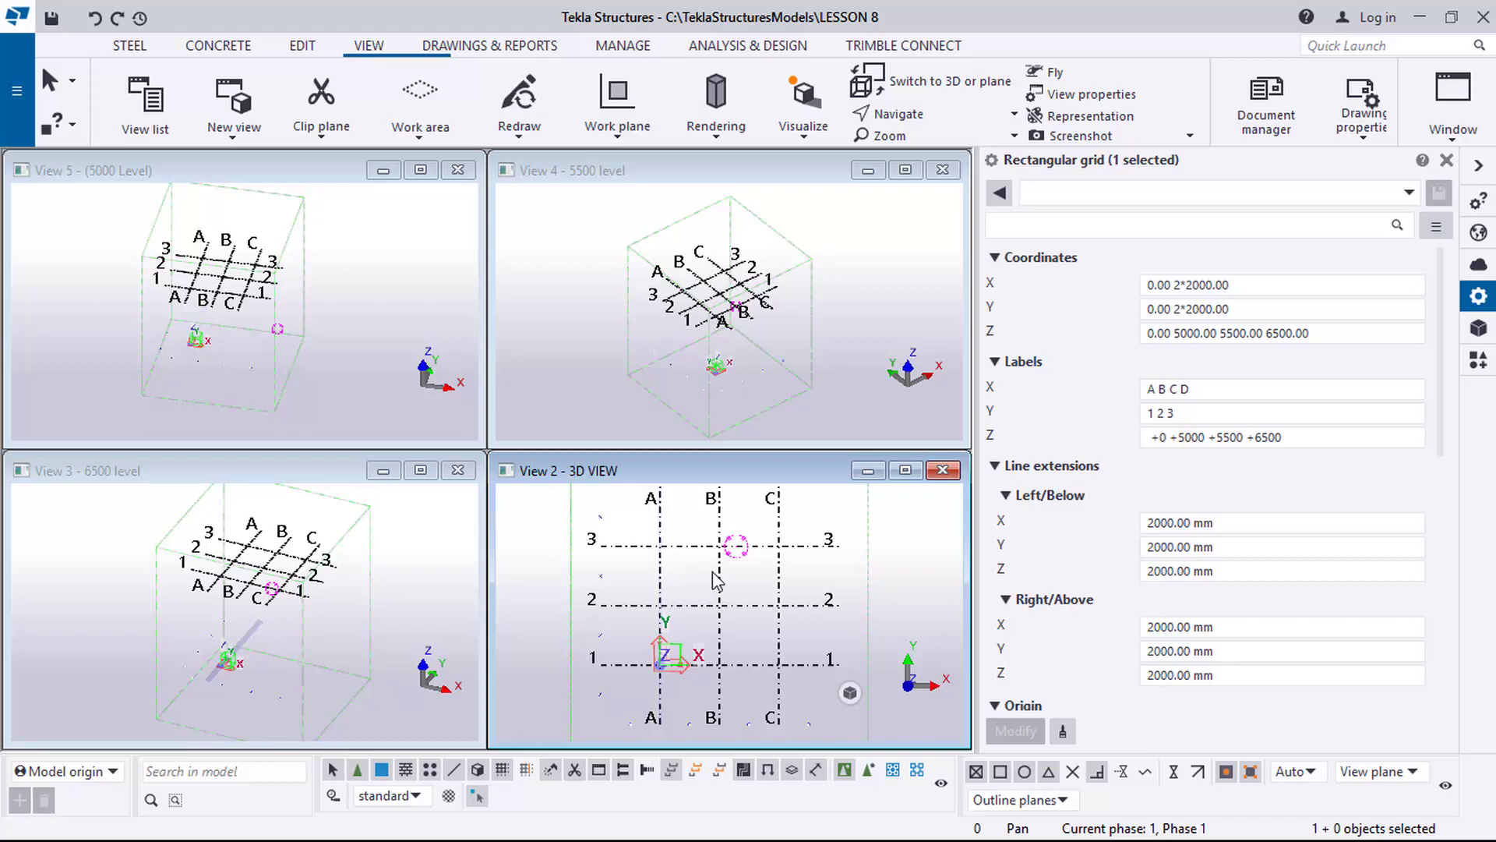
left_click(741, 577)
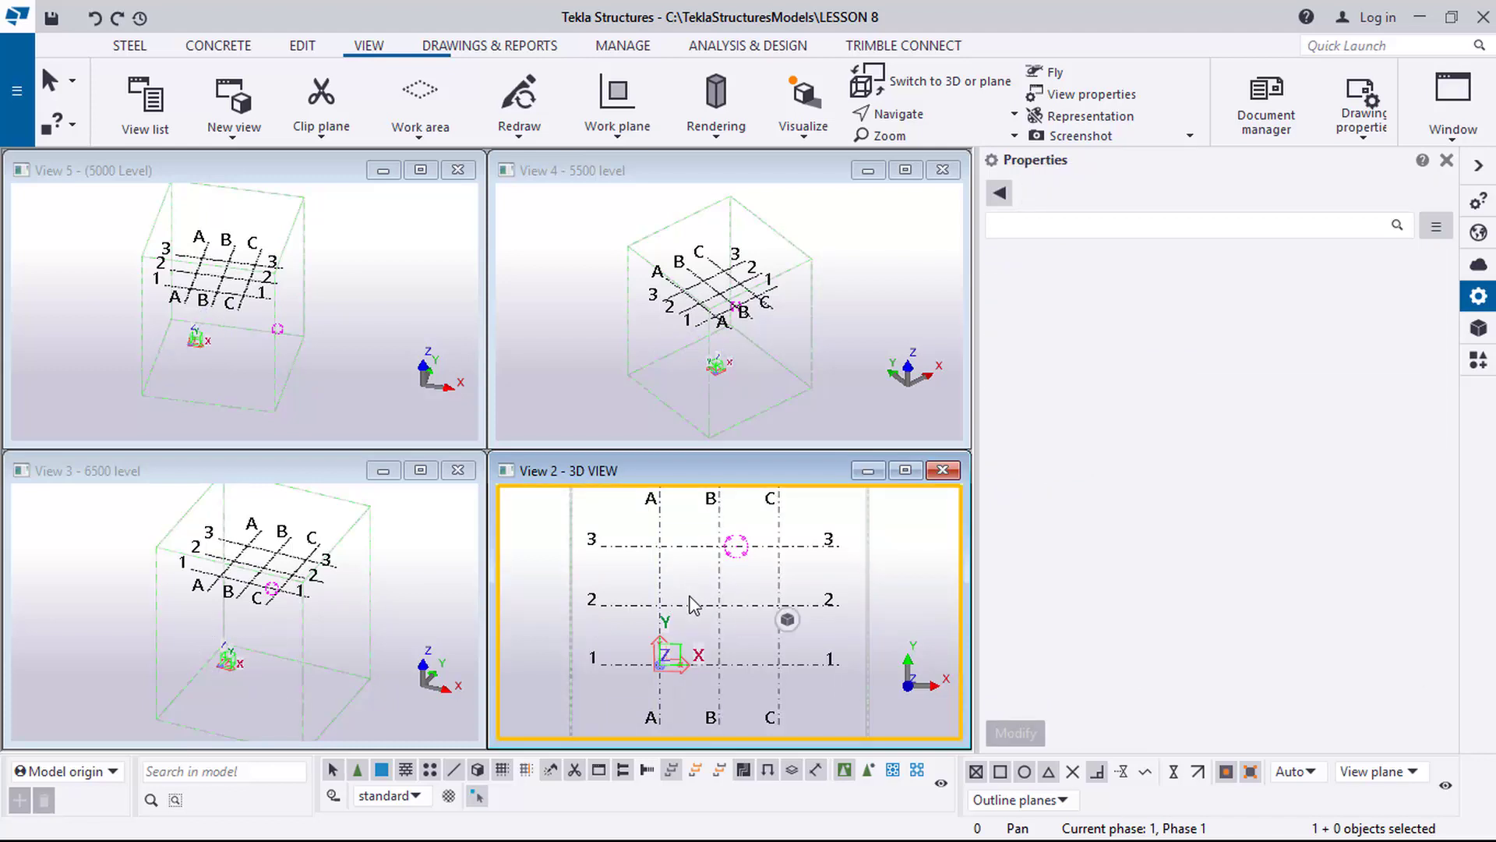
key("ctrl+p")
scroll(755, 685, "up", 5)
scroll(646, 658, "down", 1)
left_click(304, 46)
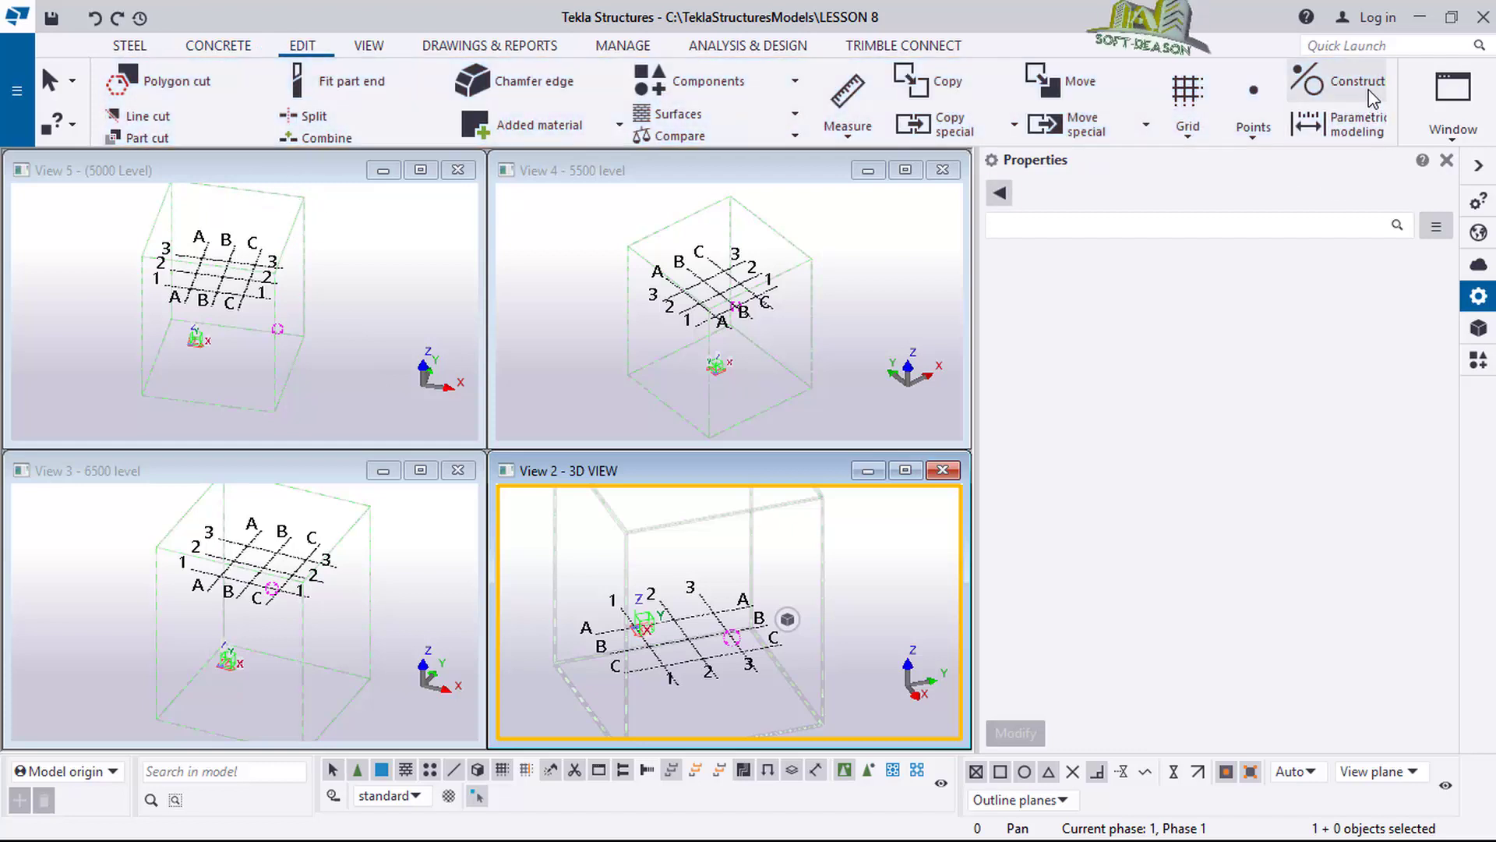
Draw a 2400 mm radius construction circle centred on the grid intersection in the 3D view.
left_click(1372, 95)
left_click(1349, 210)
scroll(690, 659, "up", 2)
left_click(683, 621)
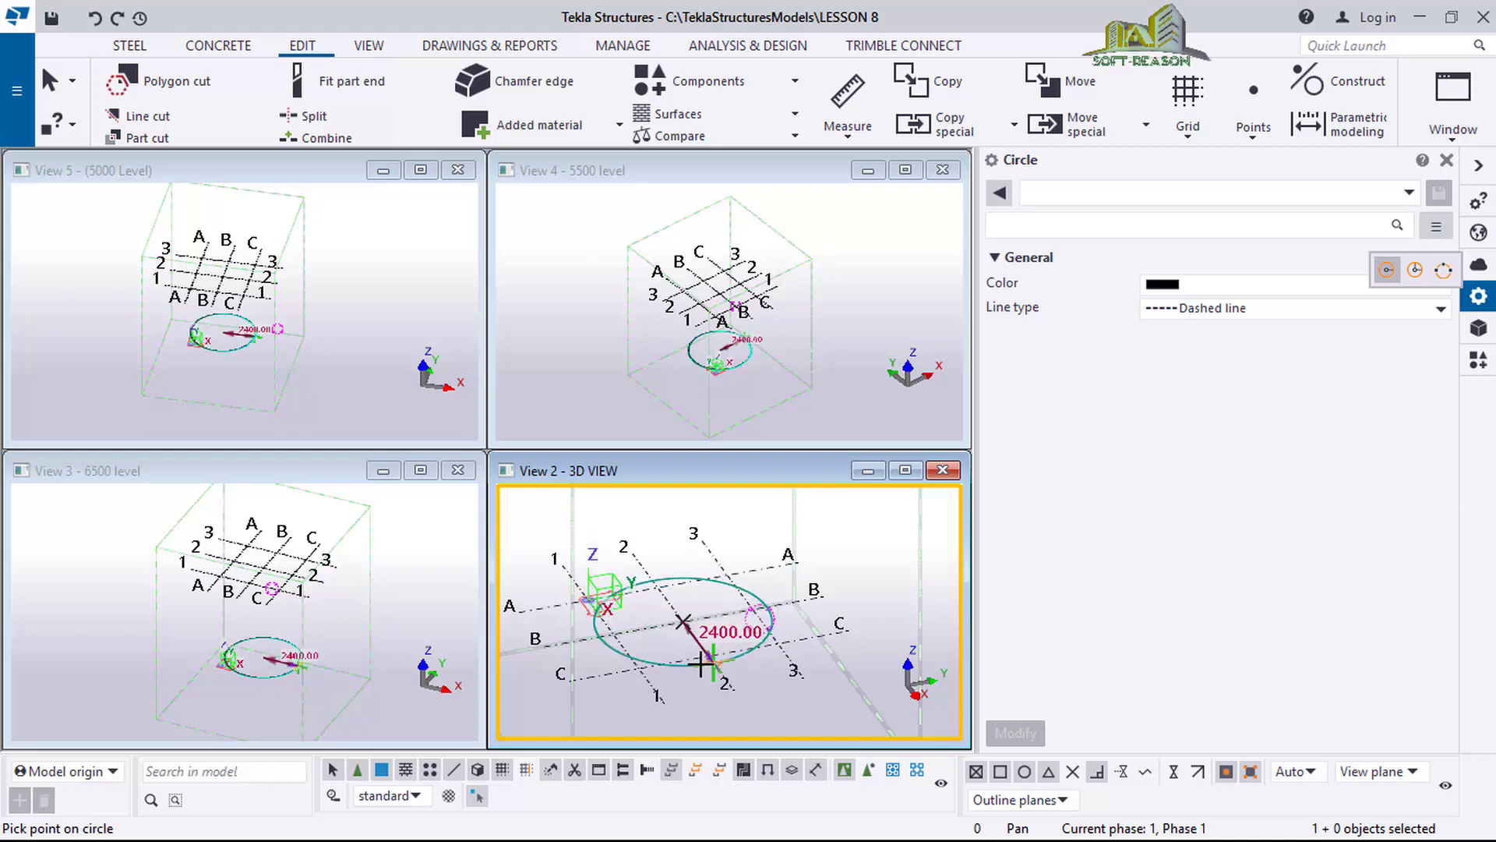
left_click(709, 657)
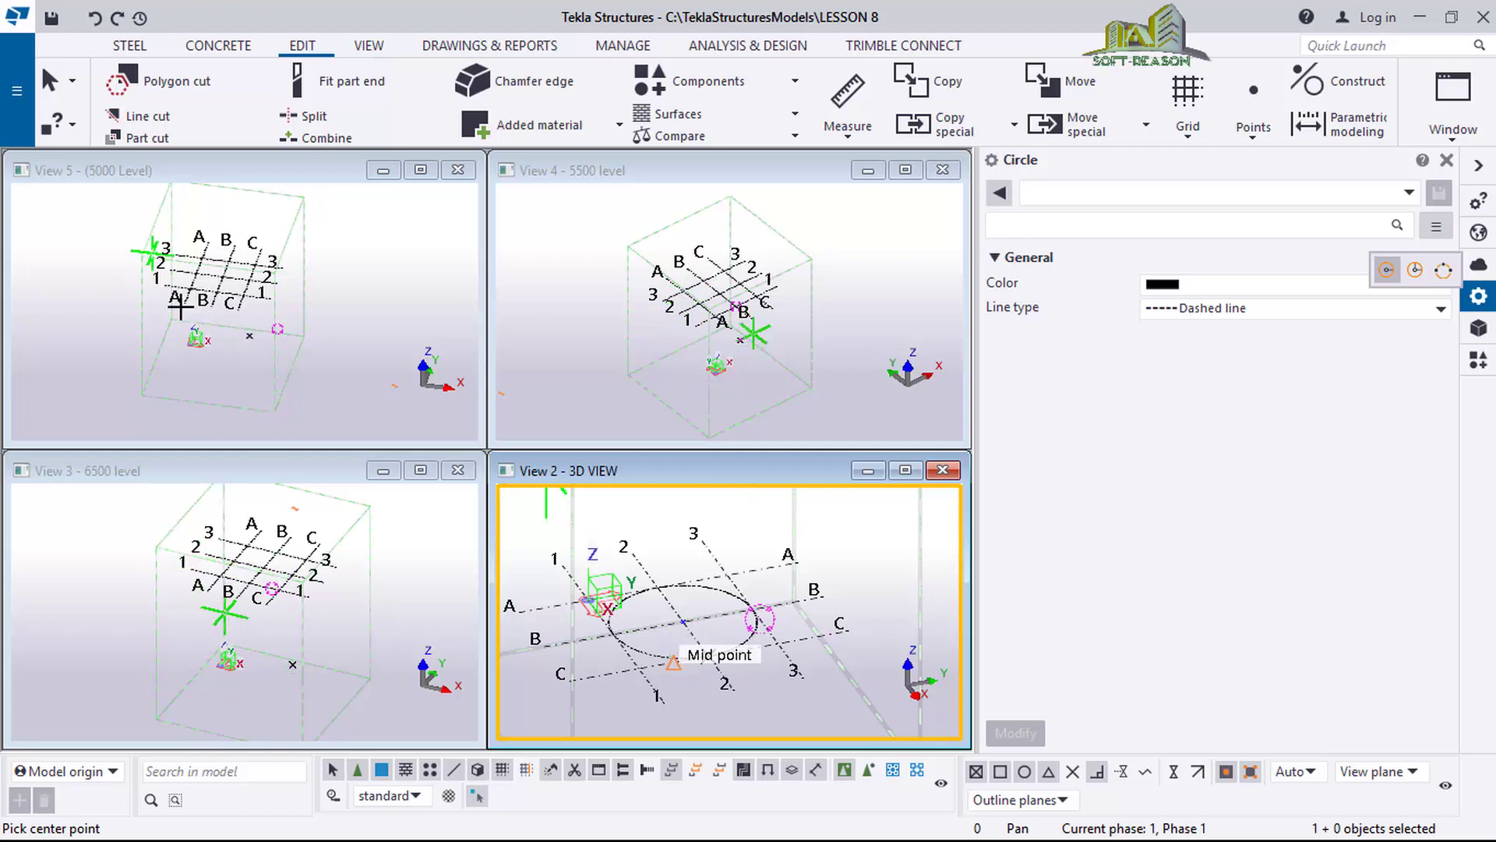
left_click(51, 84)
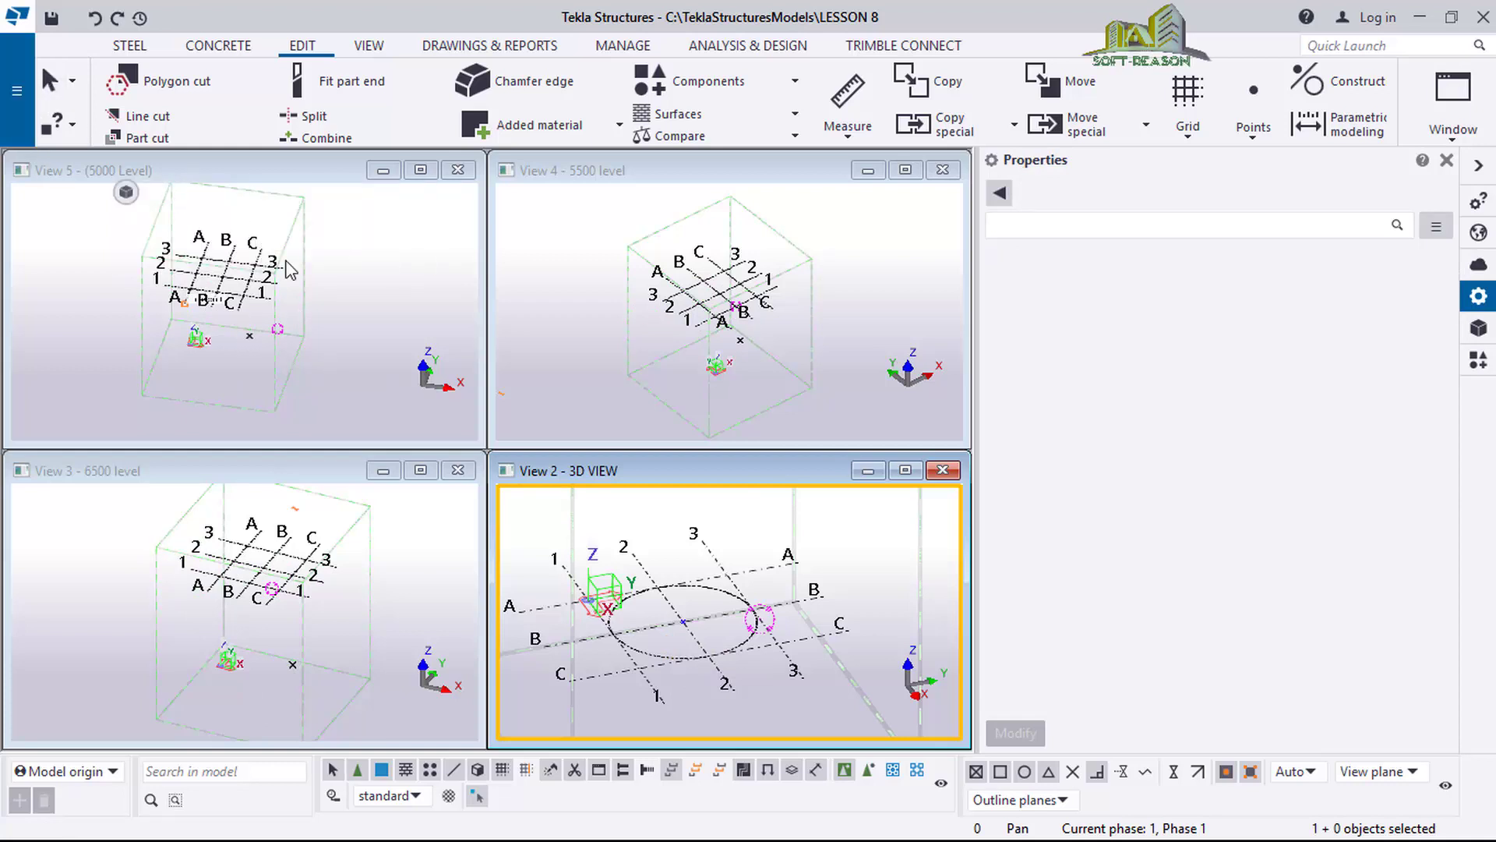
Draw a construction circle centred on a grid intersection in the 5000 level view.
left_click(320, 260)
scroll(234, 276, "up", 3)
scroll(231, 275, "up", 2)
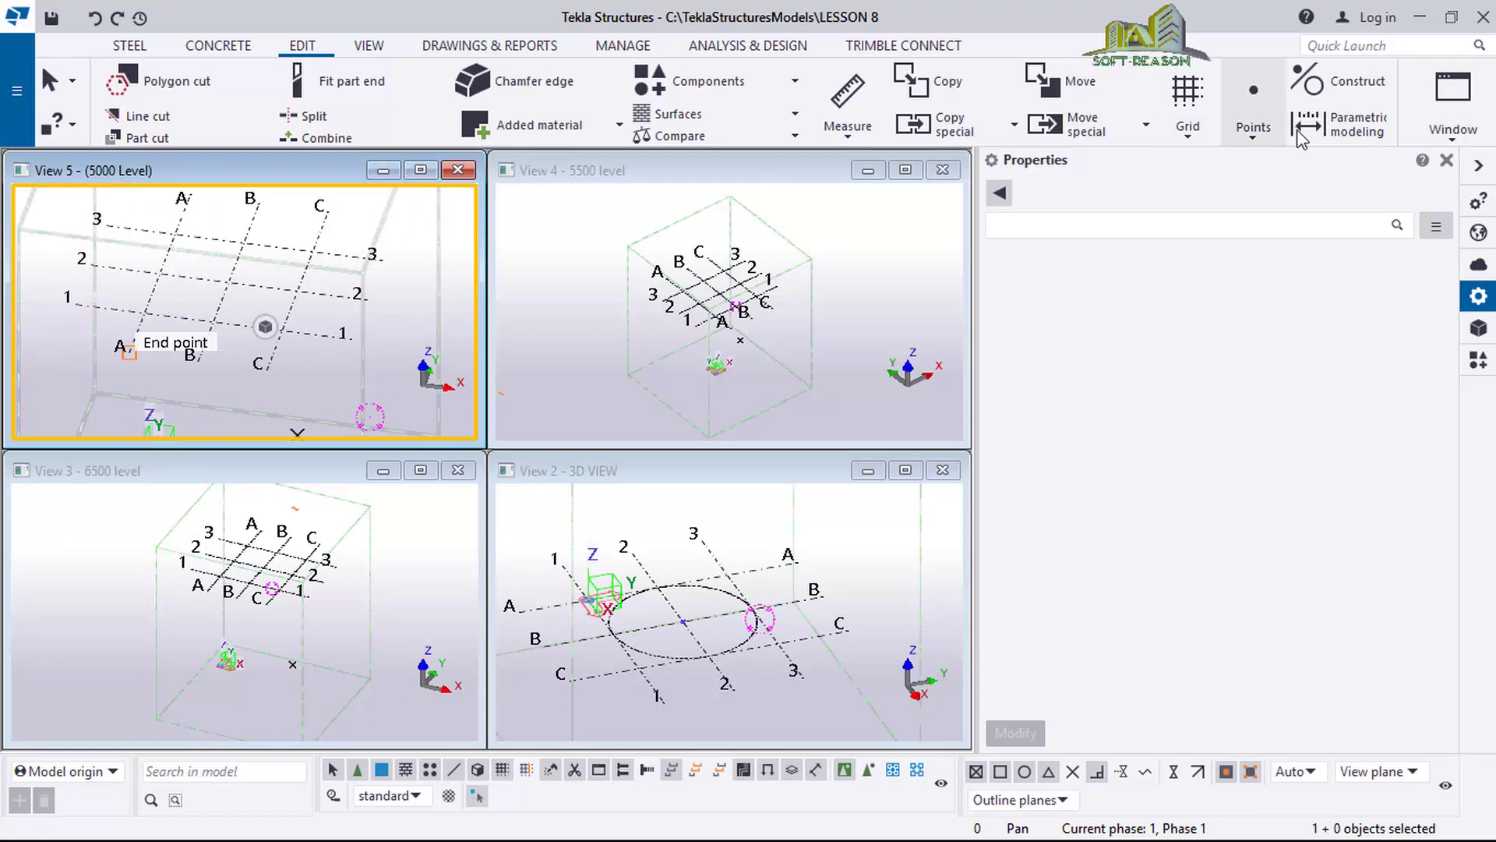
left_click(1325, 87)
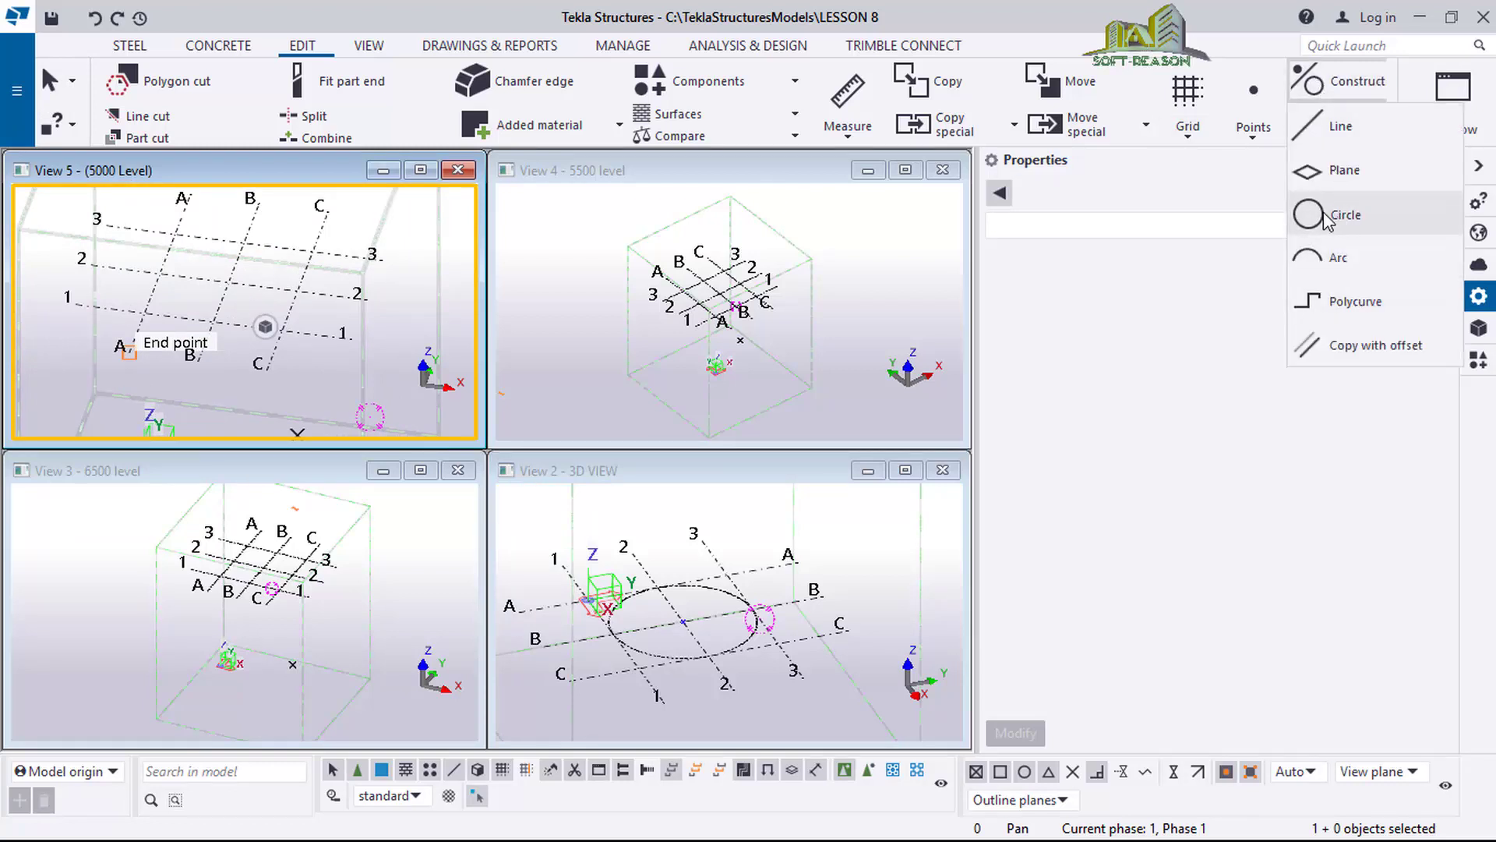
left_click(1340, 219)
left_click(227, 281)
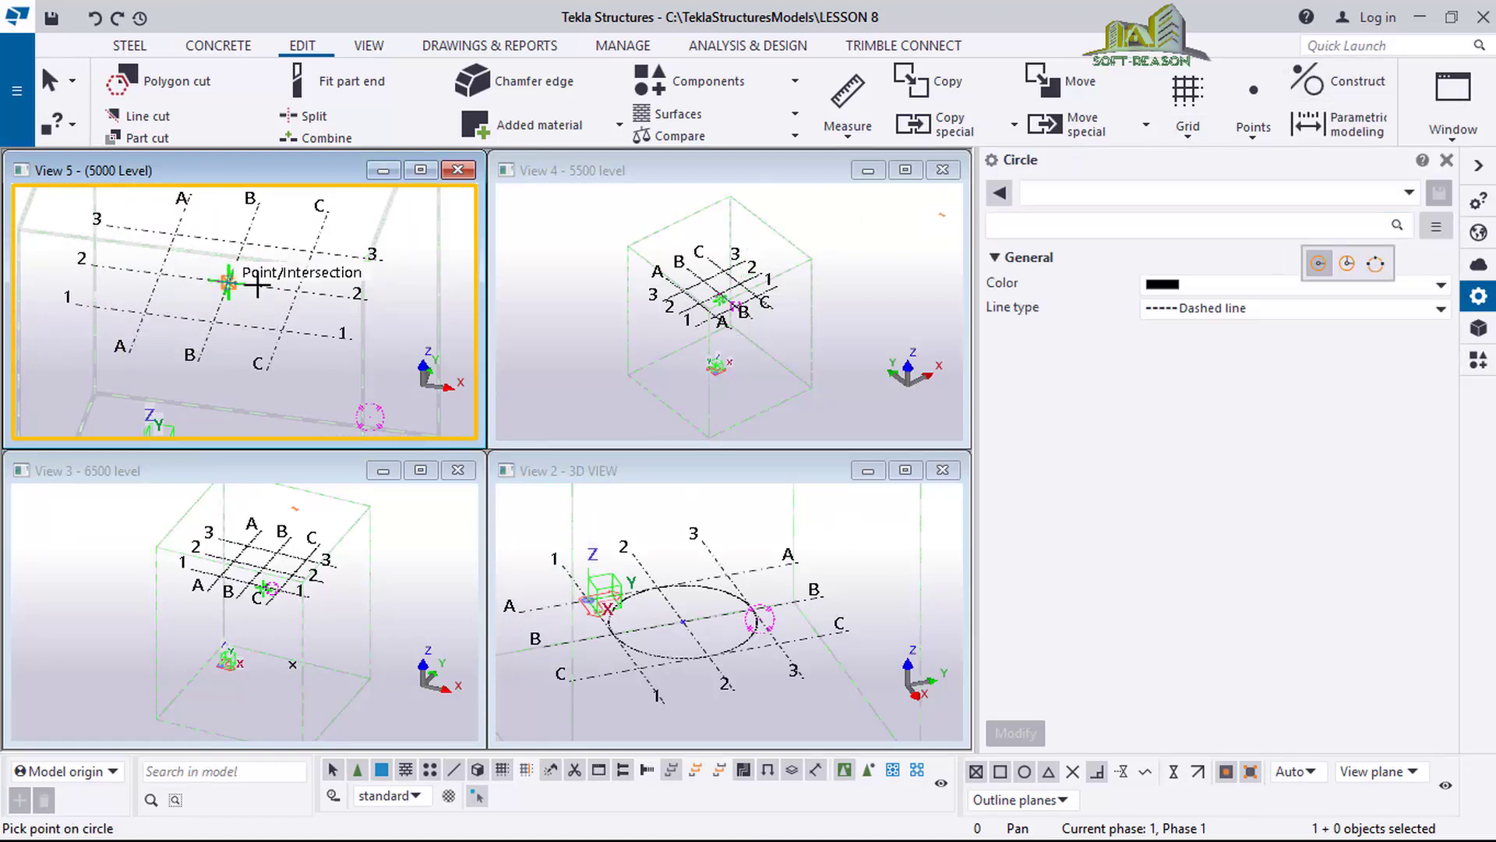
left_click(297, 291)
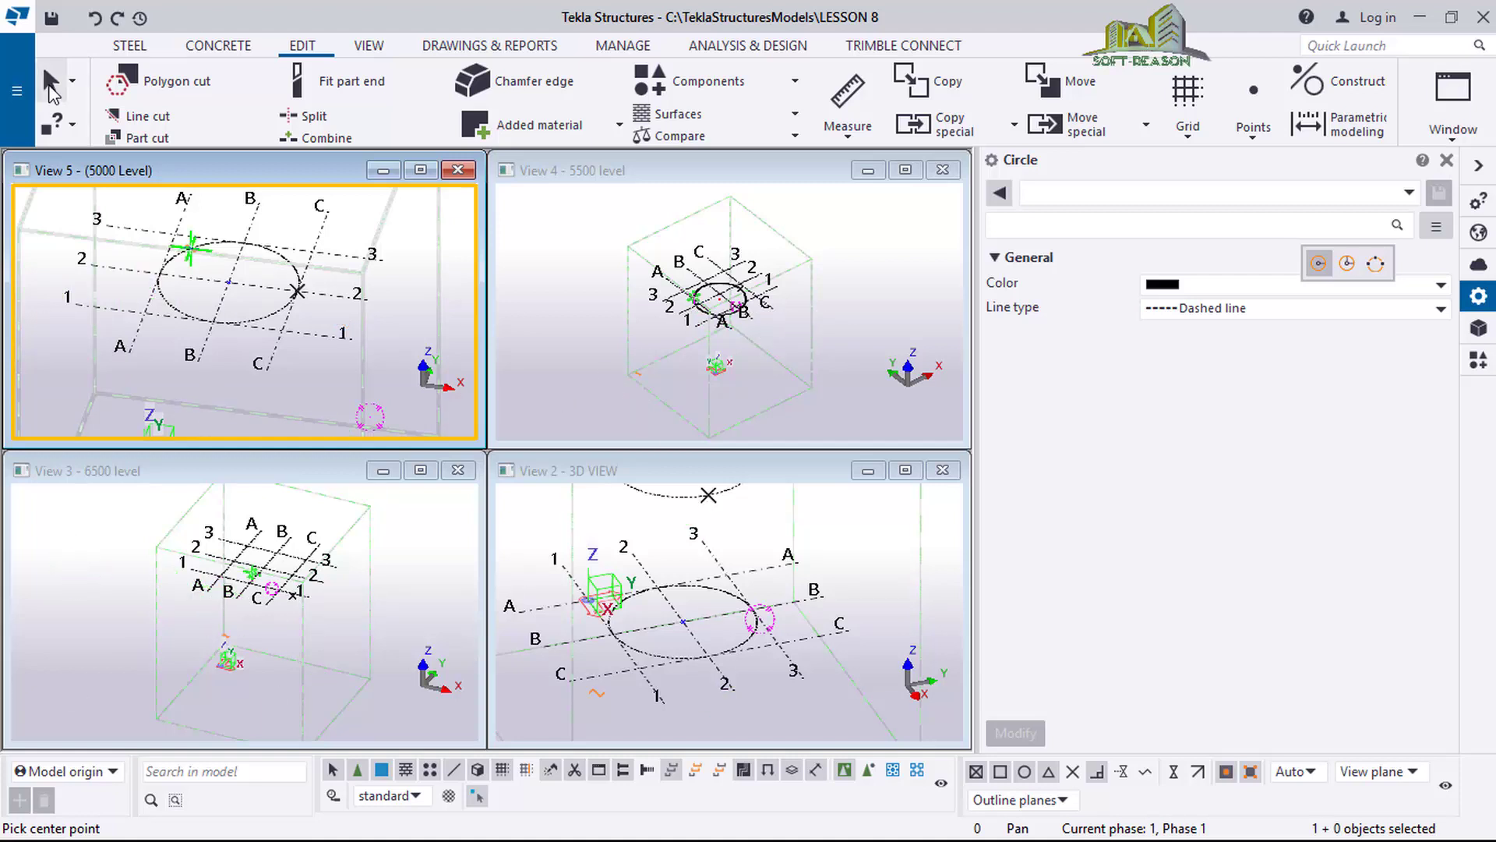
Make the 6500 level view the active view.
middle_click(271, 646)
left_click(104, 601)
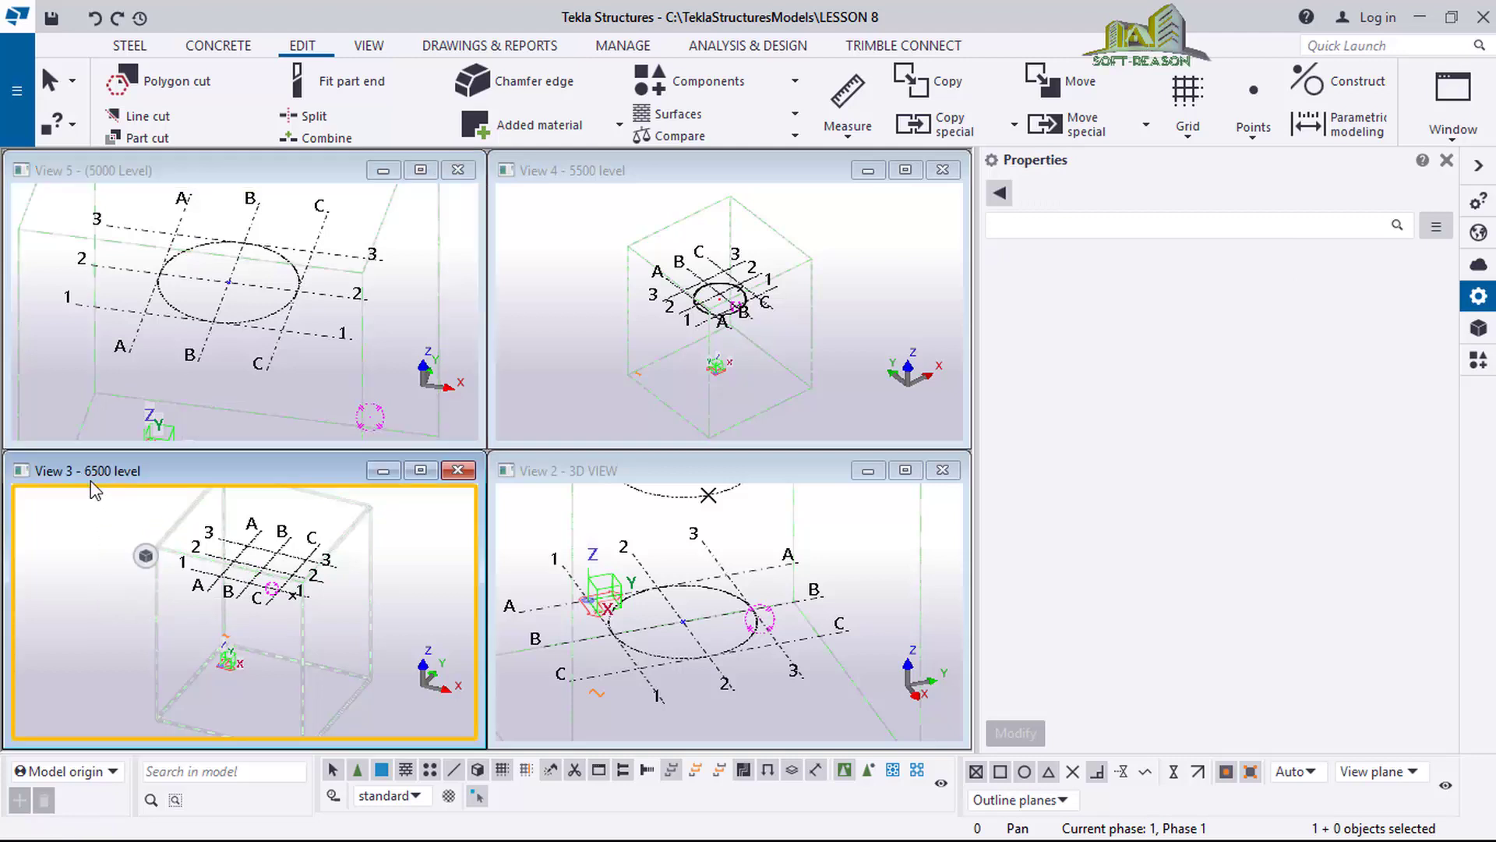
scroll(335, 596, "up", 5)
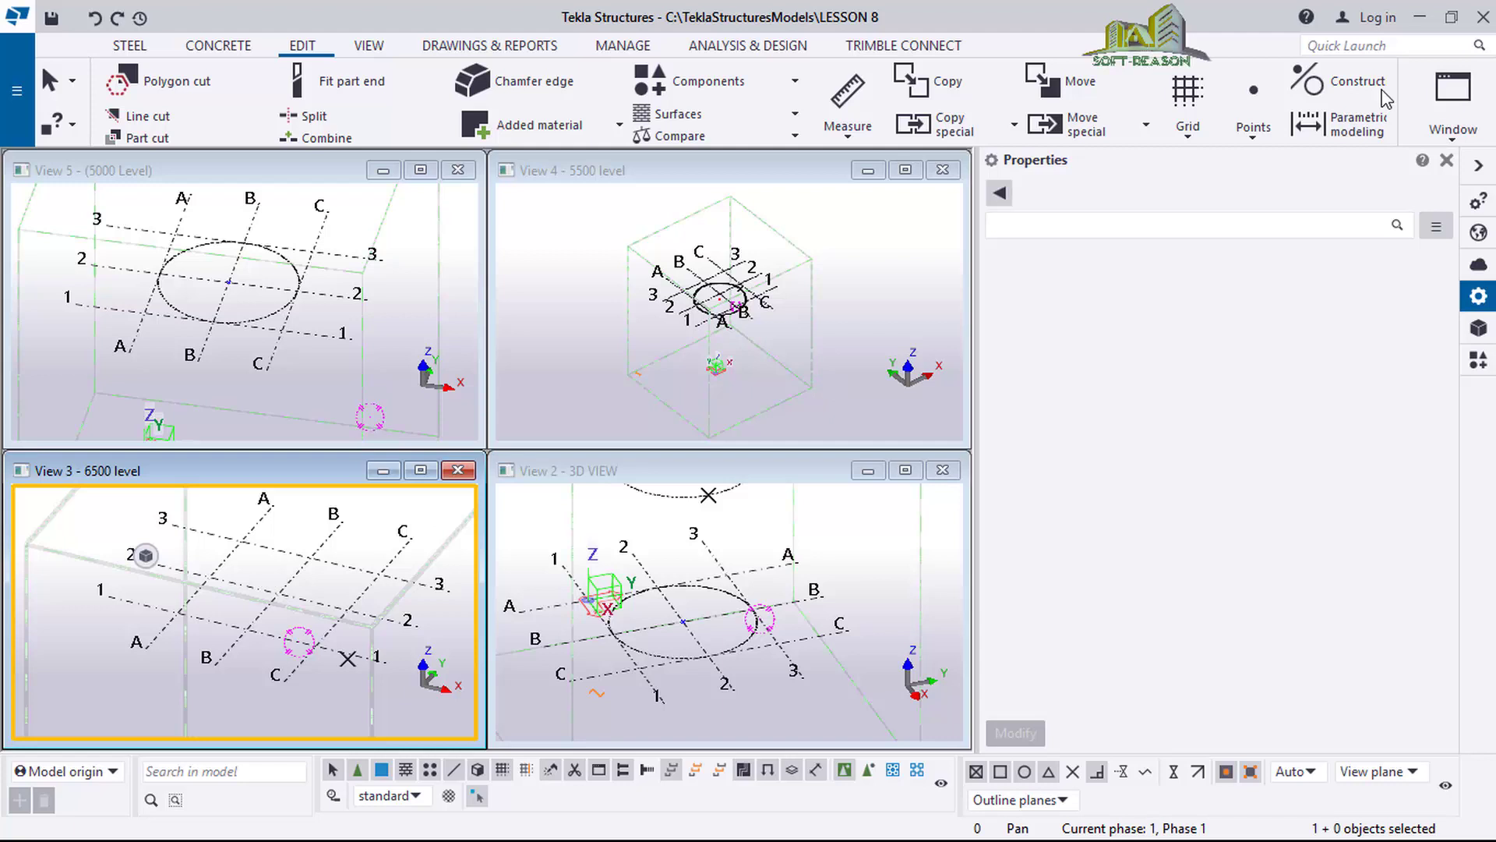
Draw a 500 mm radius construction circle on a grid intersection in the 6500 level view.
left_click(1342, 81)
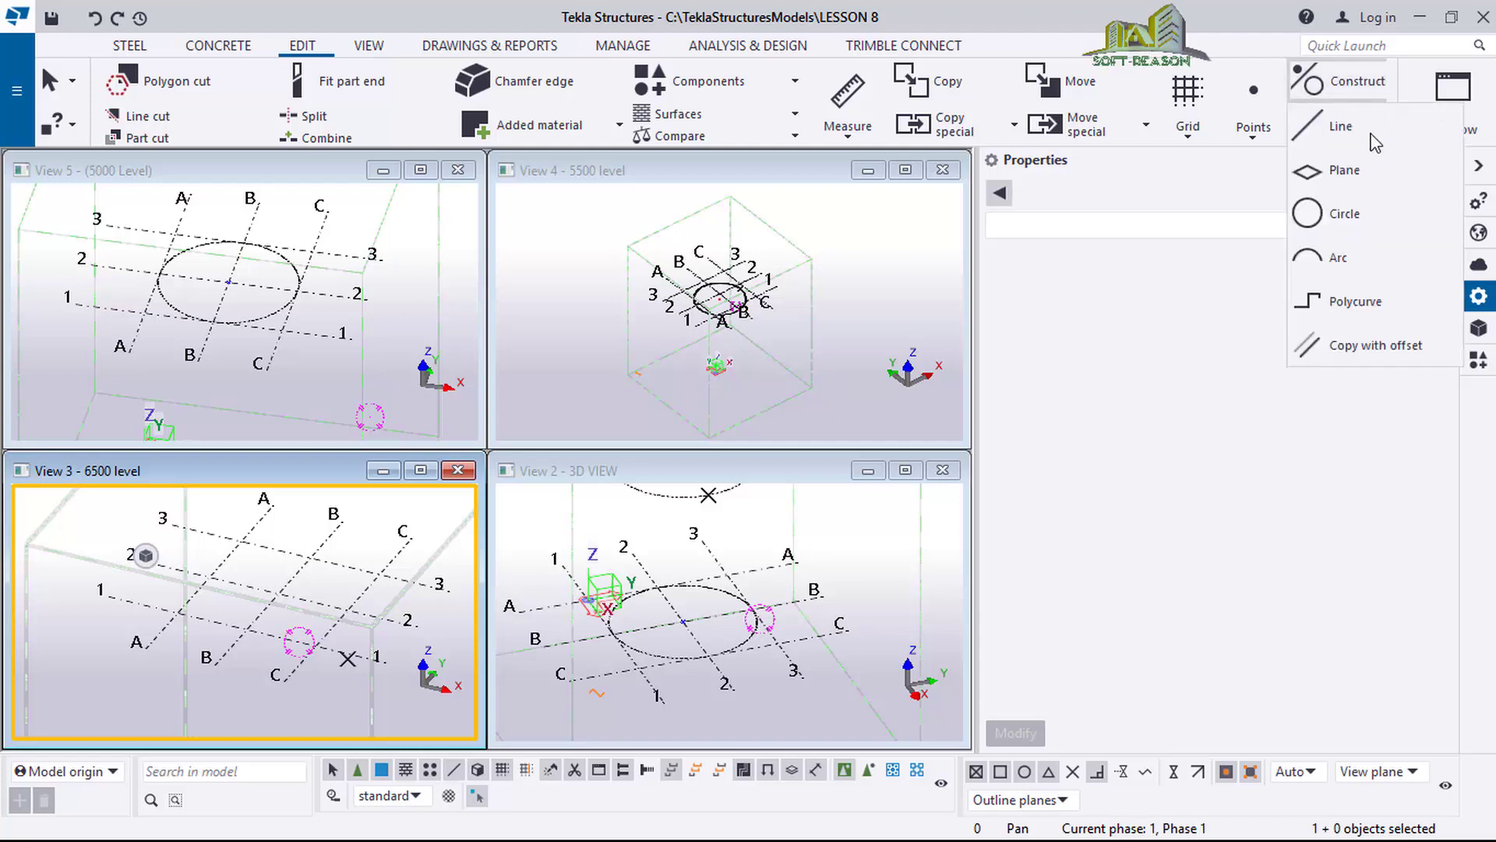
left_click(1345, 215)
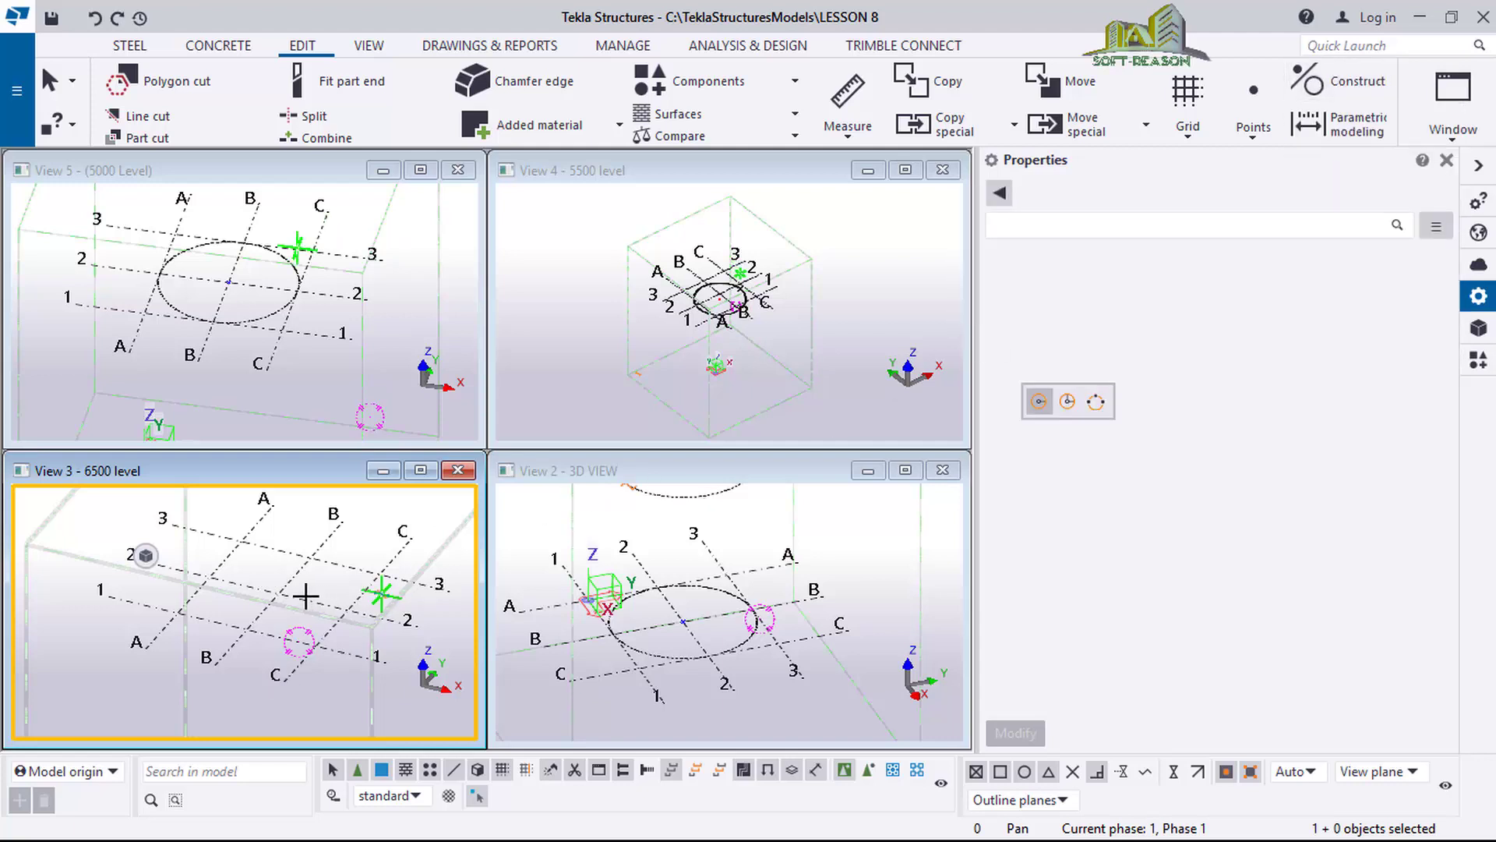
left_click(277, 595)
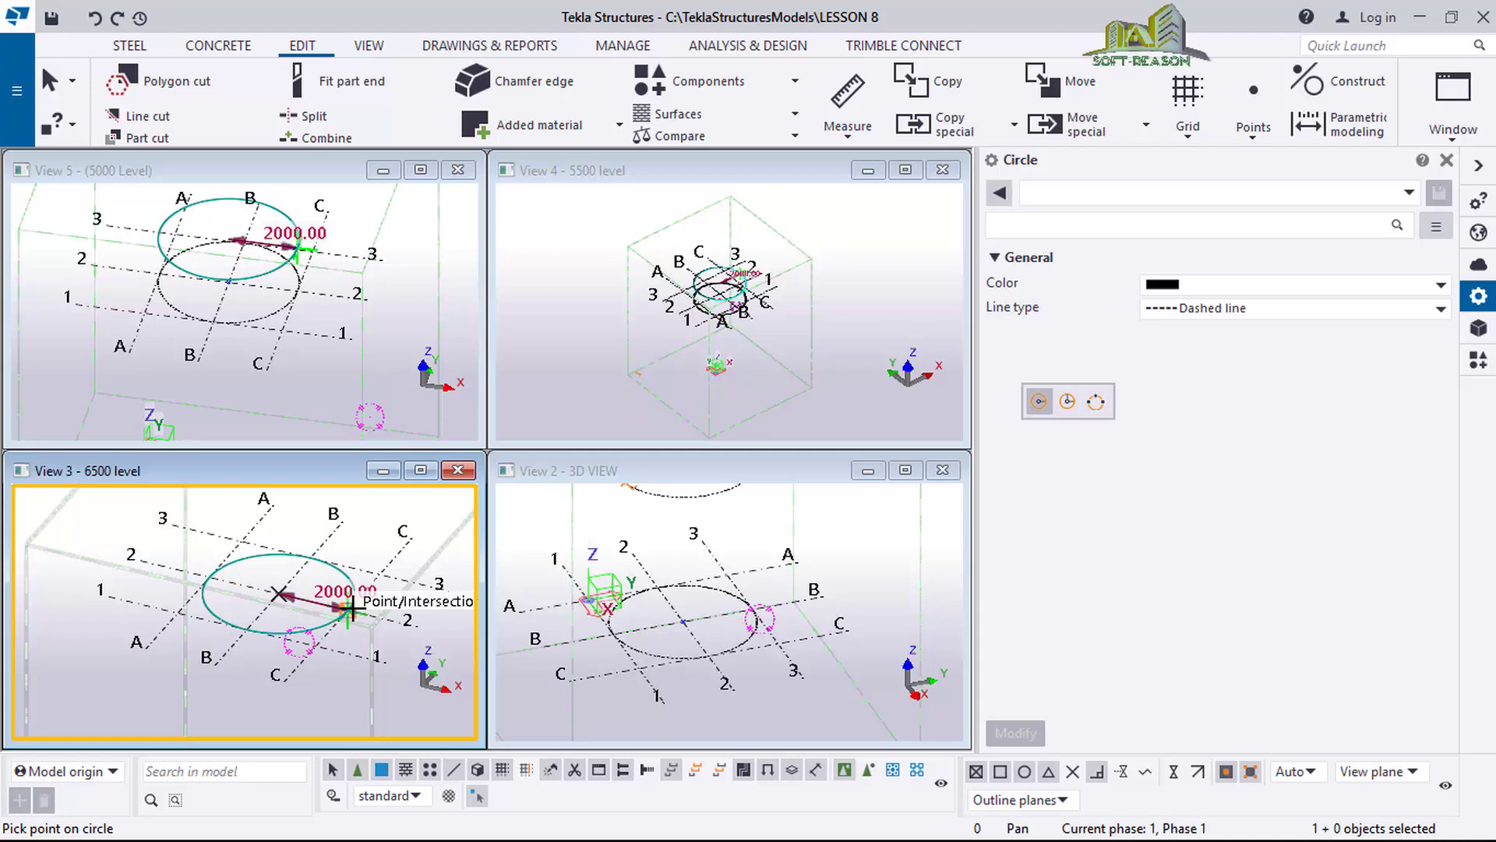
type("500")
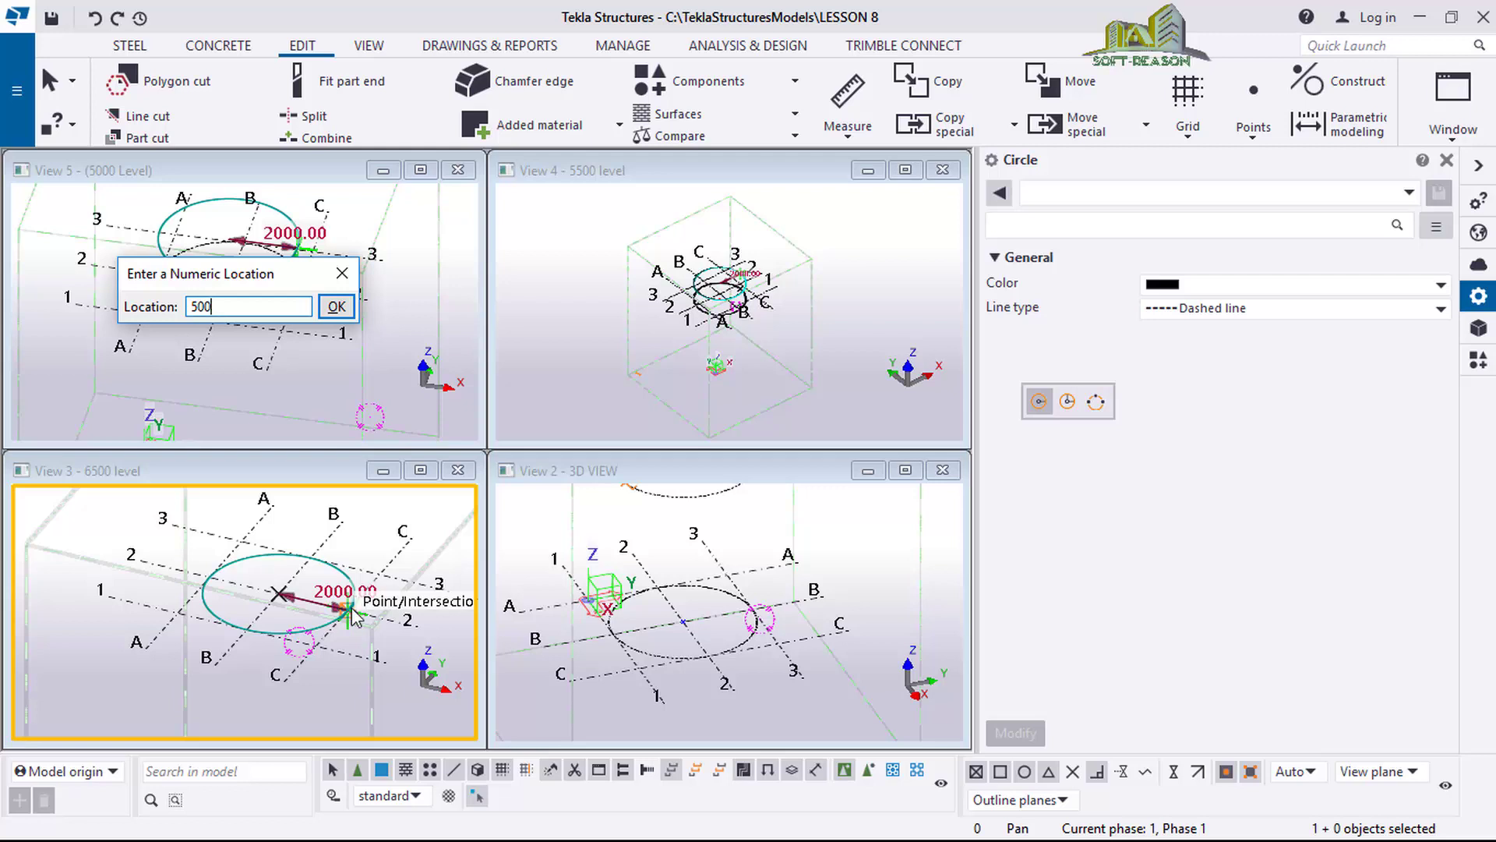
key("Return")
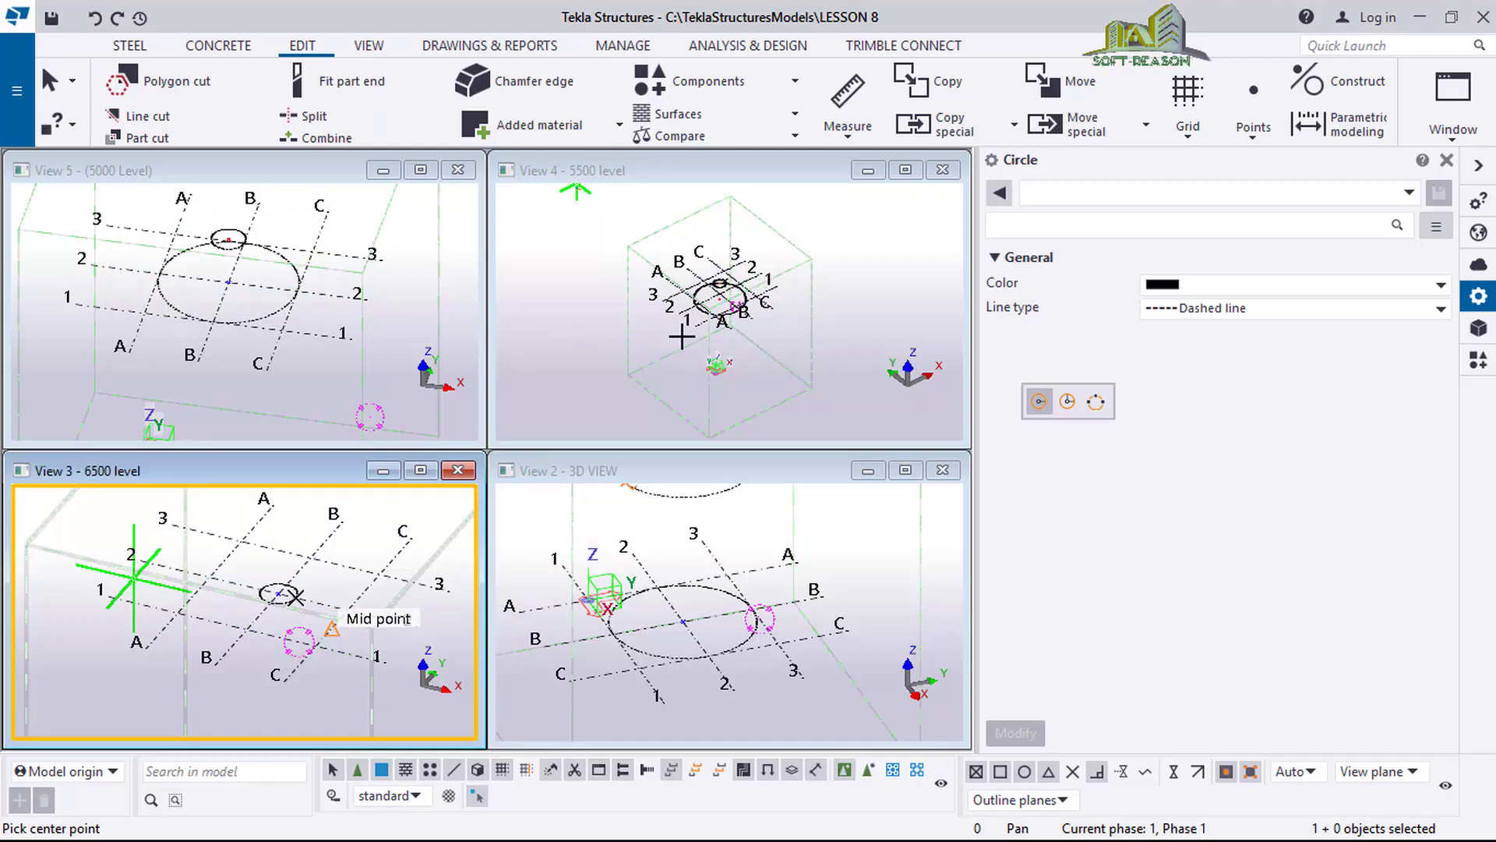
scroll(700, 292, "up", 2)
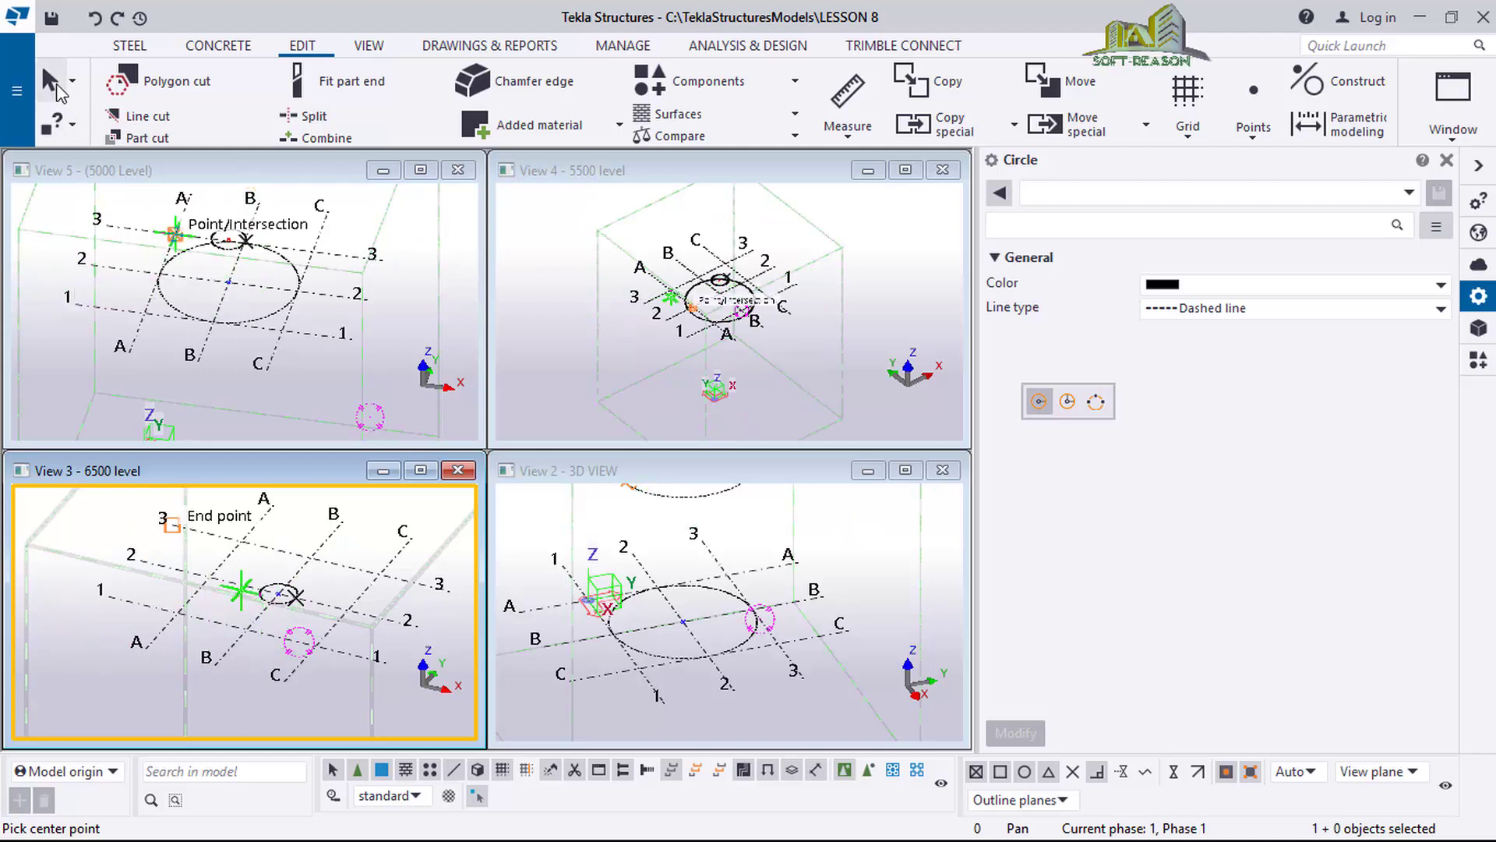
key("Escape")
left_click(880, 269)
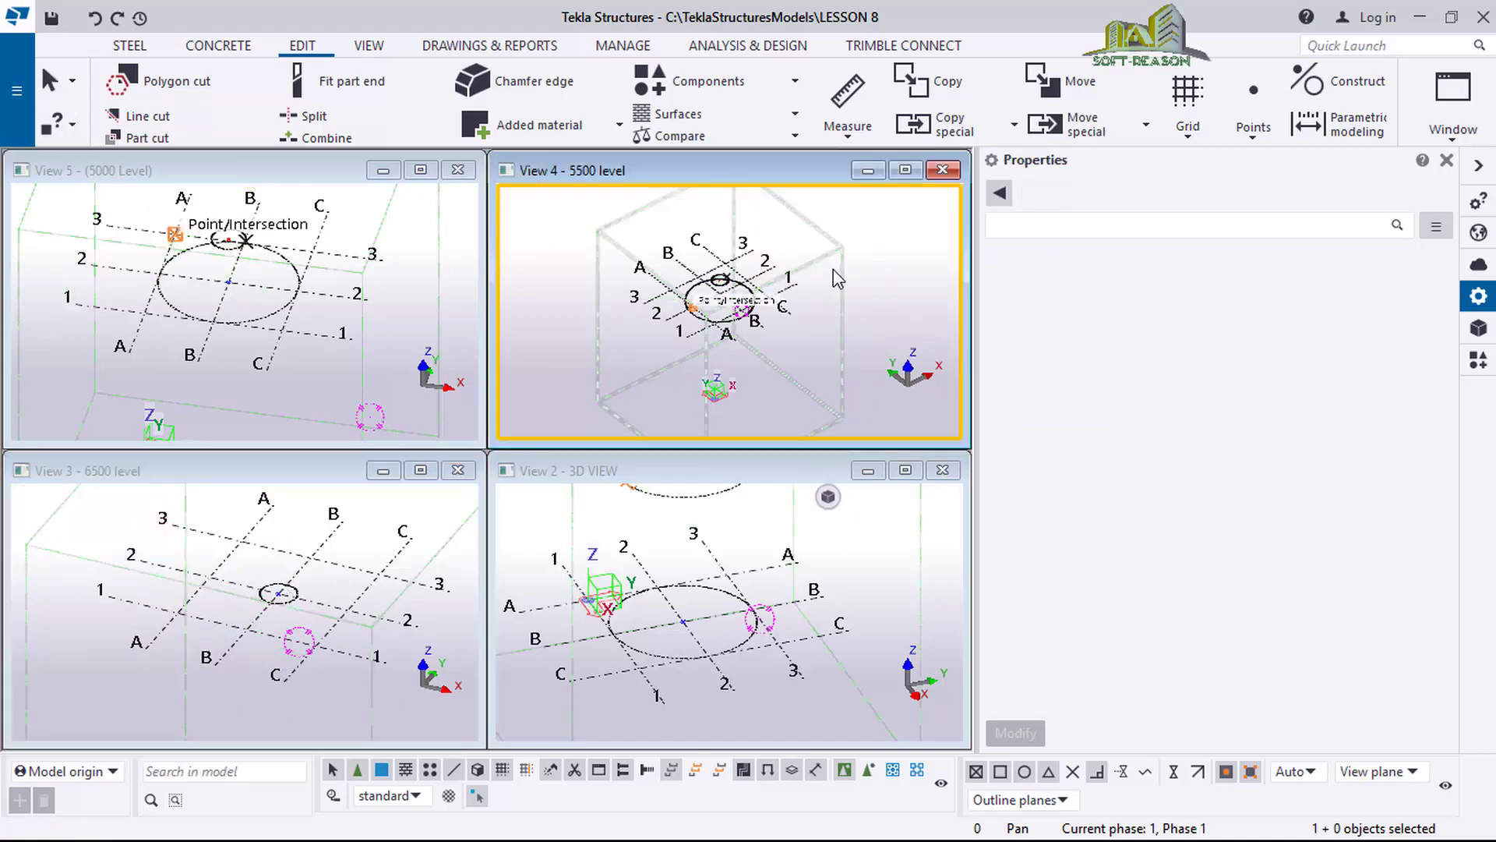
scroll(881, 269, "up", 5)
Draw a 2000 mm radius construction circle on a grid intersection in the 5500 level view.
scroll(814, 320, "up", 2)
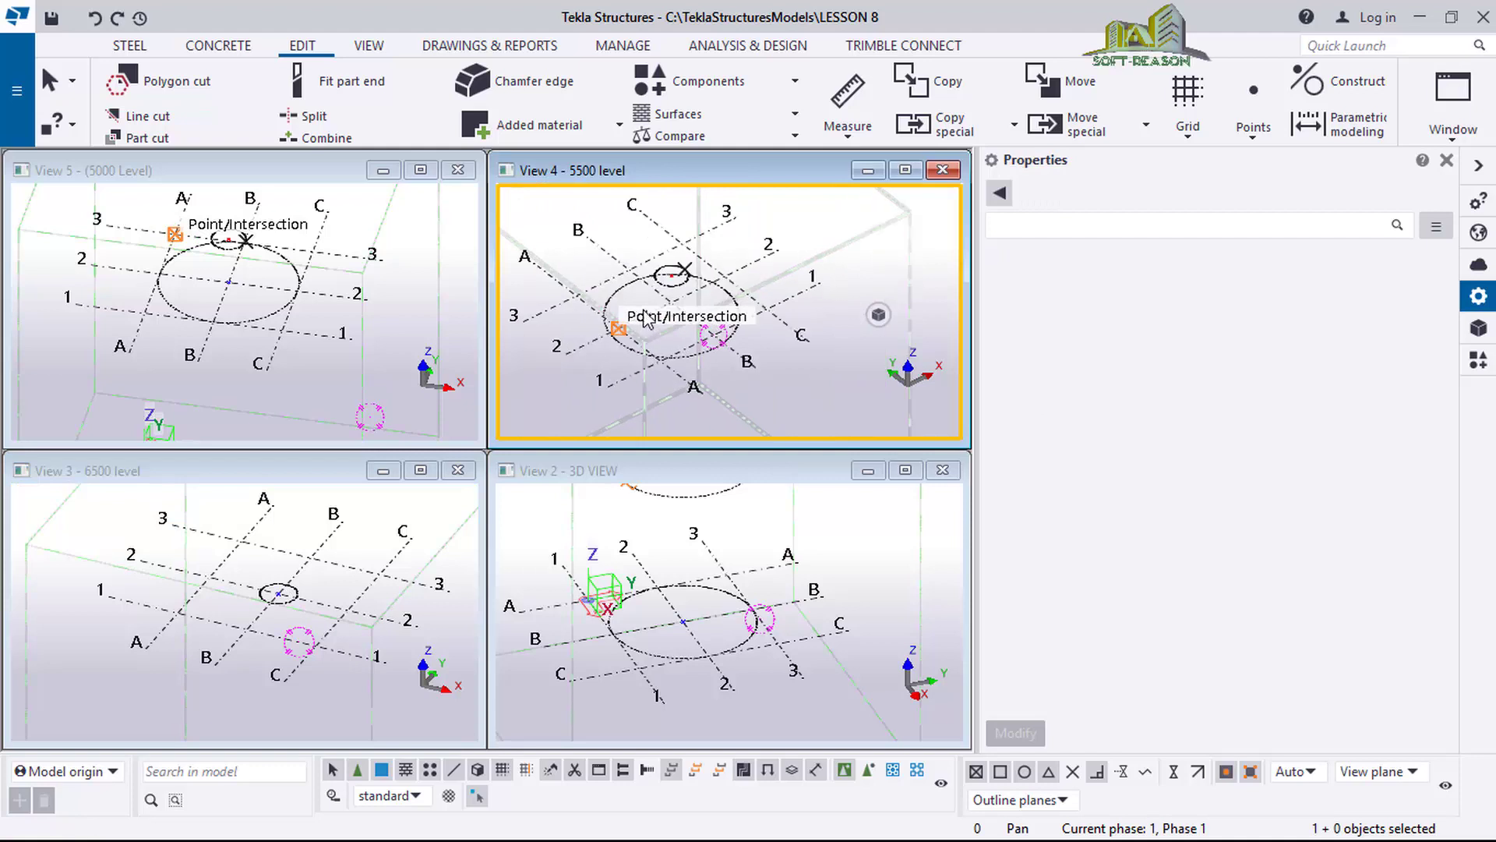
left_click(1362, 88)
left_click(1325, 211)
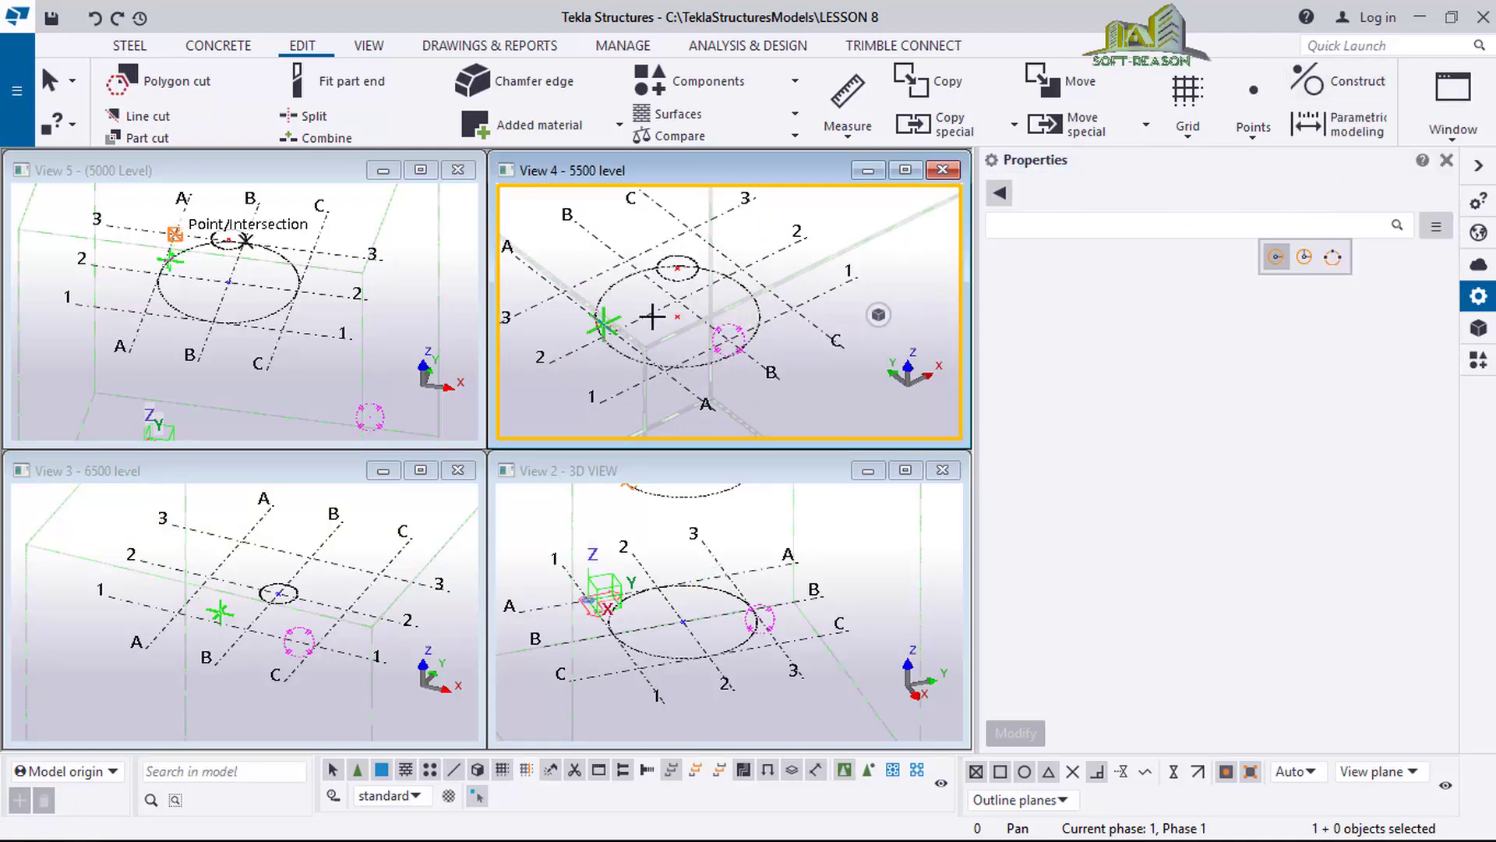
scroll(717, 296, "up", 3)
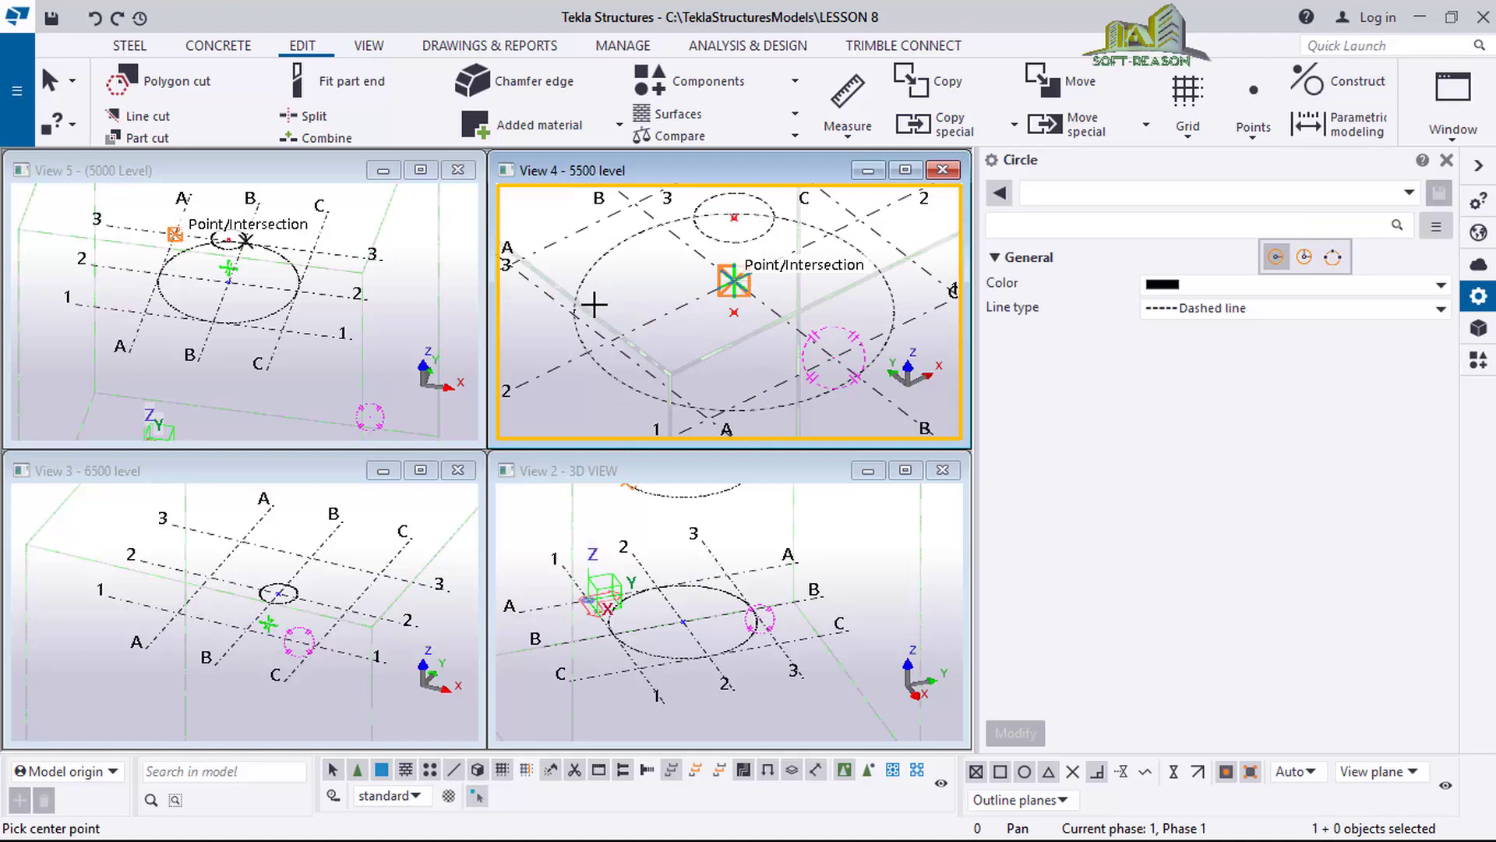
scroll(682, 298, "down", 2)
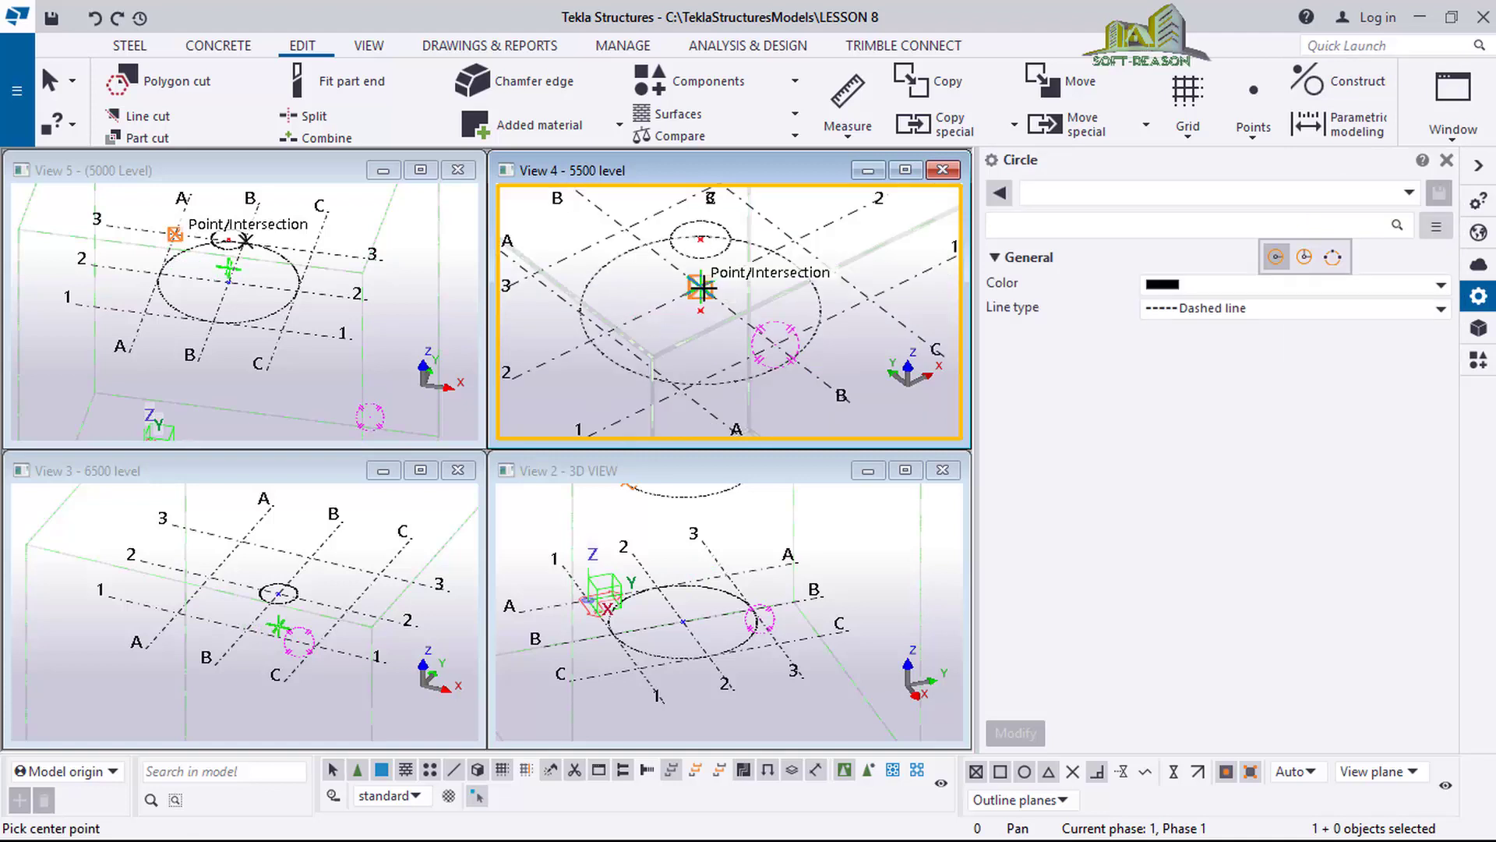
left_click(701, 288)
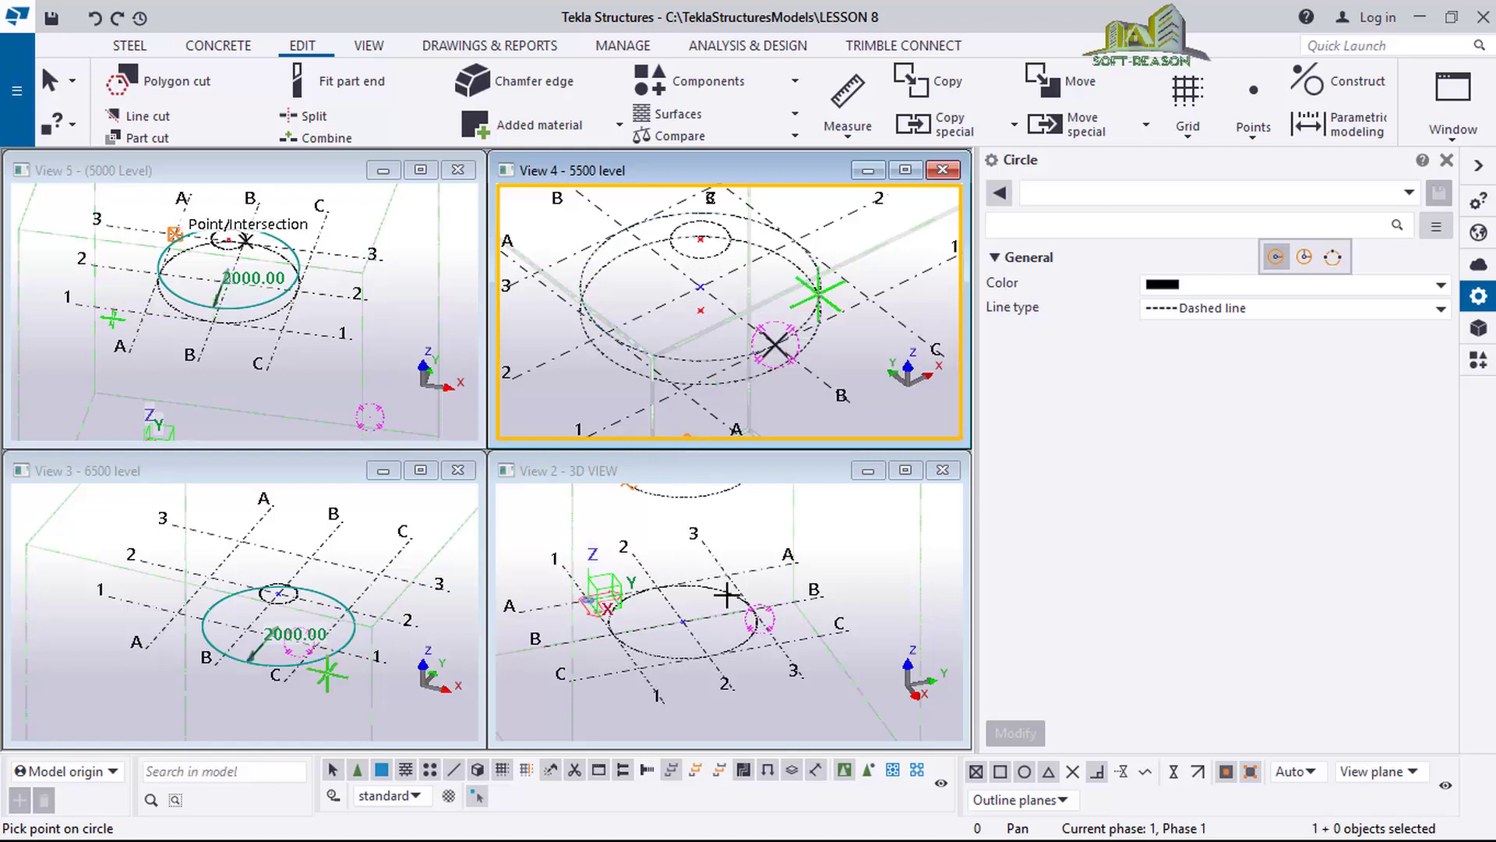
left_click(707, 494)
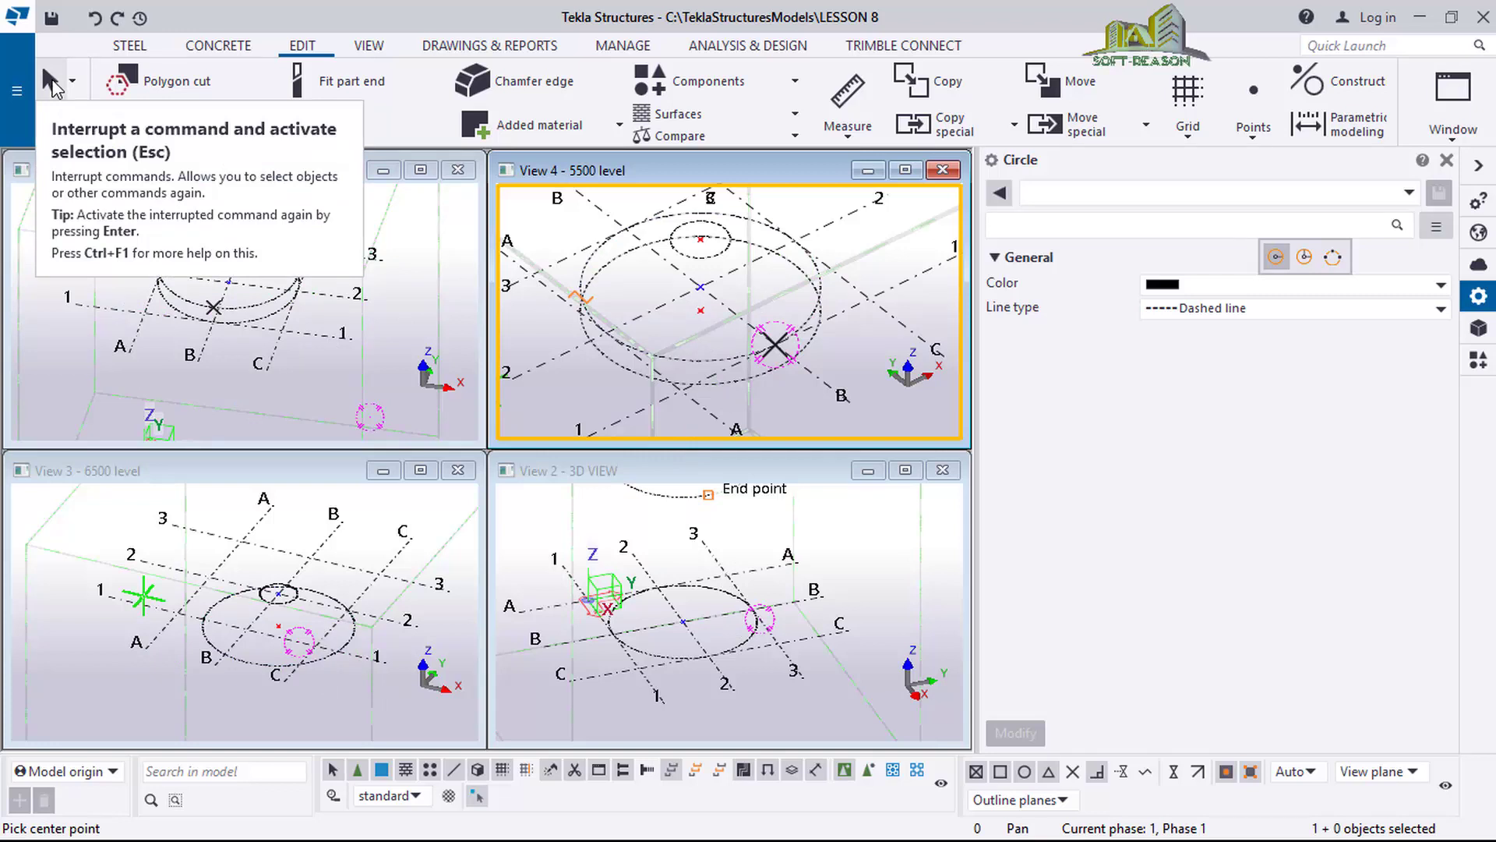
left_click(51, 82)
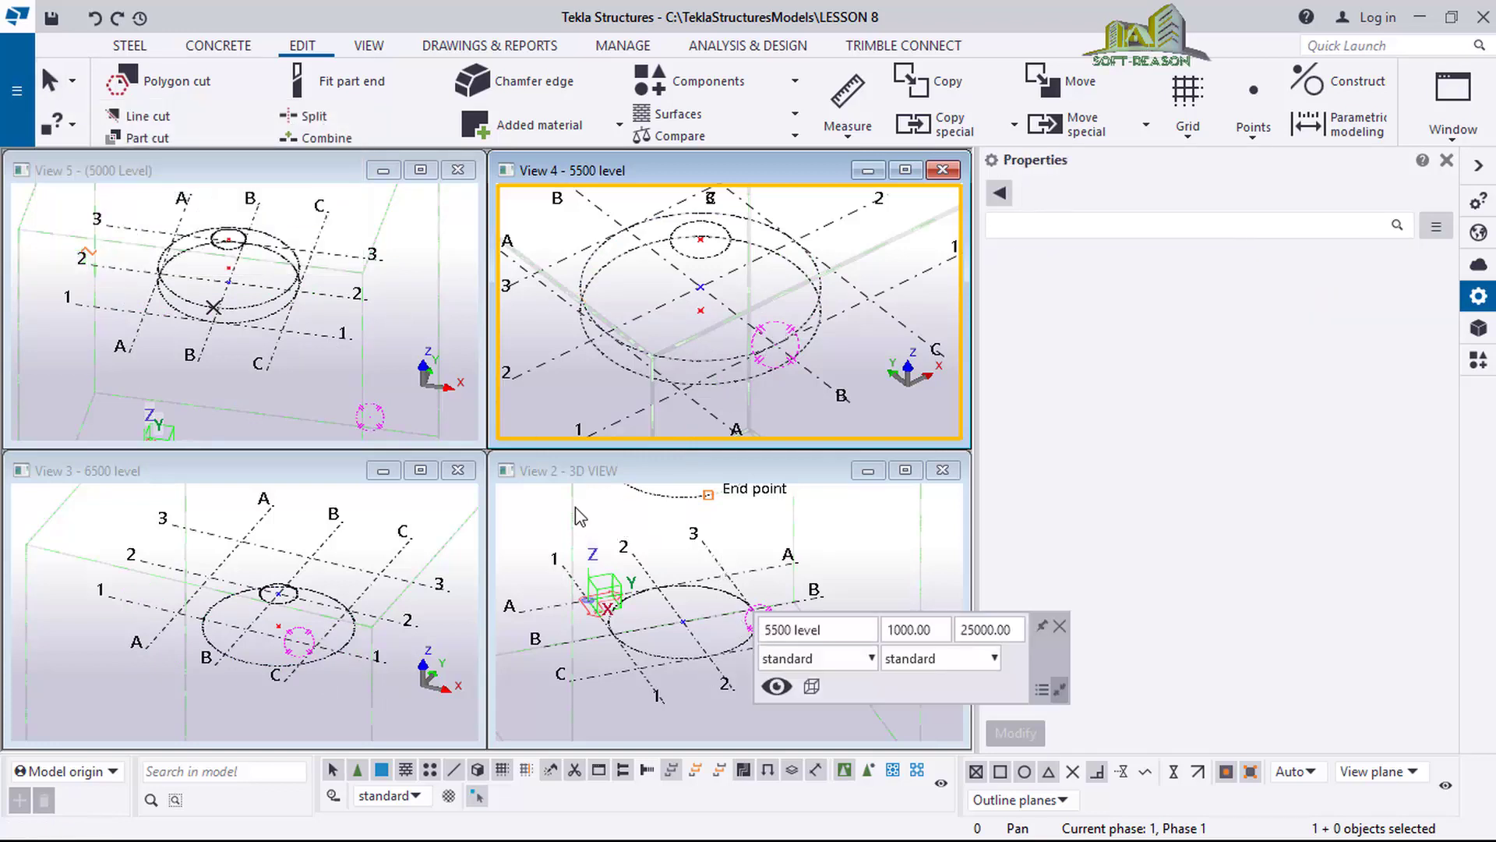
scroll(716, 615, "down", 5)
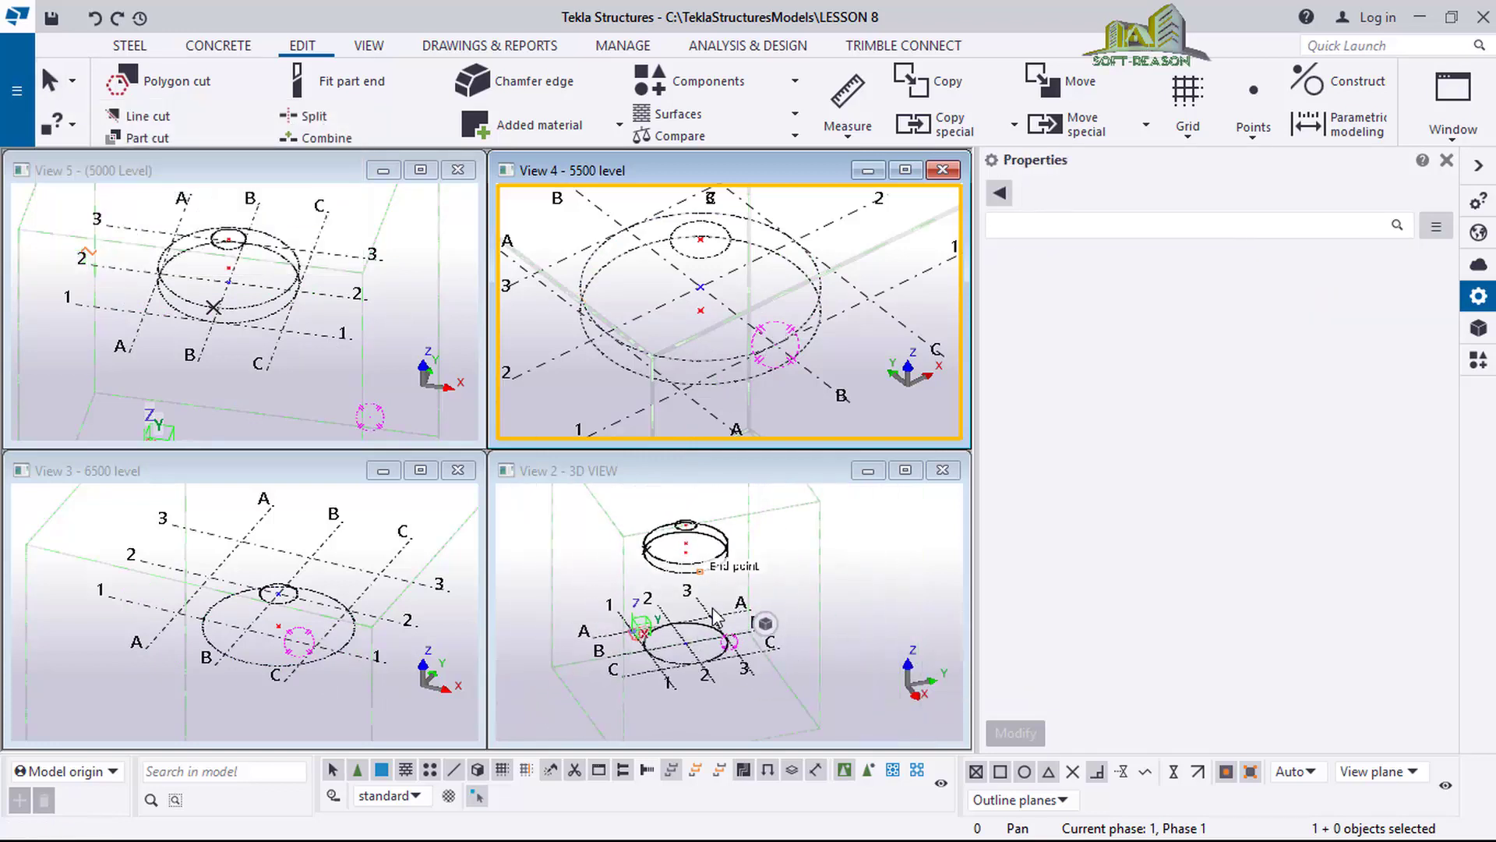
scroll(714, 617, "up", 1)
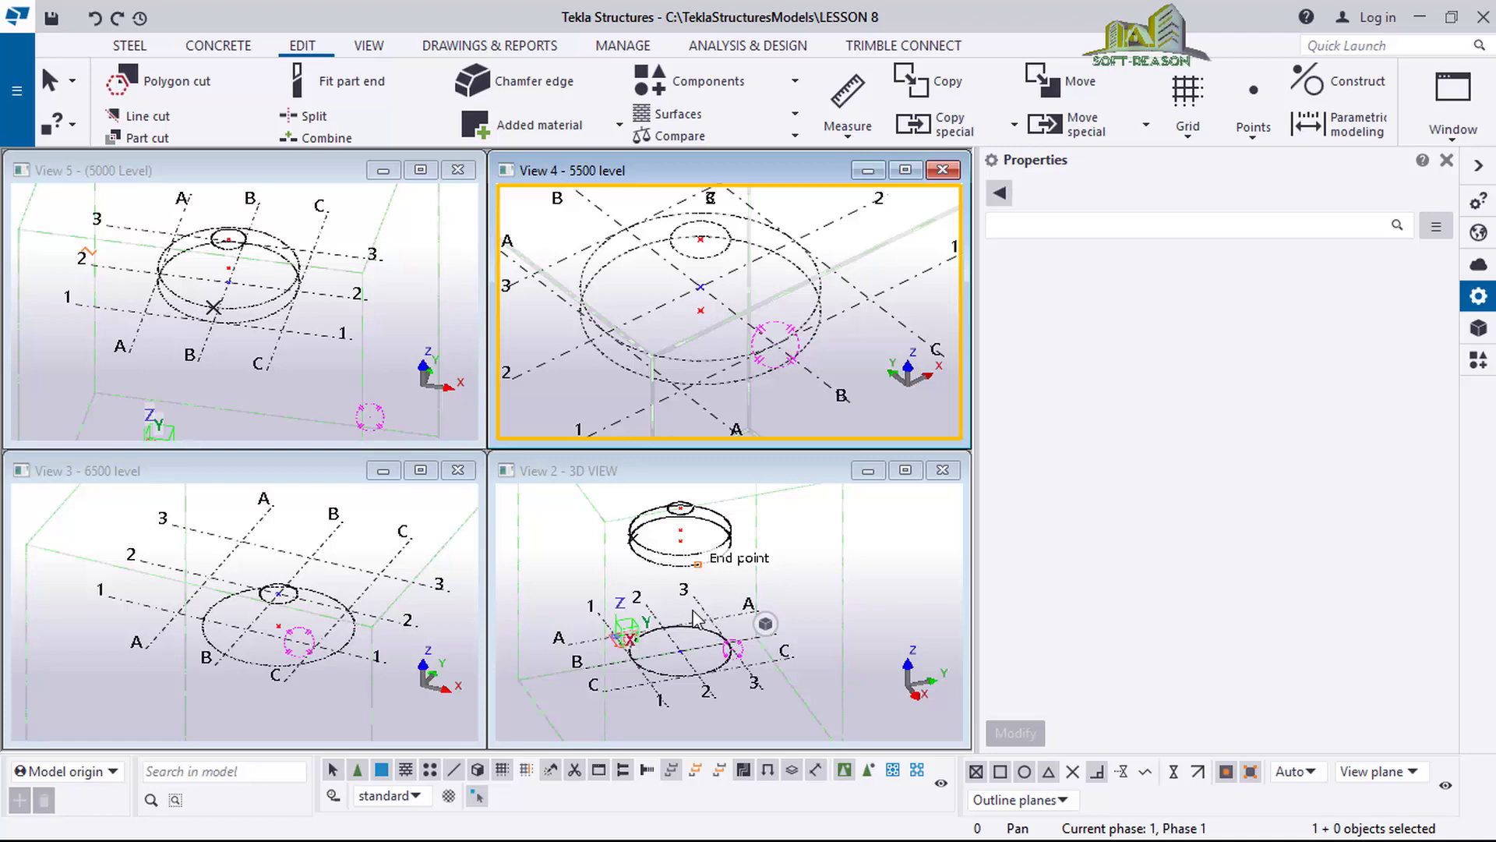
middle_click_drag(696, 619, 688, 621)
scroll(686, 622, "down", 2)
scroll(680, 624, "up", 2)
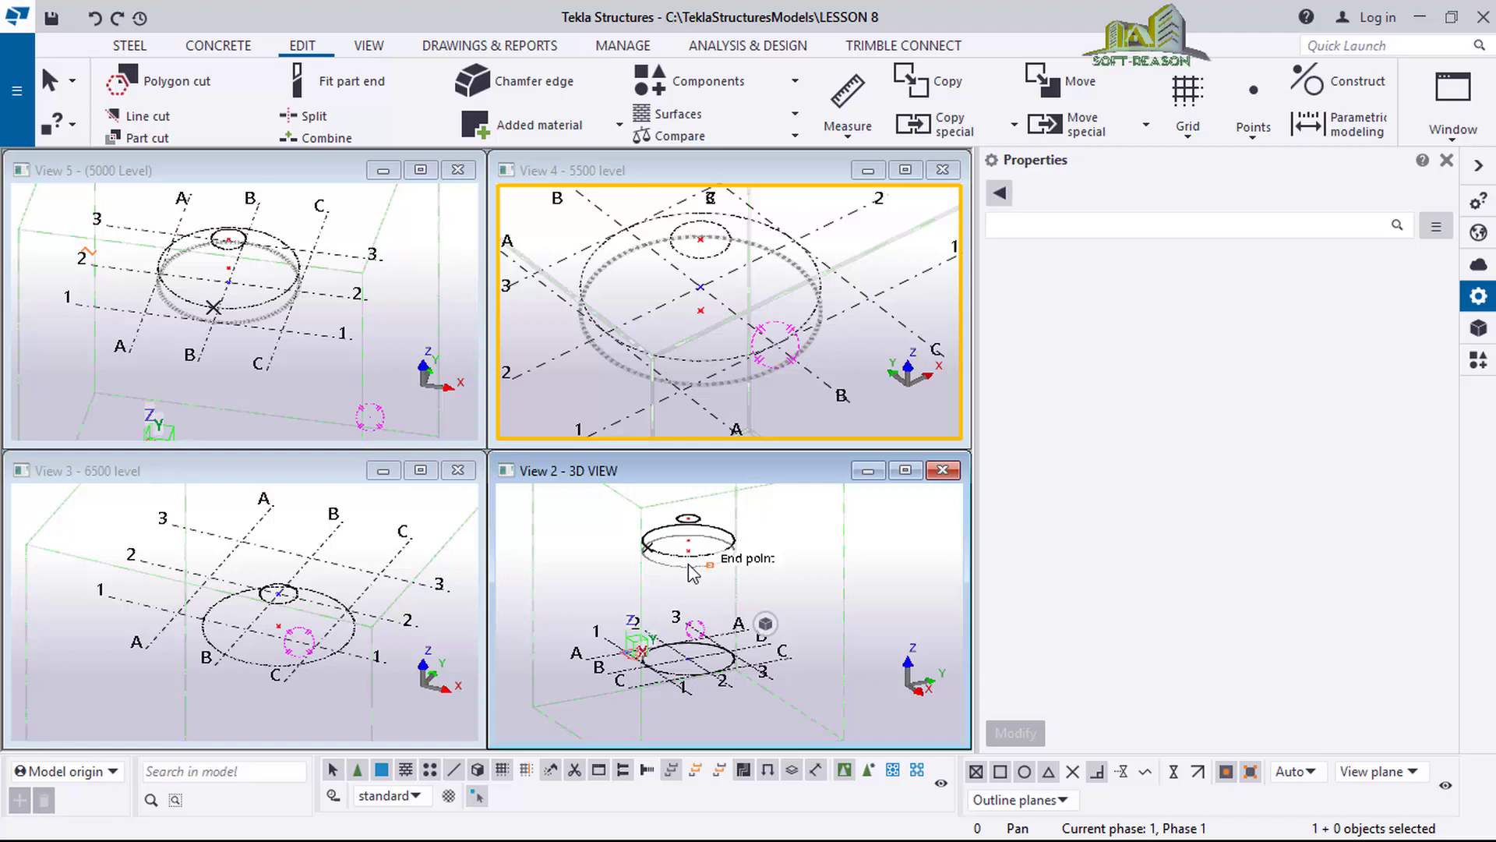
scroll(681, 682, "down", 1)
scroll(686, 631, "up", 1)
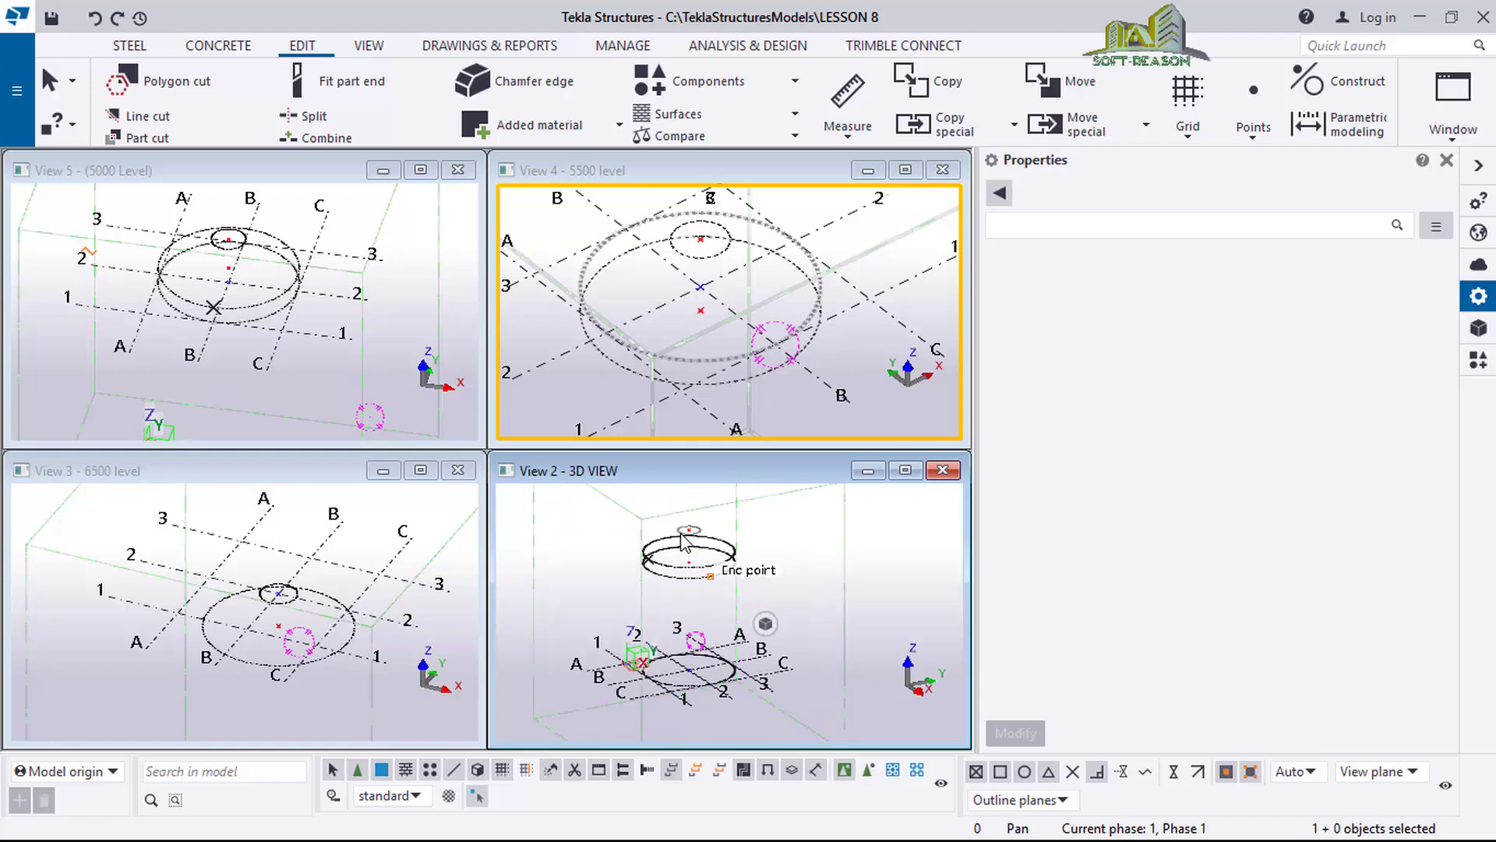
middle_click_drag(693, 613, 699, 611, "ctrl")
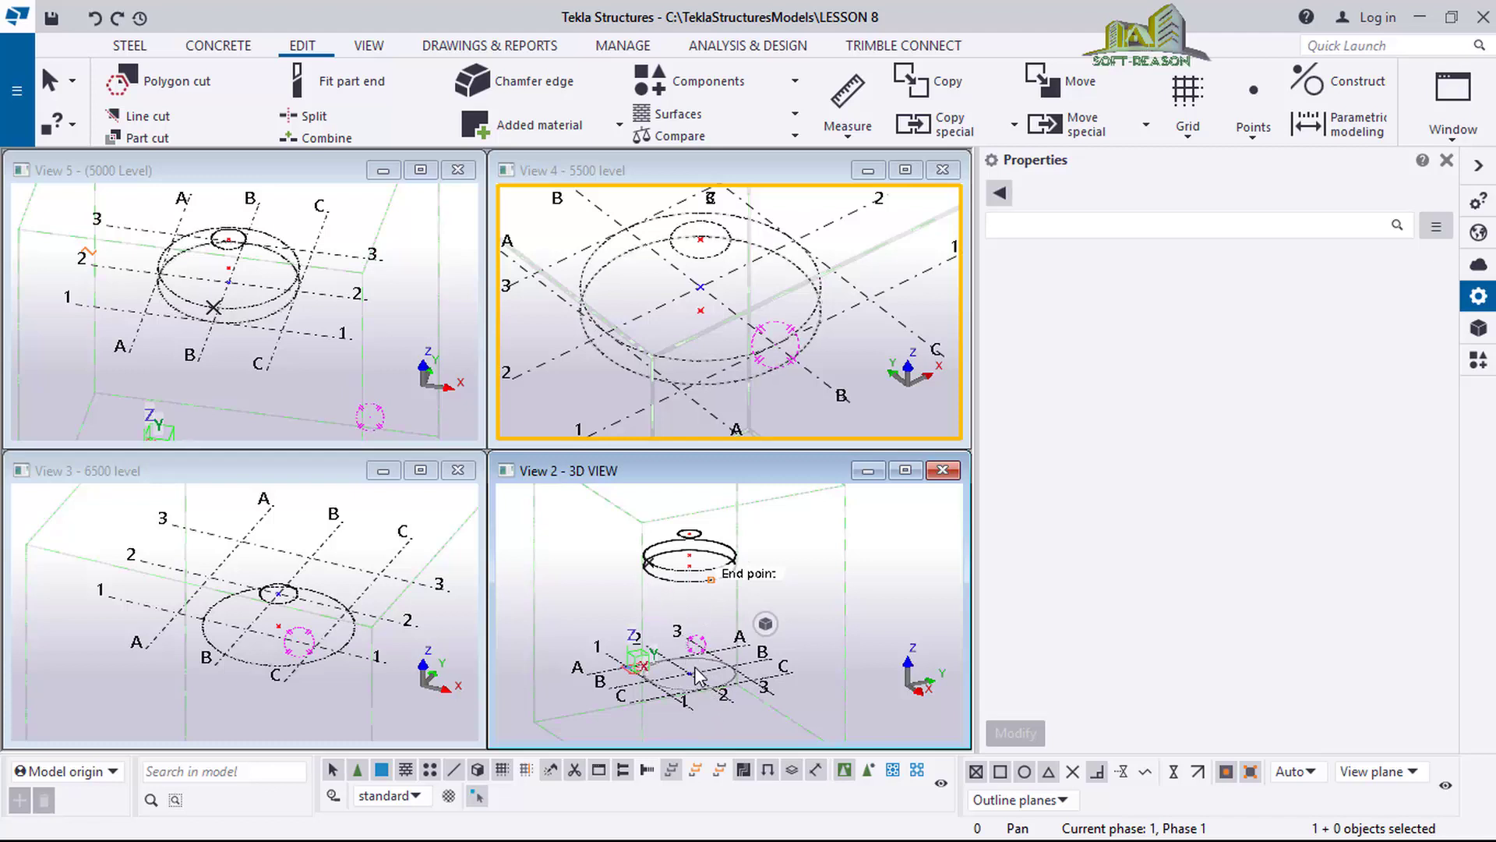
scroll(732, 658, "up", 2)
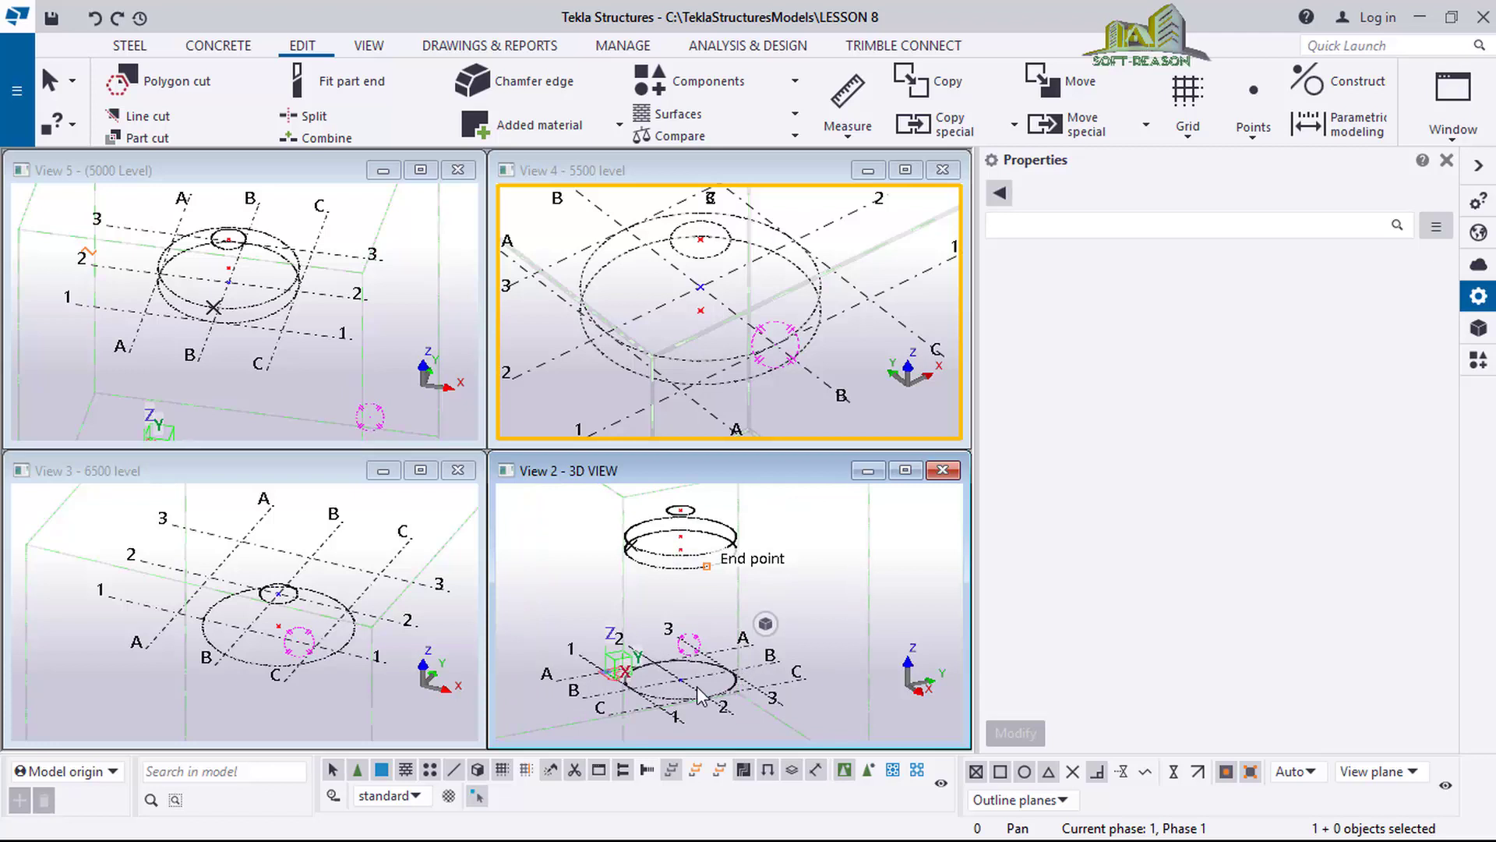
scroll(697, 686, "up", 2)
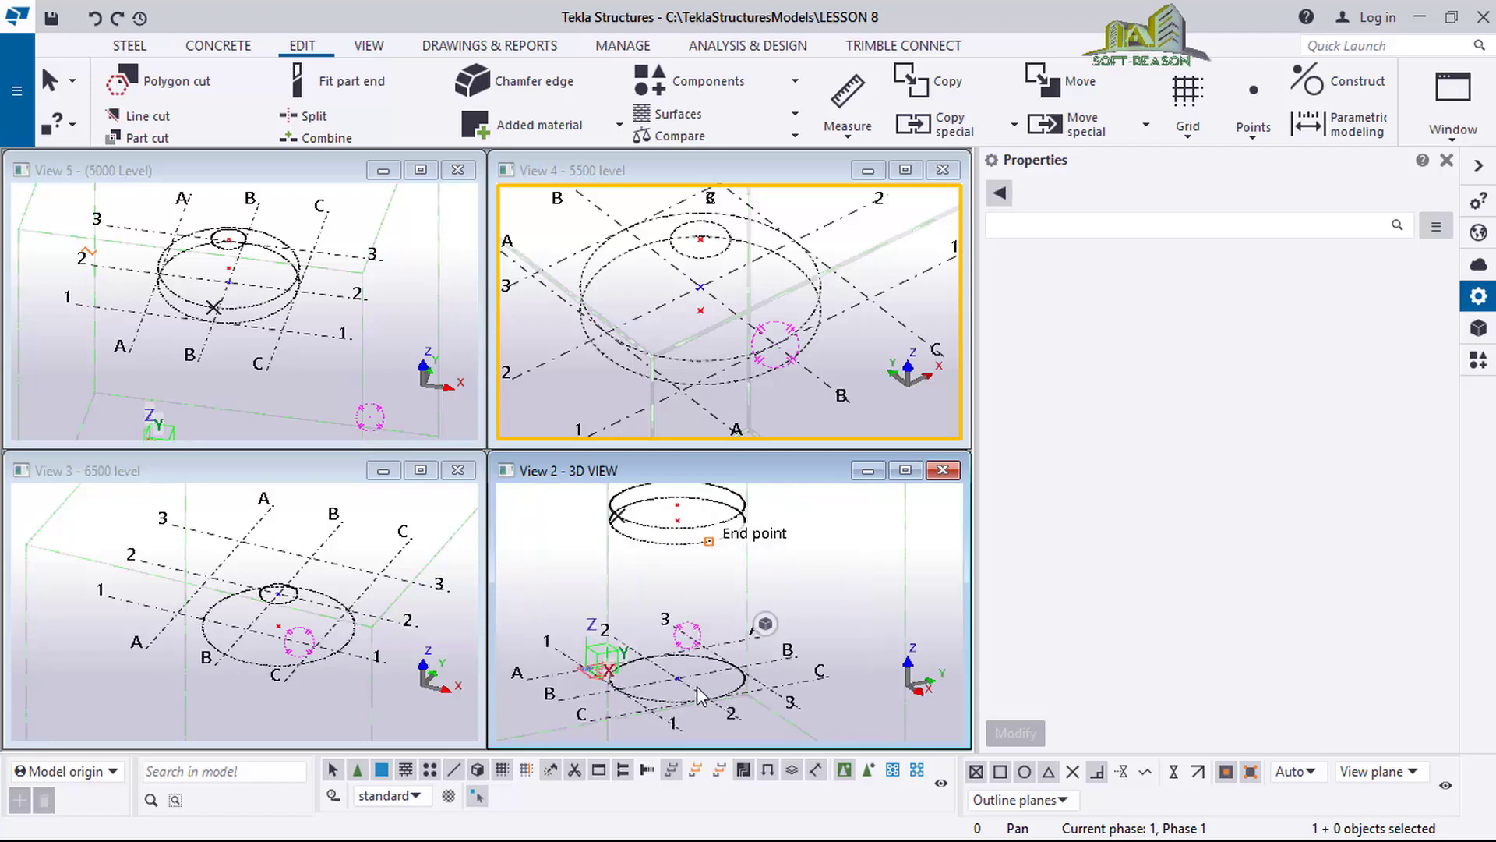
scroll(696, 685, "down", 1)
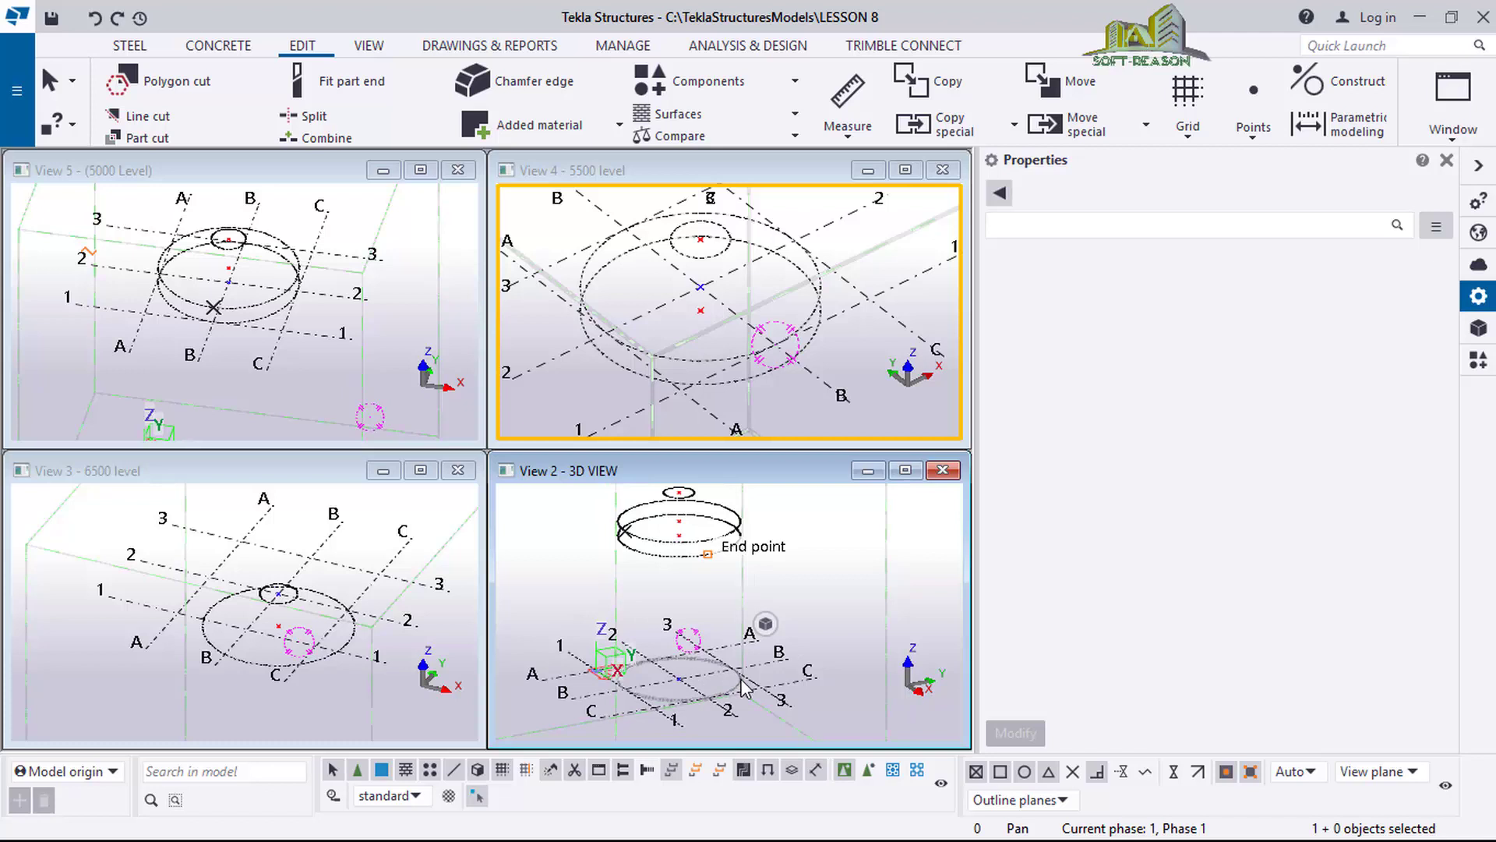
scroll(733, 680, "up", 1)
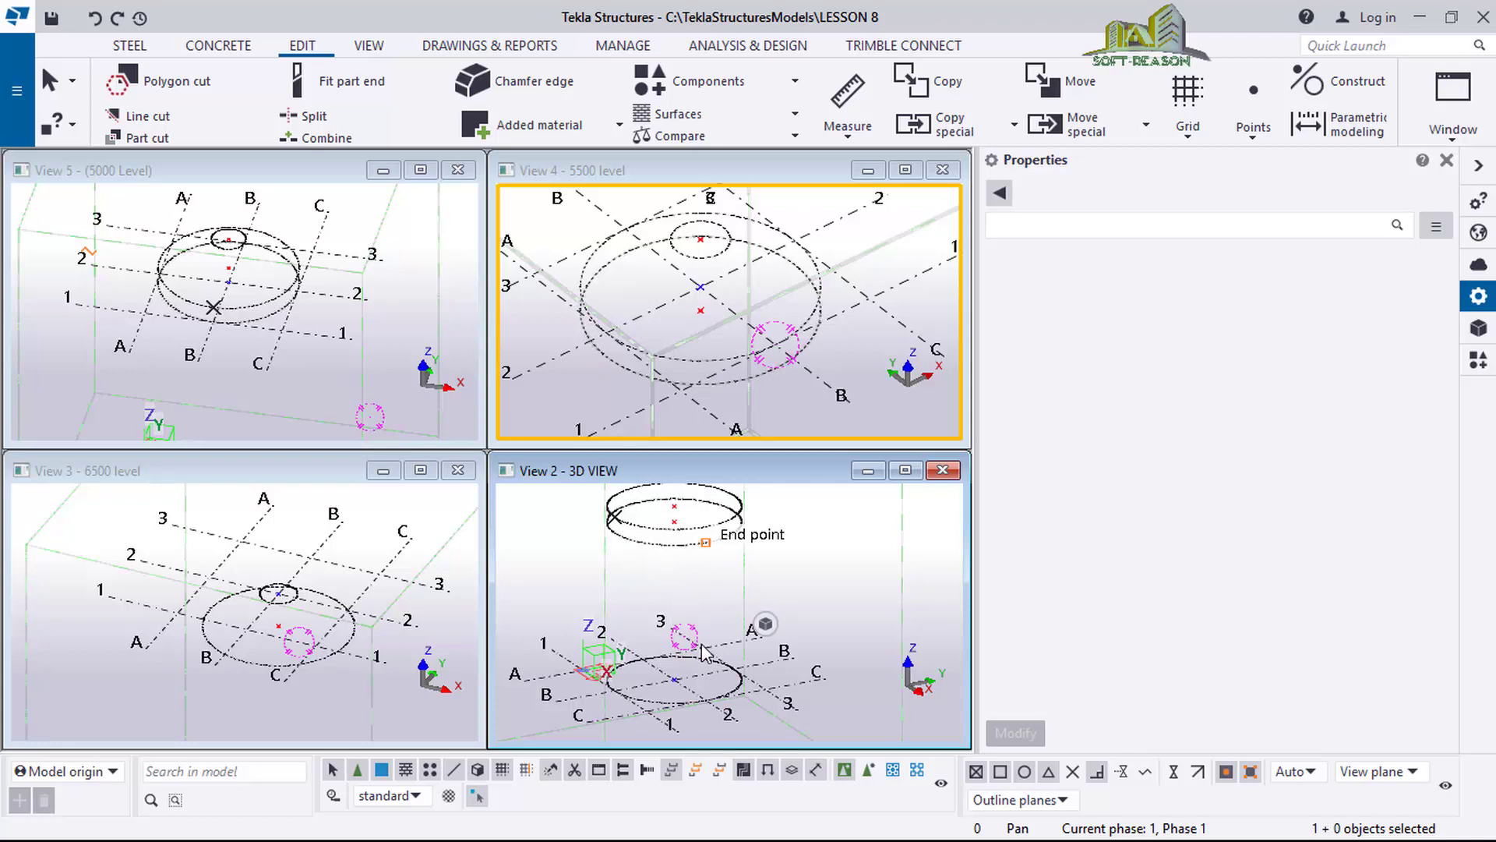
middle_click_drag(696, 713, 669, 643)
scroll(669, 643, "down", 3)
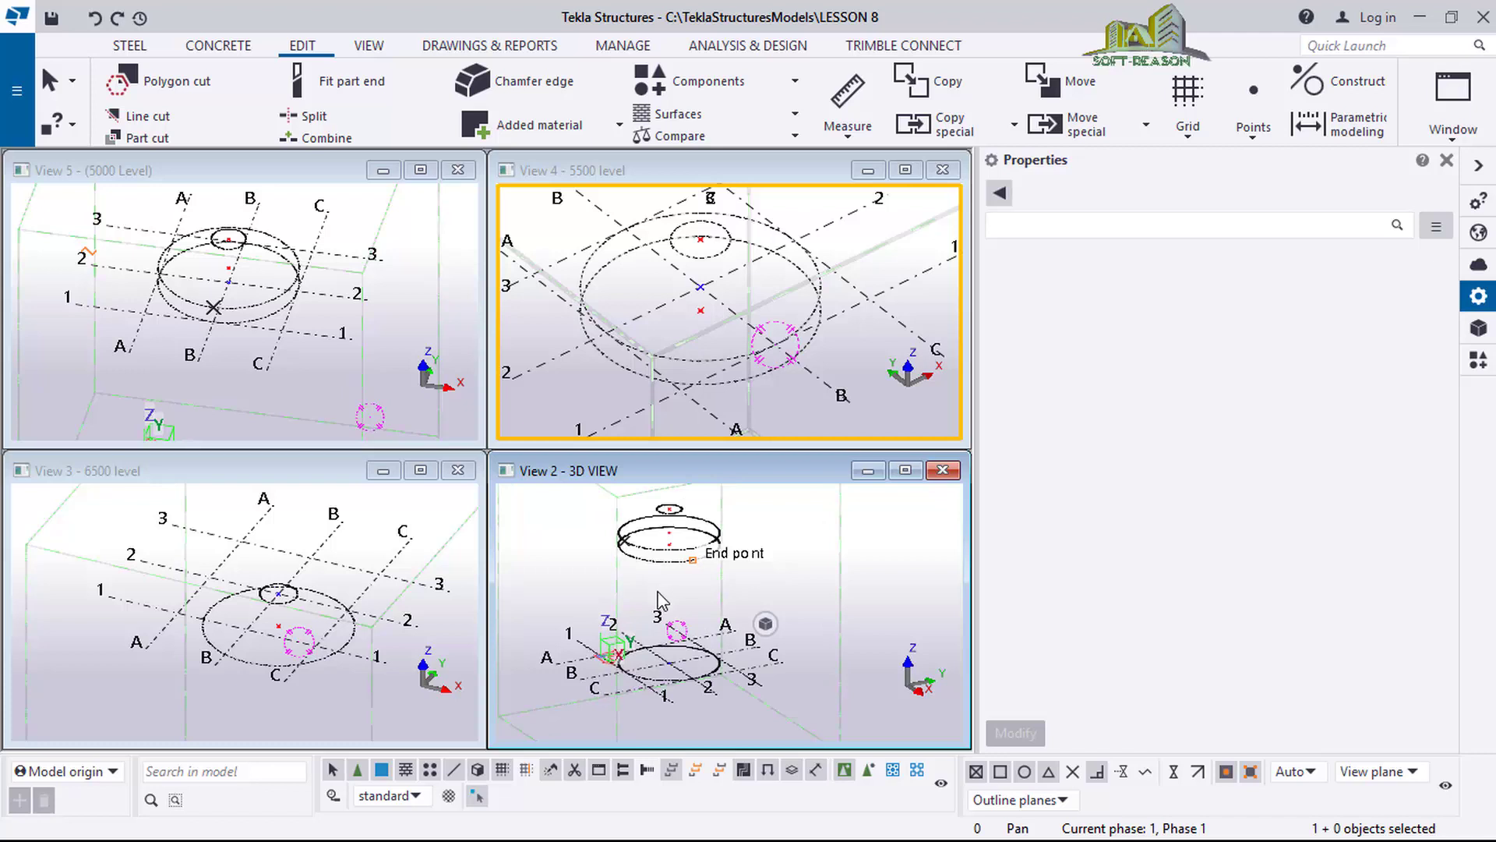
Loft a PL10 S235JR plate from the lower construction circle to the upper one.
left_click(129, 45)
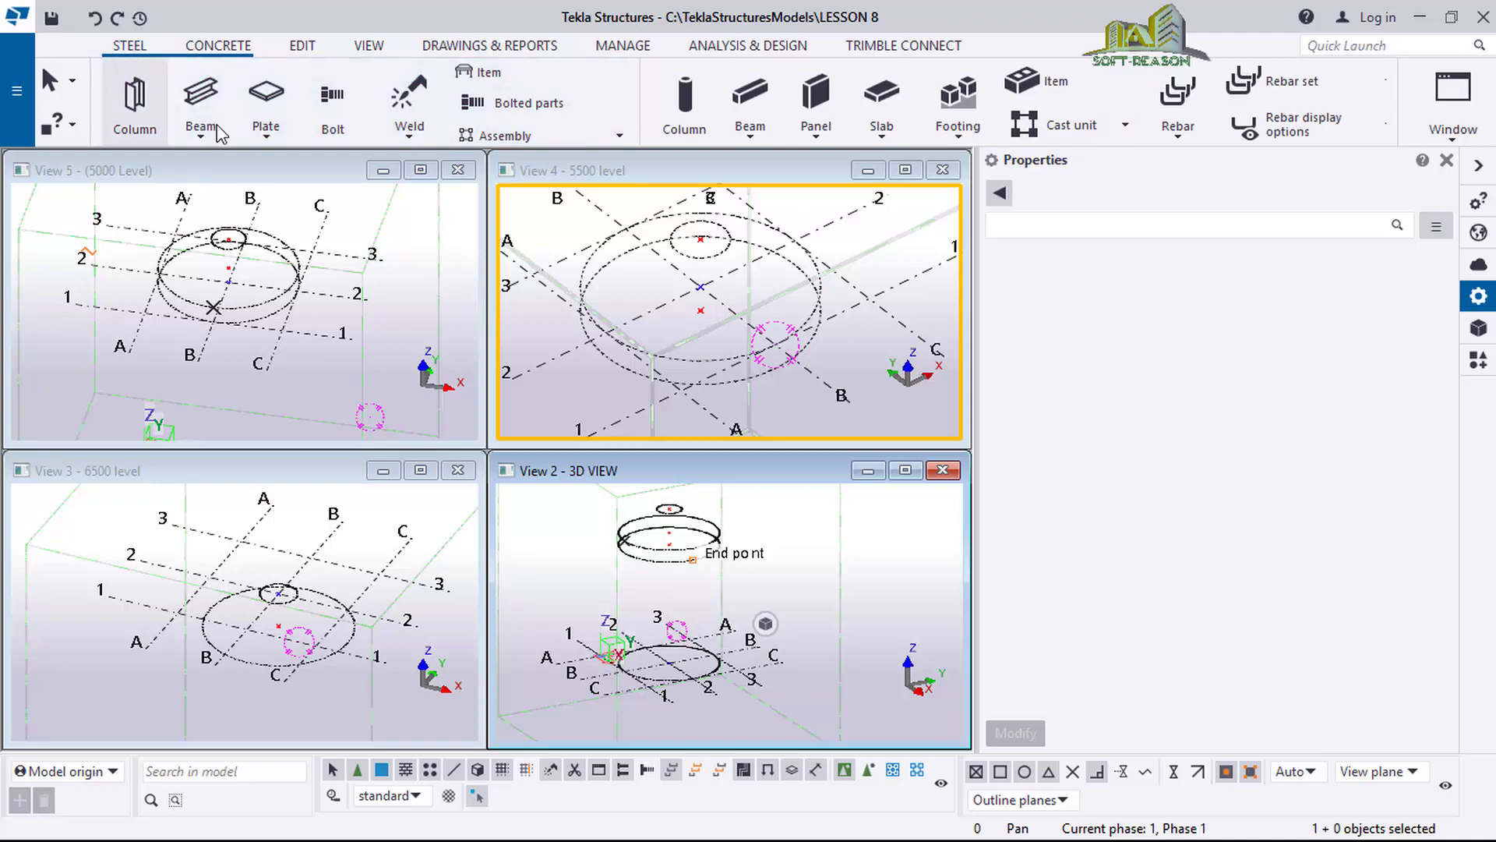
left_click(267, 139)
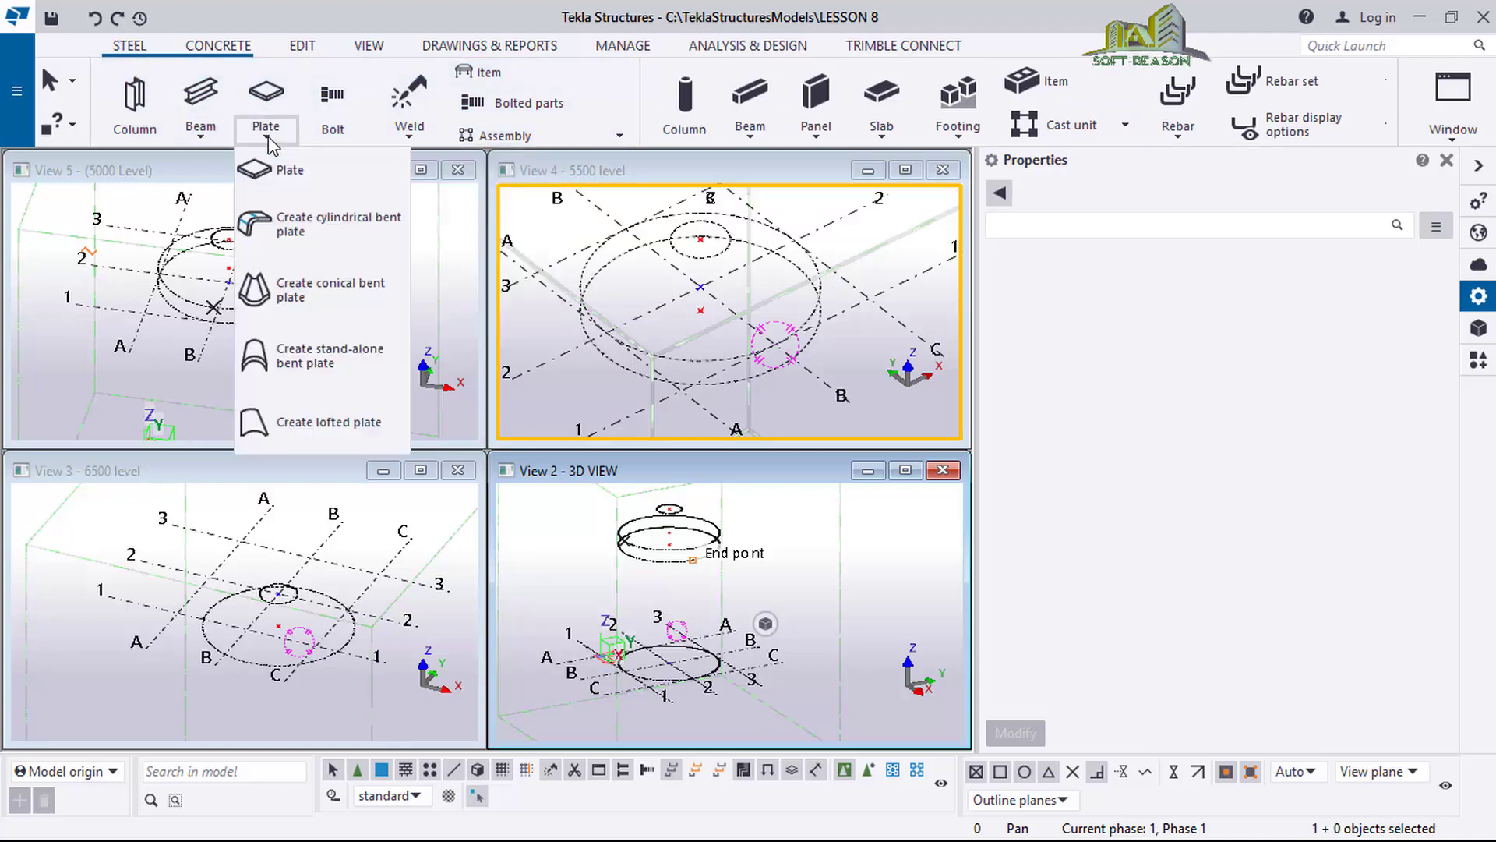
left_click(291, 441)
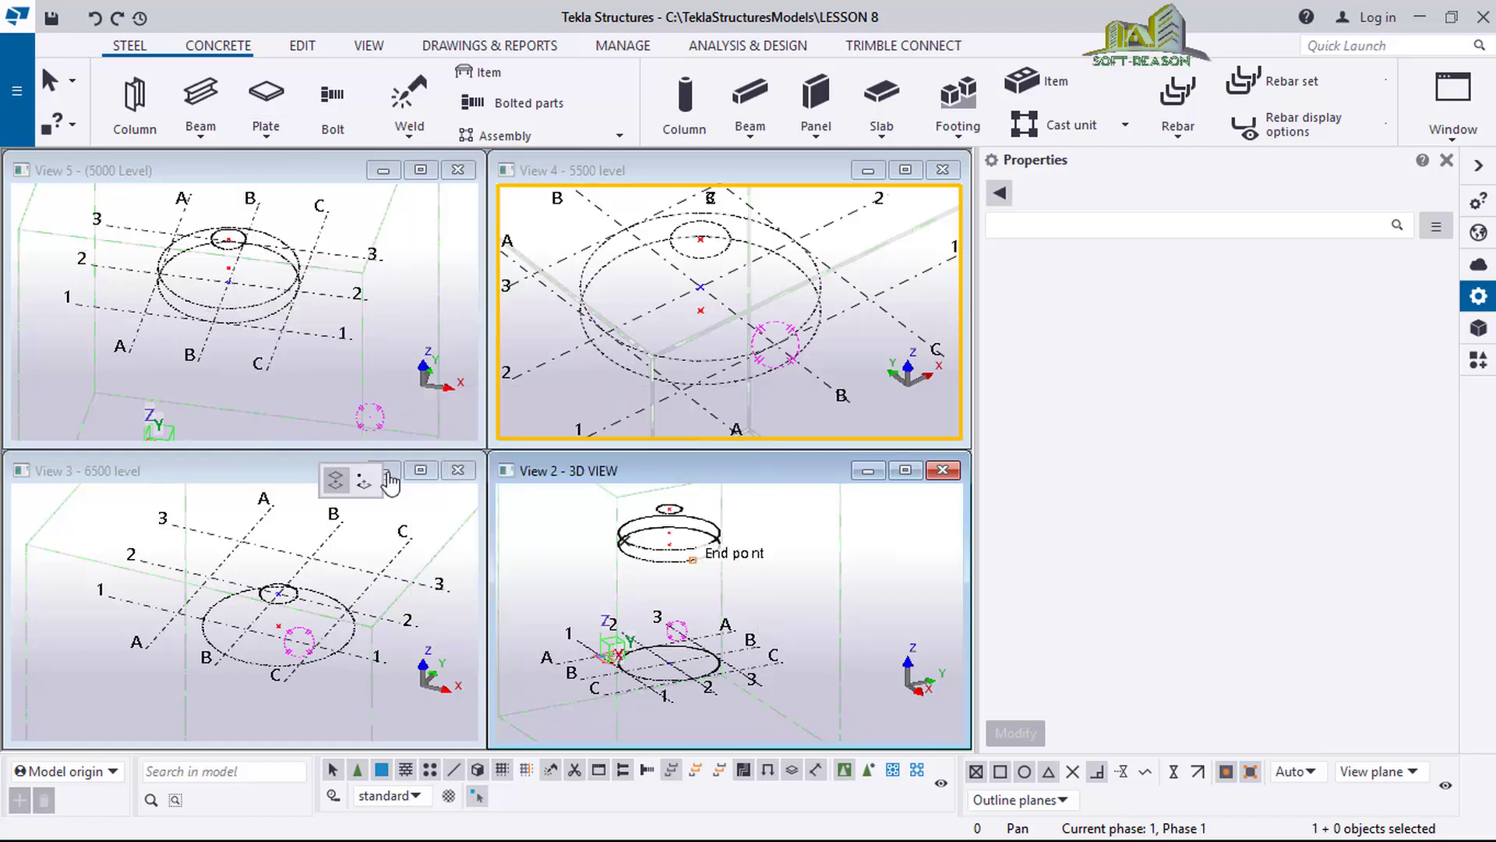
scroll(640, 671, "up", 1)
left_click(633, 666)
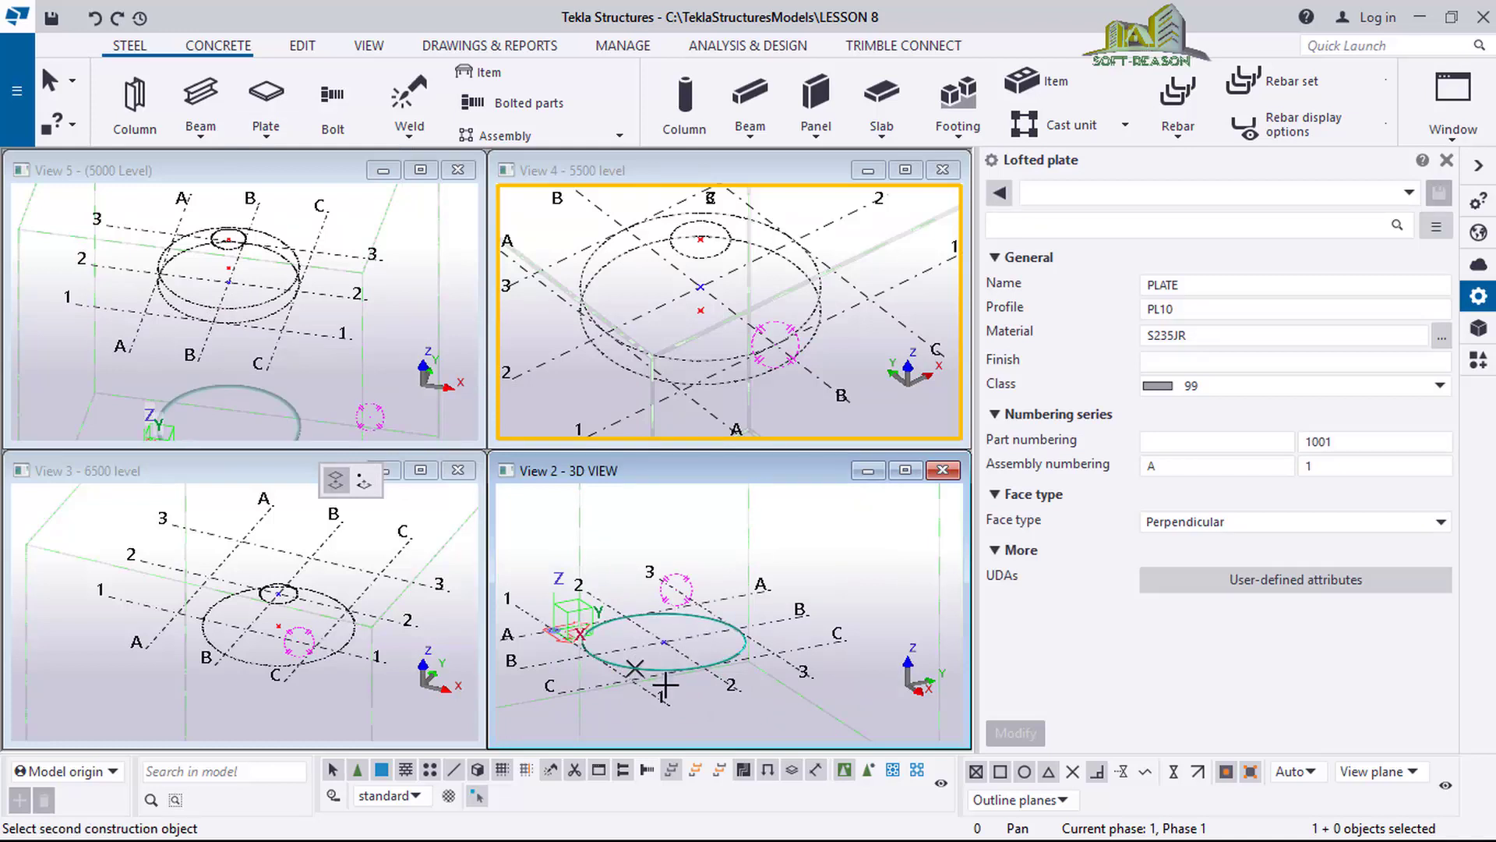
scroll(651, 682, "down", 2)
left_click(638, 541)
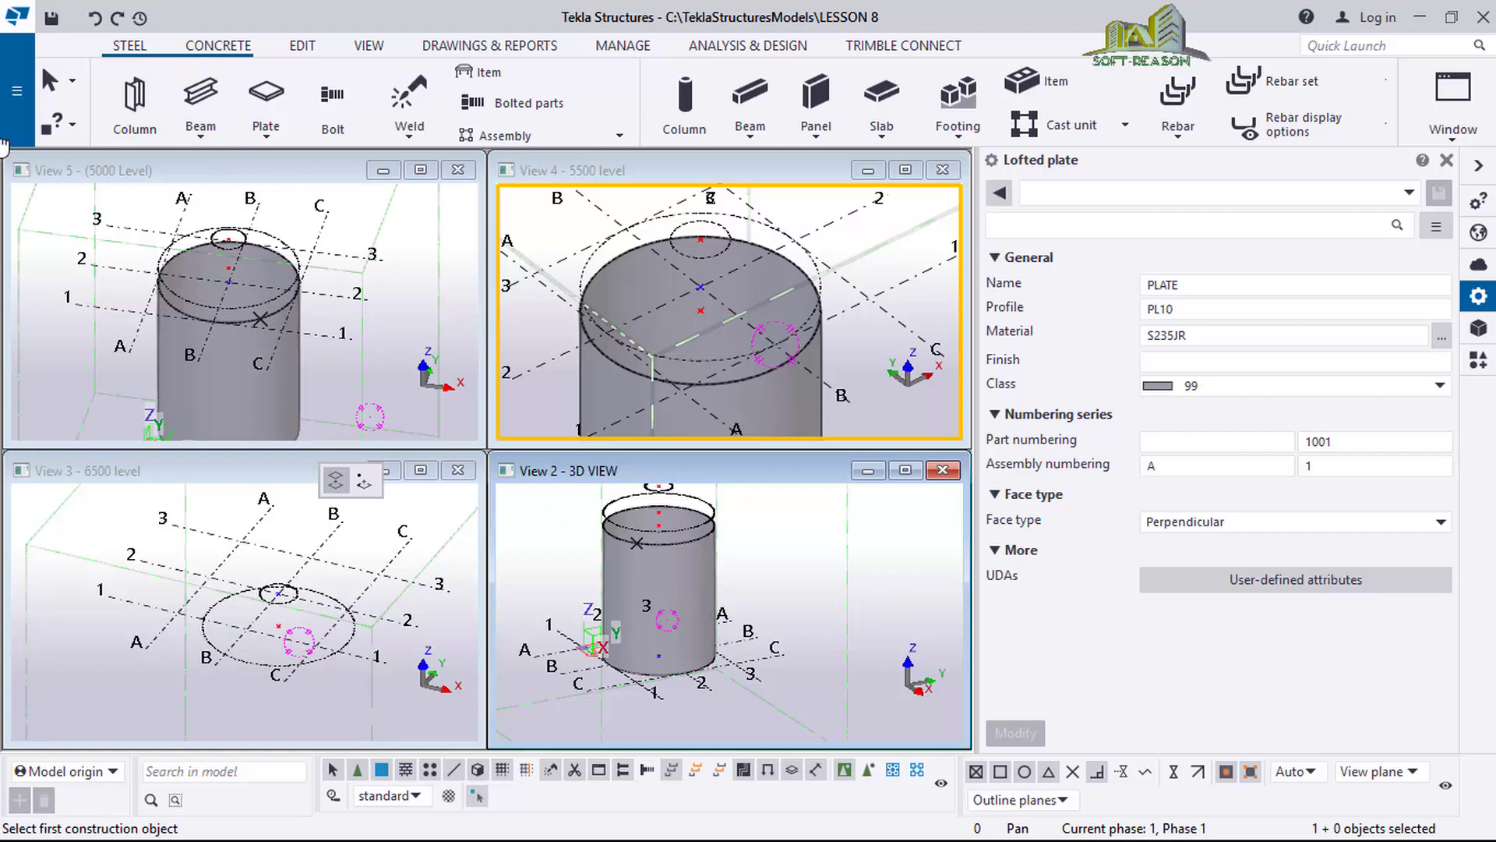
Undo the first shell, set the lofted plate to PL20 class 5, and pick the lower circle.
left_click(95, 18)
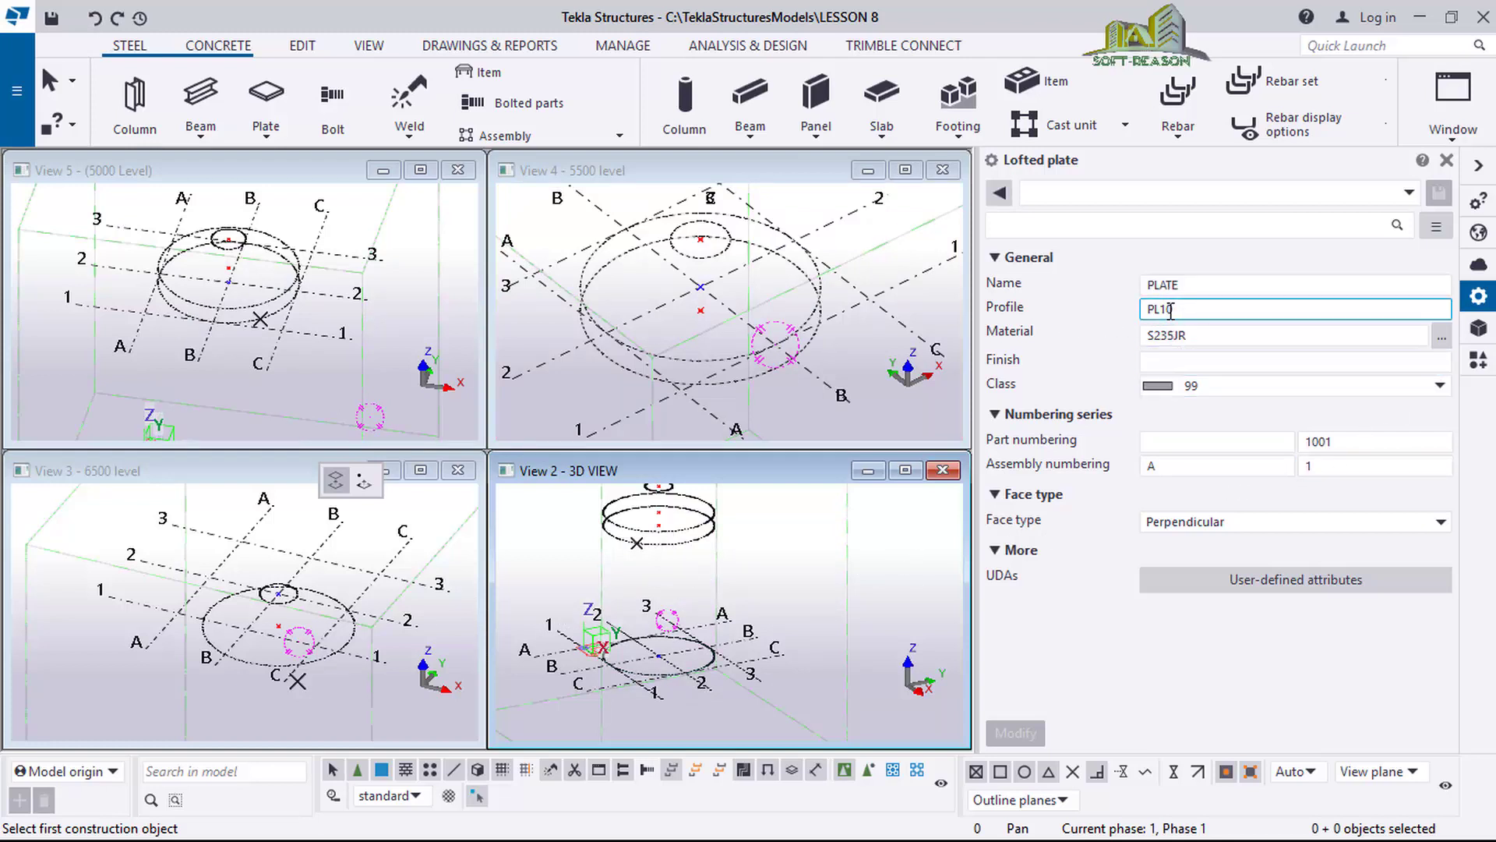
left_click_drag(1163, 310, 1179, 310)
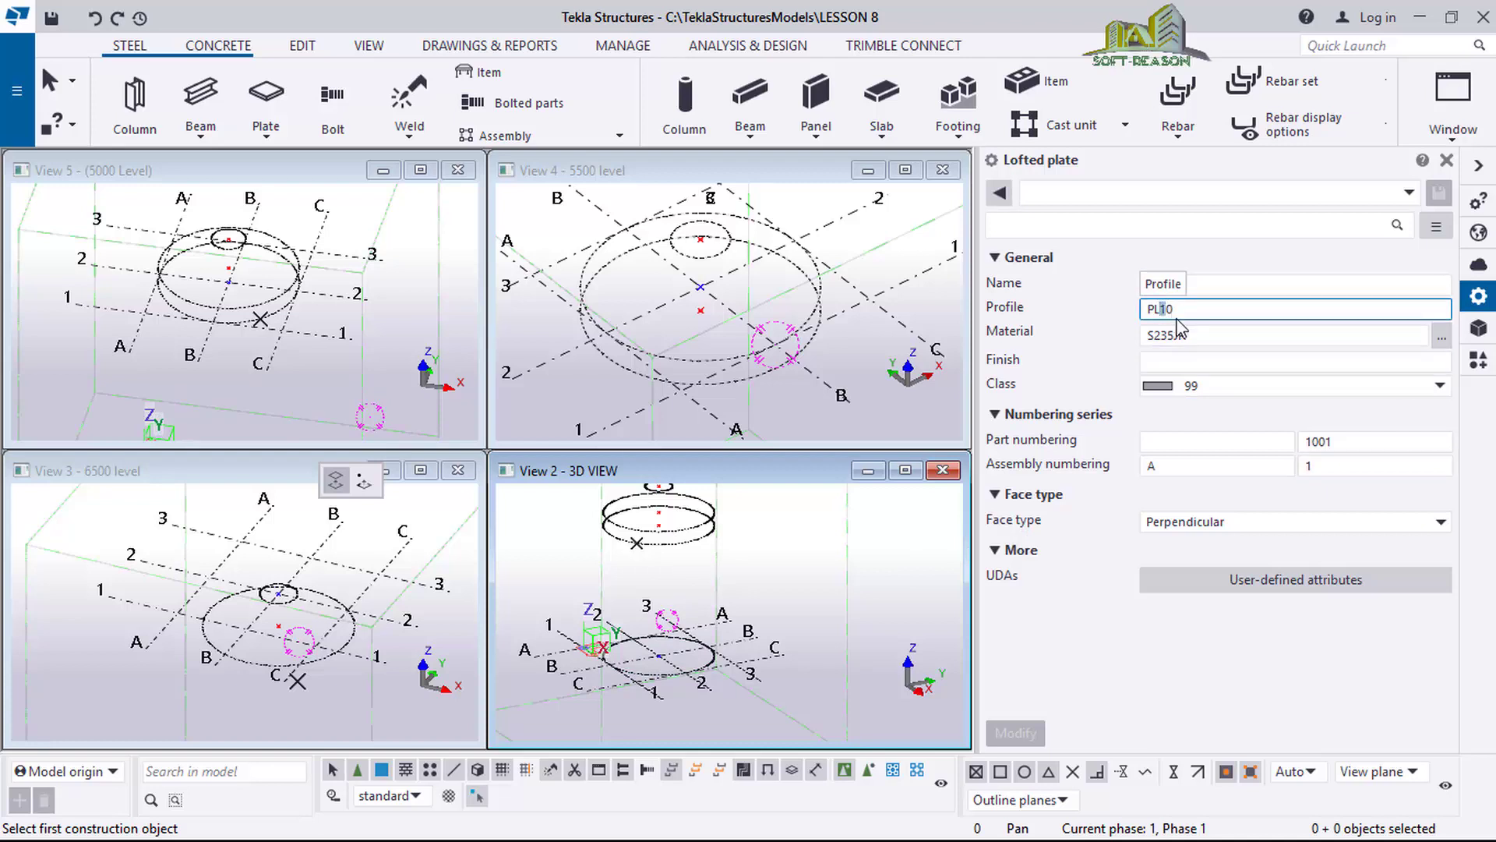
type("20")
left_click(1255, 387)
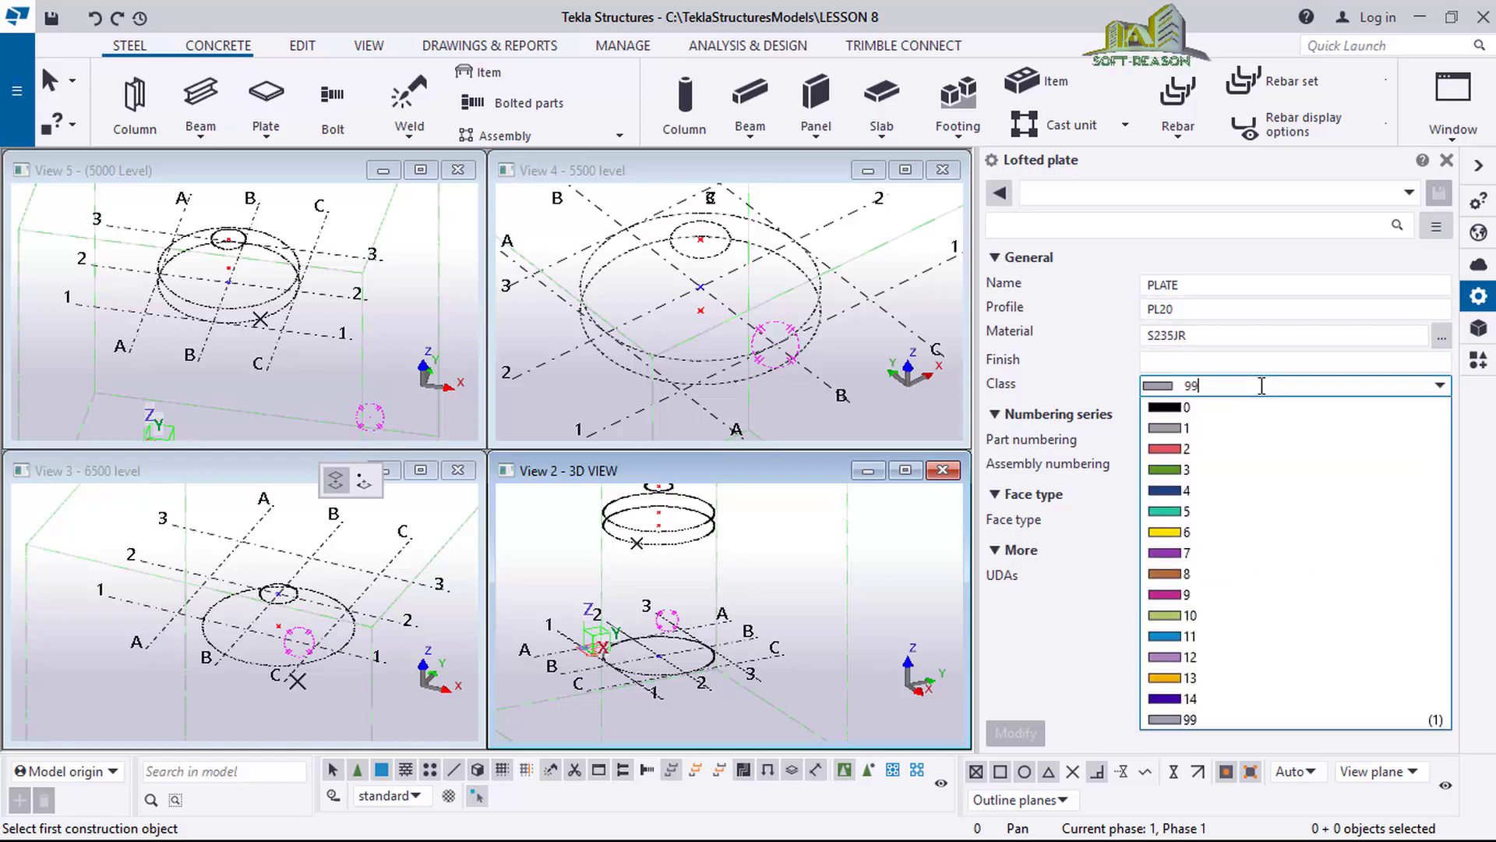
left_click(1169, 512)
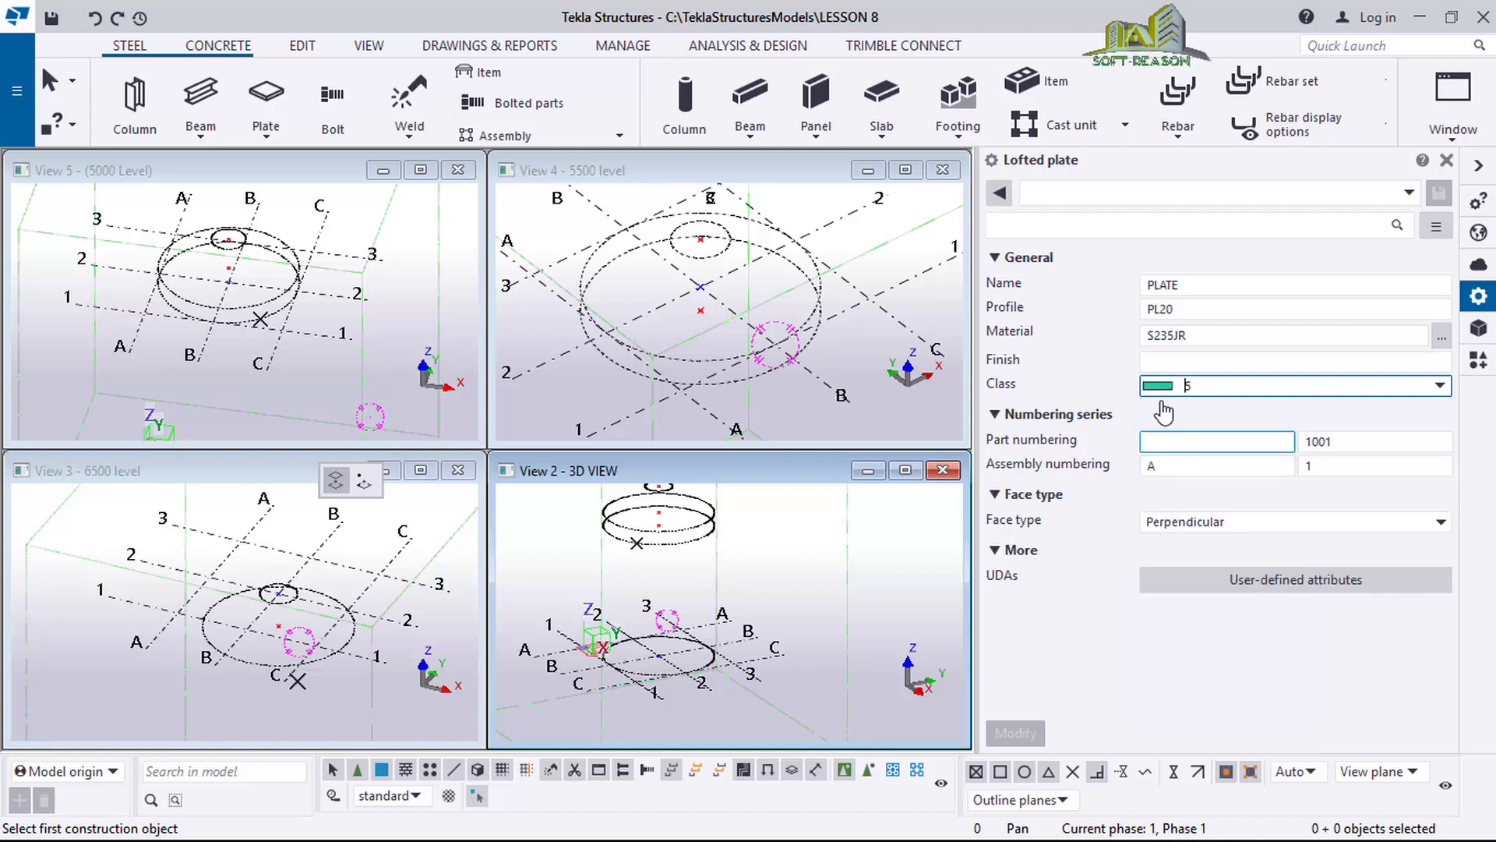
left_click(645, 675)
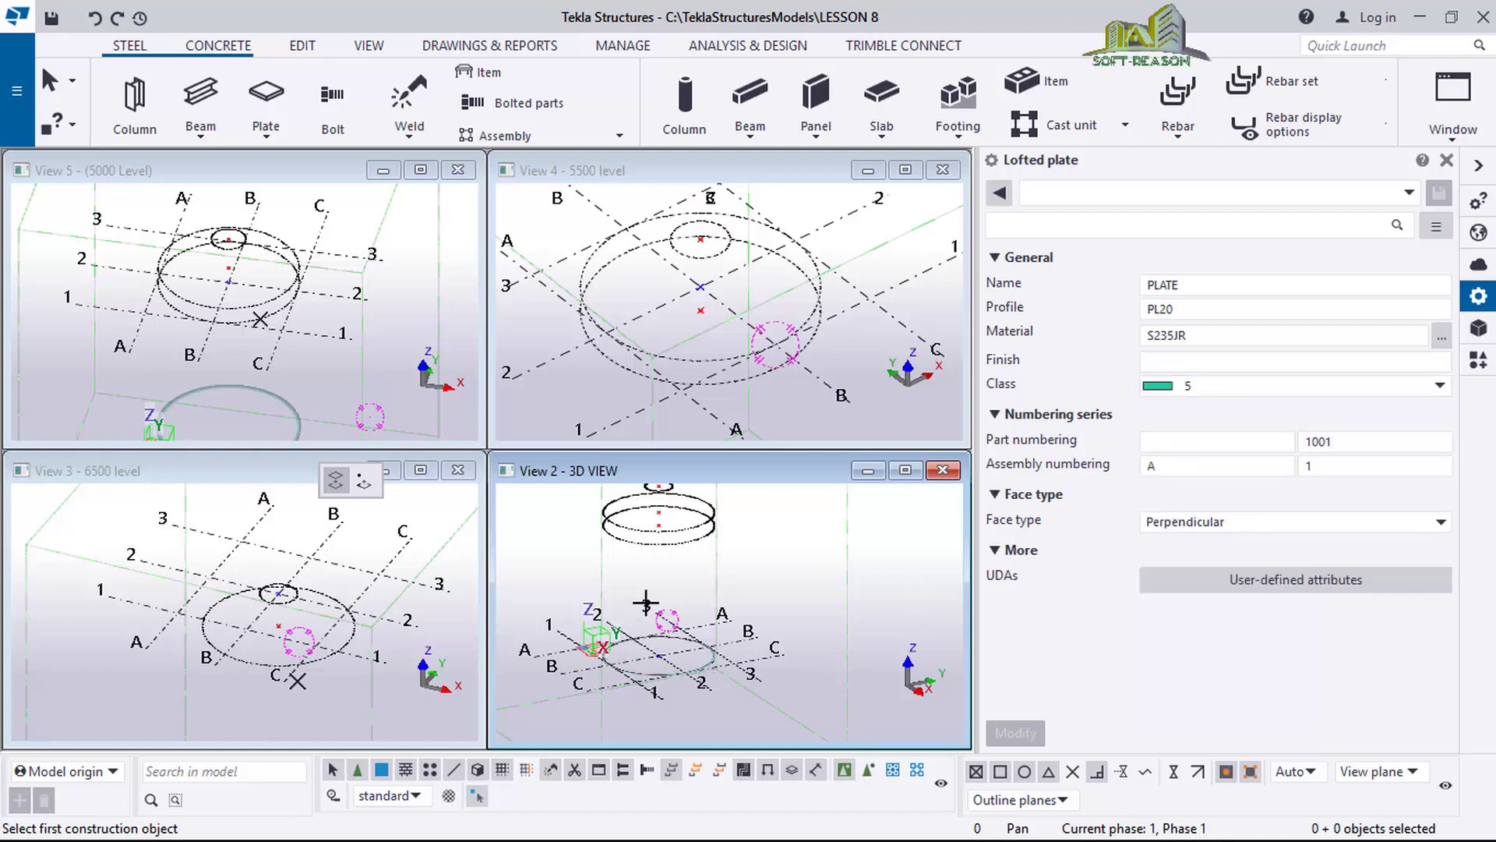
Pick the upper circle to finish the PL20 cylinder, then orbit to inspect it.
left_click(651, 546)
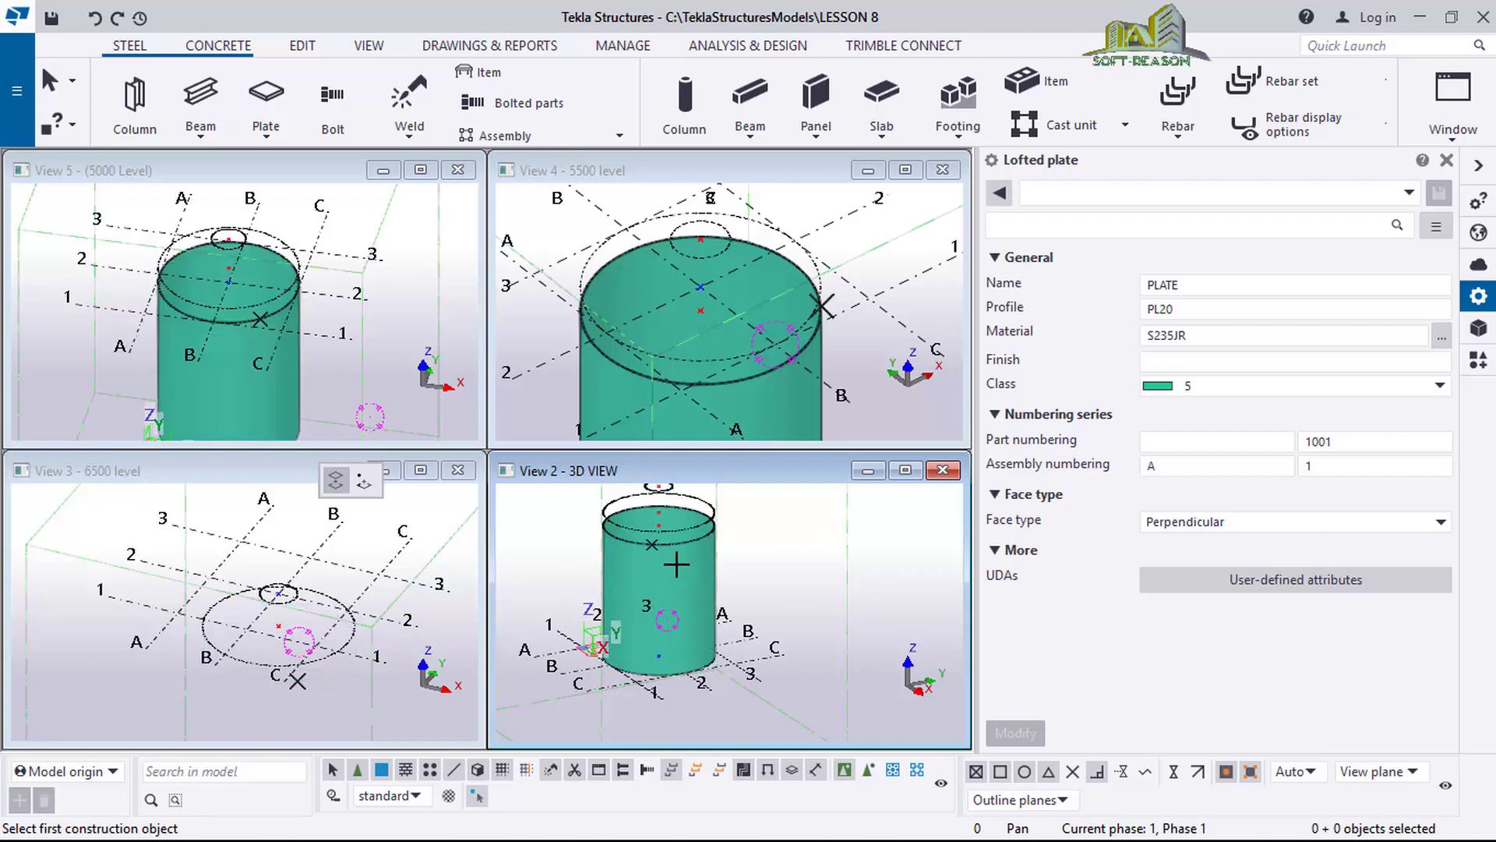
middle_click_drag(679, 545, 670, 508, "ctrl")
scroll(669, 512, "up", 3)
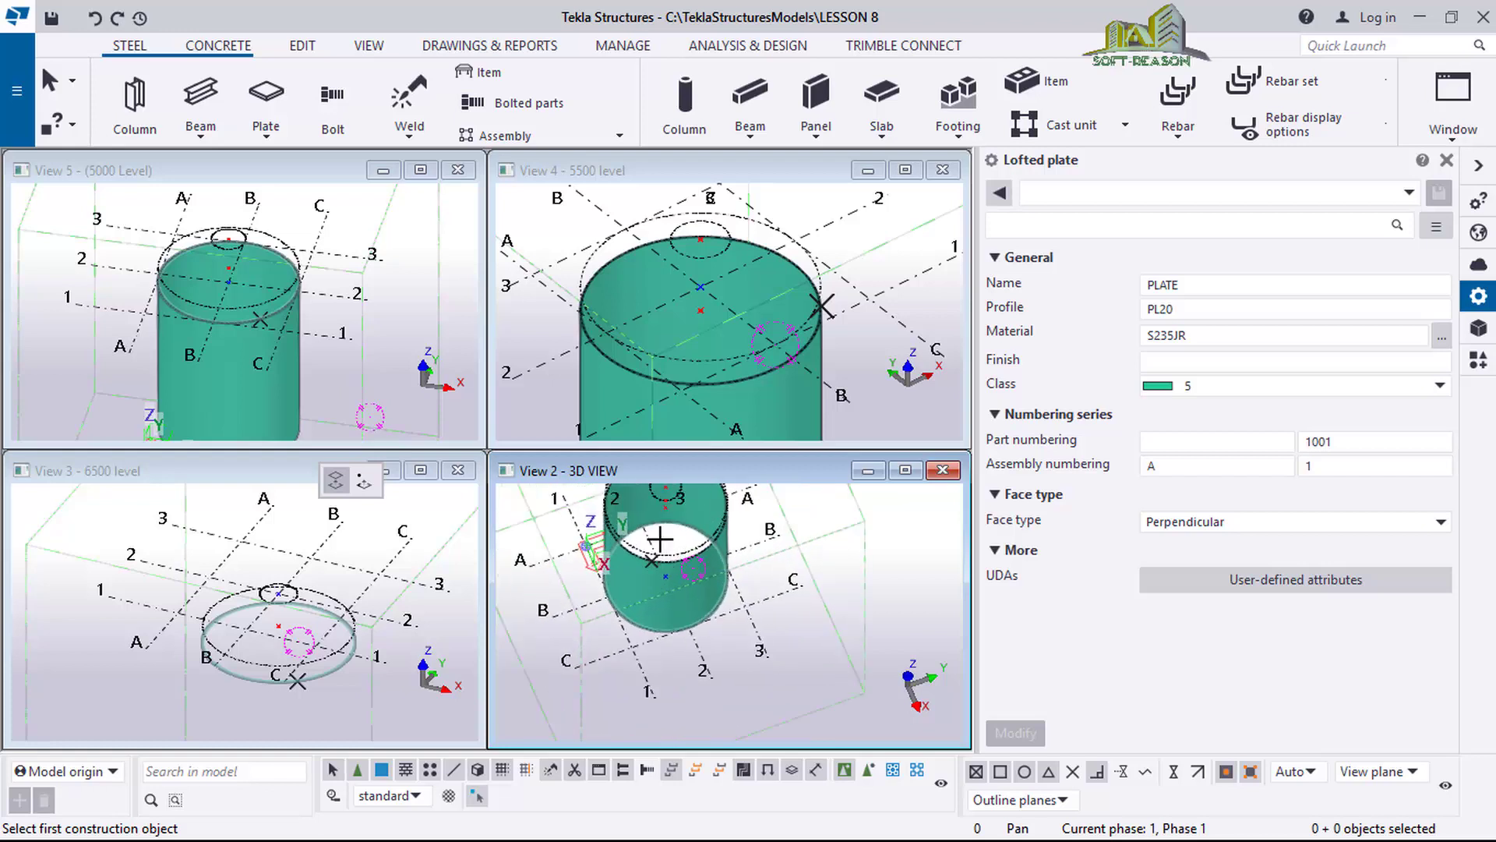
middle_click_drag(661, 635, 665, 538, "ctrl")
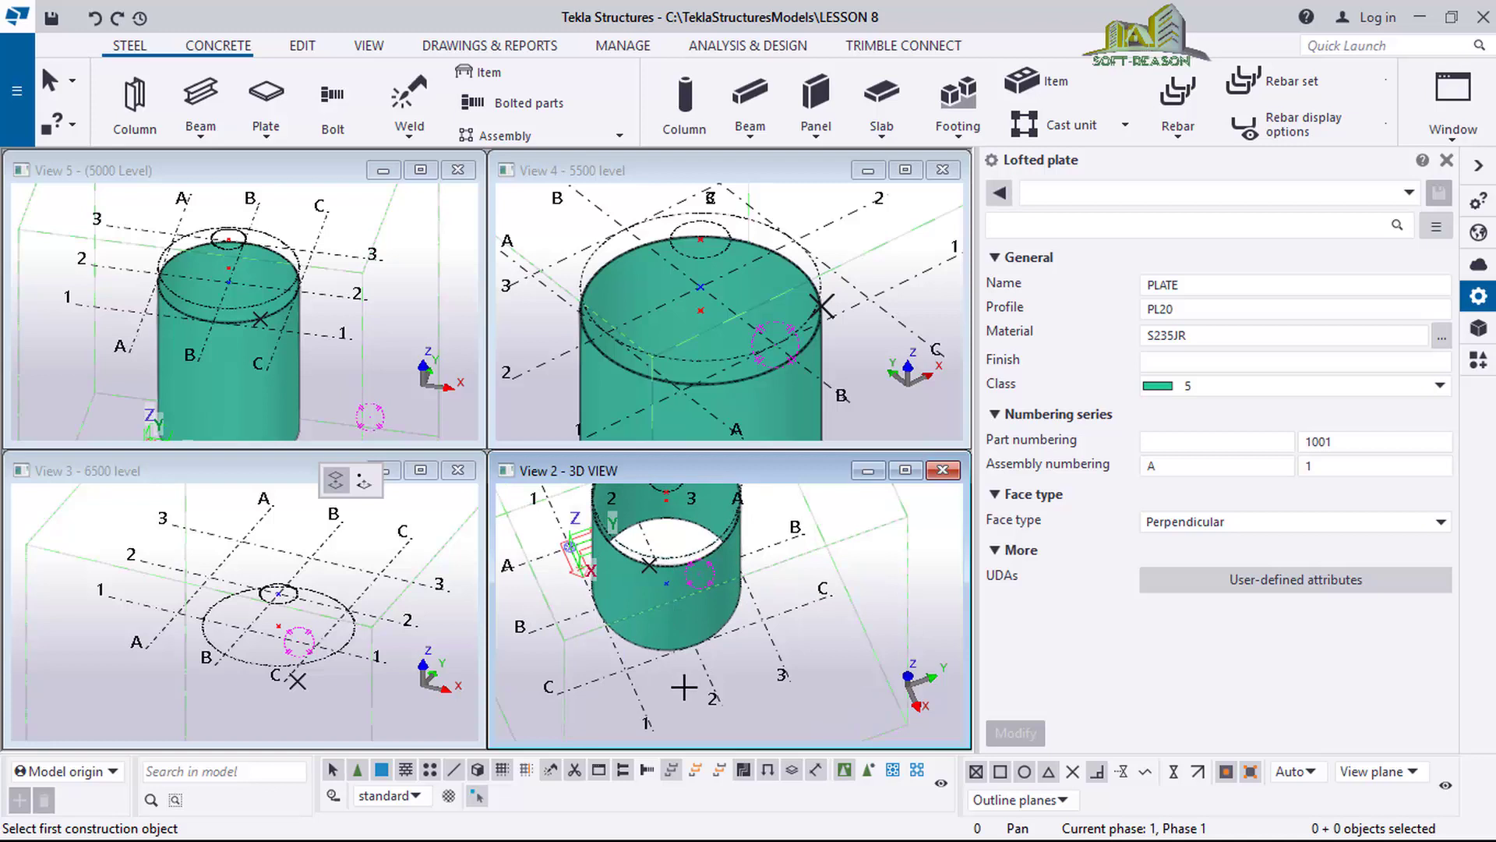
mouse_move(680, 563)
middle_mouse_down("ctrl")
mouse_move(661, 726)
mouse_move(657, 518)
mouse_move(651, 649)
middle_mouse_up("ctrl")
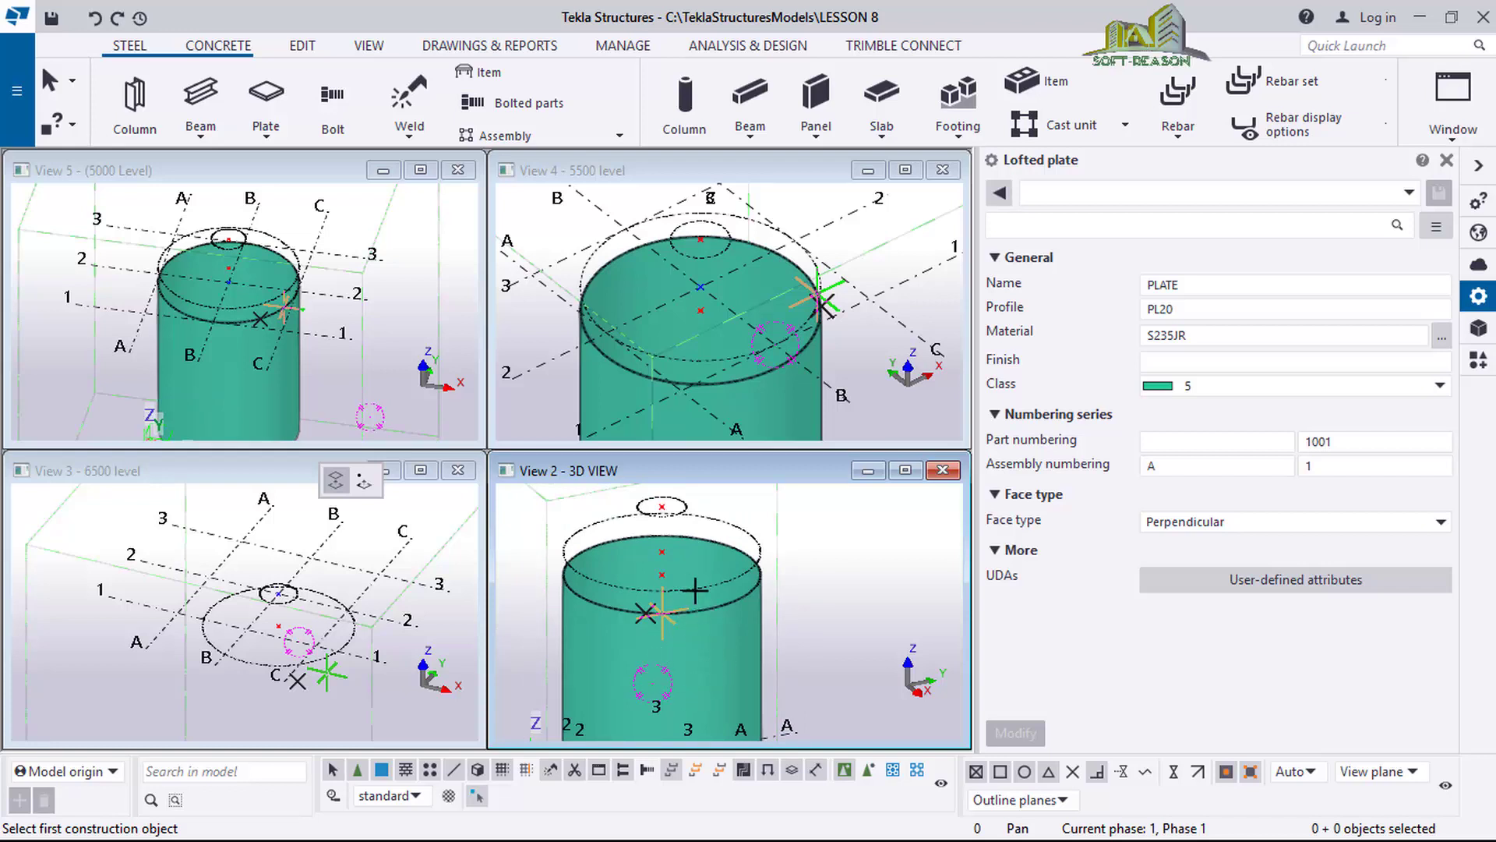
Loft the cone roof from the small 6500-level ring down to the cylinder's top edge.
scroll(687, 503, "up", 3)
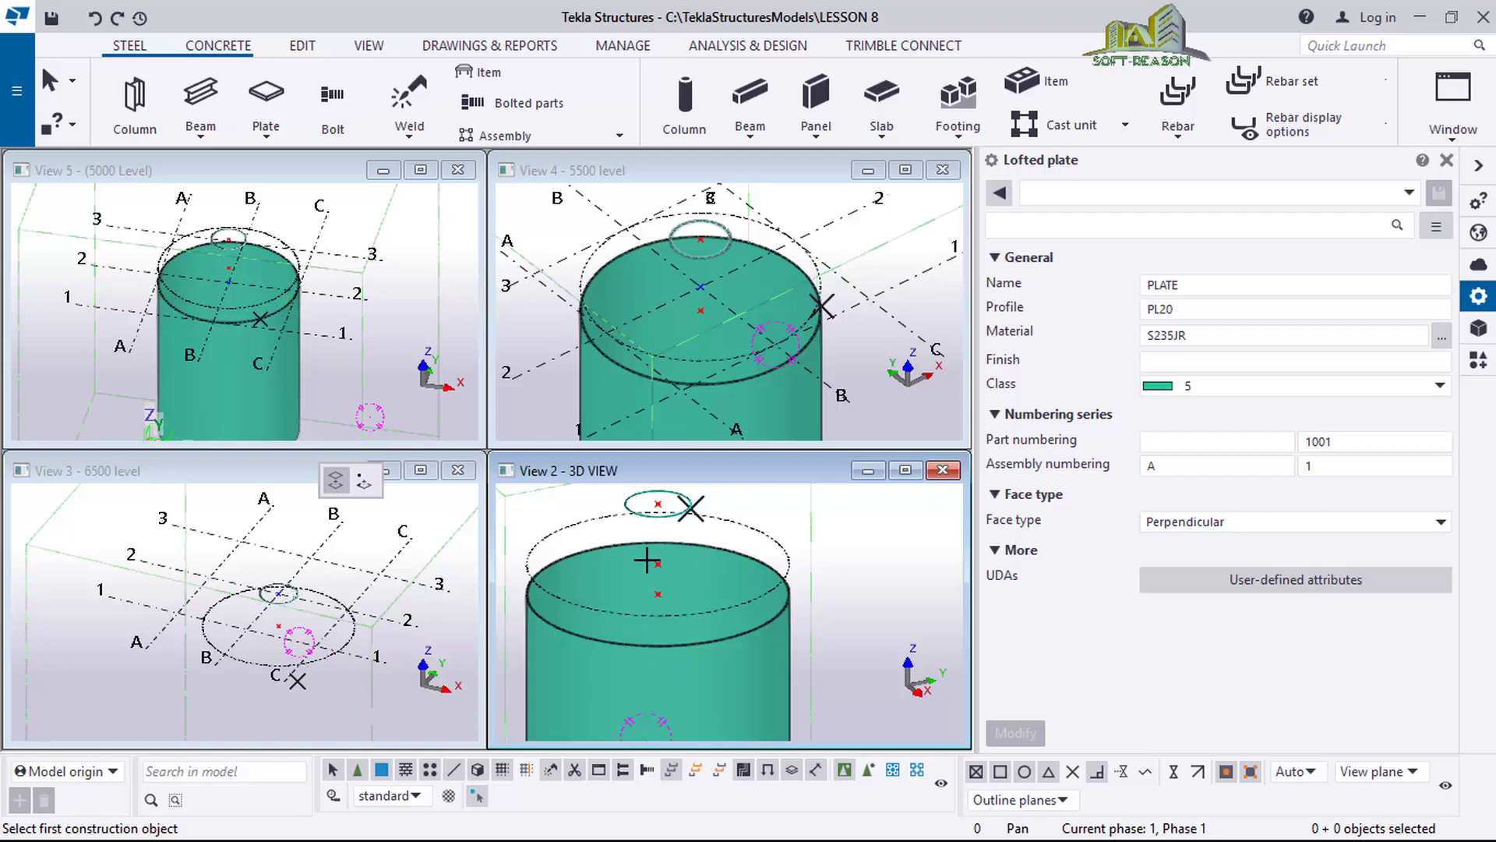
left_click(674, 512)
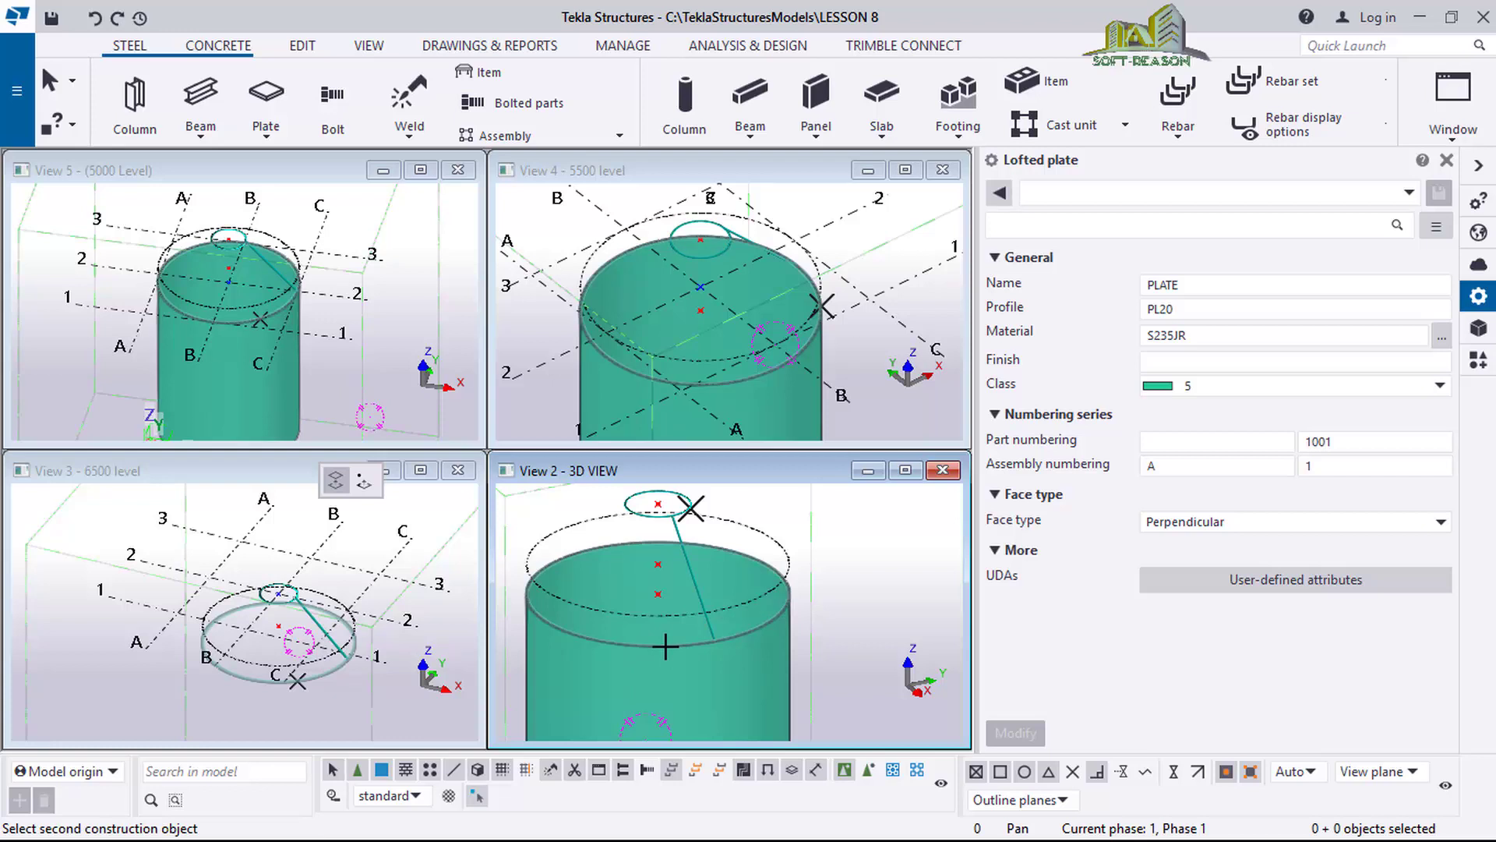
left_click(665, 645)
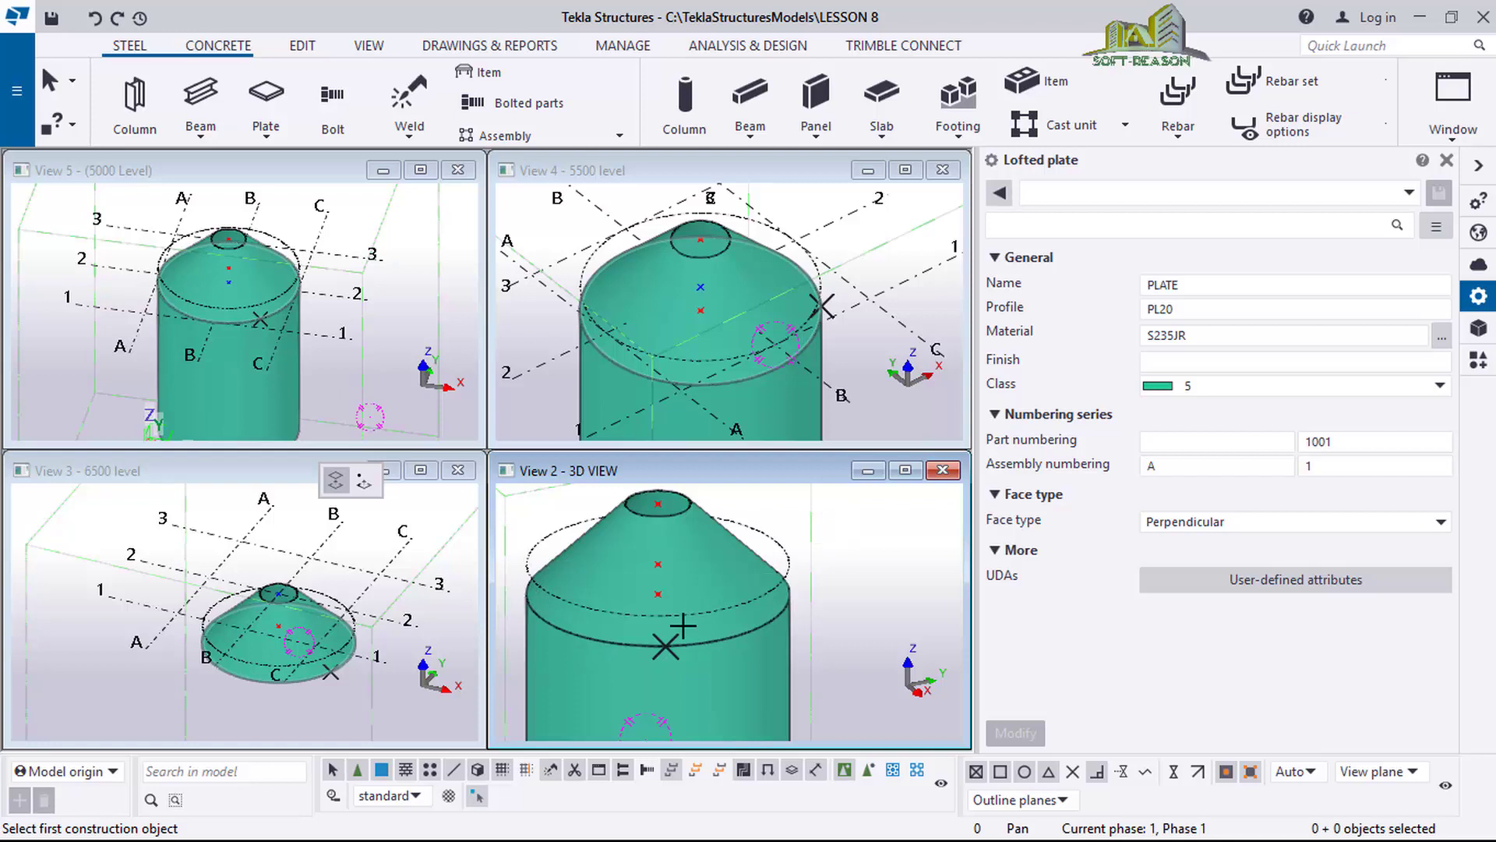
scroll(831, 508, "down", 1)
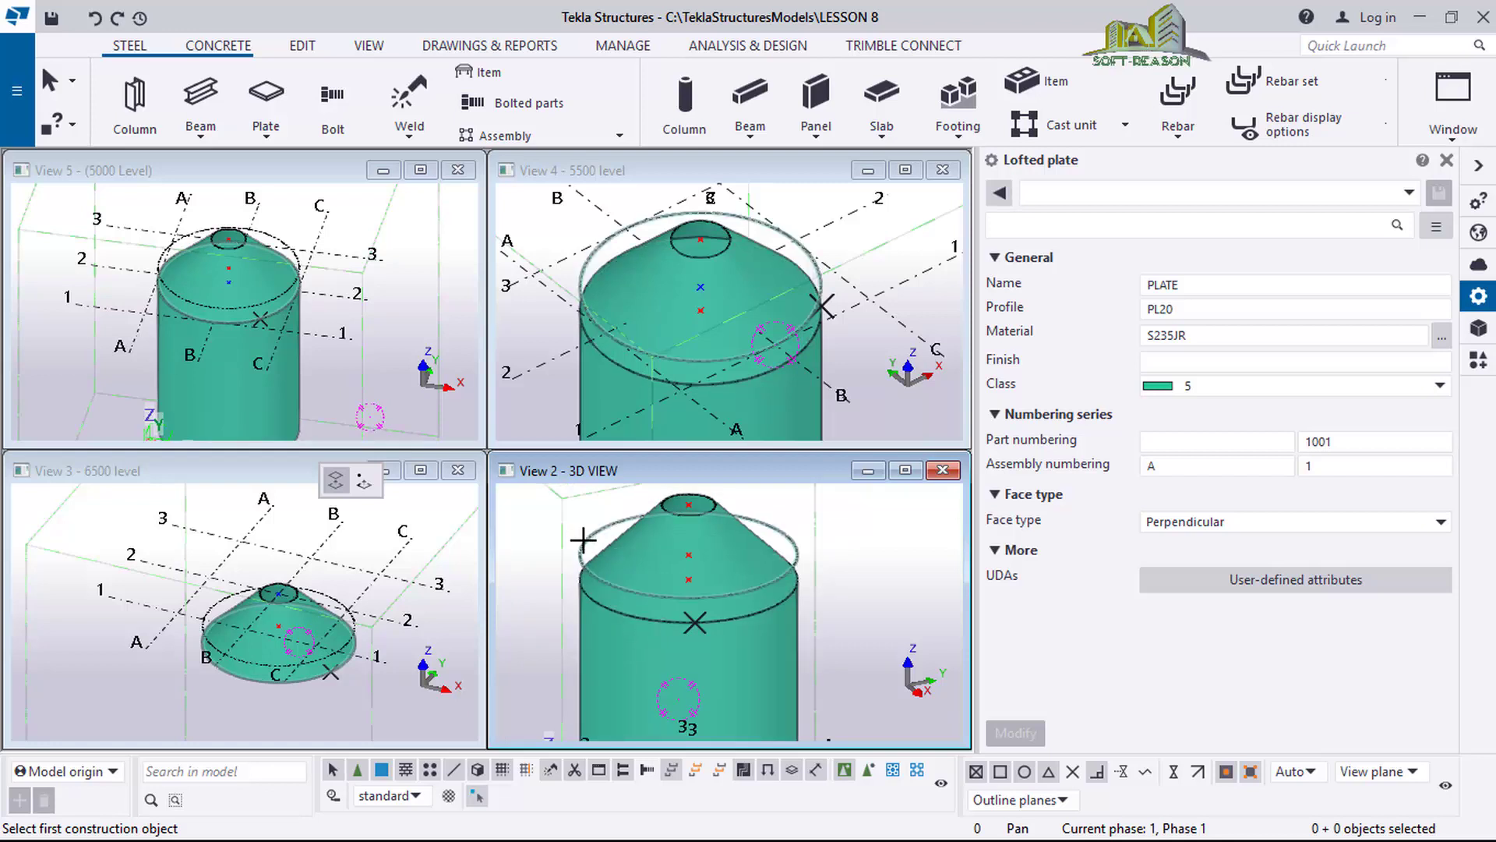
left_click(608, 610)
left_click(607, 610)
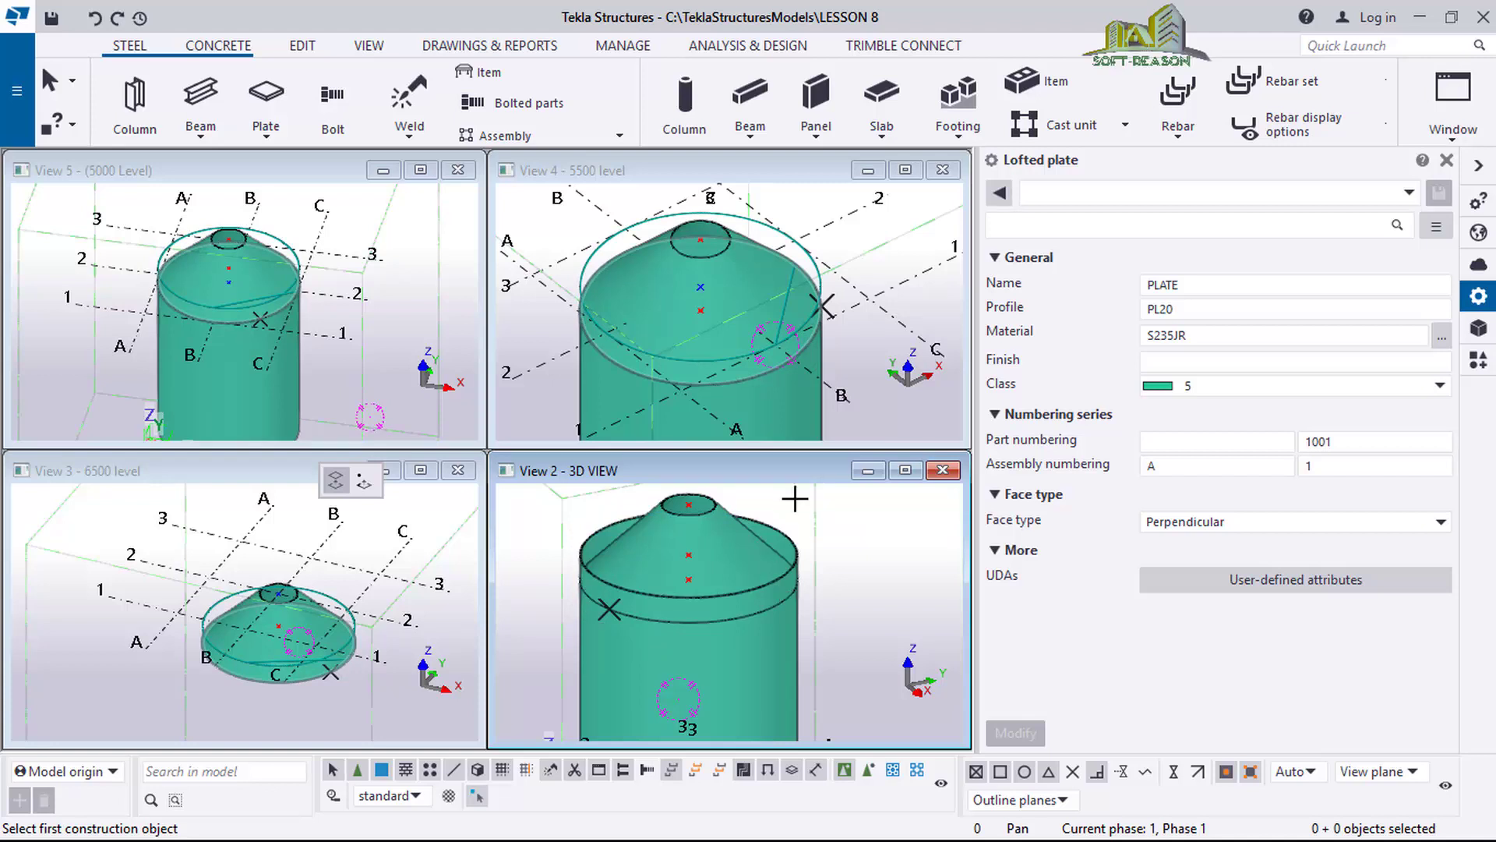
scroll(723, 581, "down", 5)
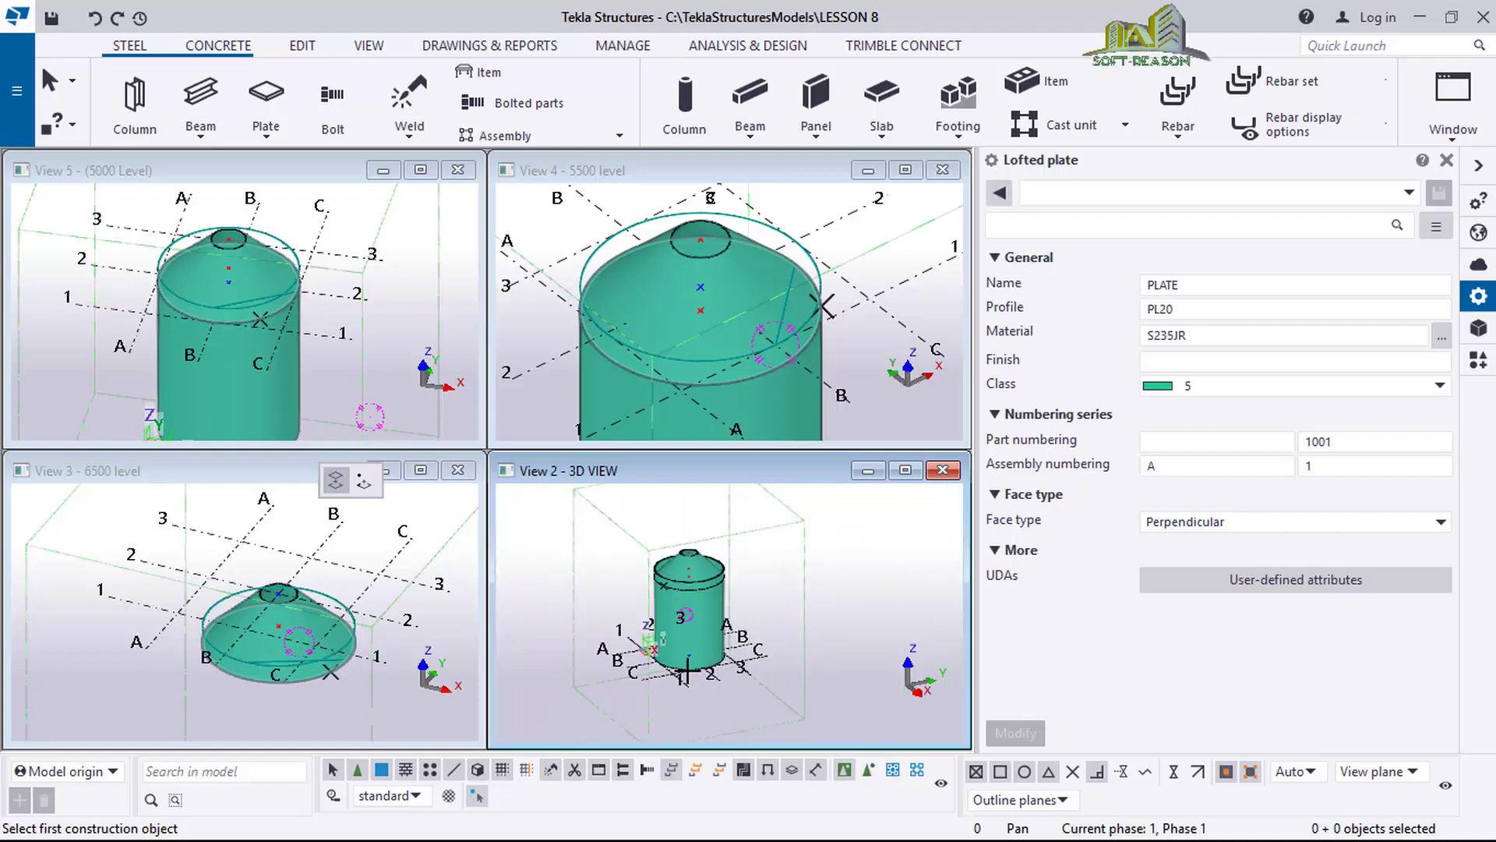
scroll(699, 577, "up", 4)
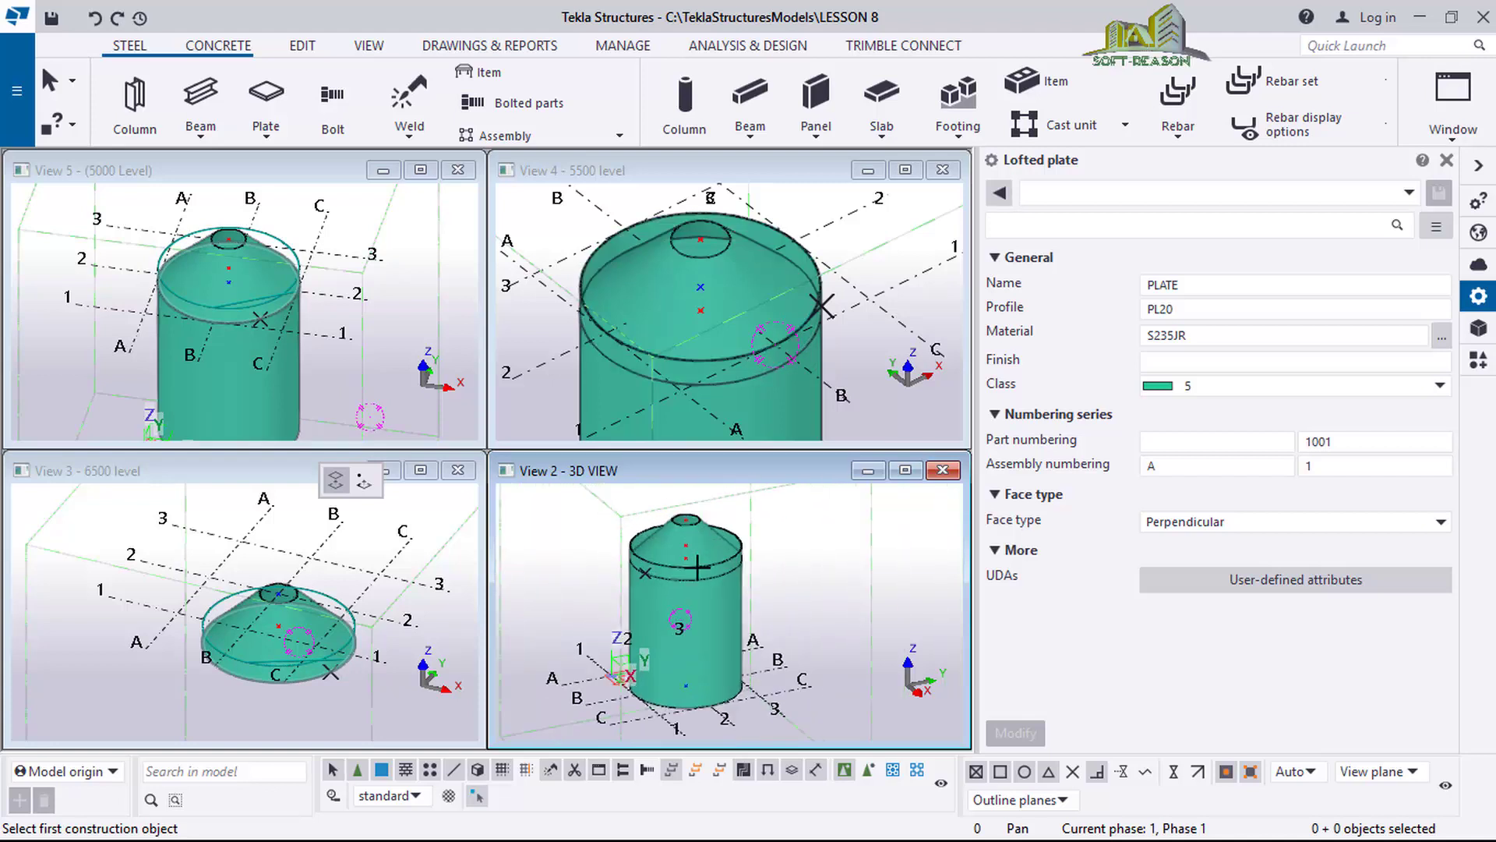
scroll(699, 664, "down", 3)
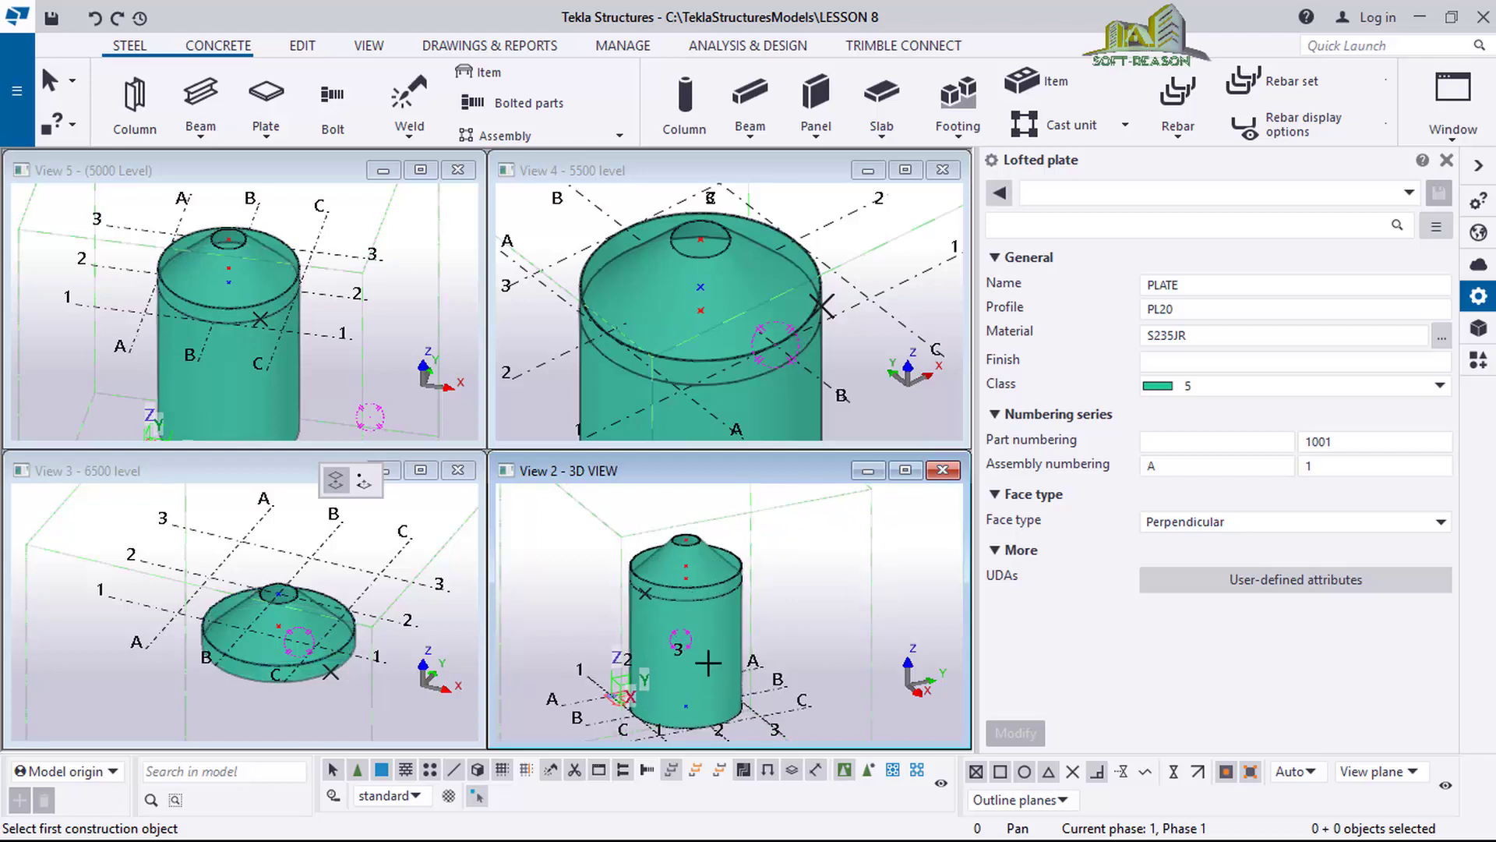
scroll(695, 608, "up", 1)
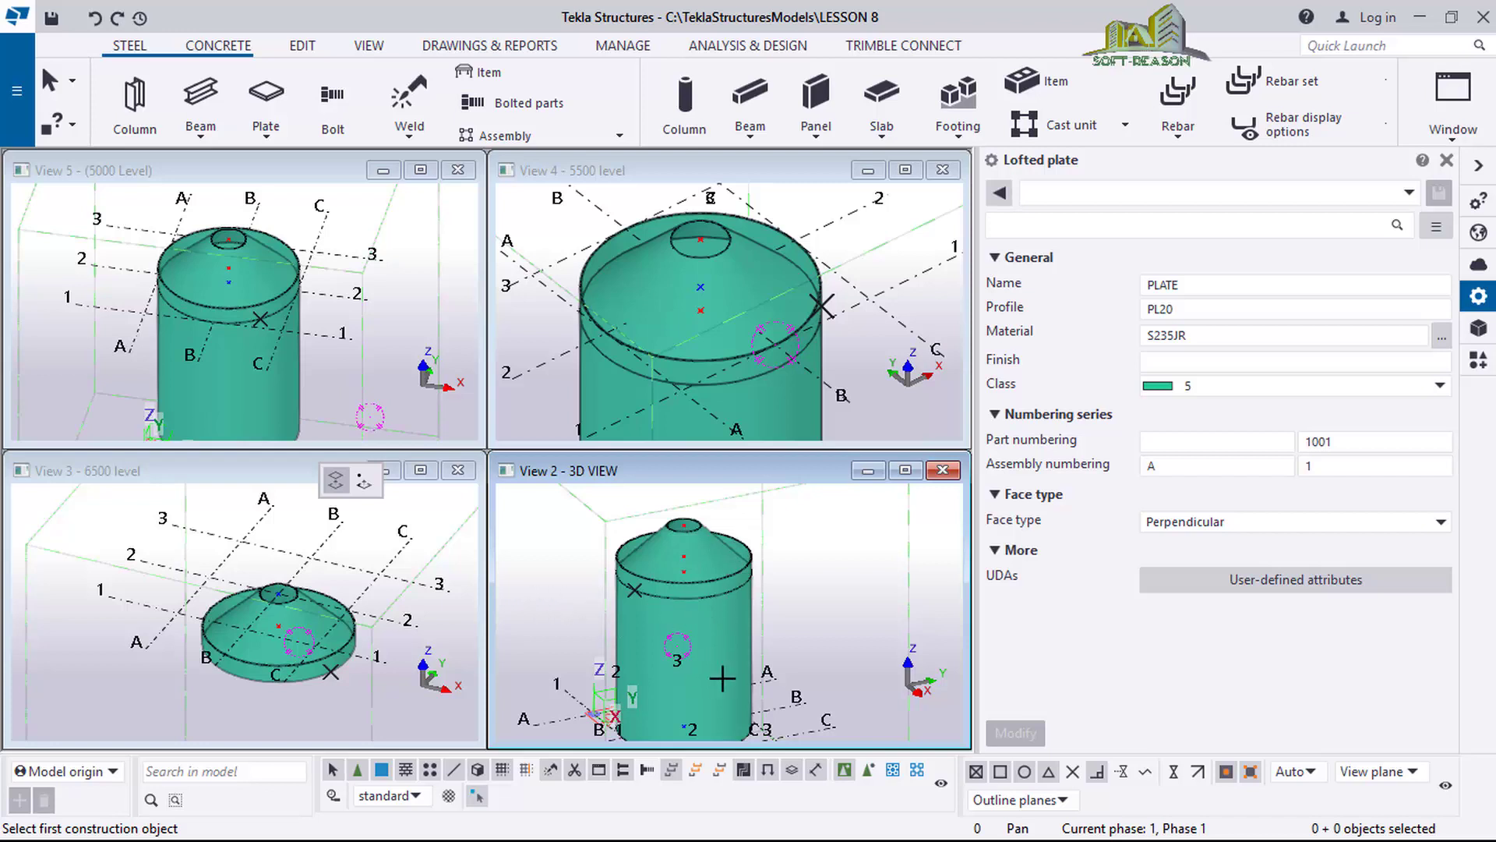
scroll(685, 610, "down", 2)
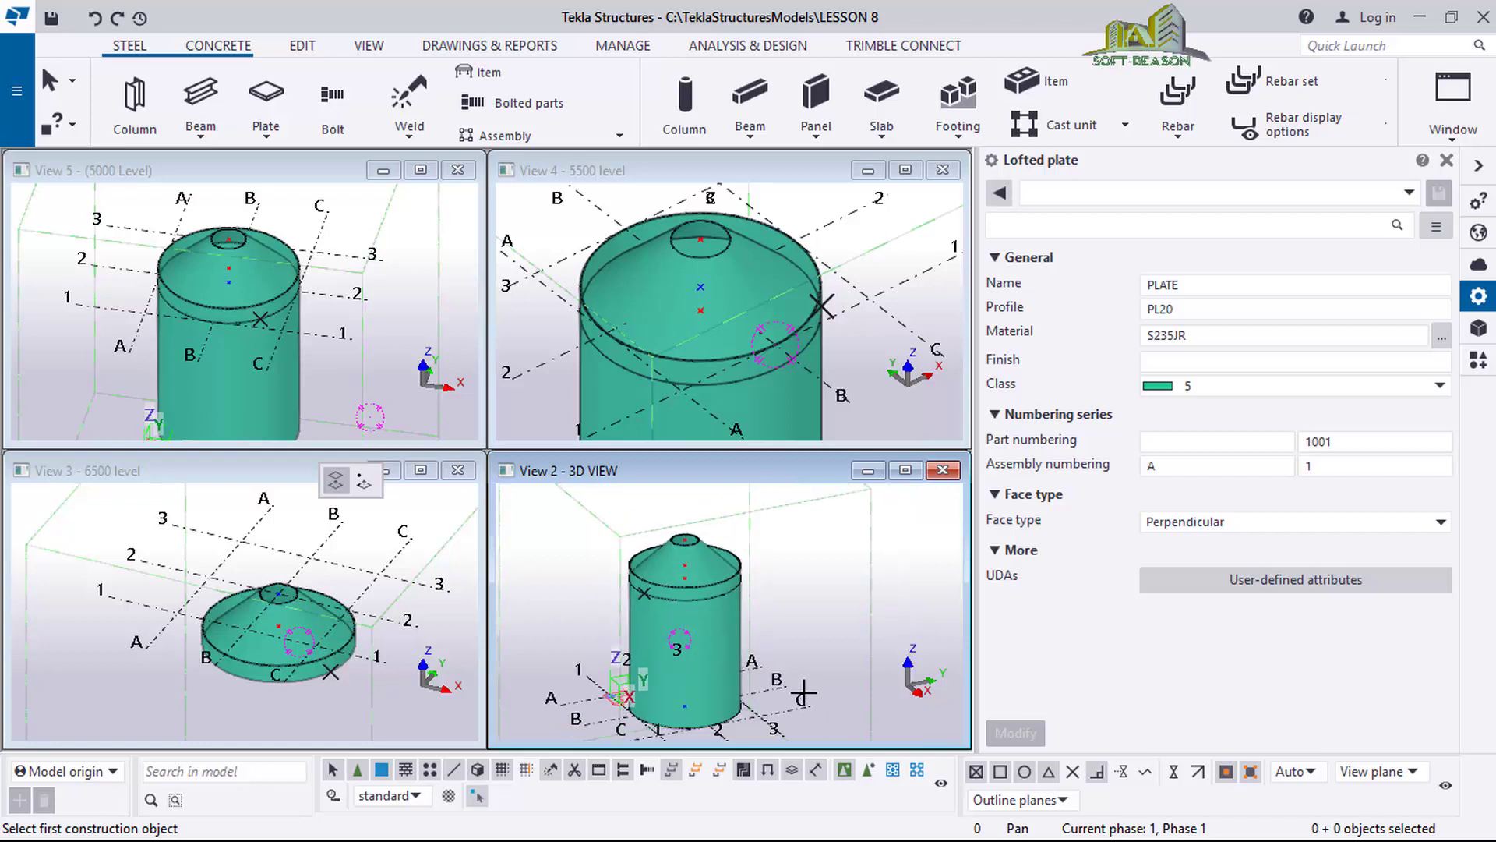
Select the cone roof plate and change its class to 7 so it shows purple.
left_click(49, 82)
scroll(681, 606, "up", 3)
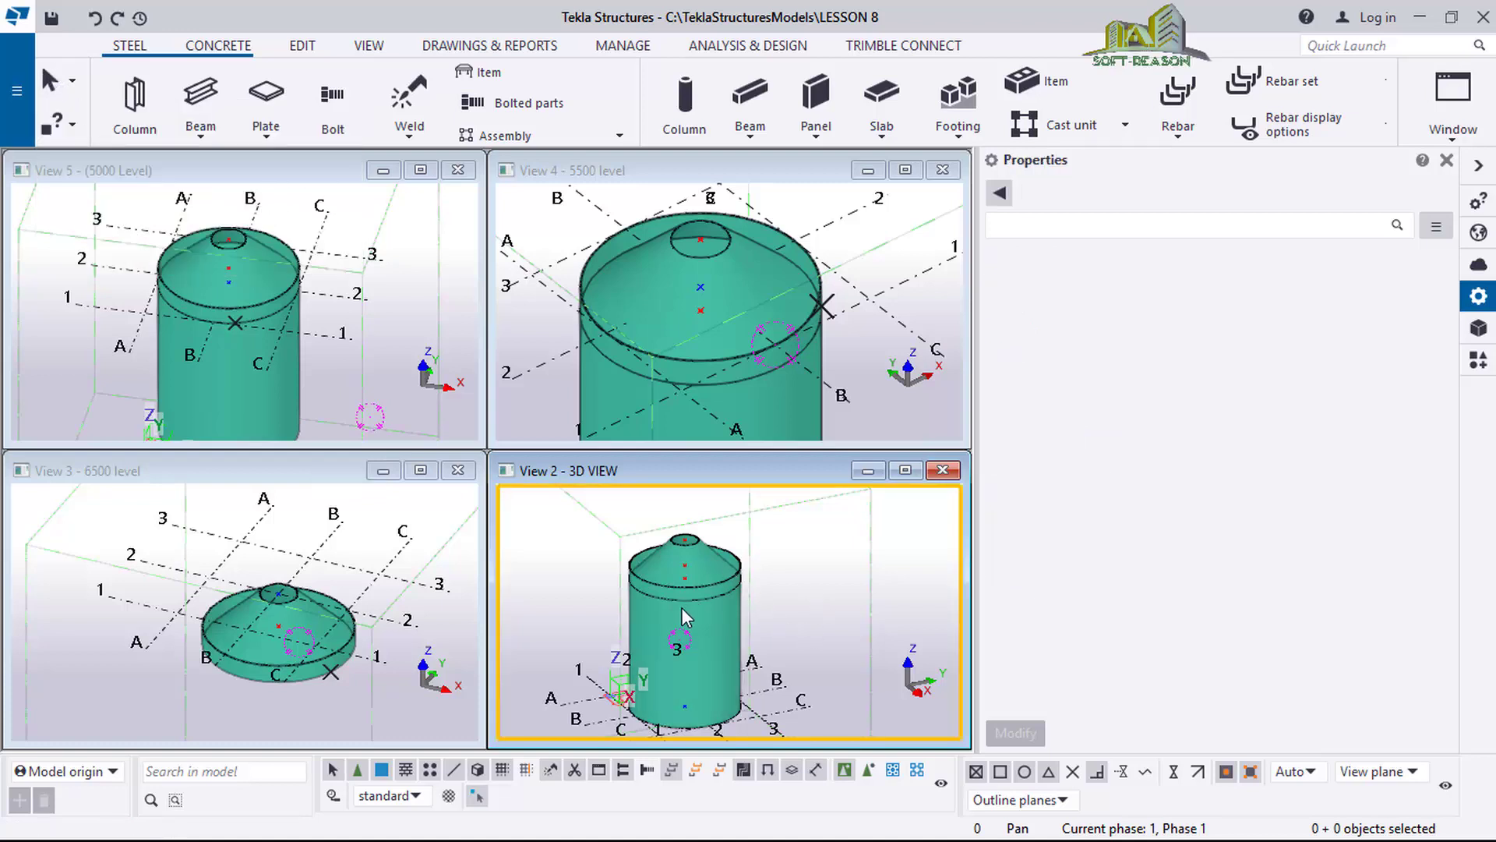
left_click(691, 525)
left_click(691, 525)
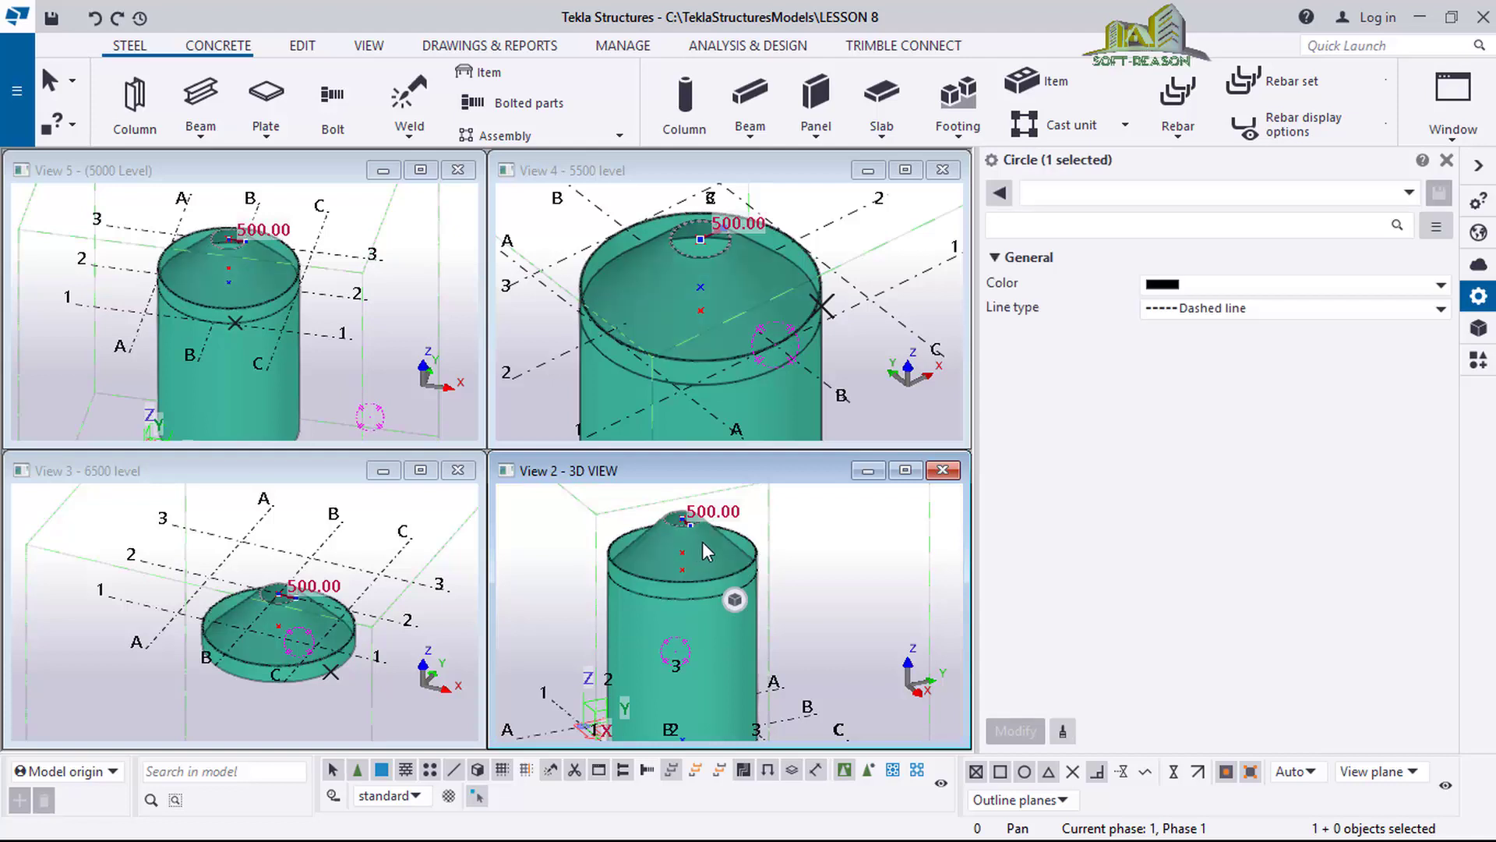
left_click(703, 542)
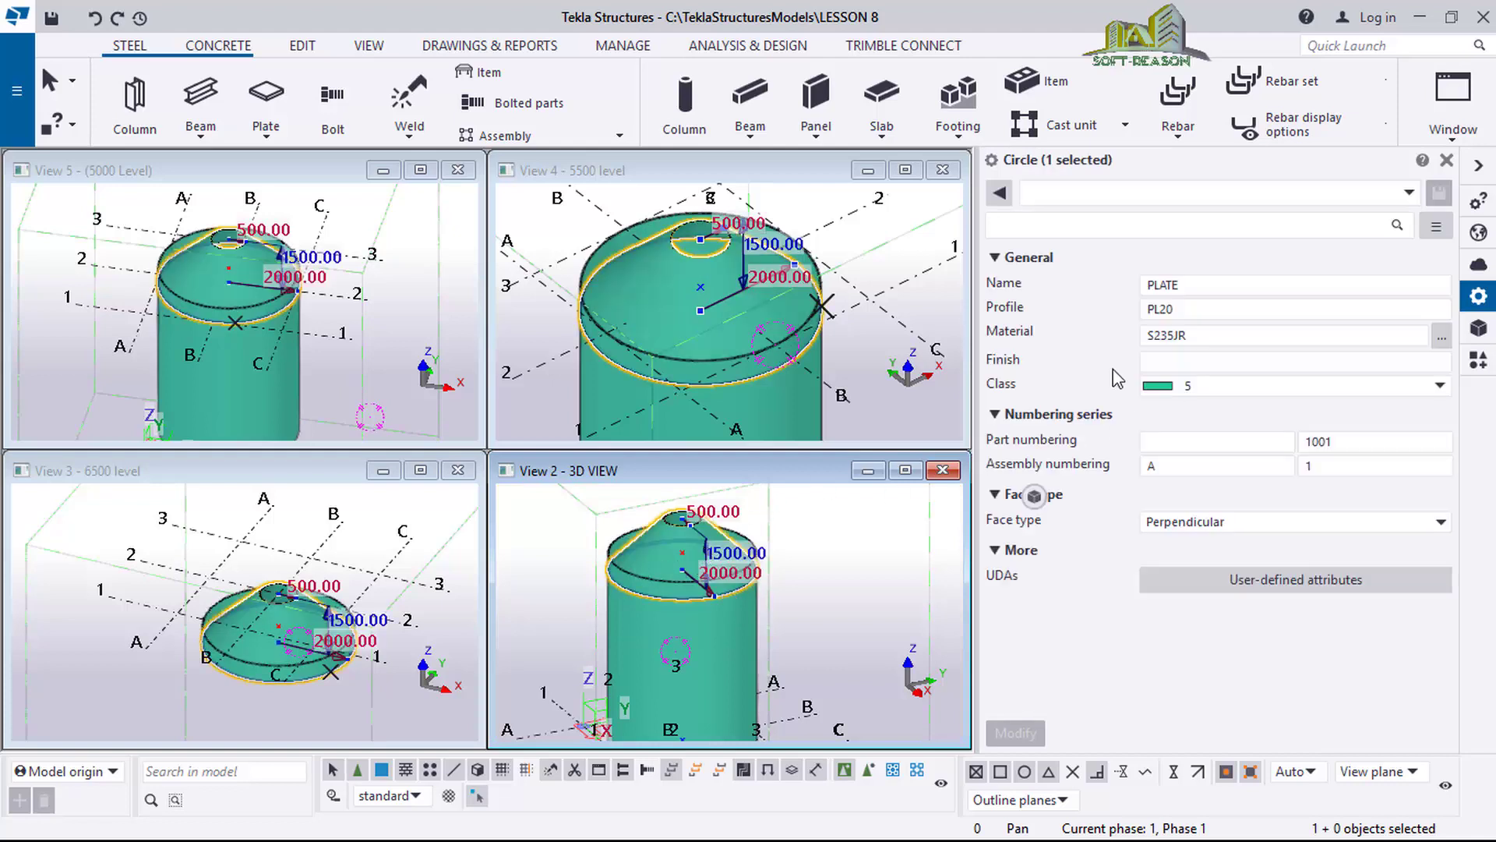
left_click(1440, 384)
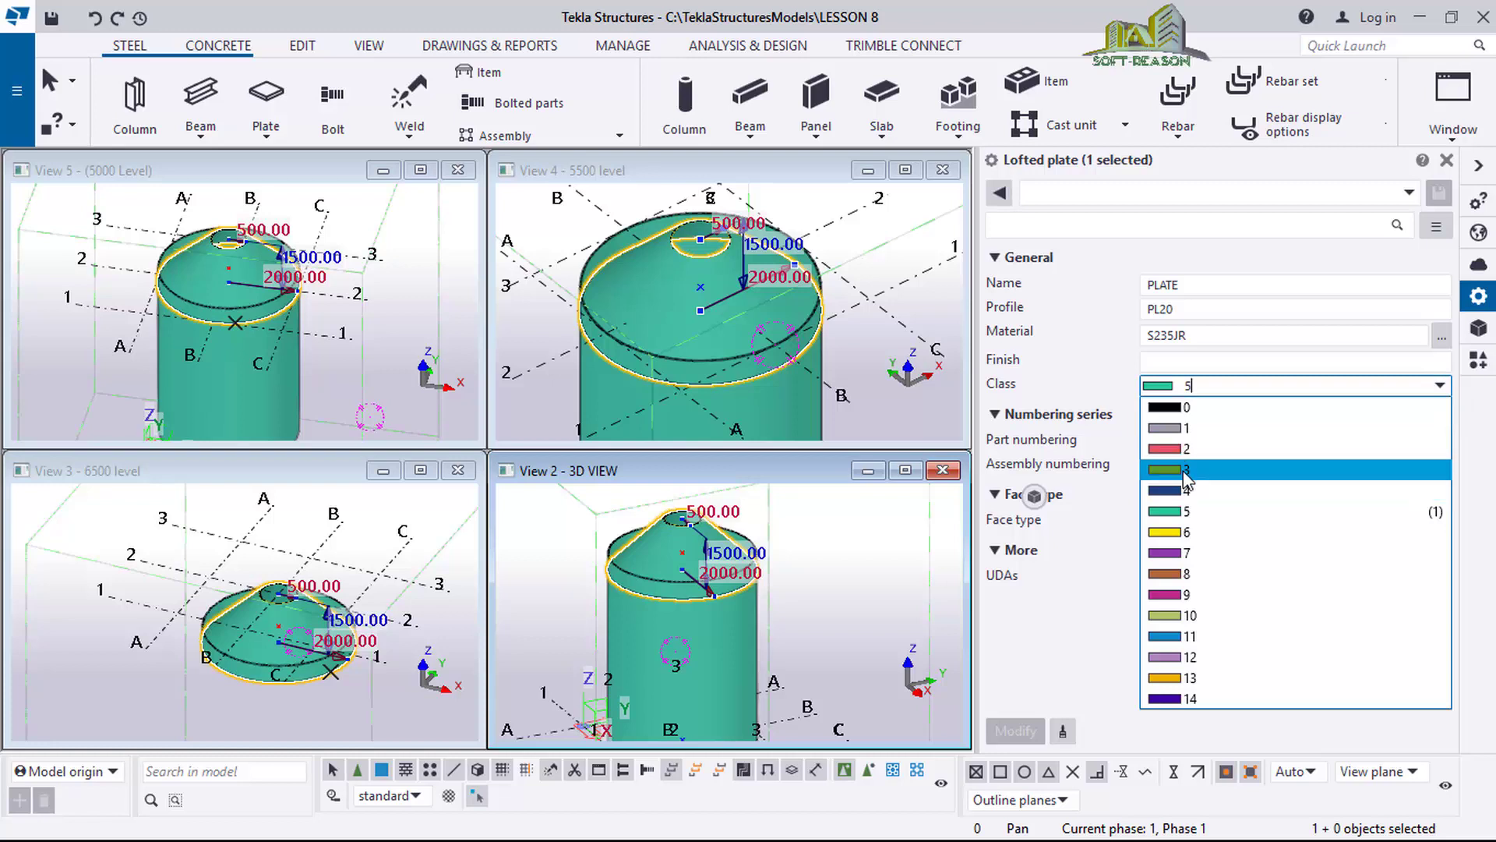
left_click(1177, 550)
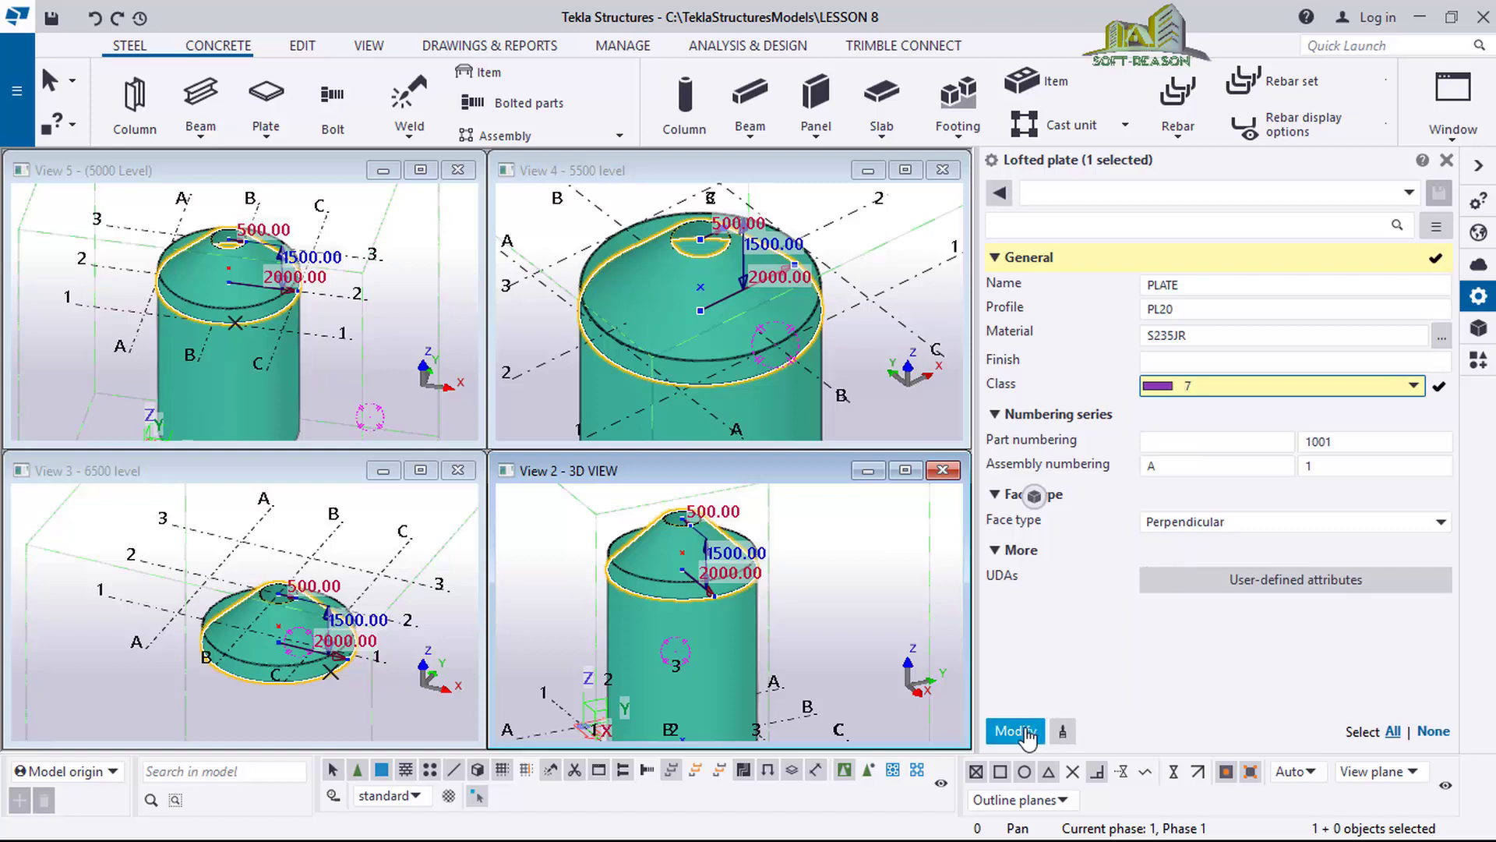
key("Return")
scroll(686, 600, "up", 2)
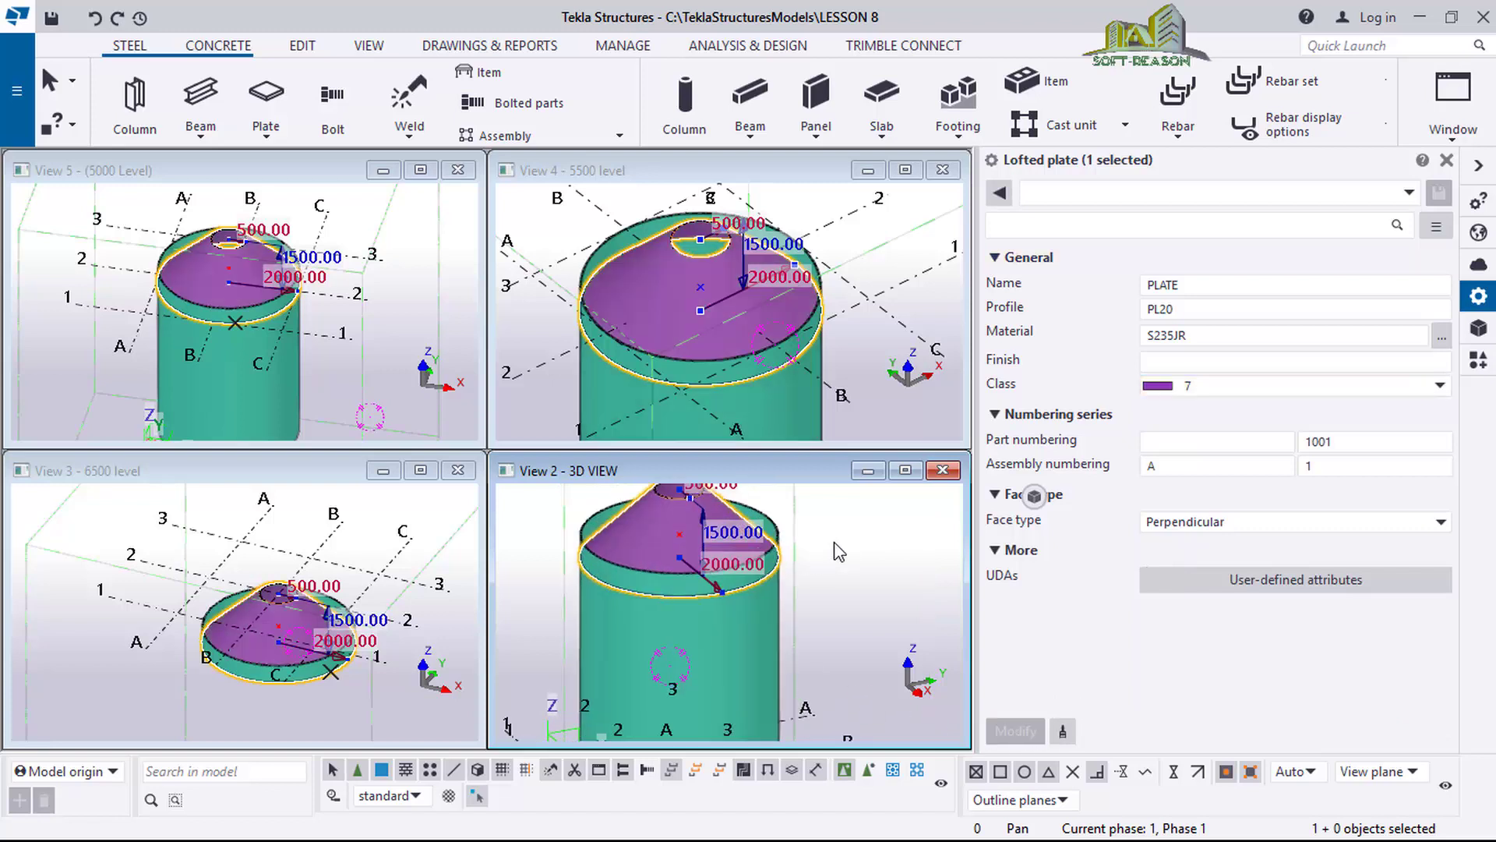
key("Escape")
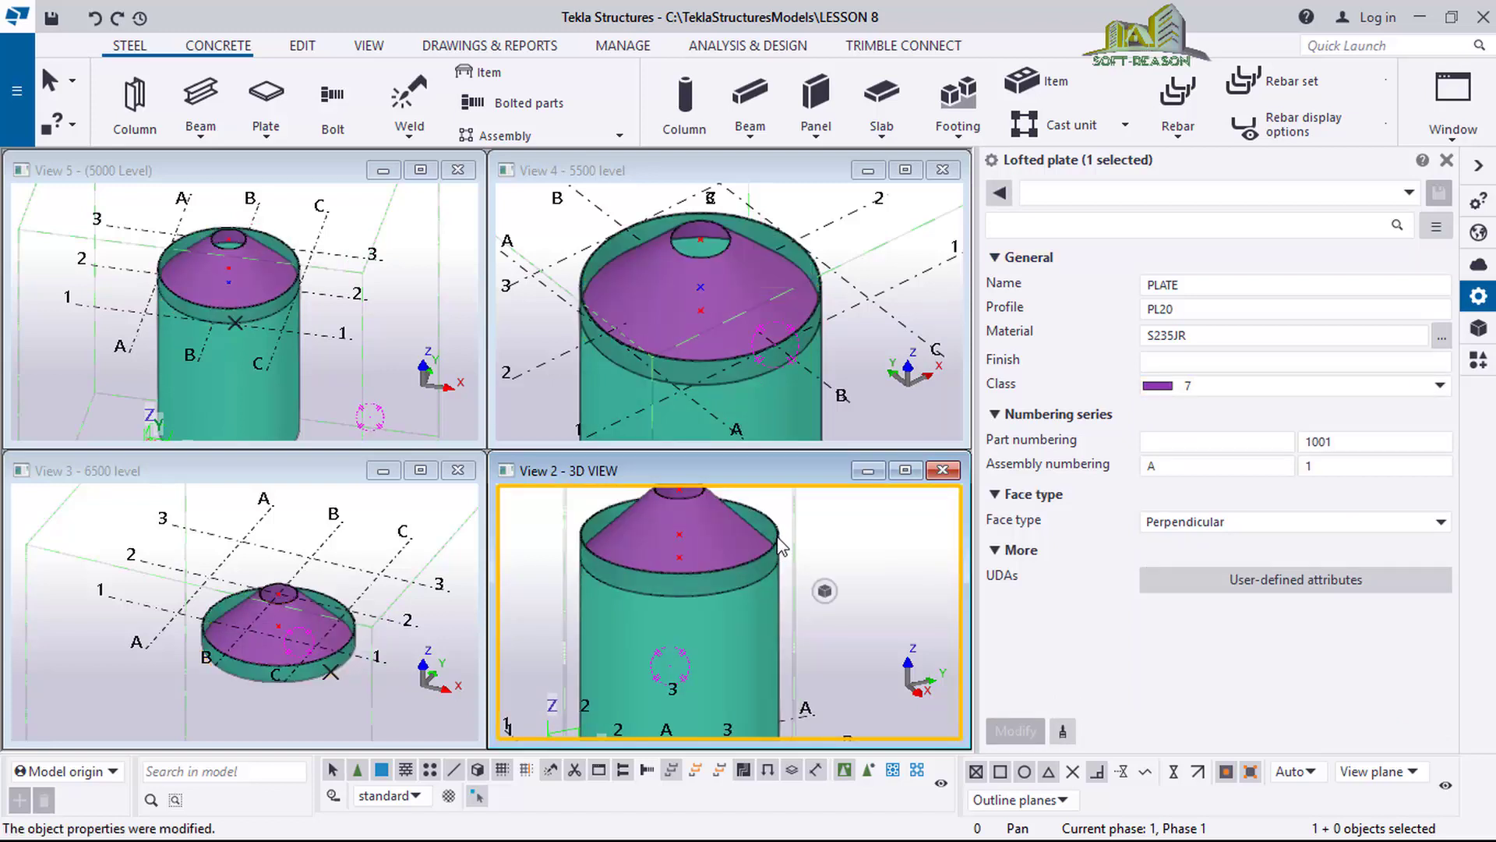
Change the top ring plate's class from 5 to 8 so it turns brown.
left_click(781, 545)
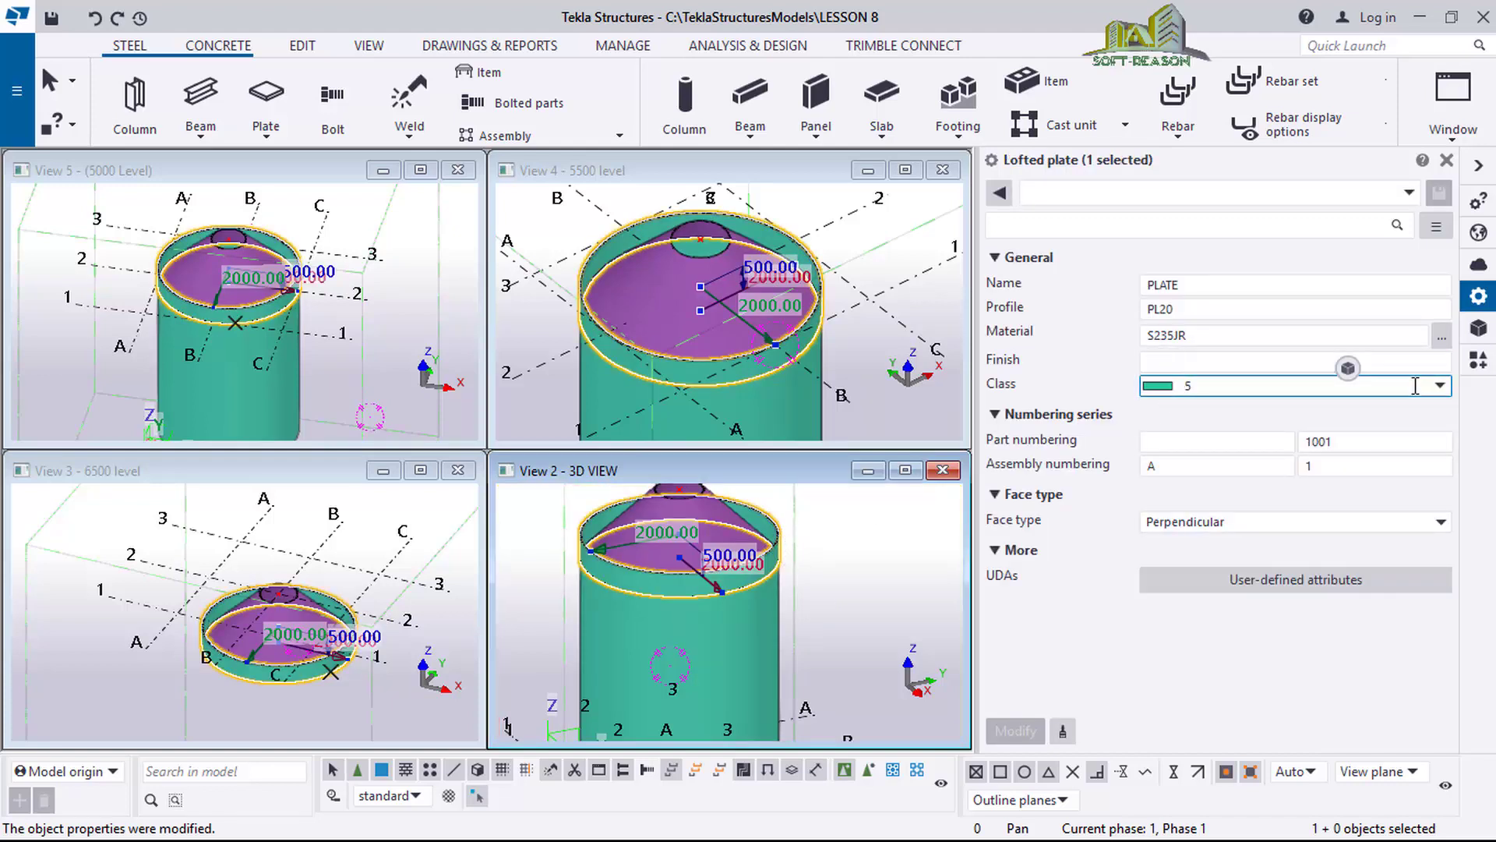
left_click(1415, 386)
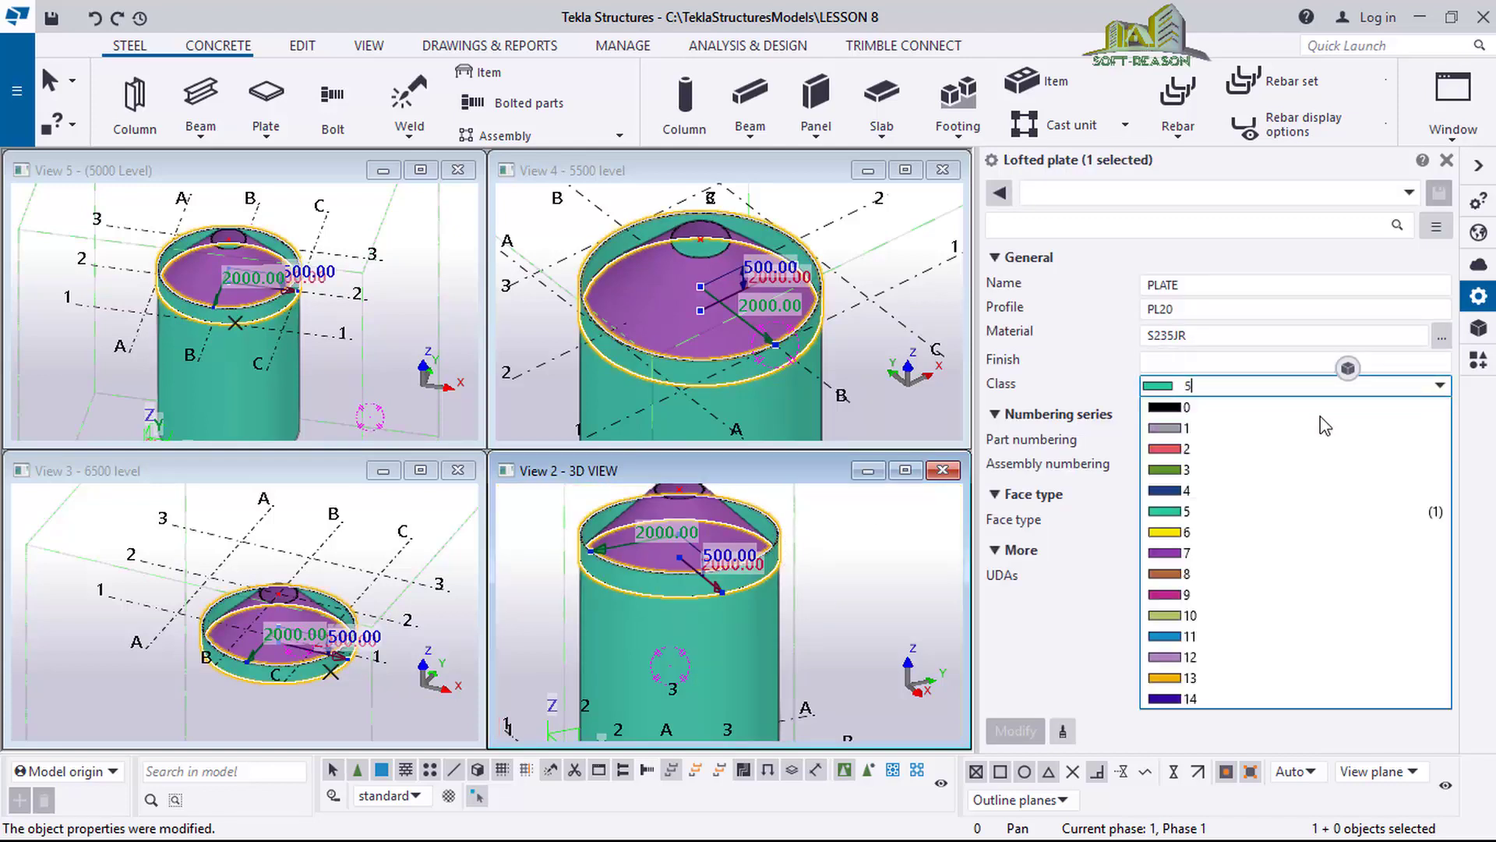
left_click(1185, 576)
left_click(1015, 730)
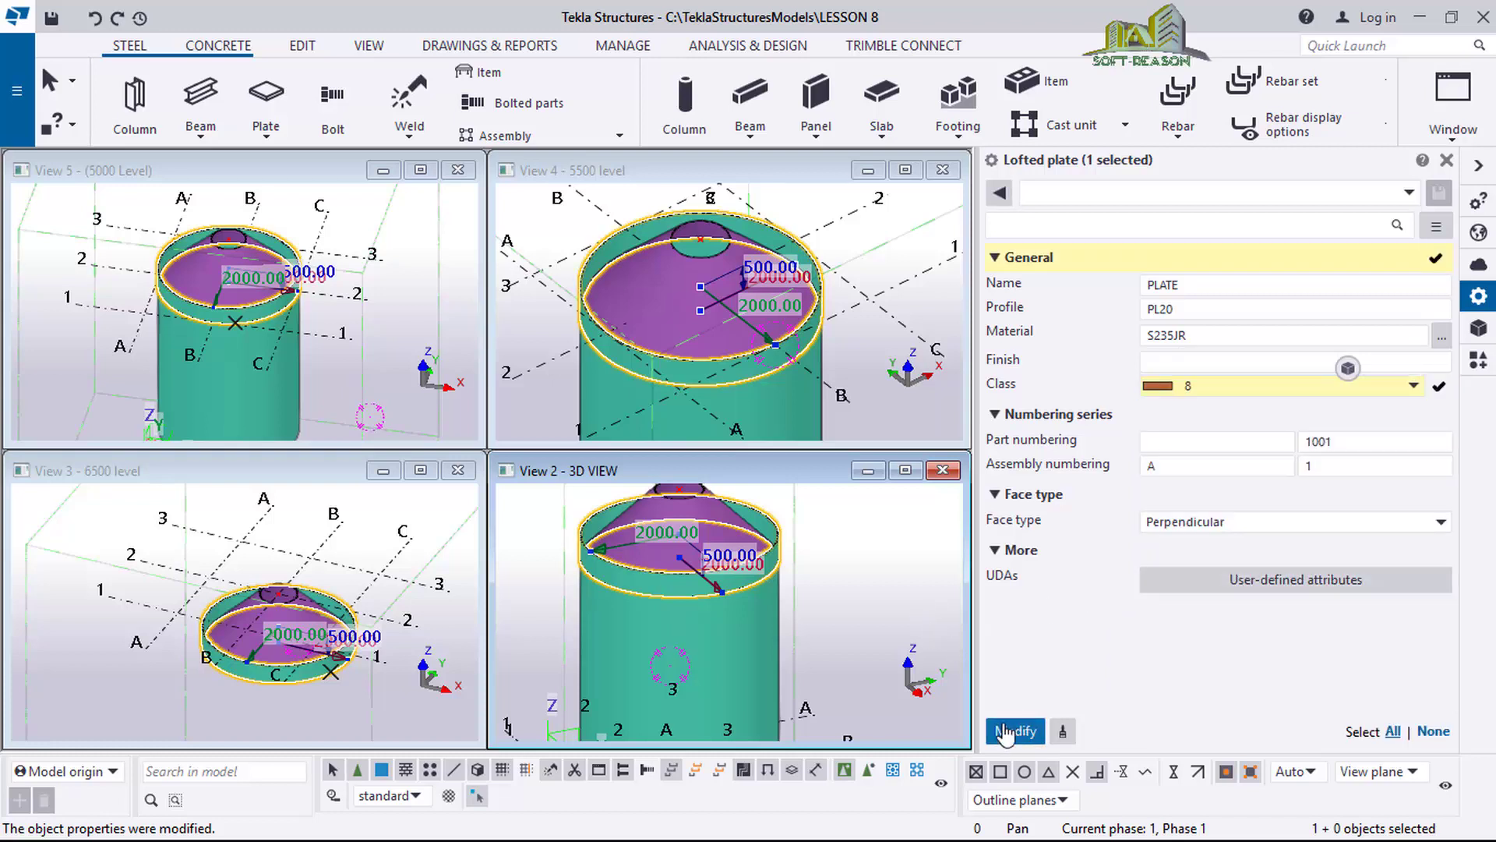
scroll(647, 553, "down", 3)
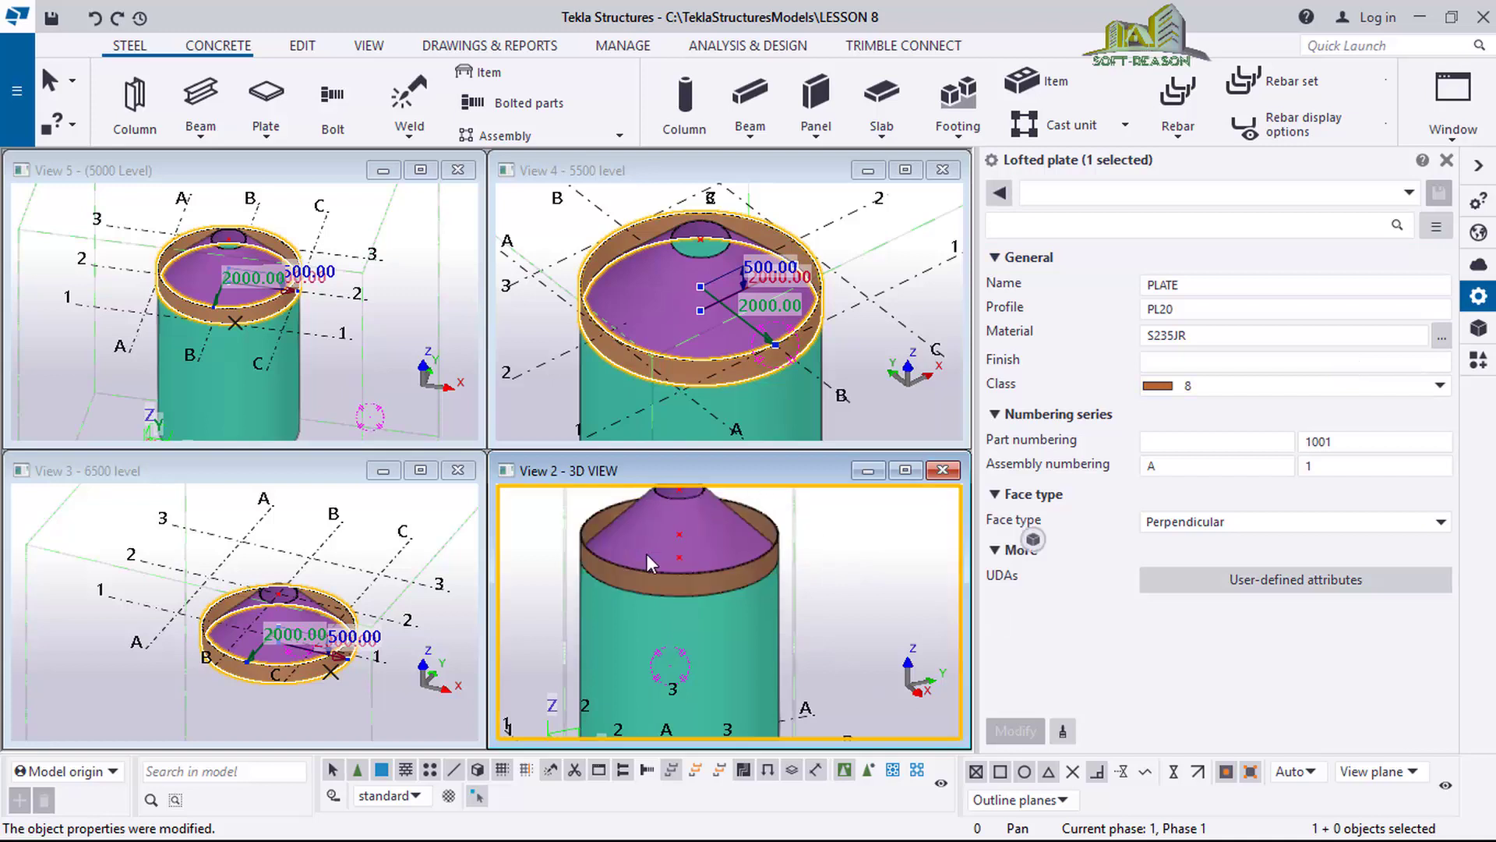
middle_click_drag(647, 553, 599, 525, "ctrl")
scroll(619, 524, "up", 5)
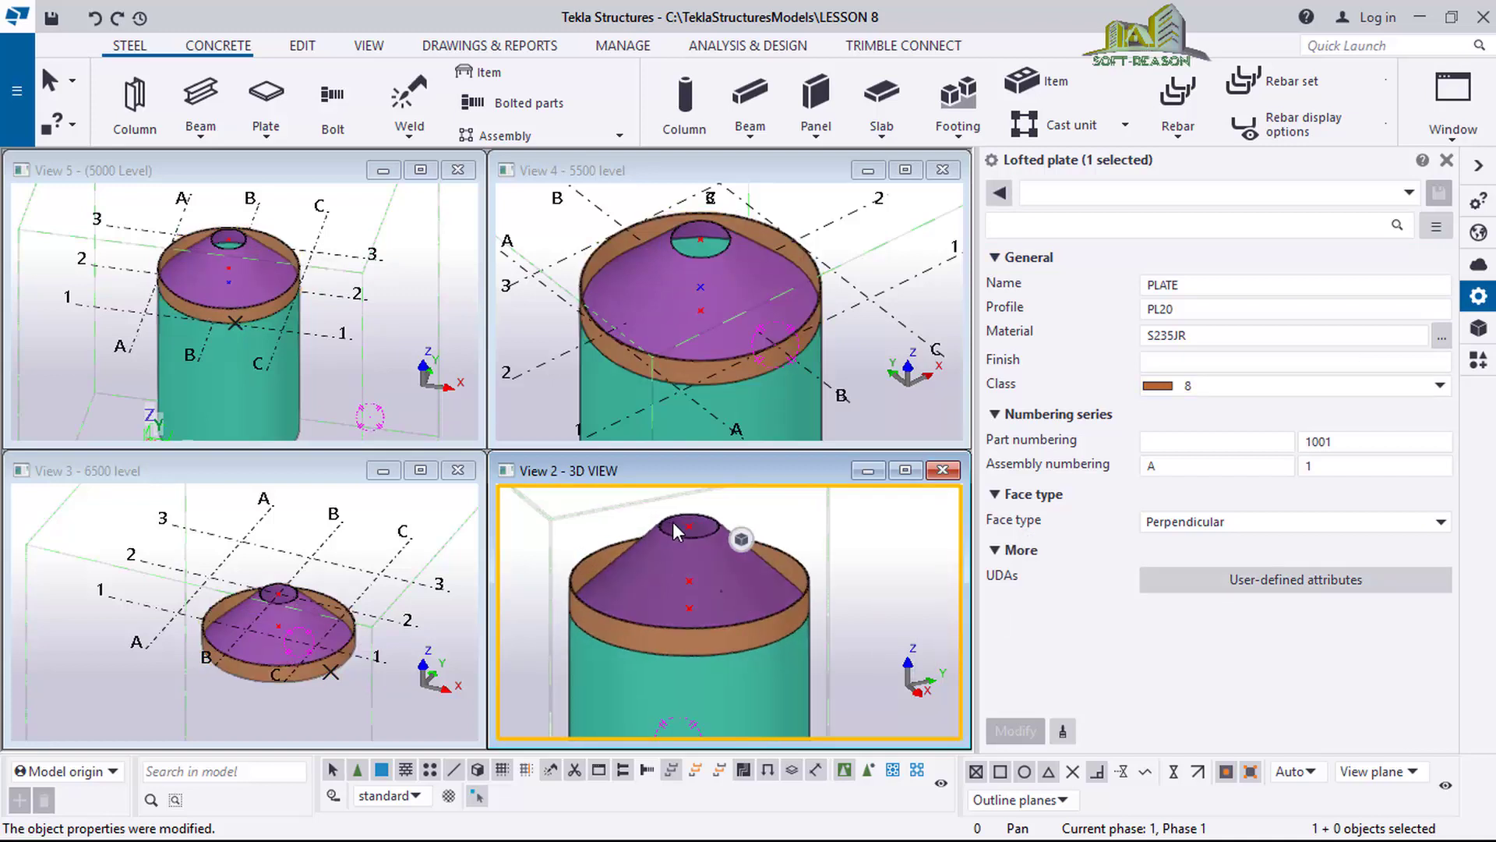
Select the cone roof plate and change its 1500 height dimension to 500.
left_click(700, 544)
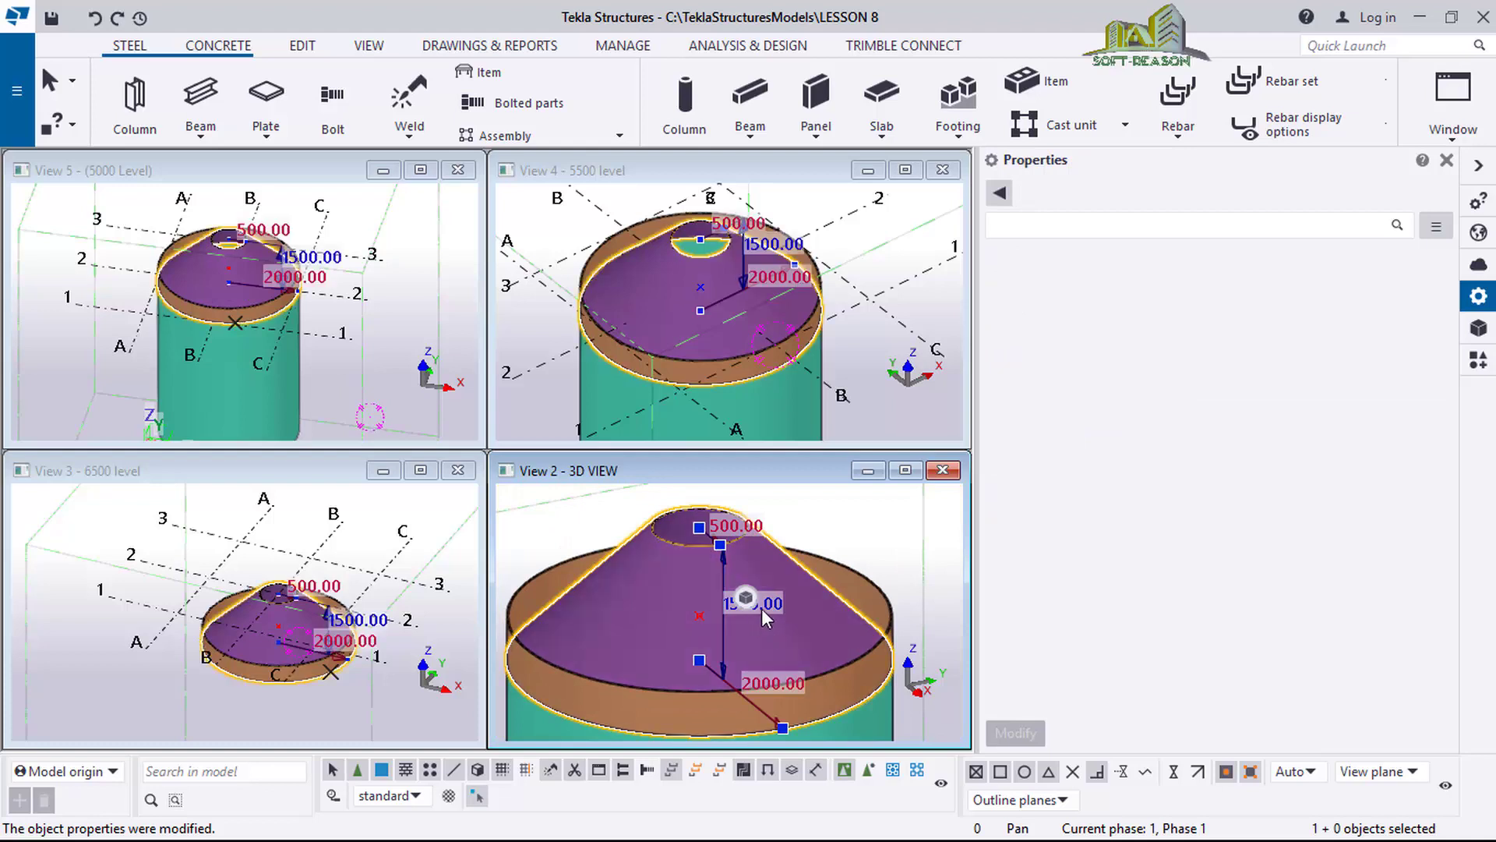
left_click(761, 606)
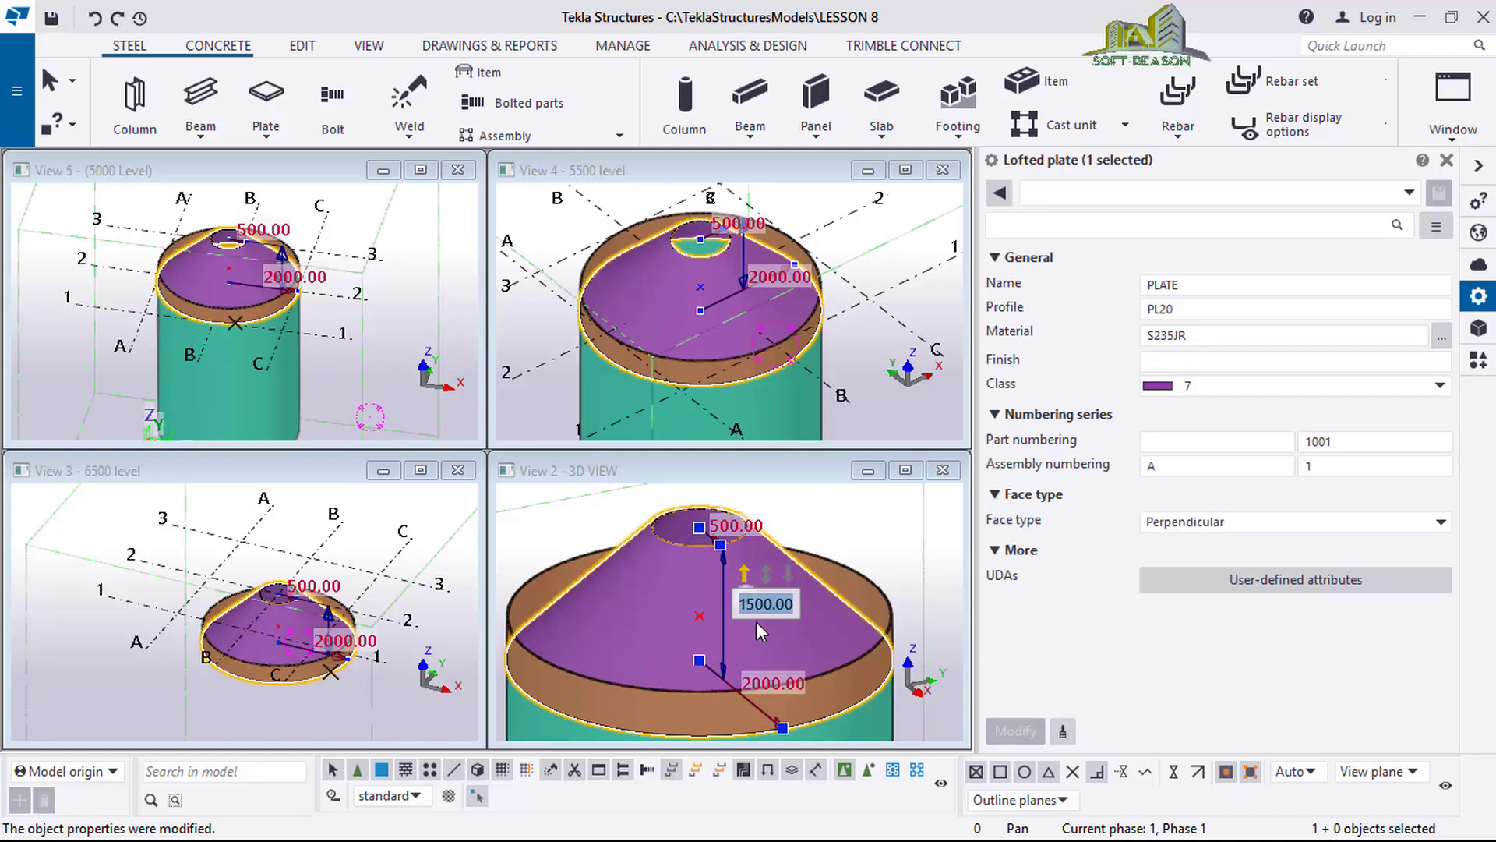
type("500")
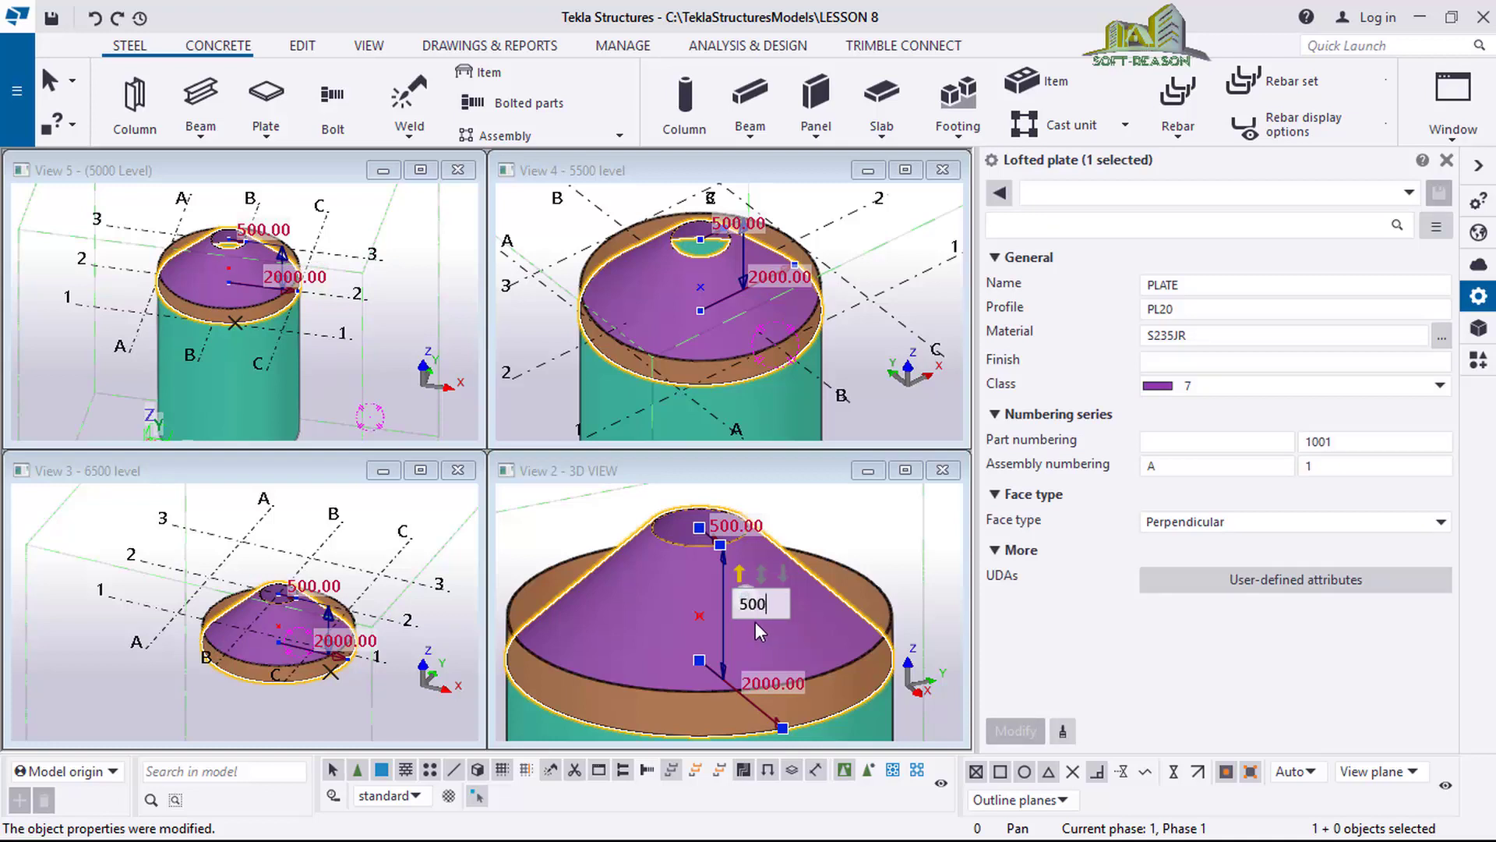
key("Return")
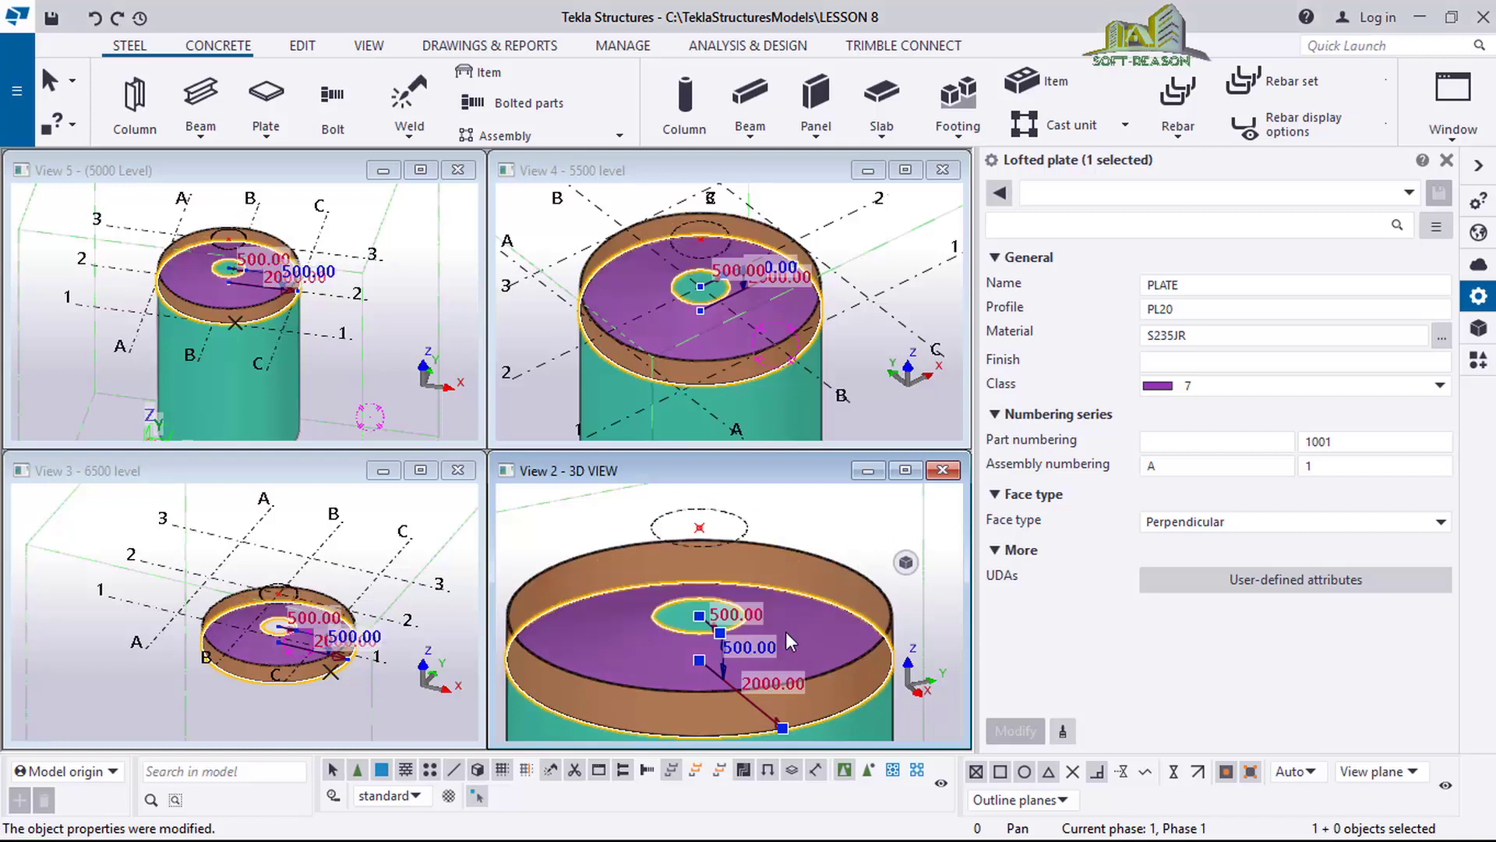
scroll(701, 657, "up", 3)
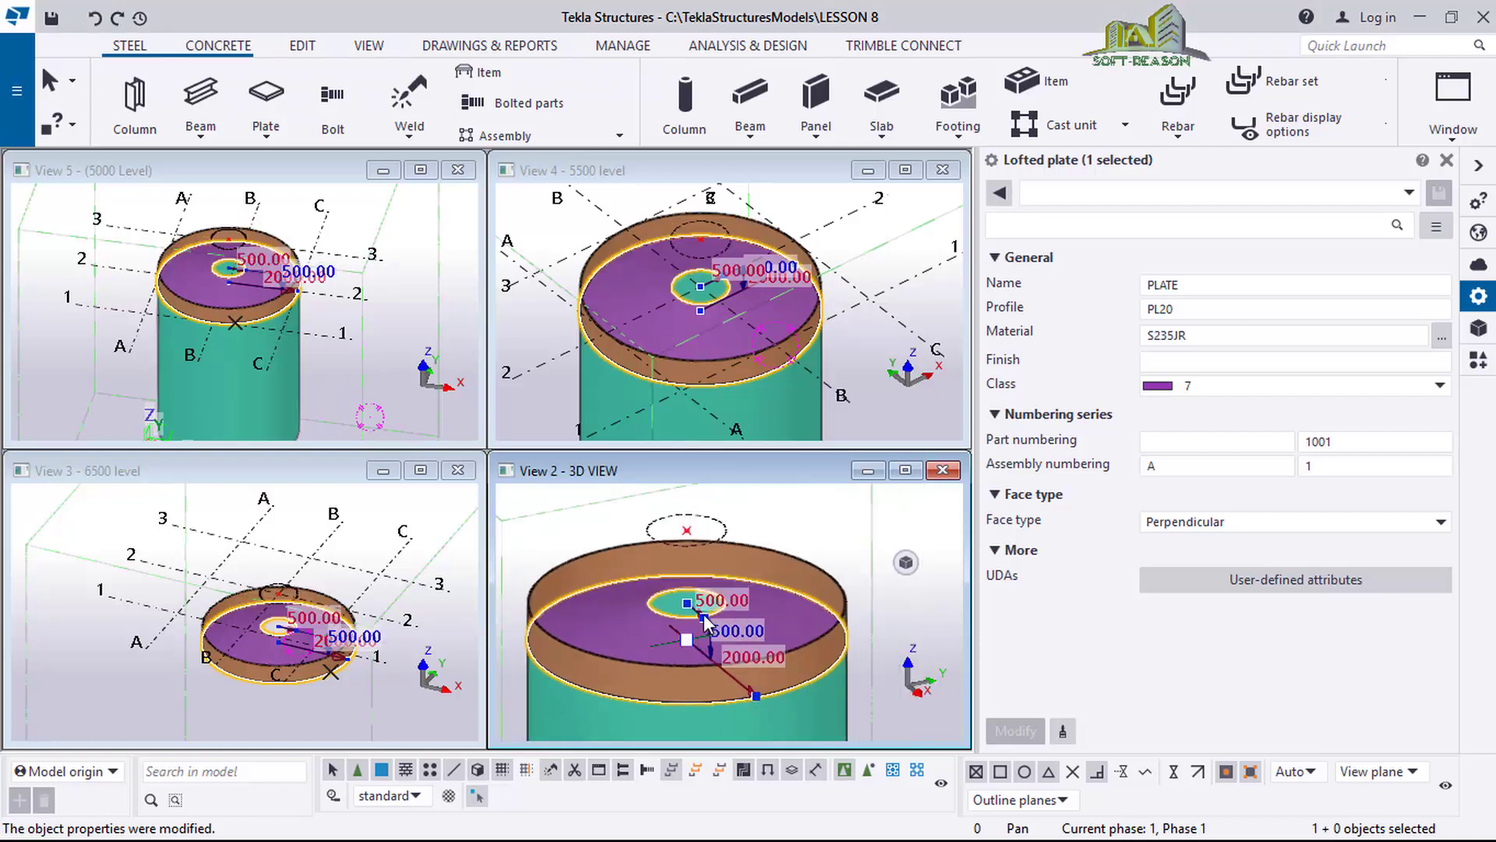
scroll(706, 620, "up", 1)
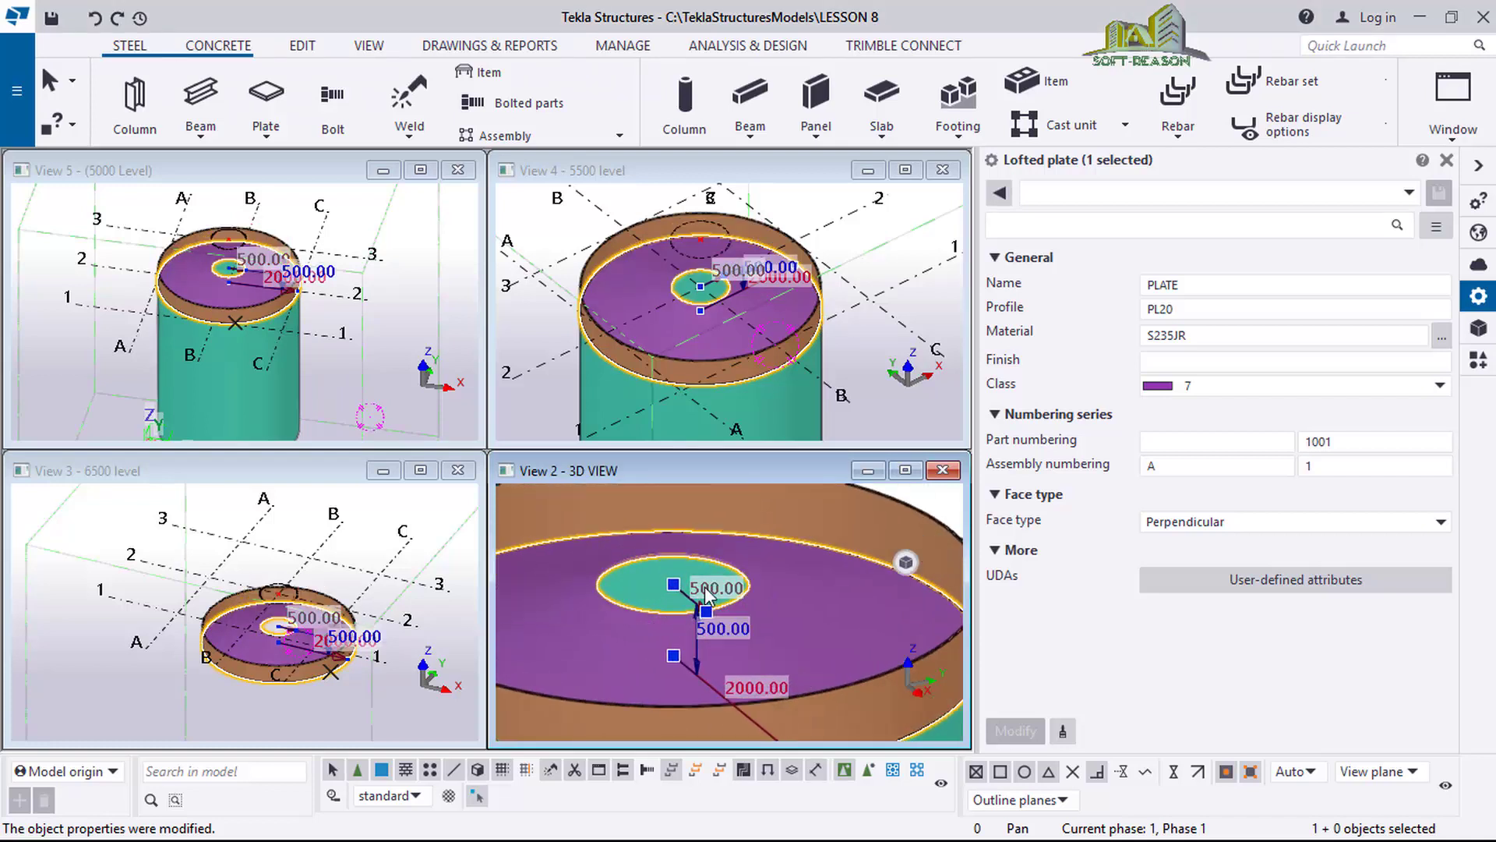
Shrink the roof's top opening dimension from 500 to 2.
left_click(707, 594)
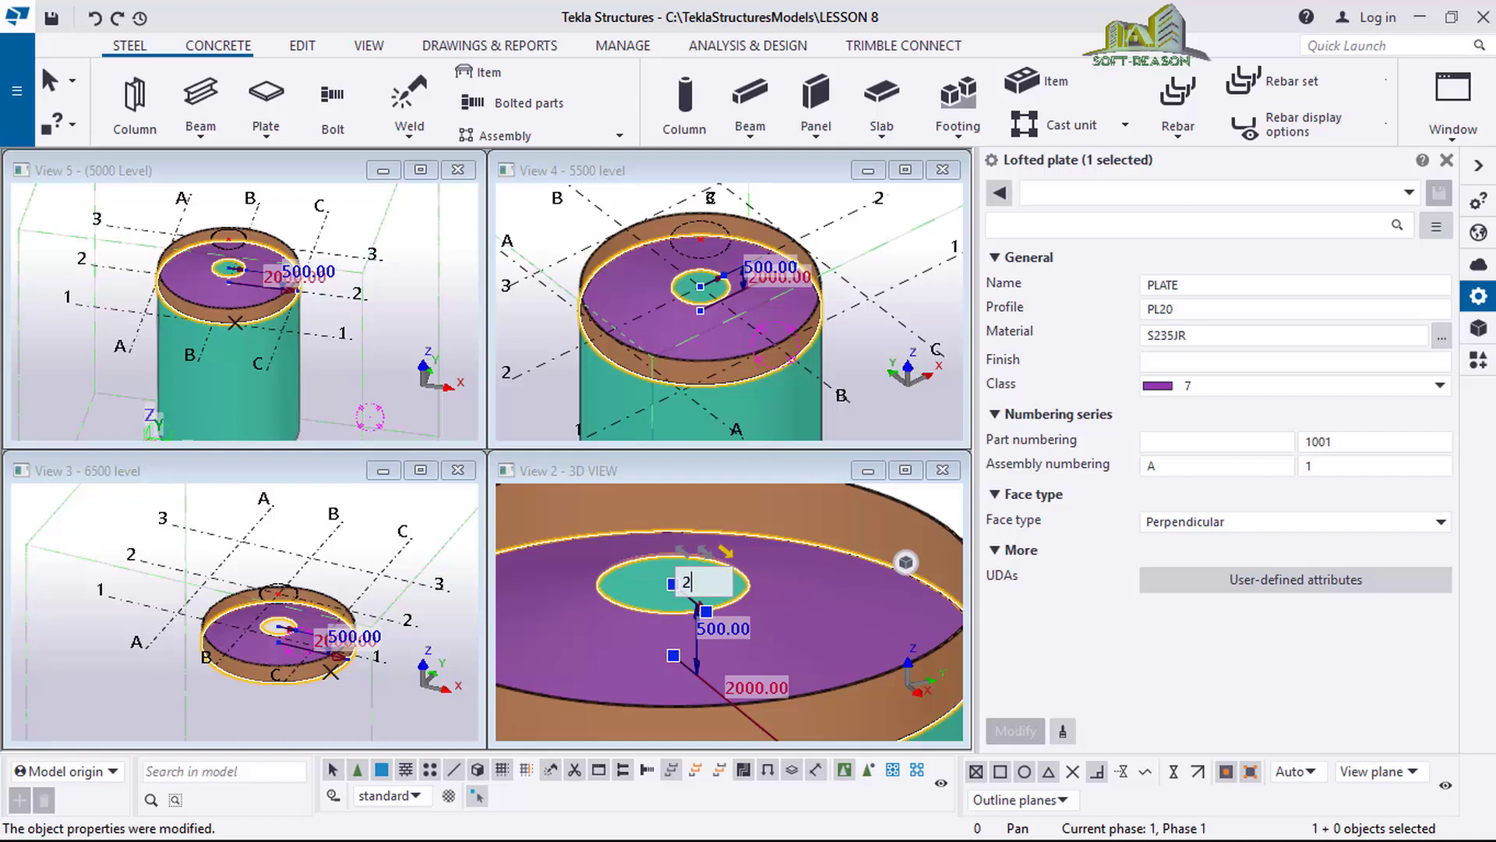
type("2")
key("Return")
scroll(771, 592, "down", 3)
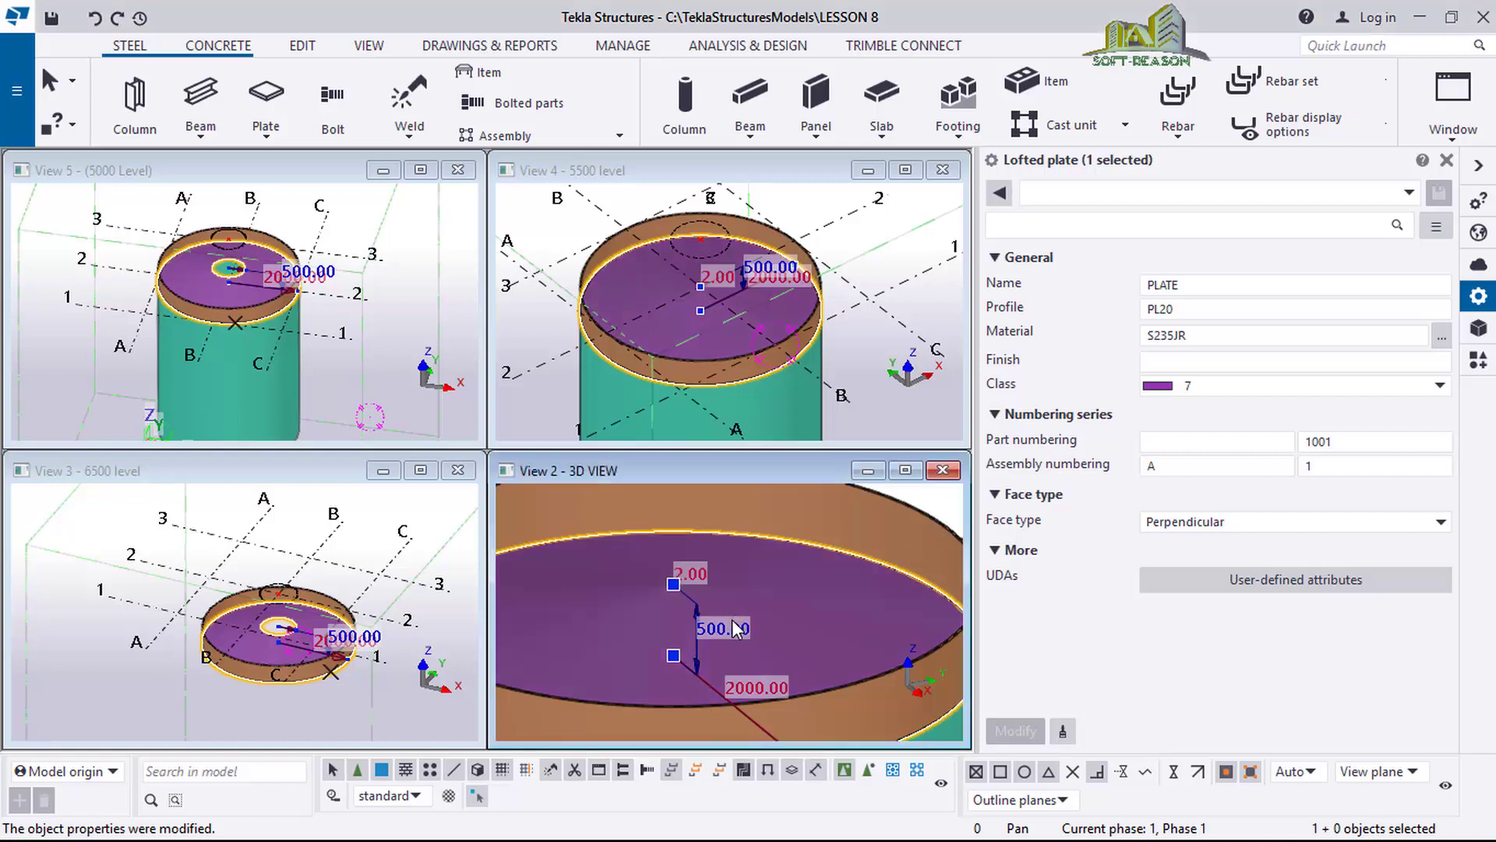
scroll(760, 569, "down", 4)
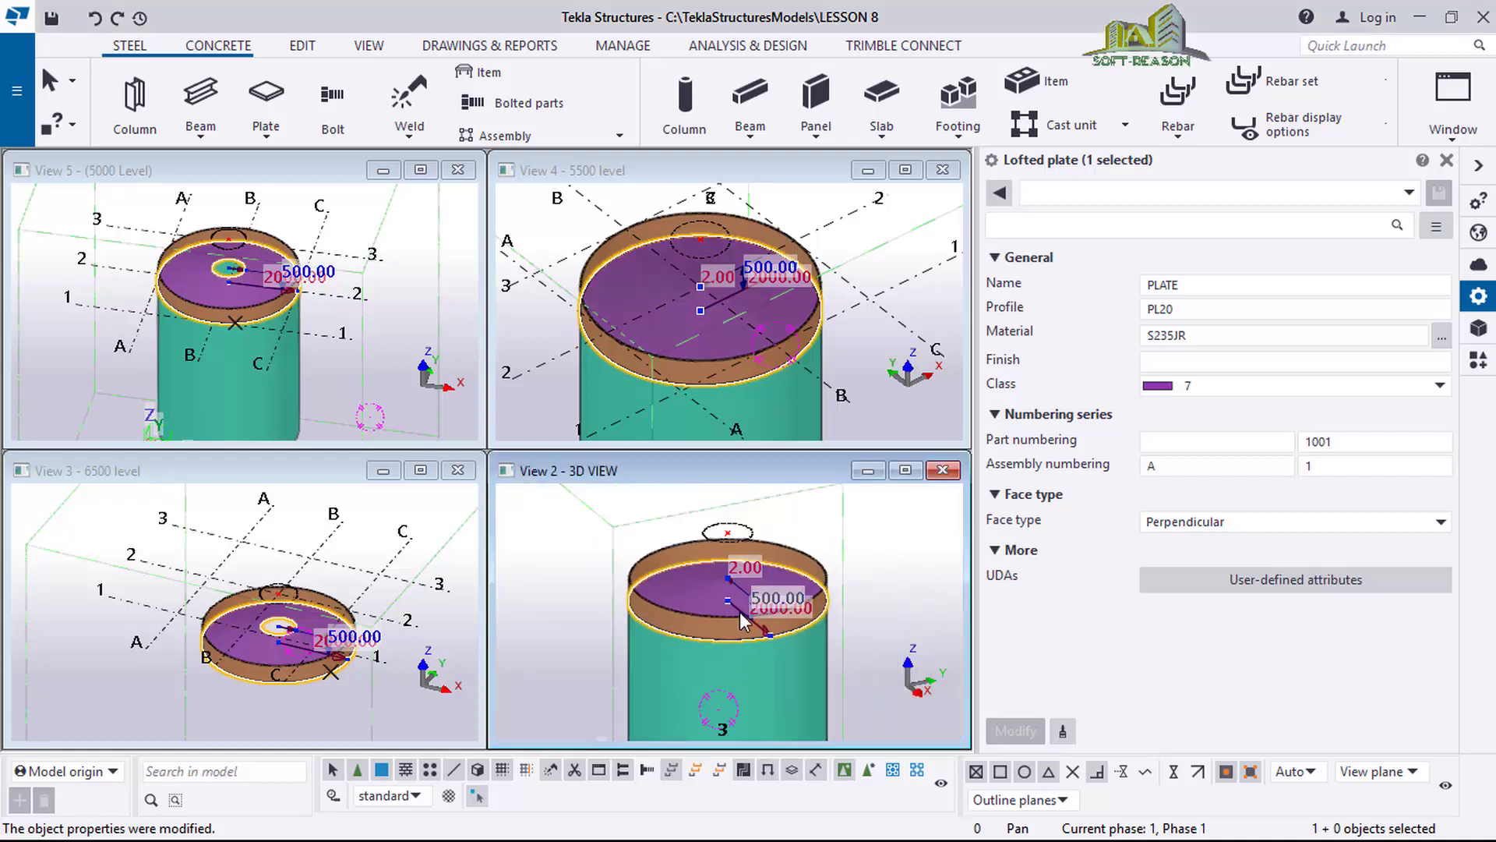
scroll(723, 610, "down", 4)
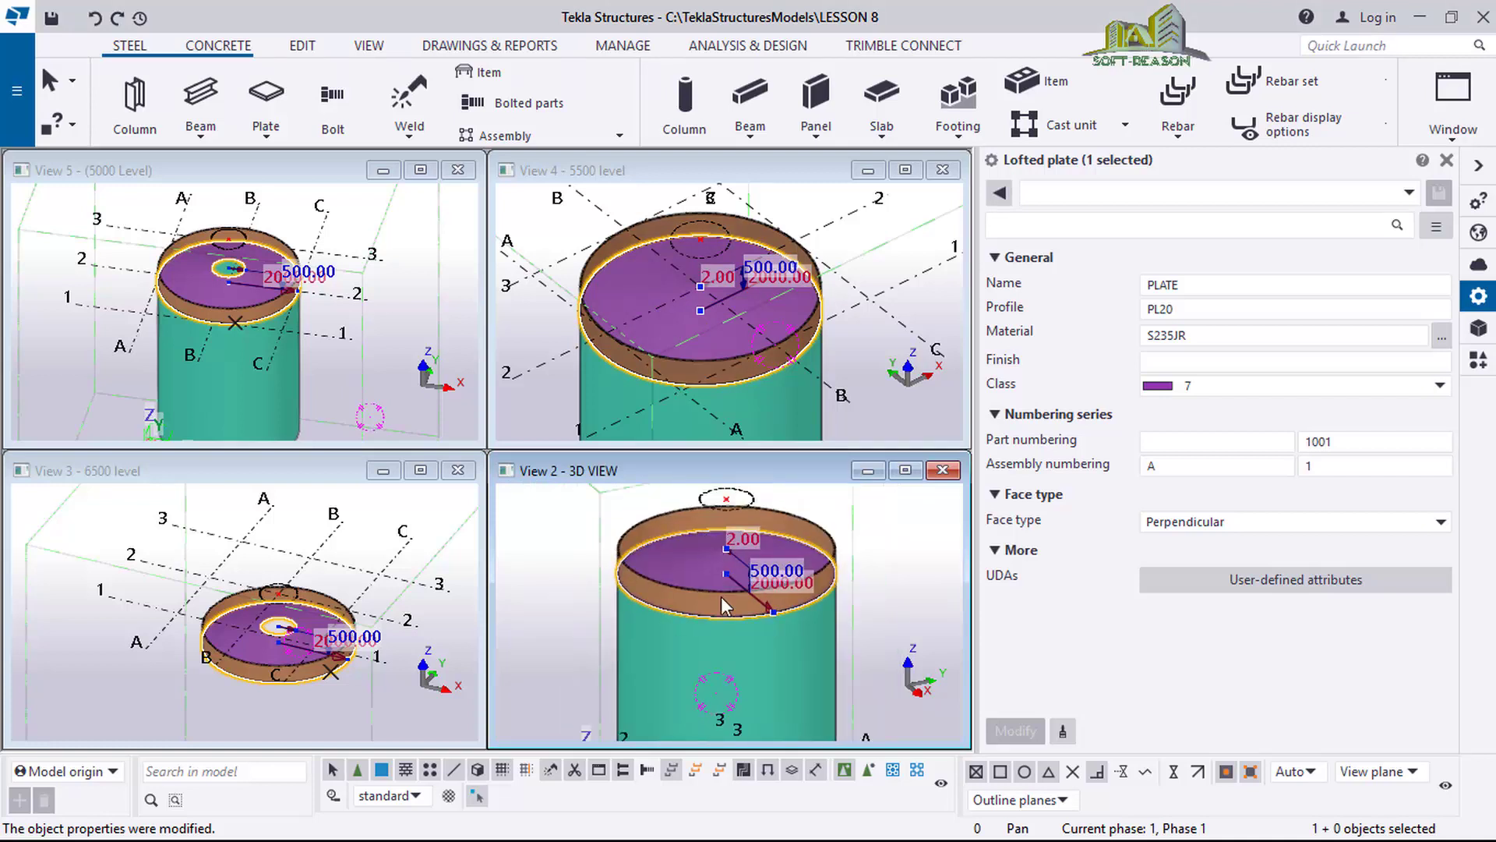
scroll(717, 601, "up", 1)
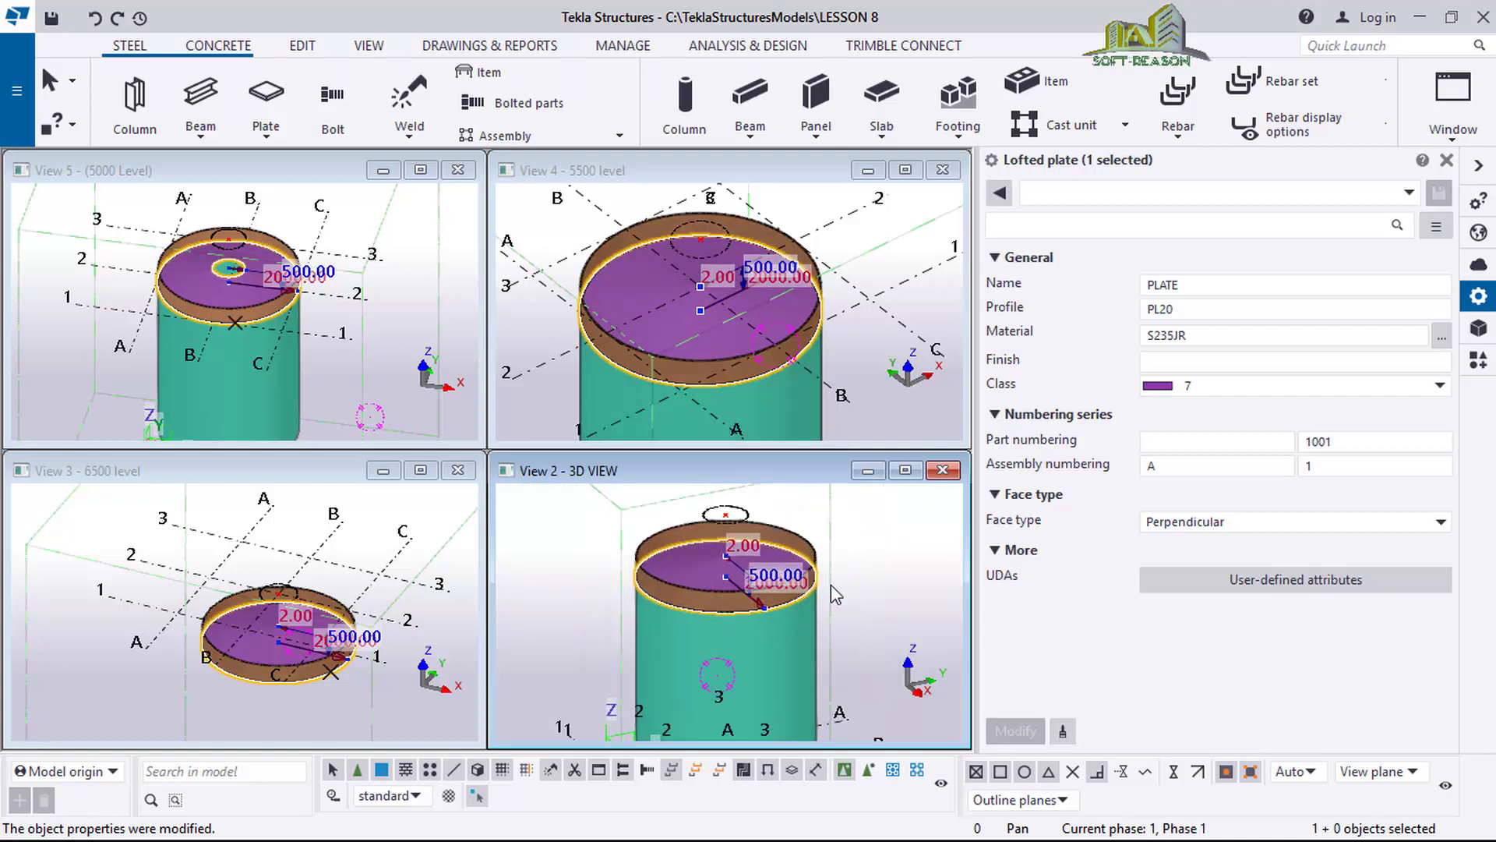
middle_click_drag(831, 625, 717, 671, "ctrl")
Frame the tank in View 2 and select the 5000-high, 2000-radius cylindrical shell.
middle_click_drag(705, 577, 713, 676, "ctrl")
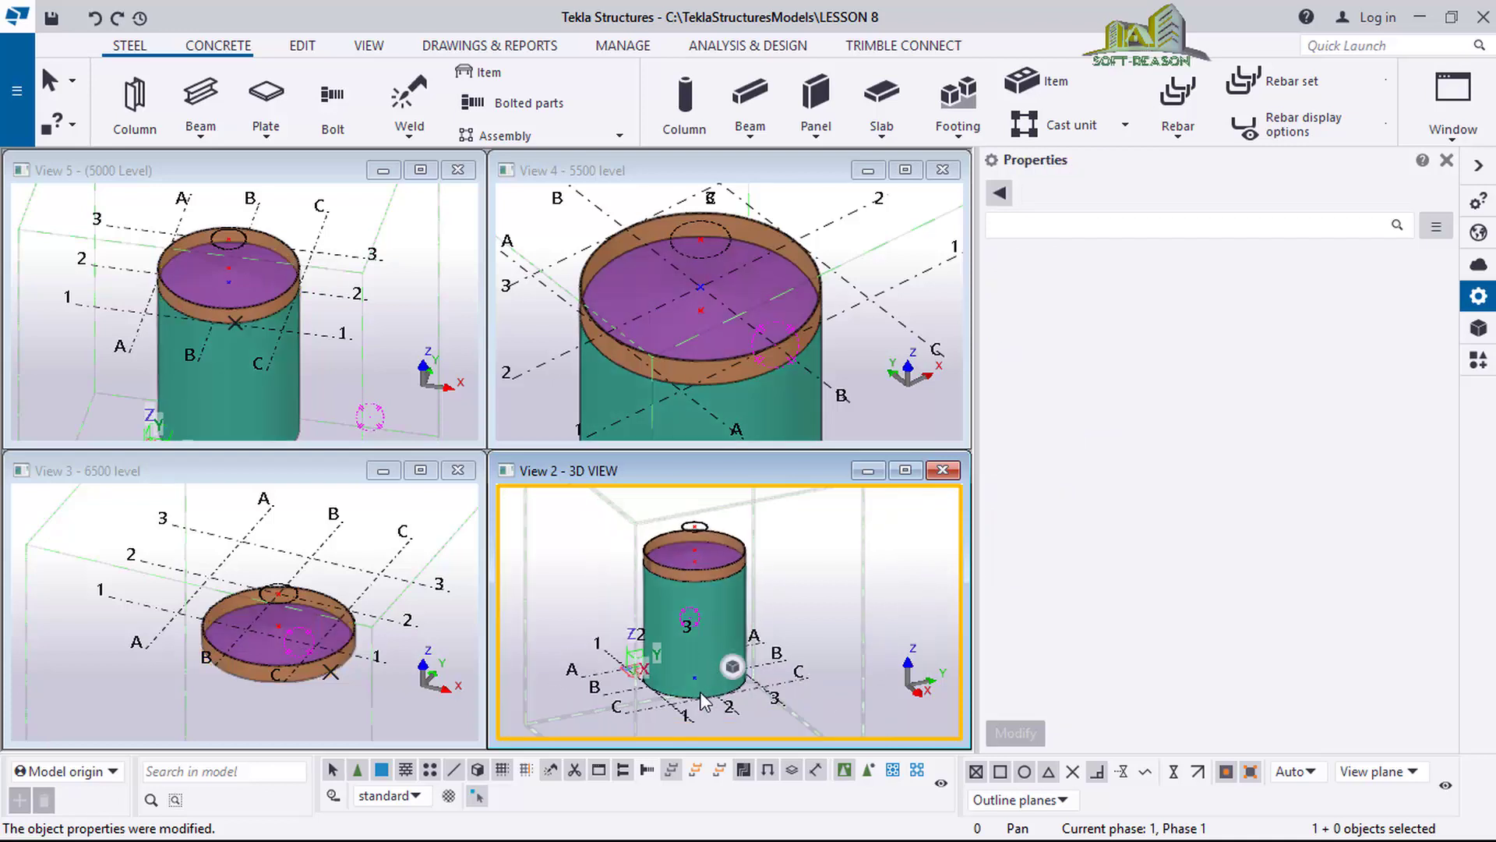
scroll(699, 683, "up", 3)
middle_click_drag(703, 650, 718, 761, "ctrl")
scroll(736, 623, "down", 3)
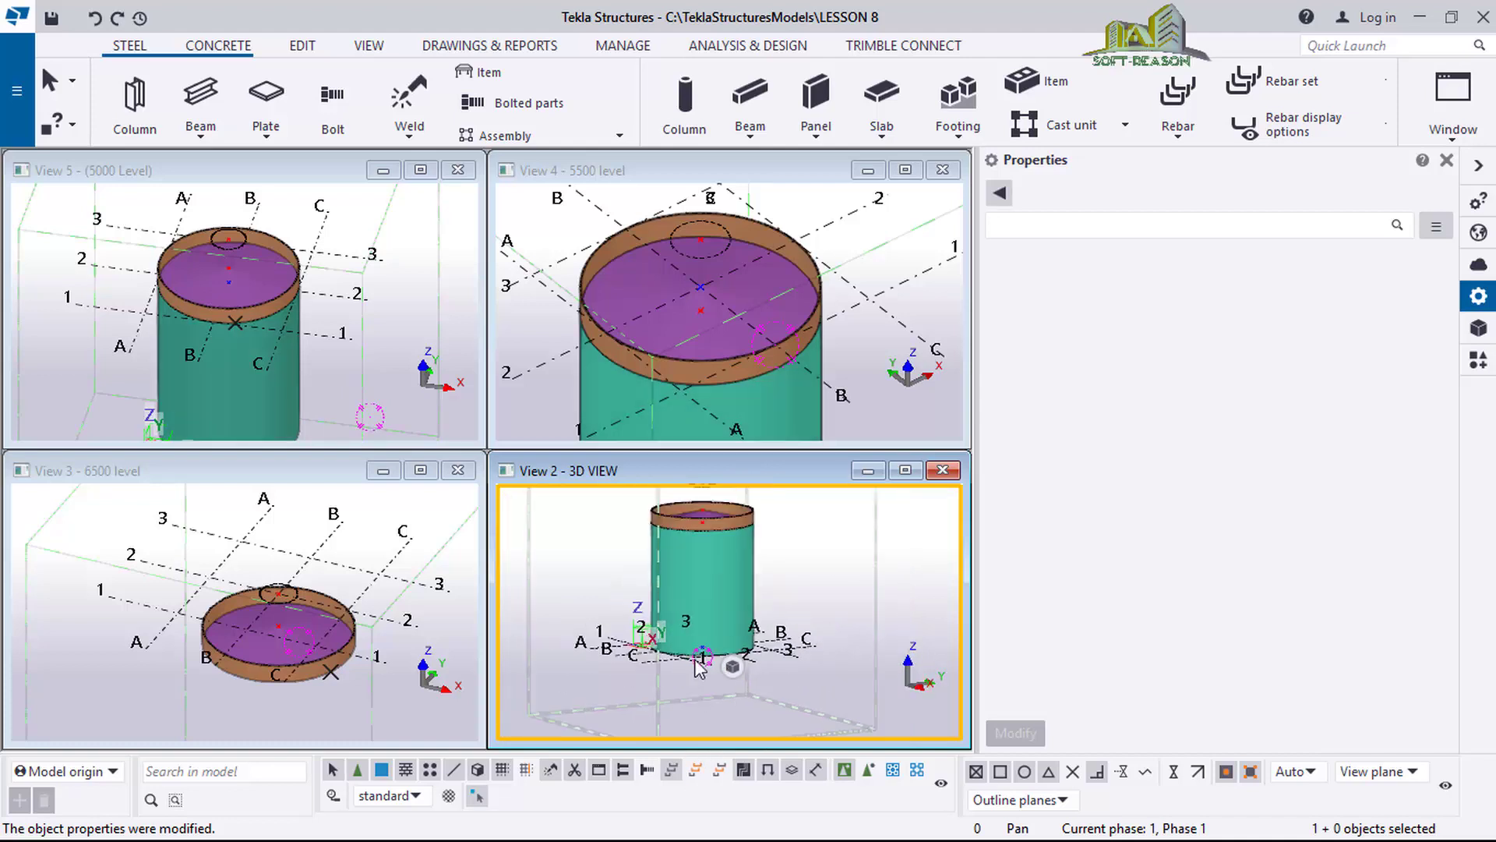
scroll(672, 559, "up", 3)
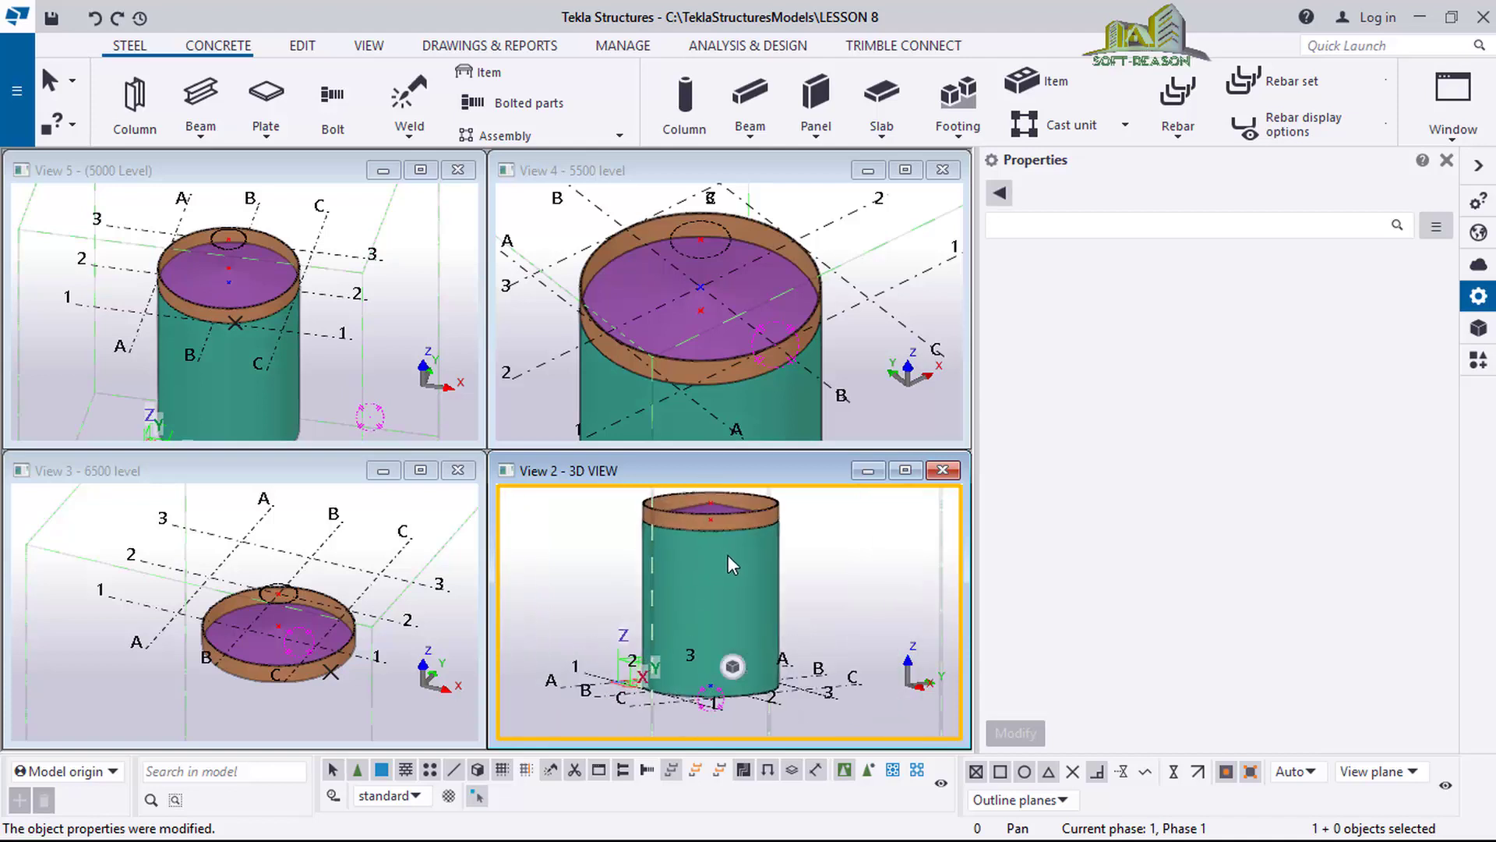
scroll(746, 575, "up", 2)
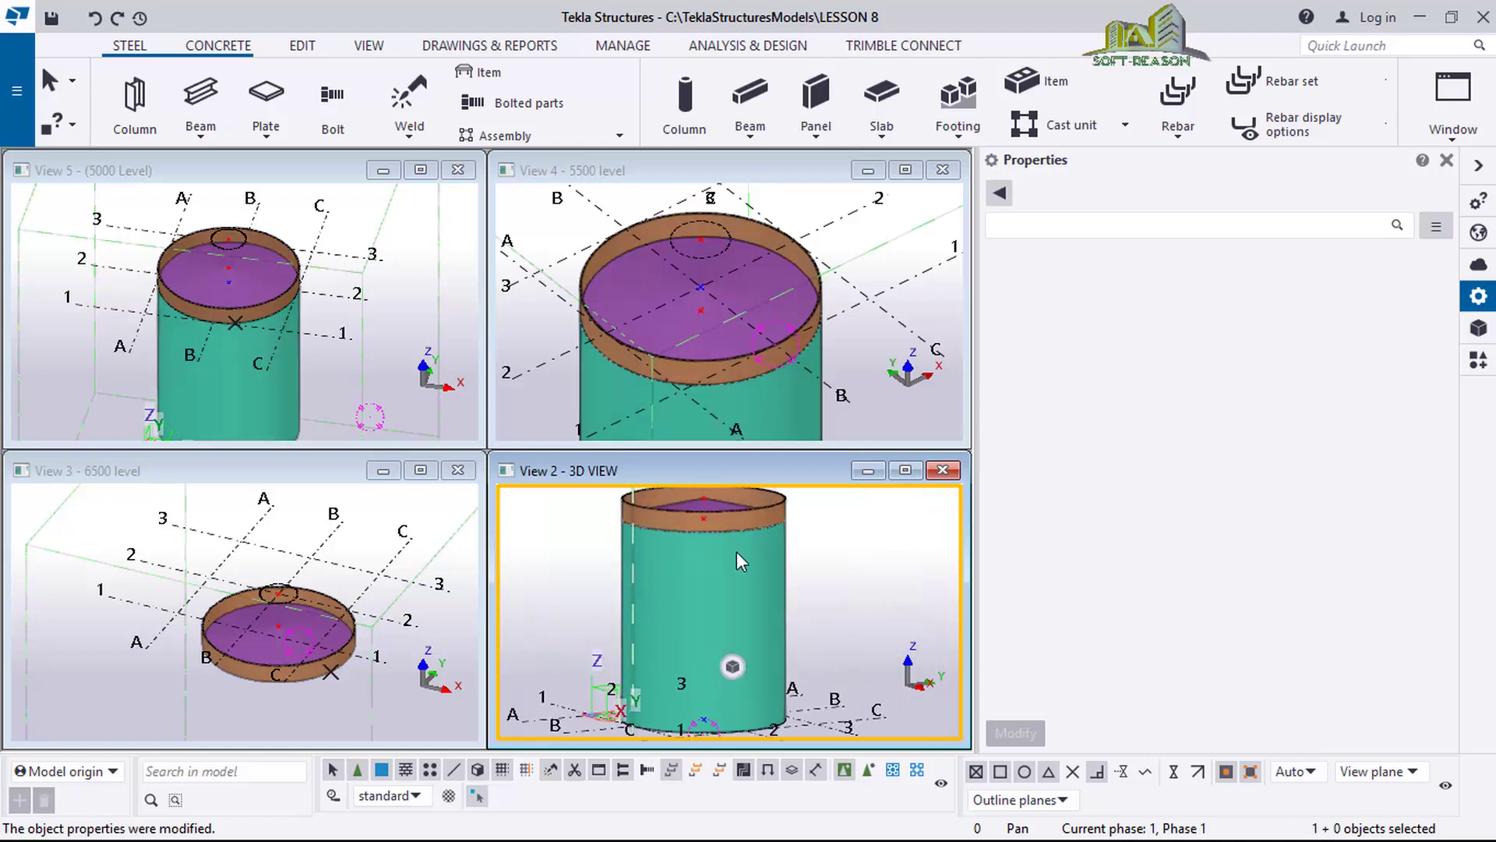
scroll(713, 616, "down", 2)
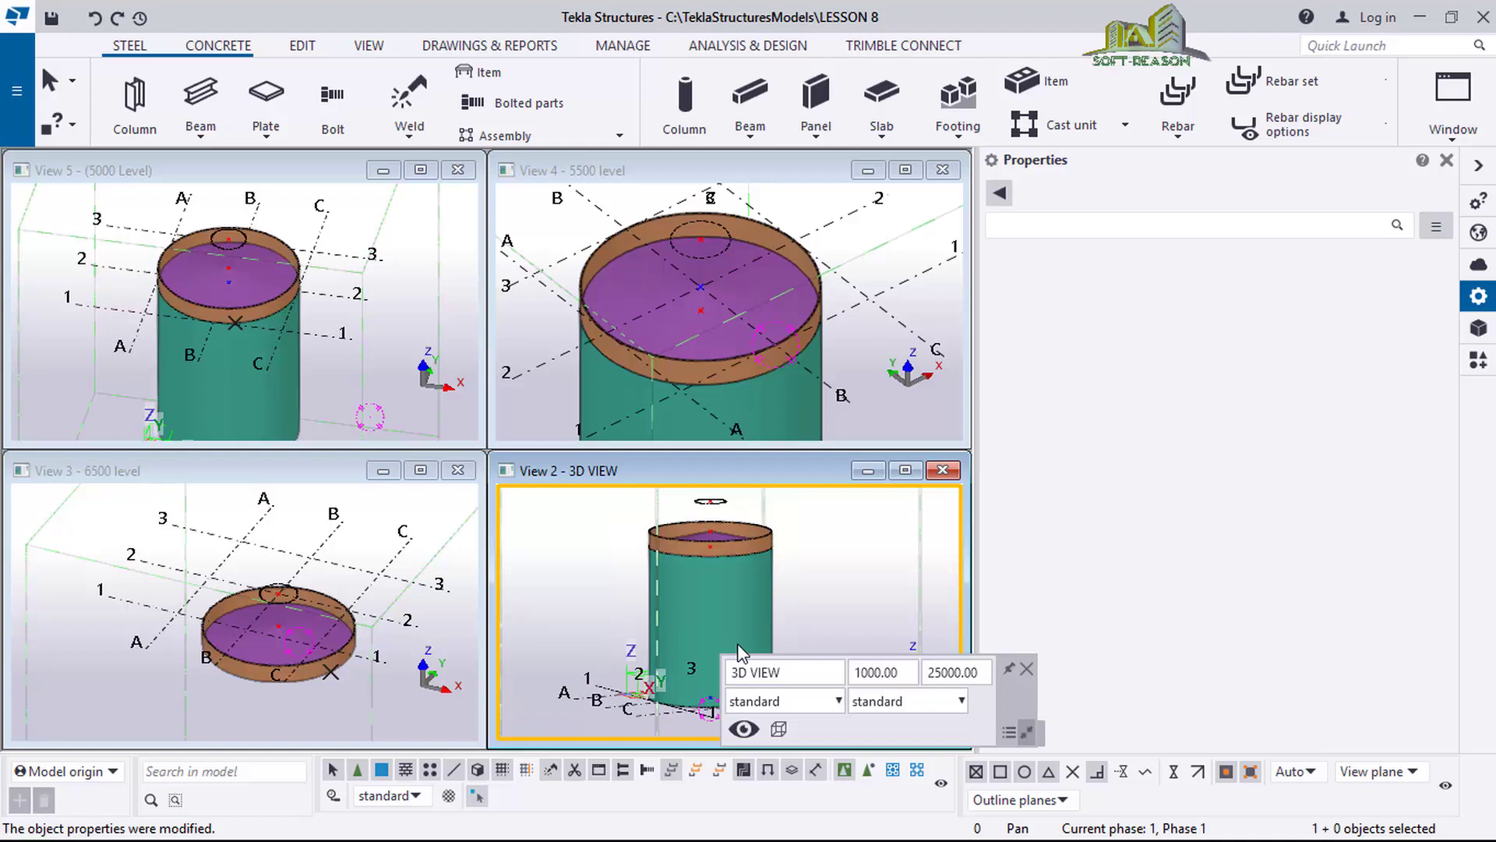
scroll(741, 593, "up", 3)
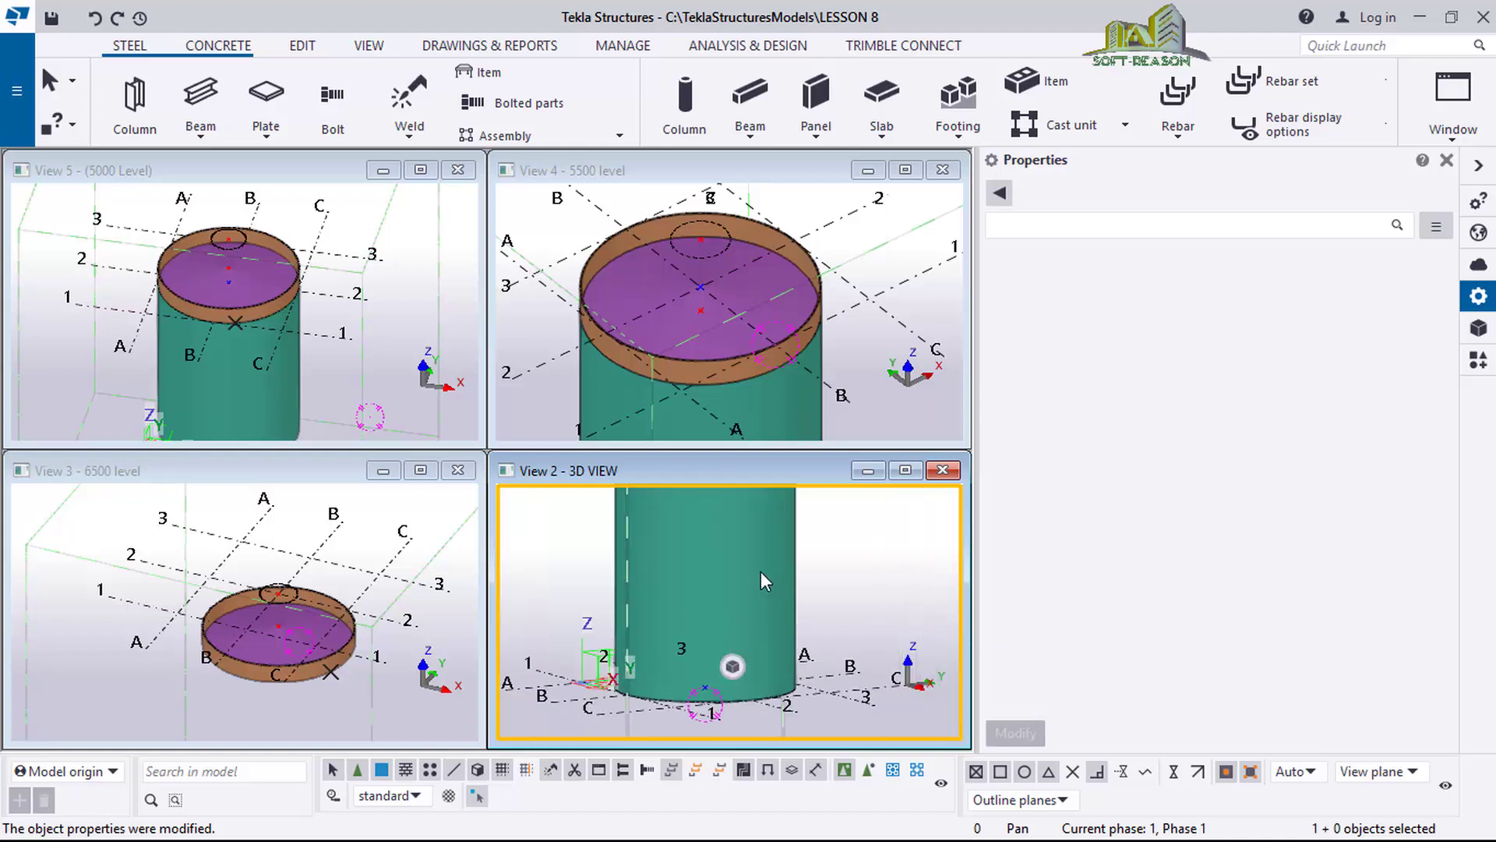
mouse_move(710, 594)
middle_mouse_down()
mouse_move(720, 635)
mouse_move(723, 562)
middle_mouse_up()
scroll(695, 690, "down", 2)
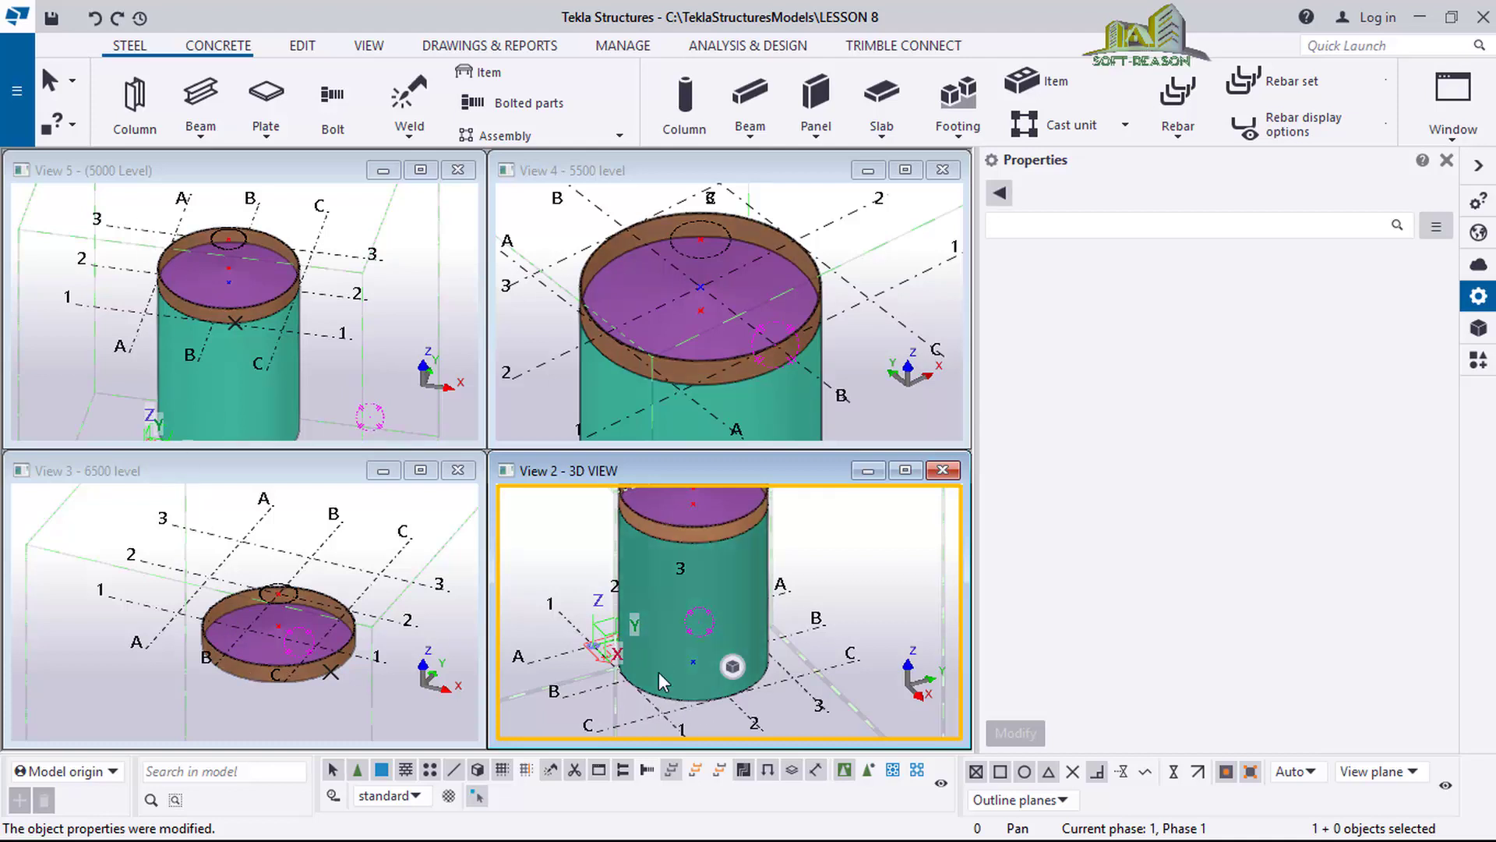
scroll(658, 672, "up", 1)
left_click(734, 542)
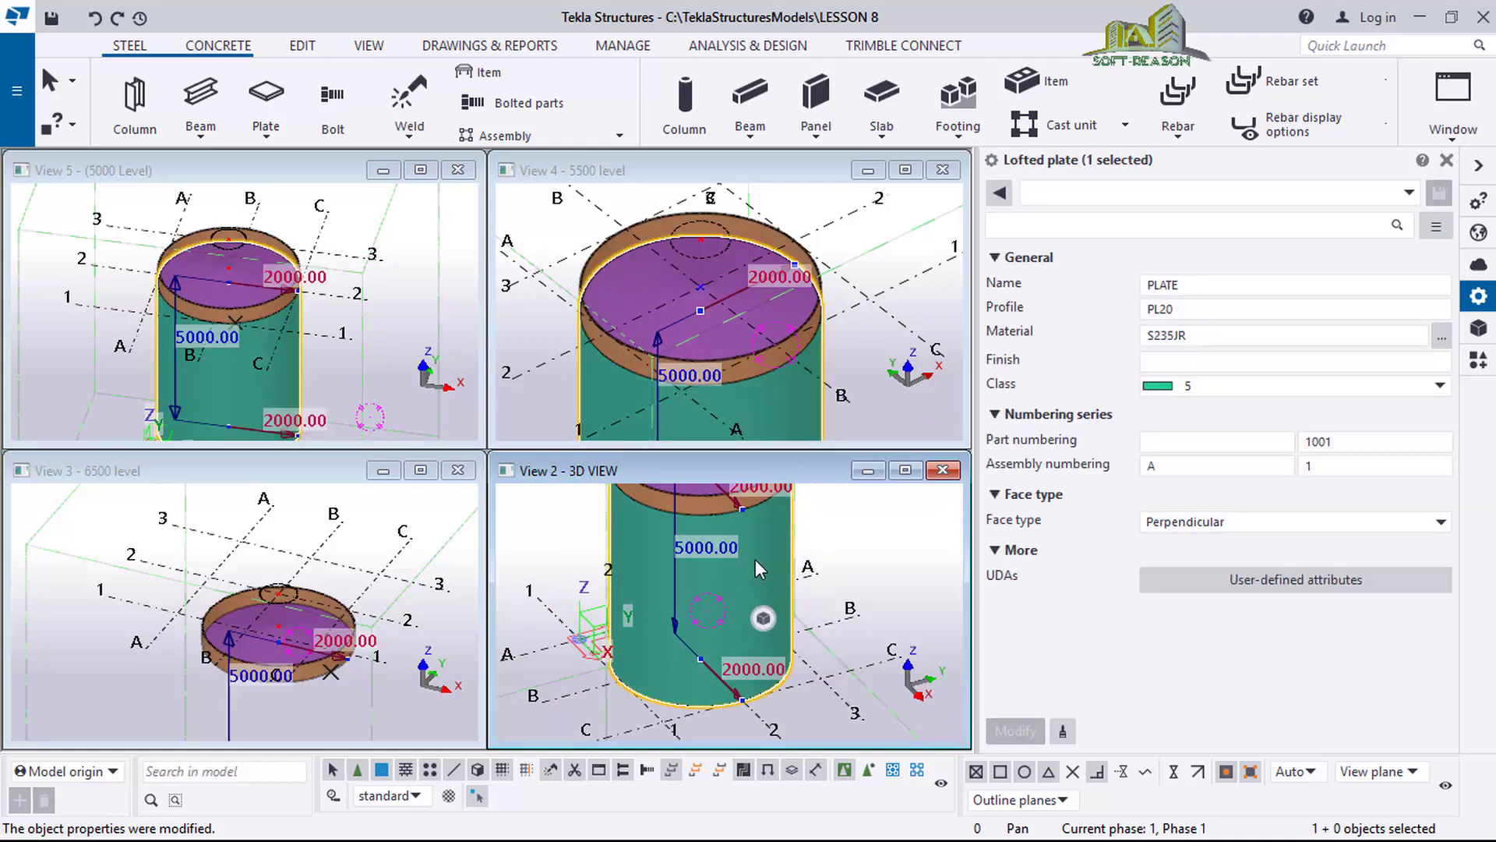
Hide the selected cylindrical shell in all views and clear the selection.
right_click(773, 531)
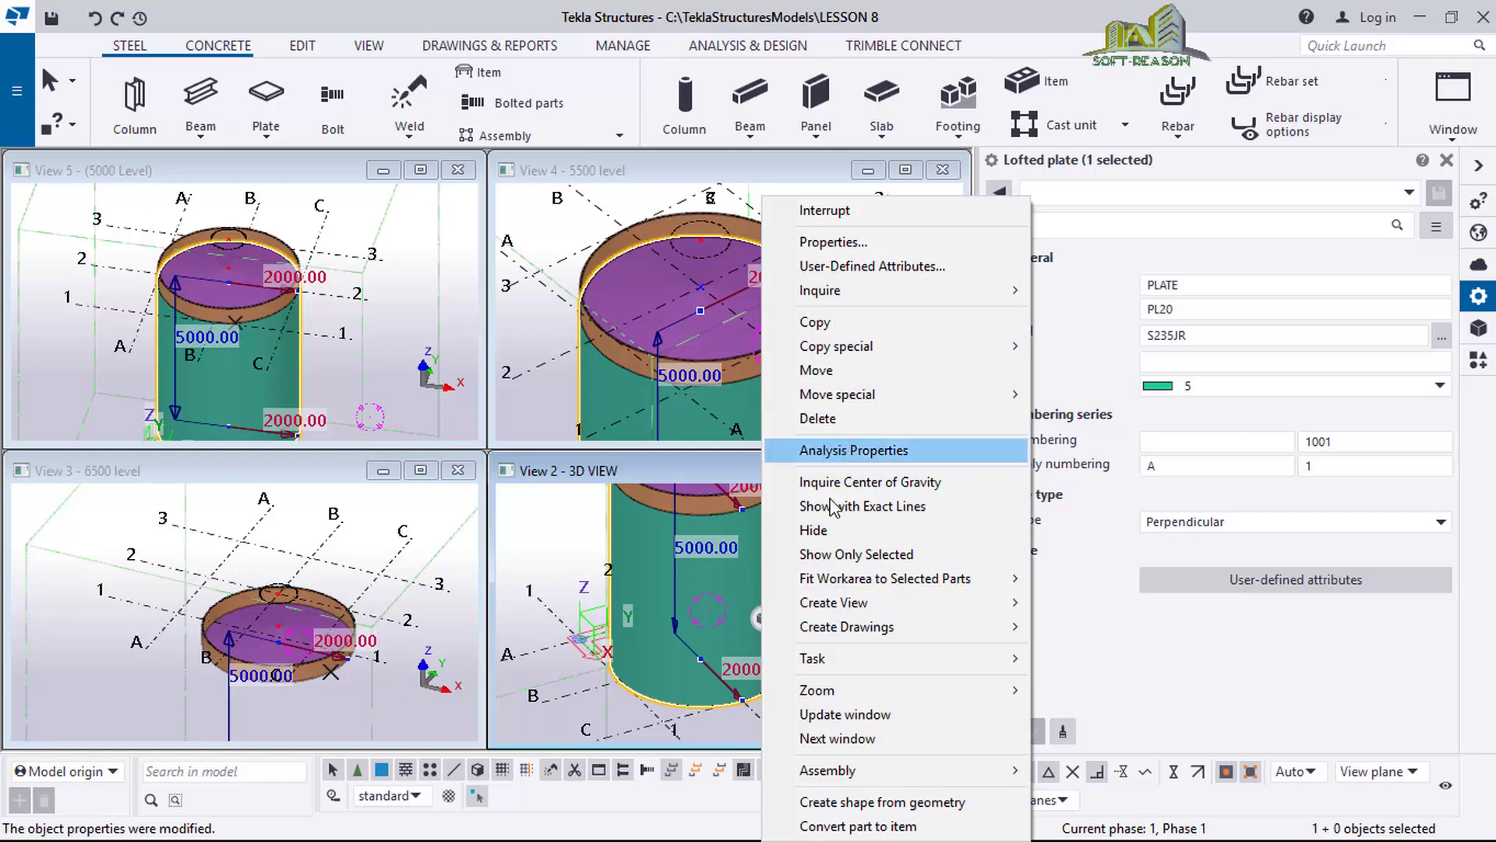
left_click(816, 531)
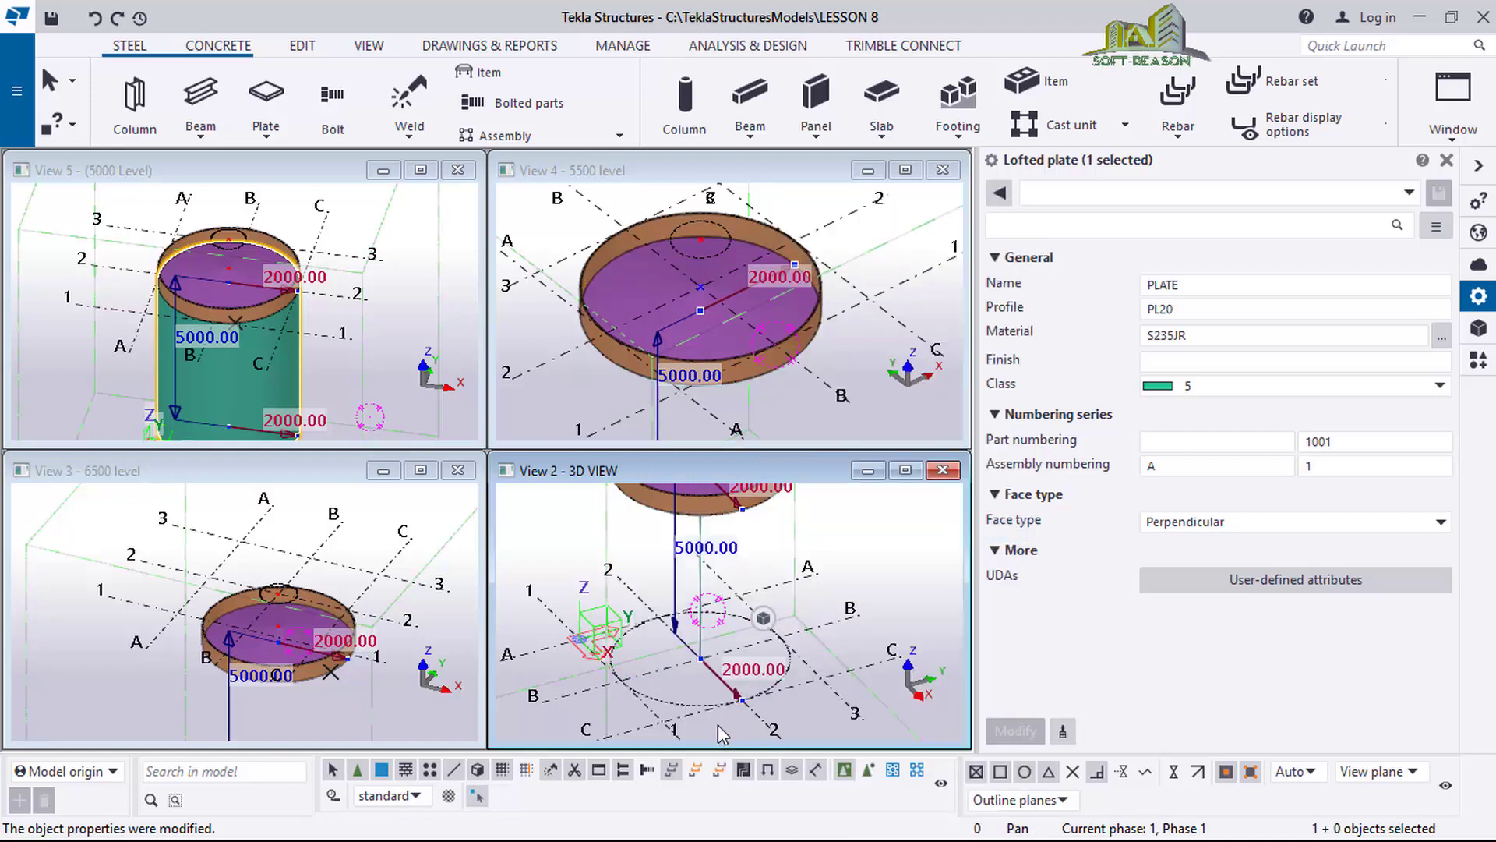
scroll(689, 654, "up", 6)
left_click(705, 648)
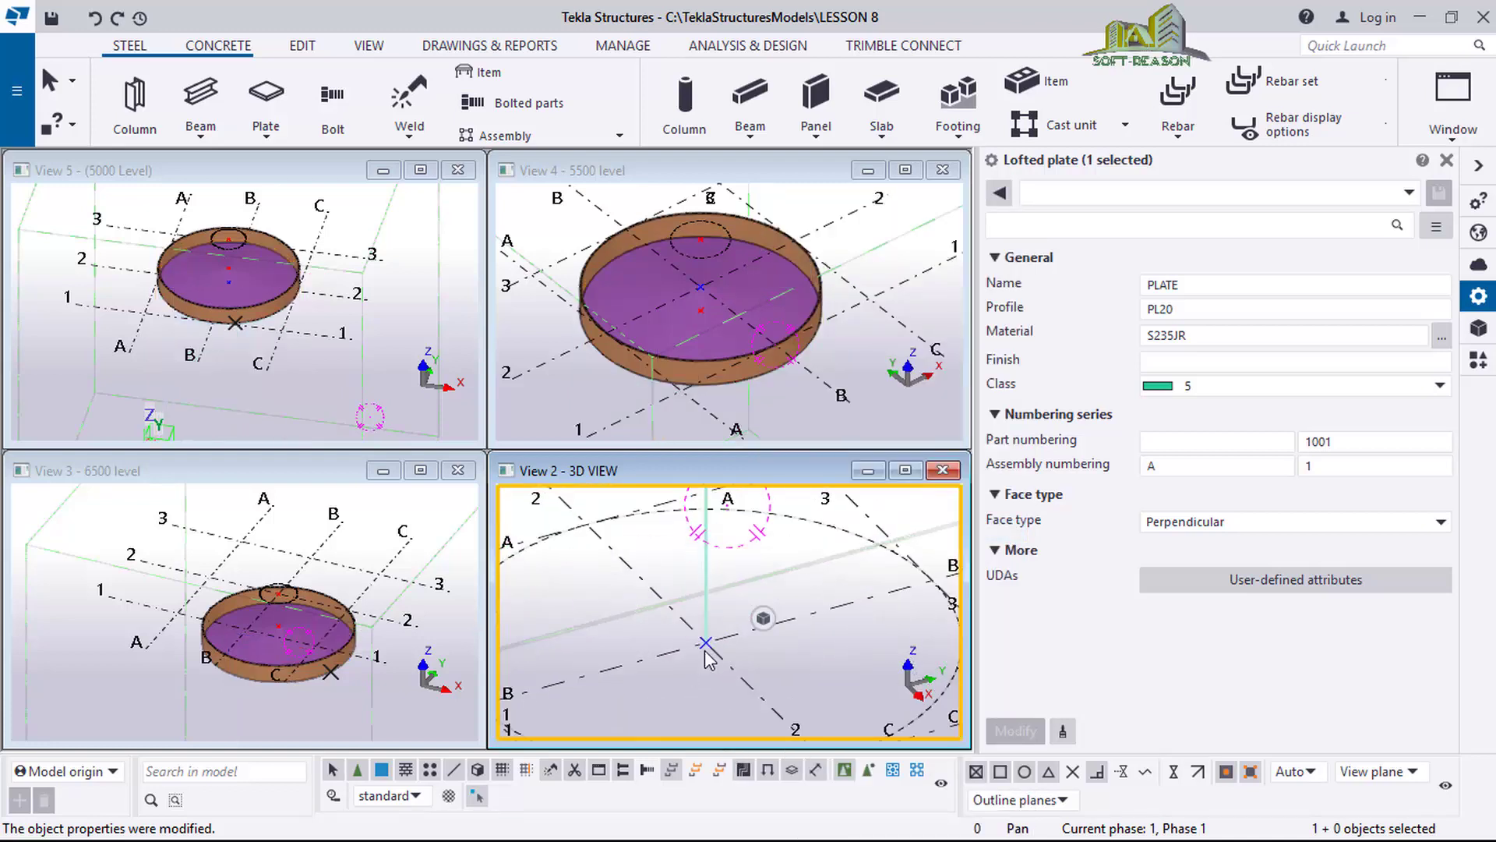
scroll(661, 610, "down", 6)
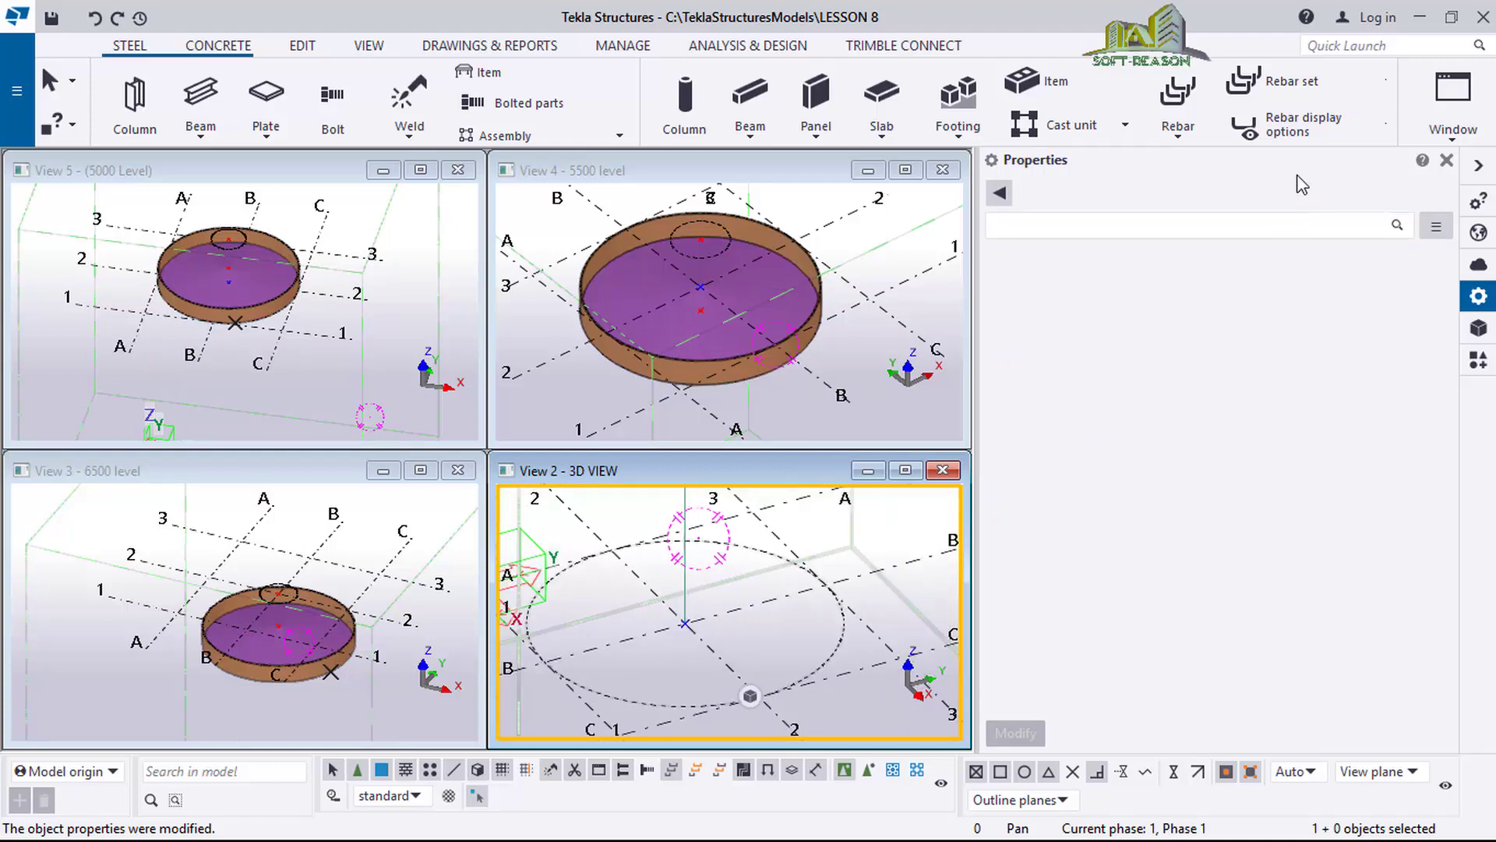
Draw a 450 mm radius construction circle centred on the ground-level base centre.
left_click(298, 48)
left_click(1340, 81)
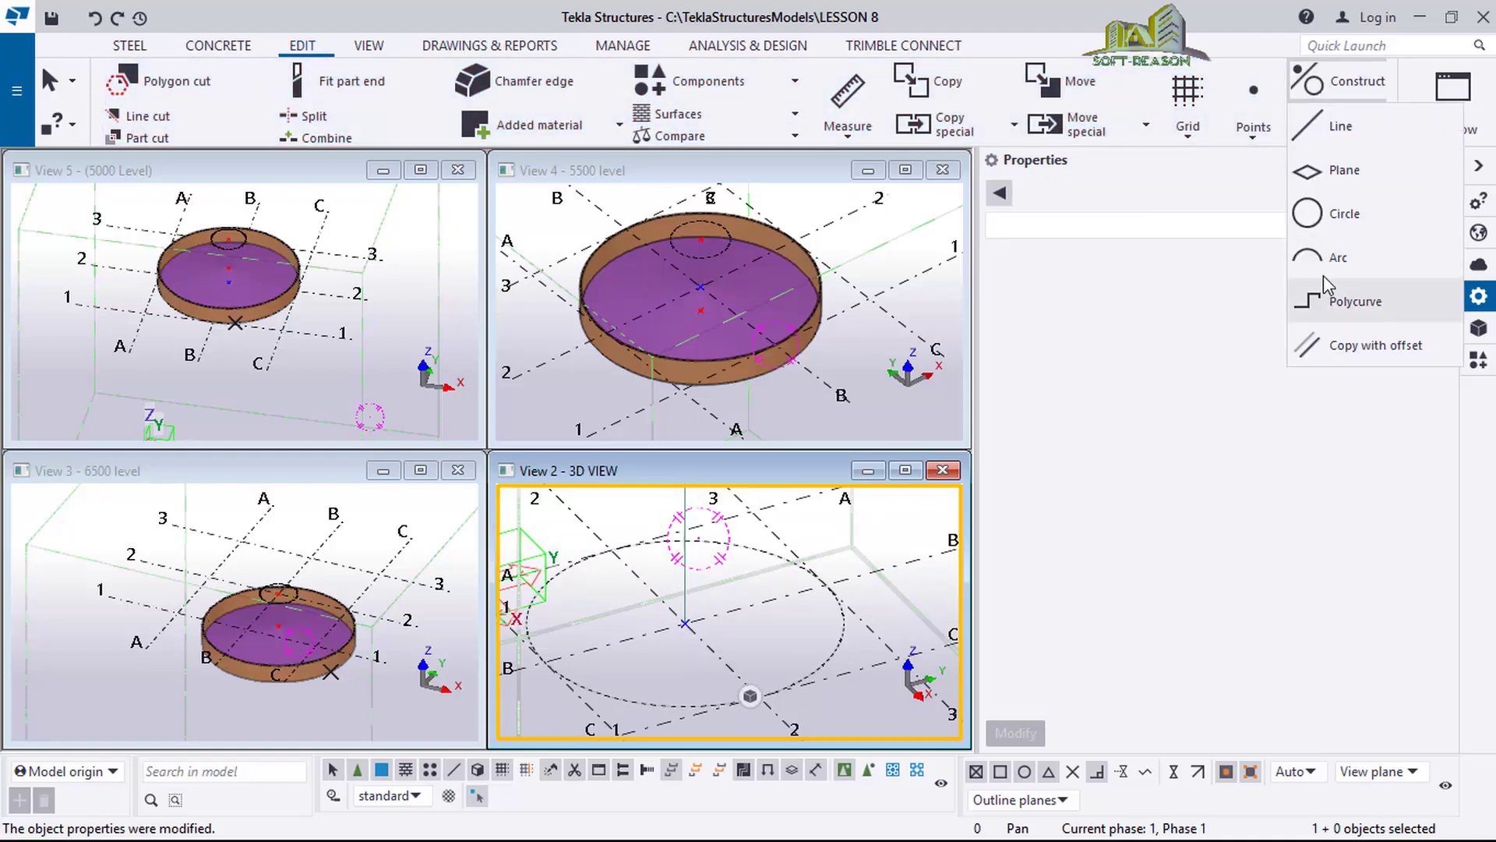
left_click(1334, 214)
middle_click_drag(694, 622, 685, 623, "ctrl")
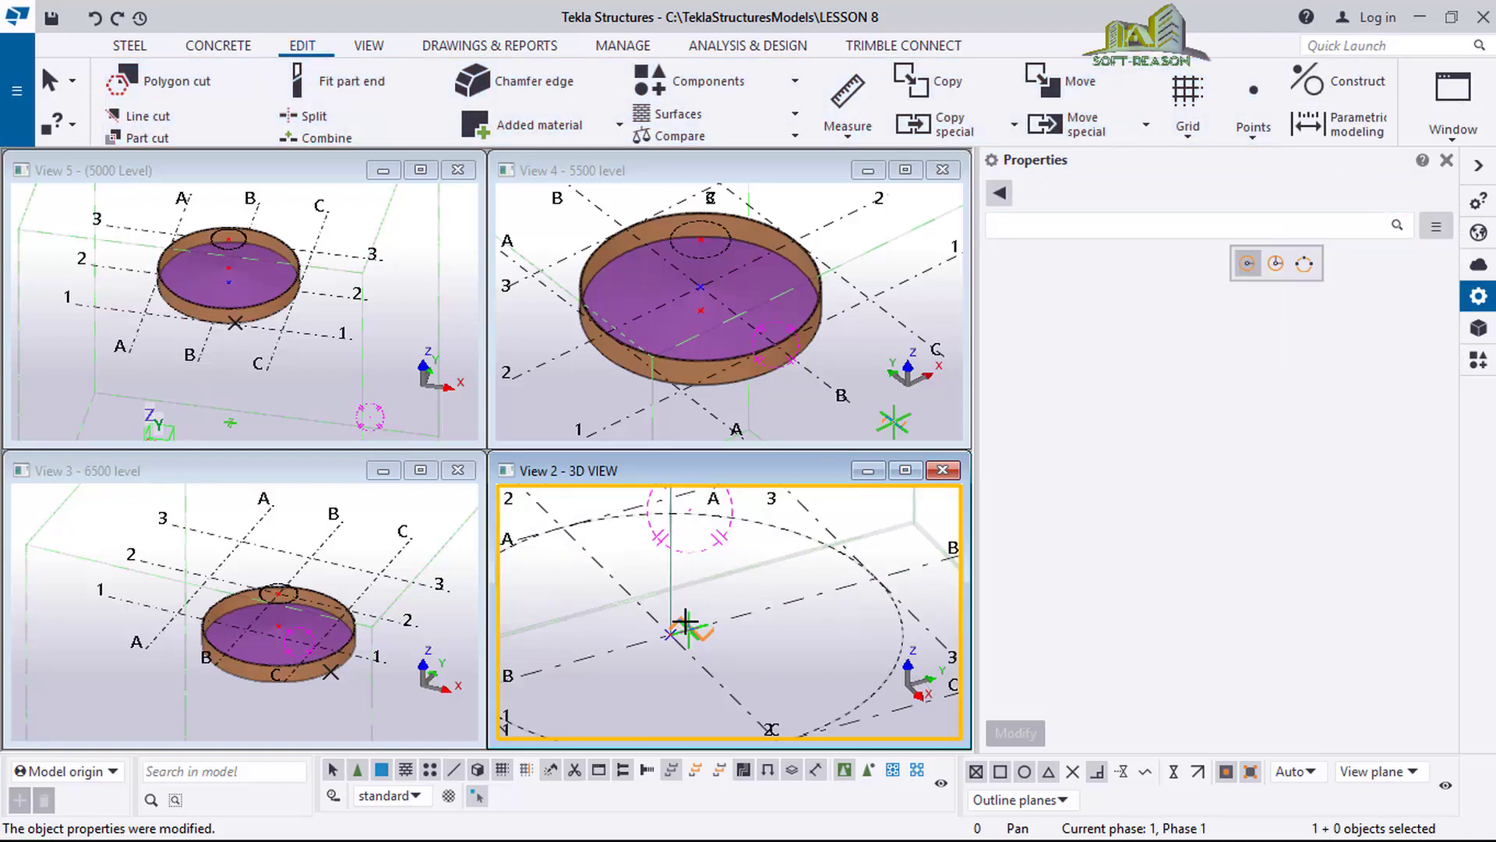
left_click(671, 633)
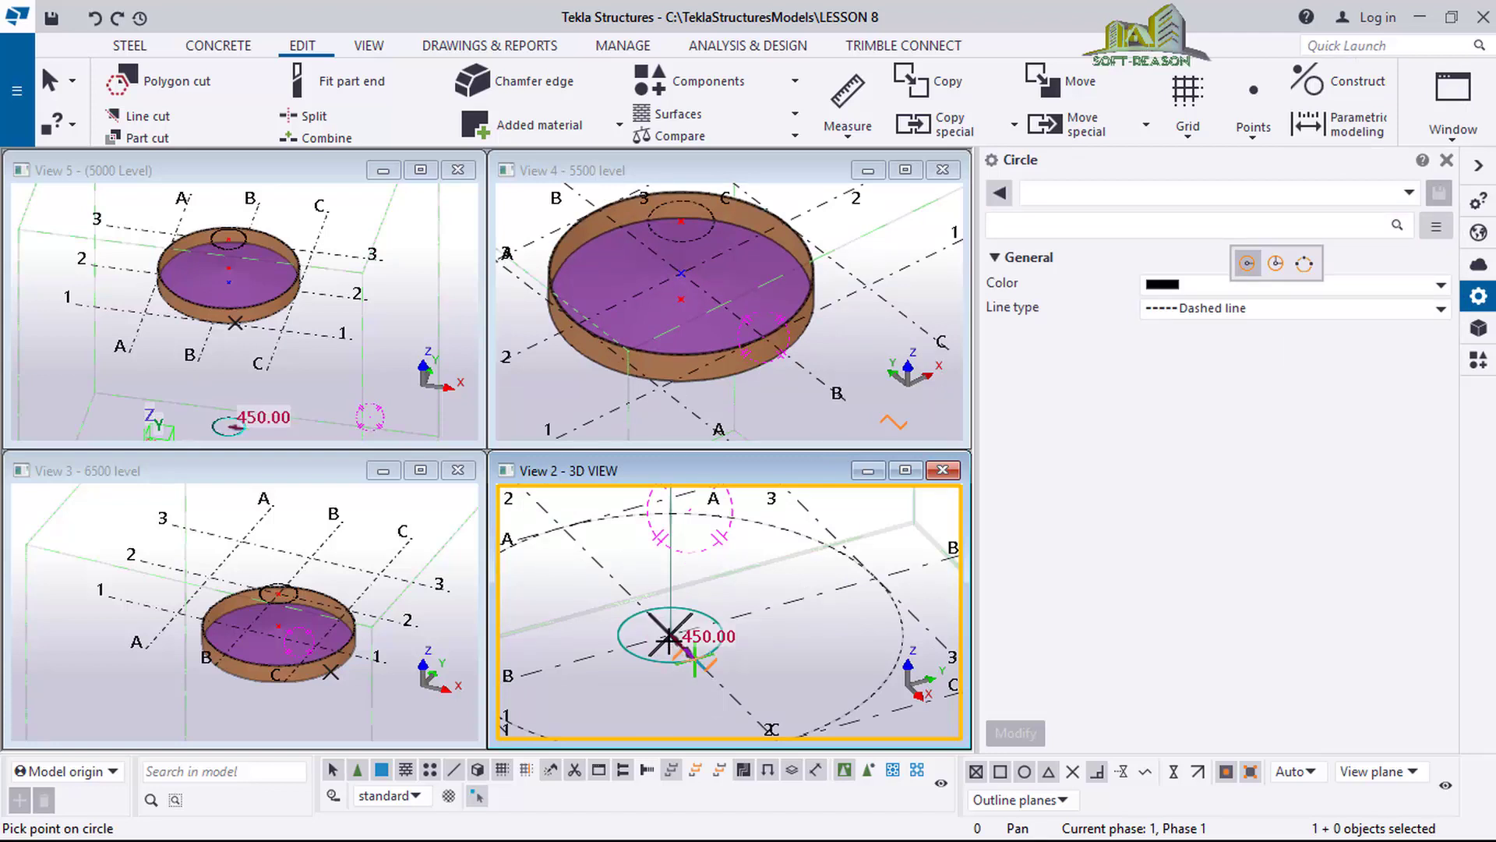
left_click(731, 599)
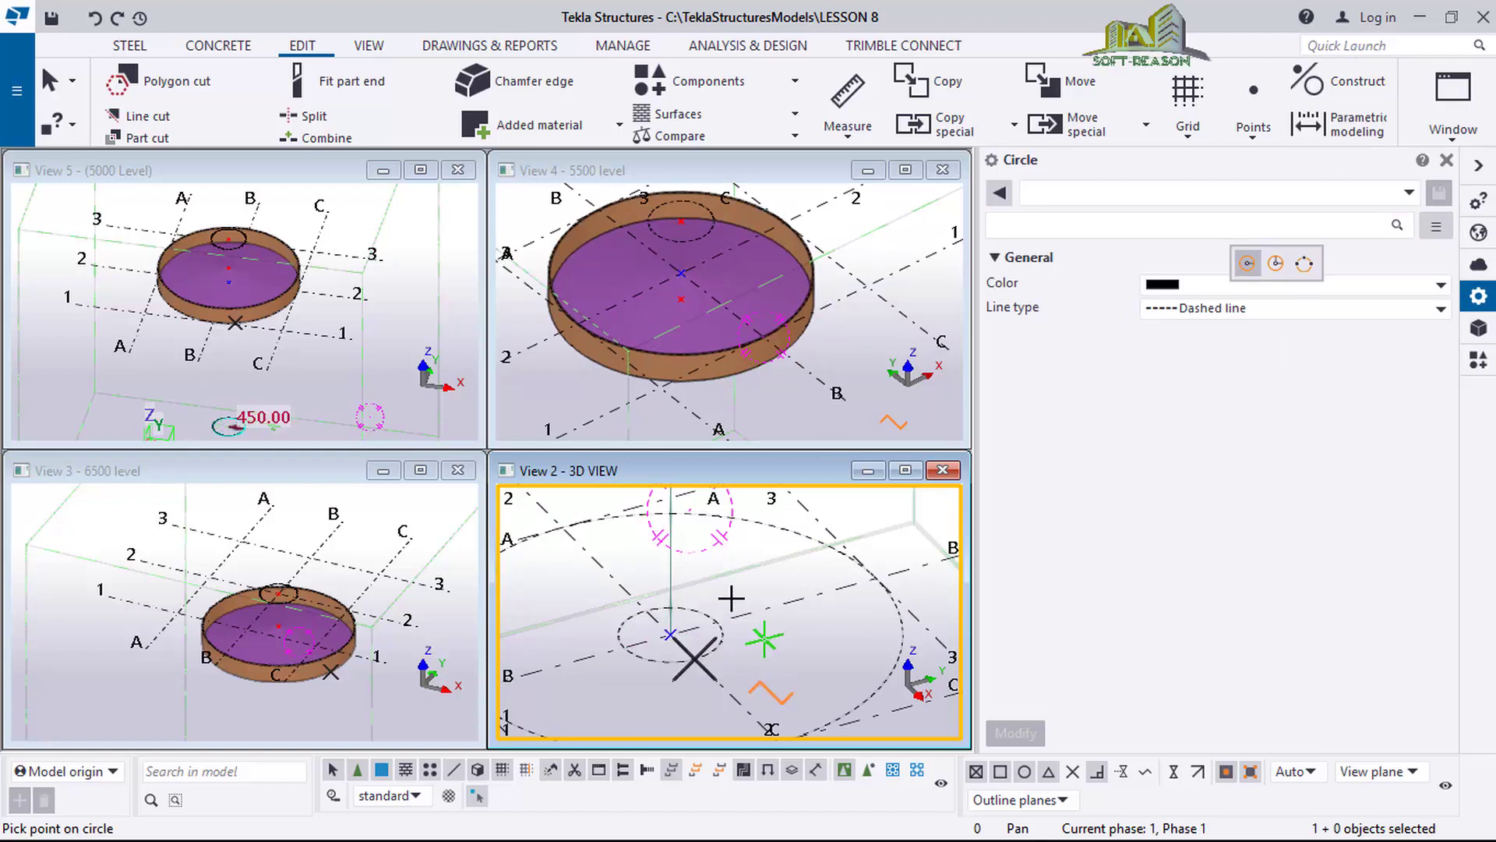
middle_click_drag(741, 610, 537, 592, "ctrl")
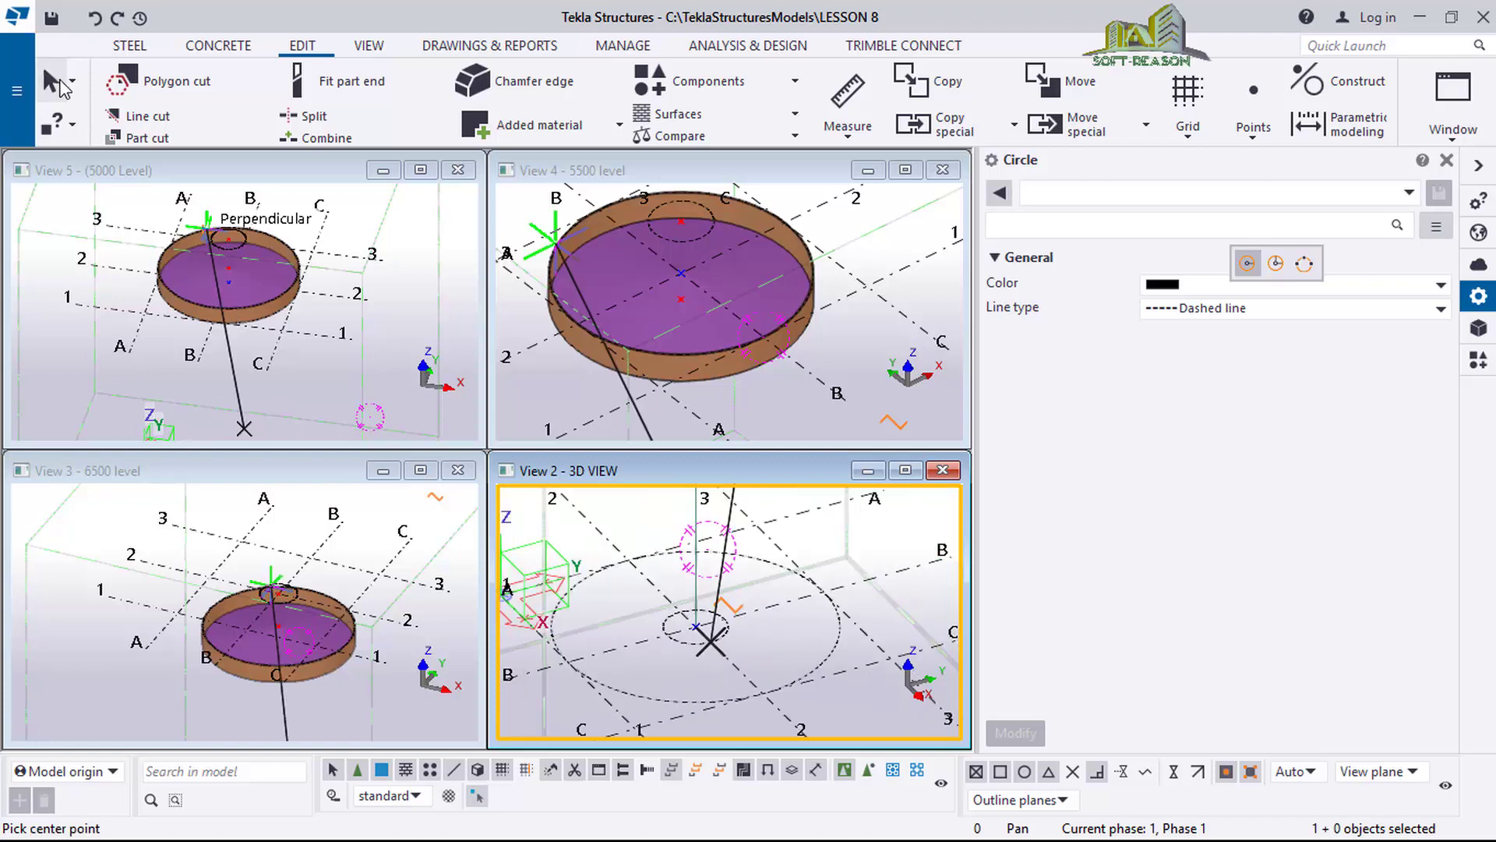
key("Escape")
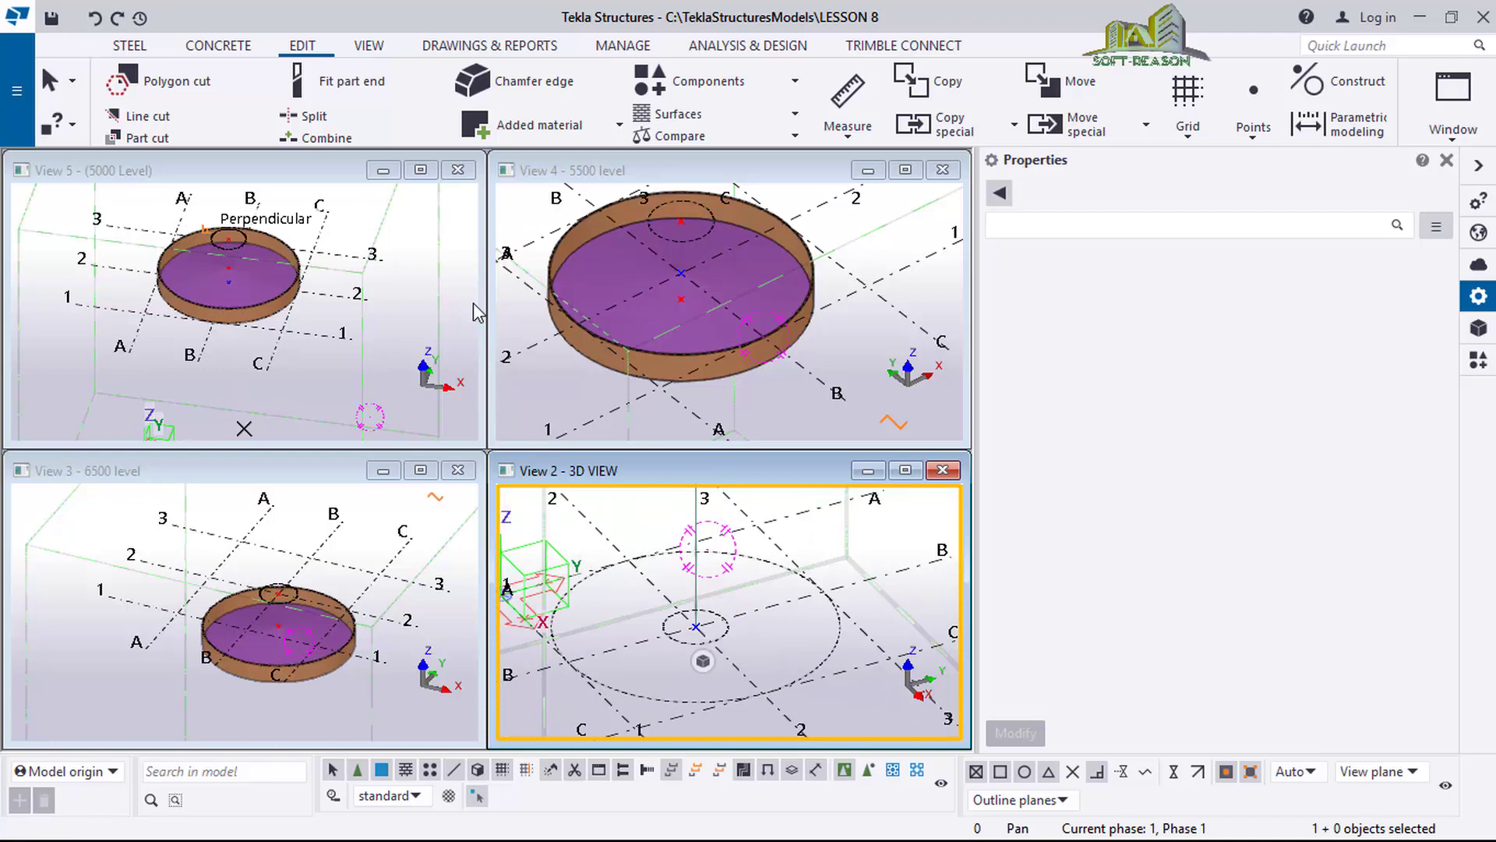
Start a lofted plate with its Class set to 10.
scroll(257, 101, "up", 3)
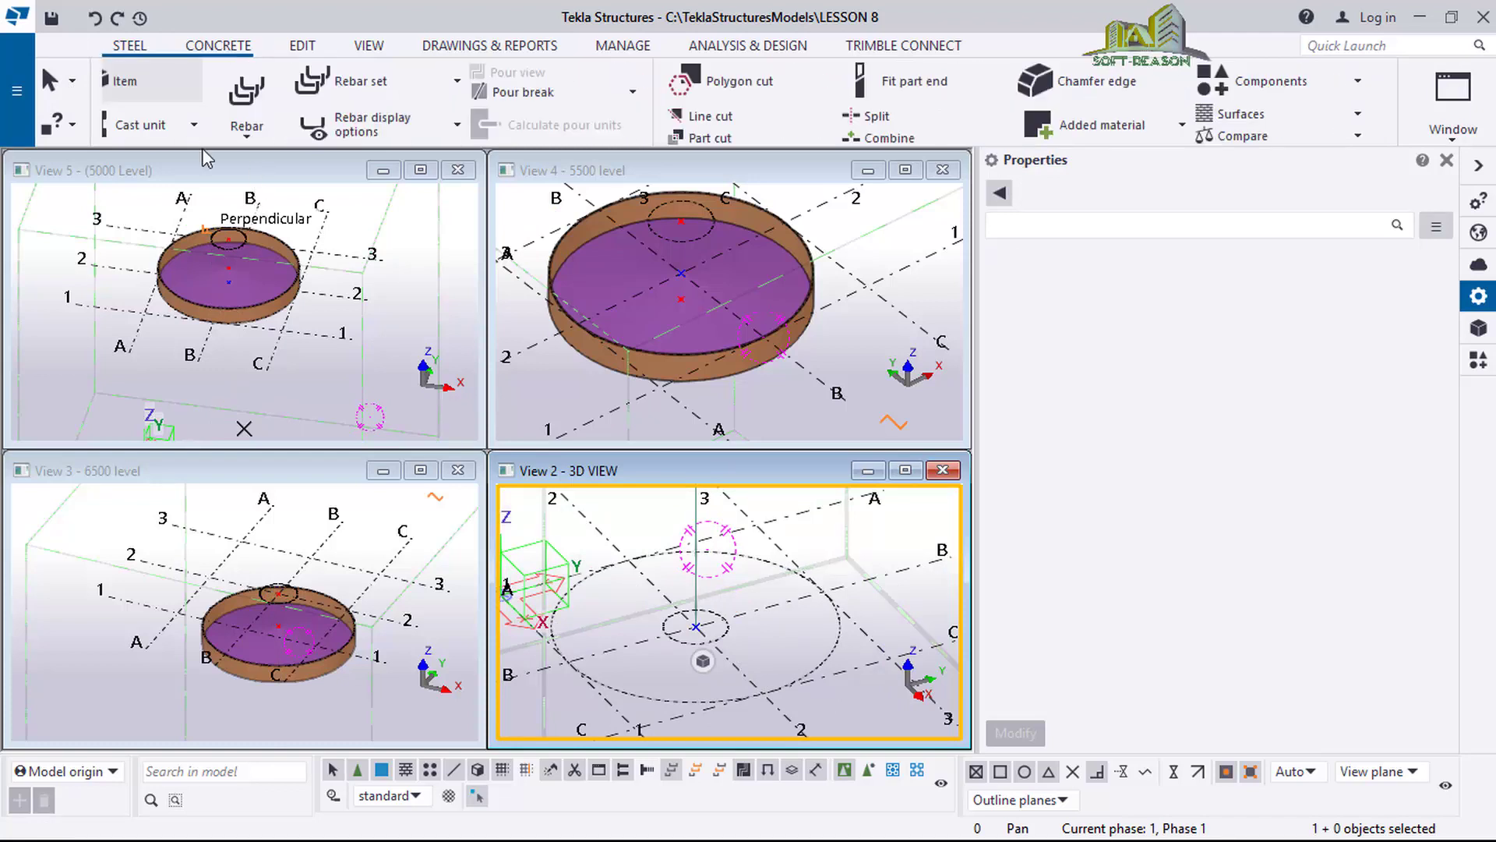
left_click(278, 136)
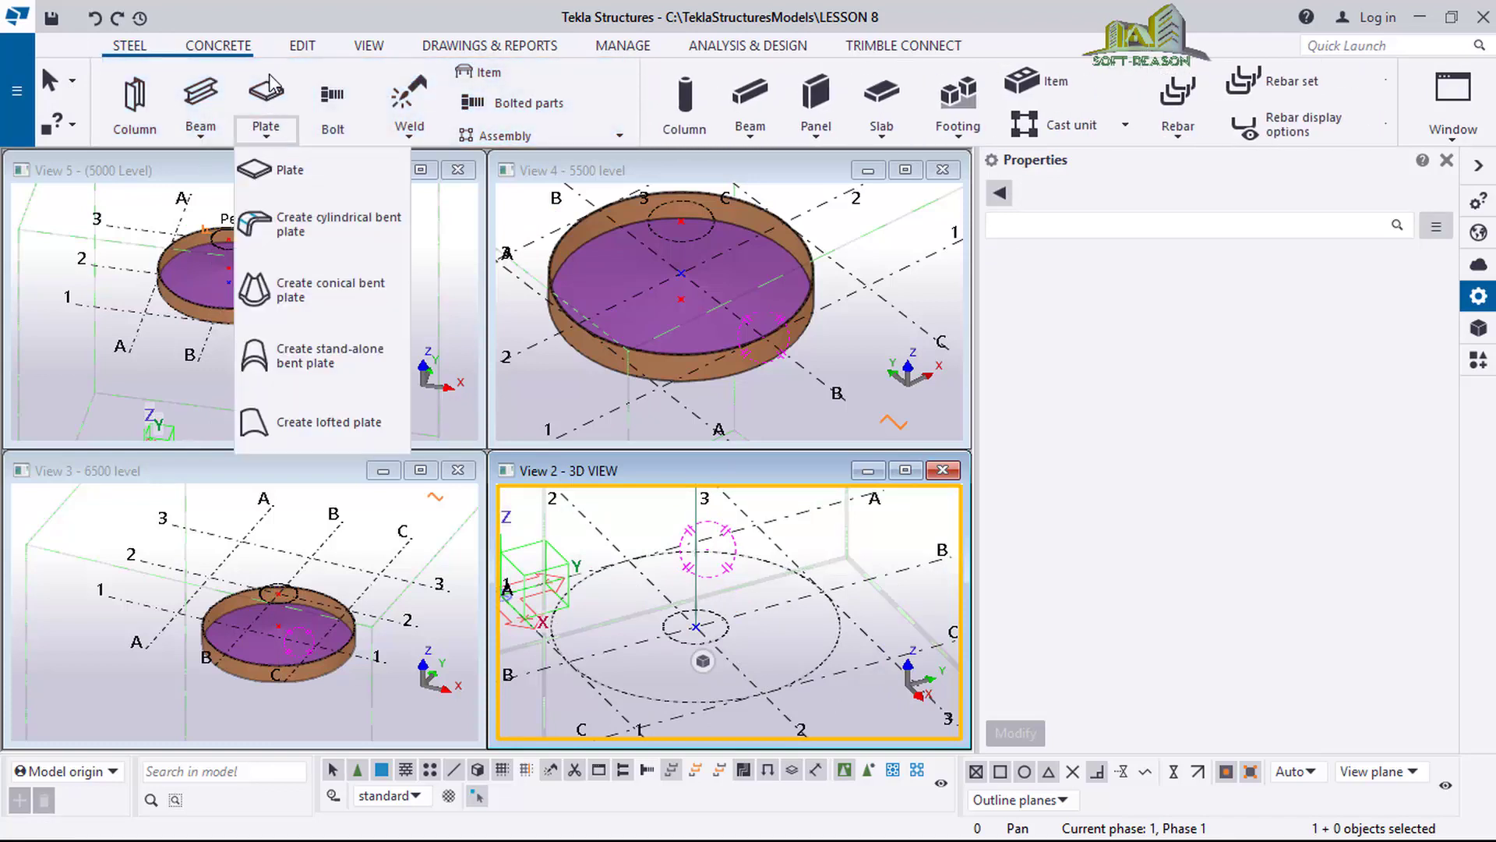
left_click(296, 425)
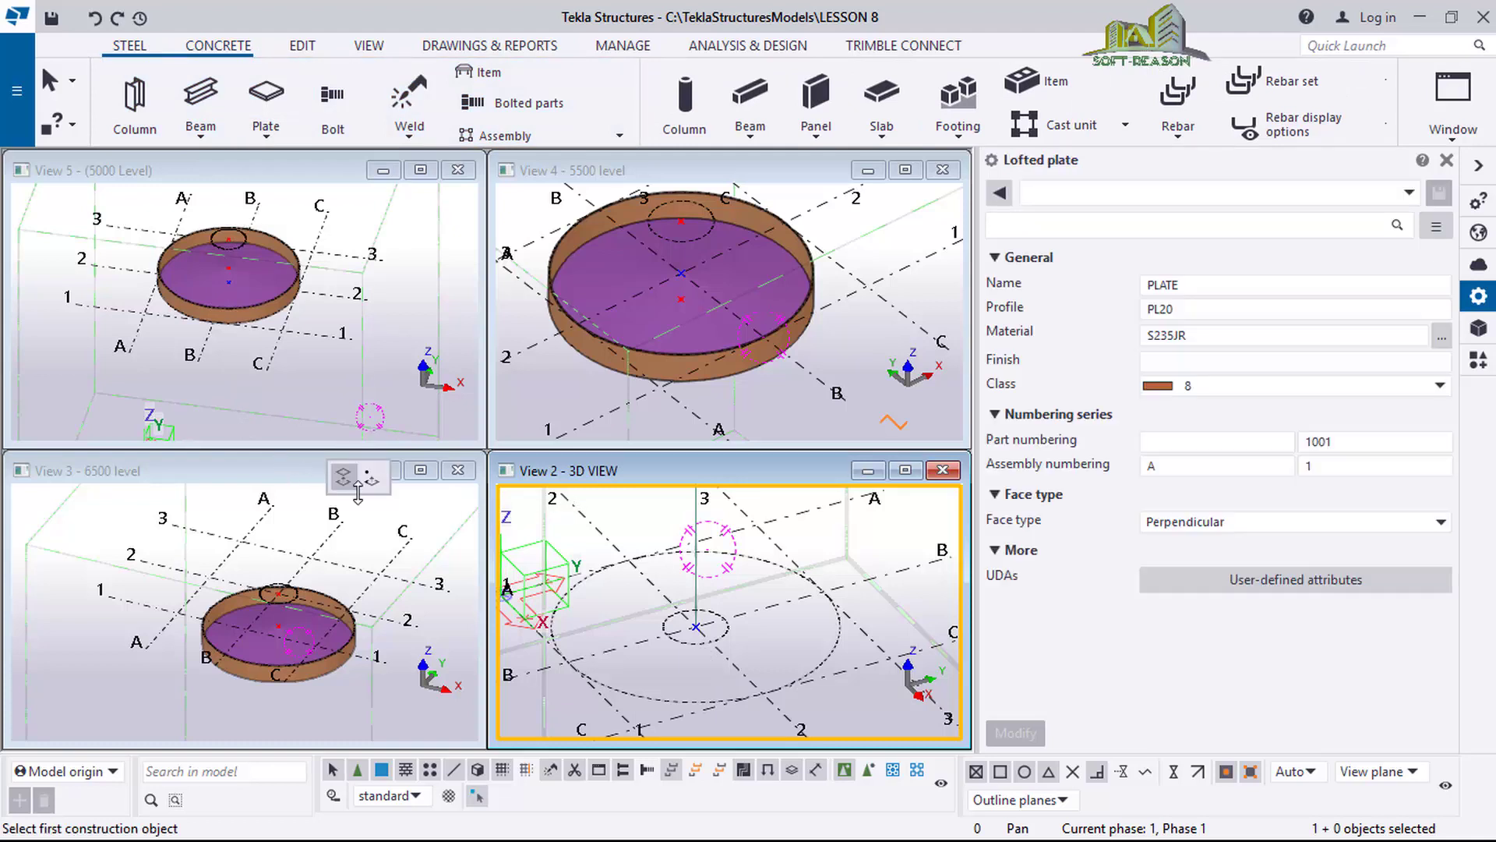
left_click(1197, 388)
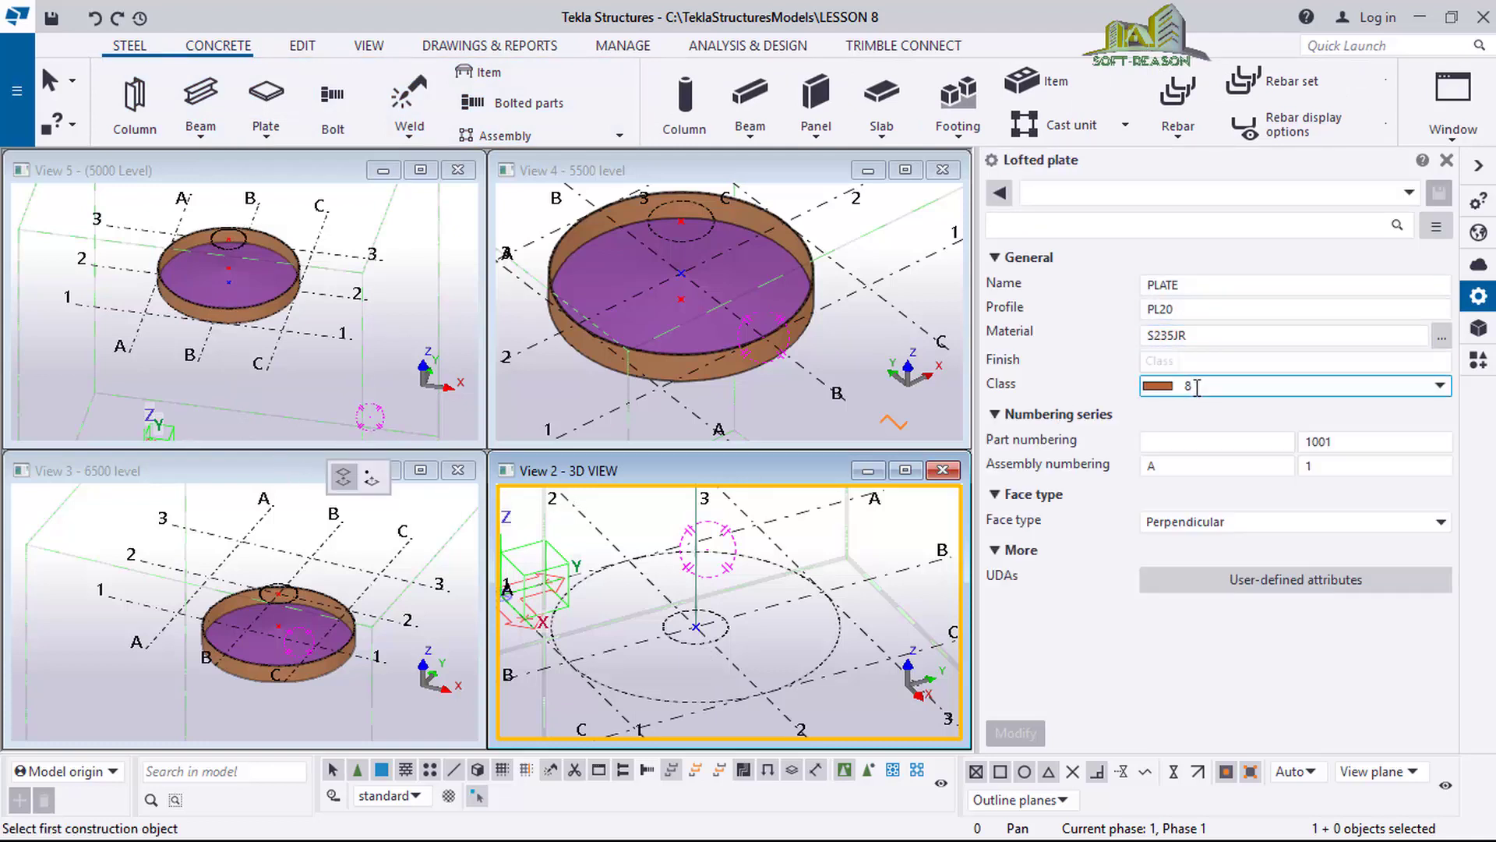
left_click(1405, 382)
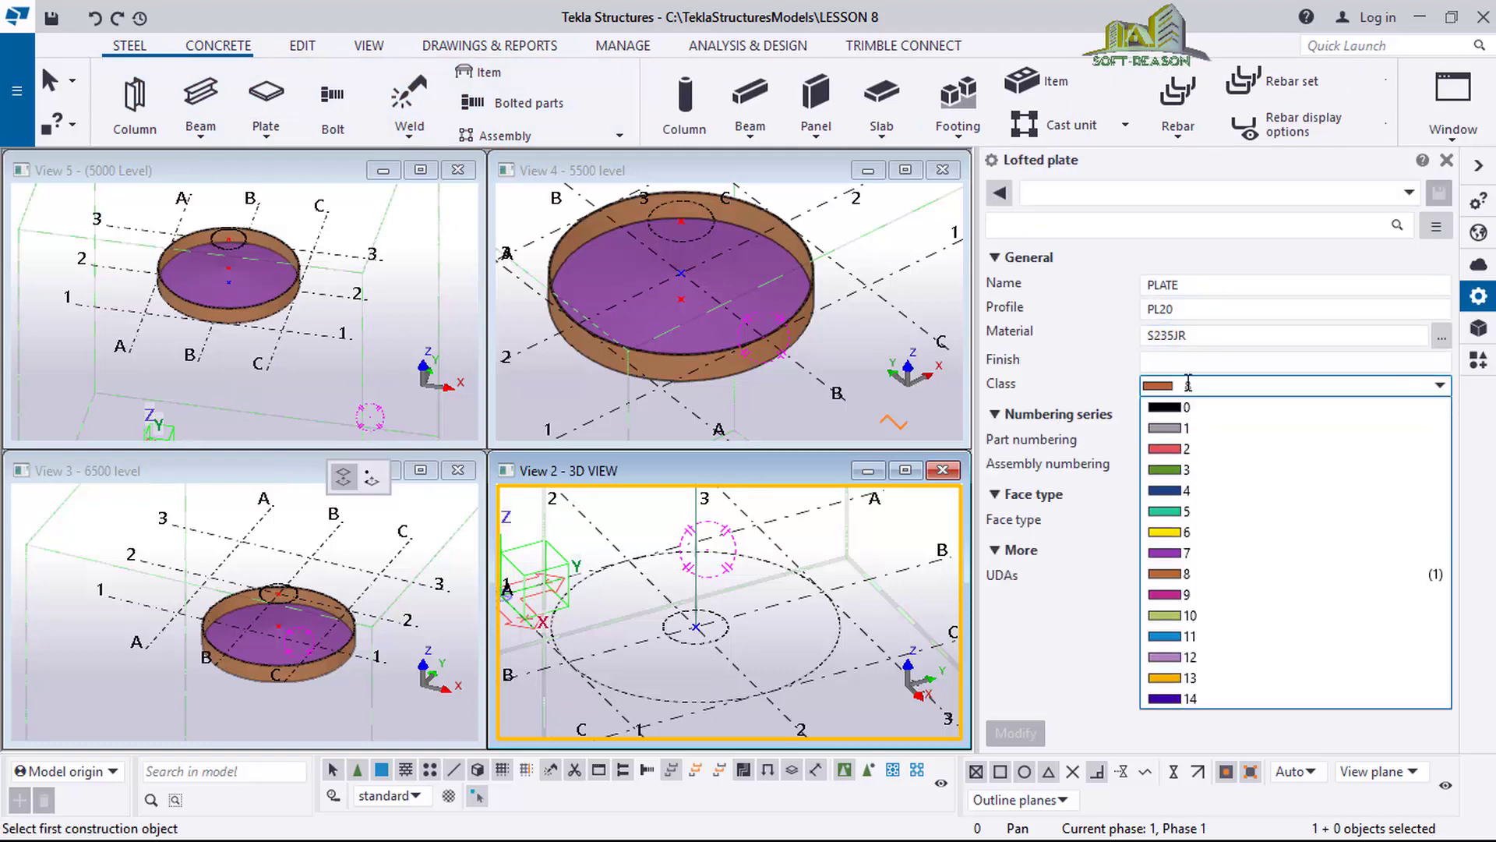
left_click(1173, 616)
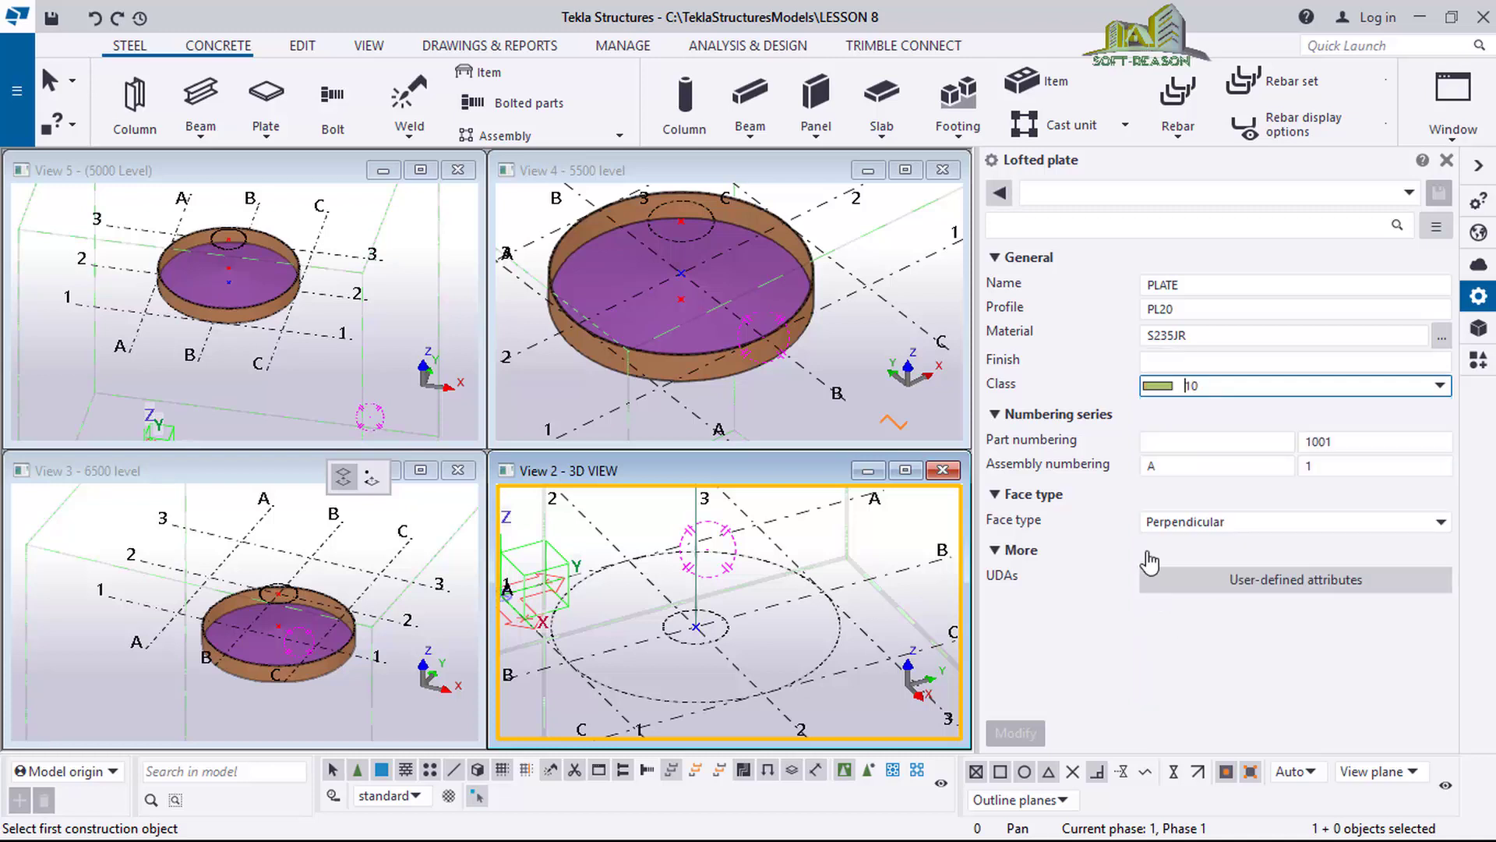
scroll(695, 647, "up", 2)
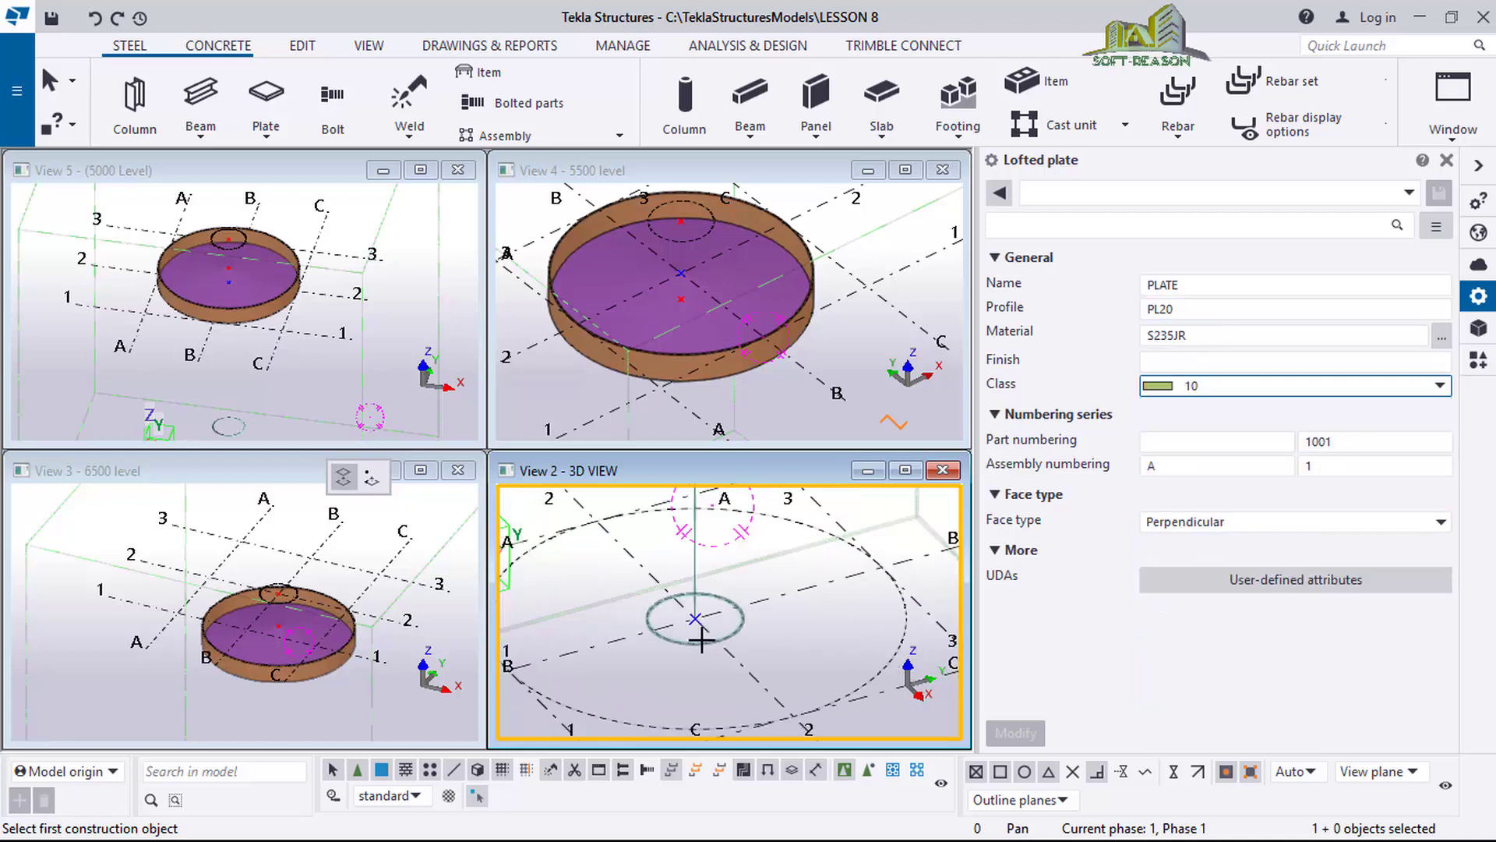
Loft the plate from the outer base circle to the 450 inner circle, then select its inner radius dimension.
left_click(691, 726)
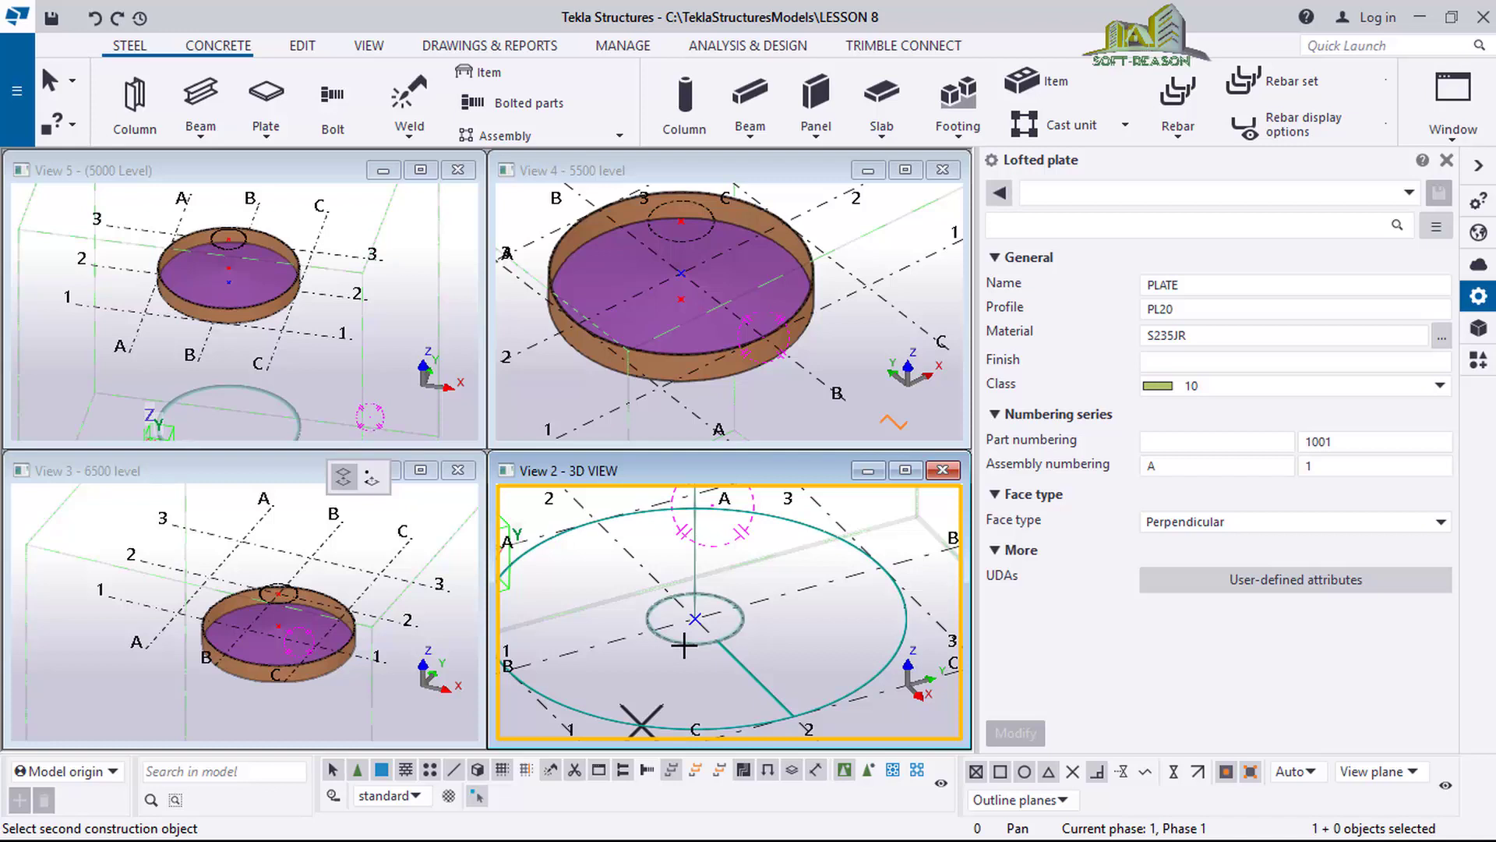
left_click(693, 645)
scroll(693, 645, "up", 2)
scroll(828, 692, "down", 2)
scroll(828, 692, "up", 2)
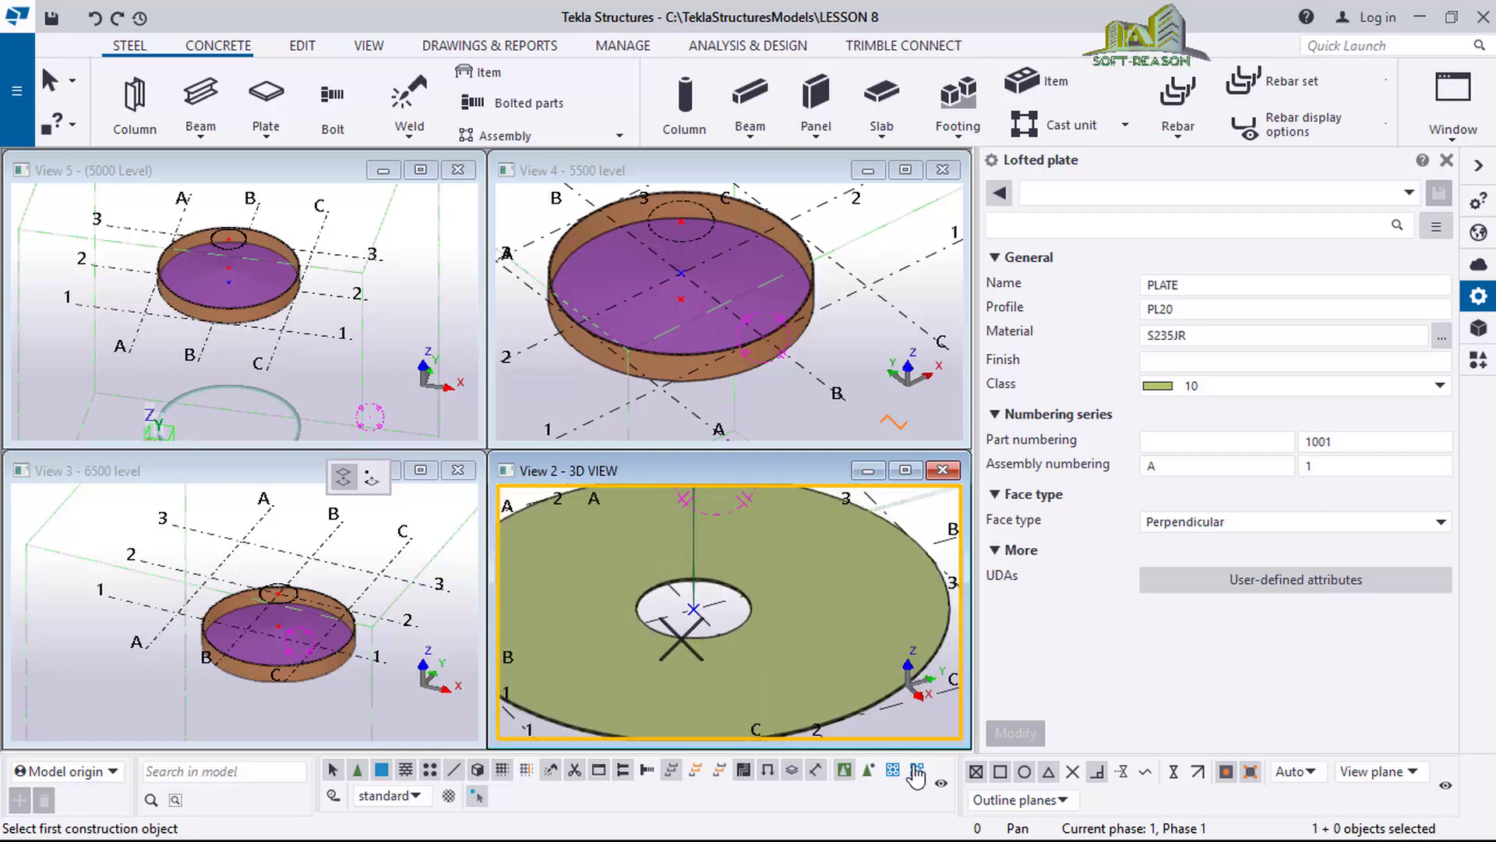
scroll(863, 709, "up", 4)
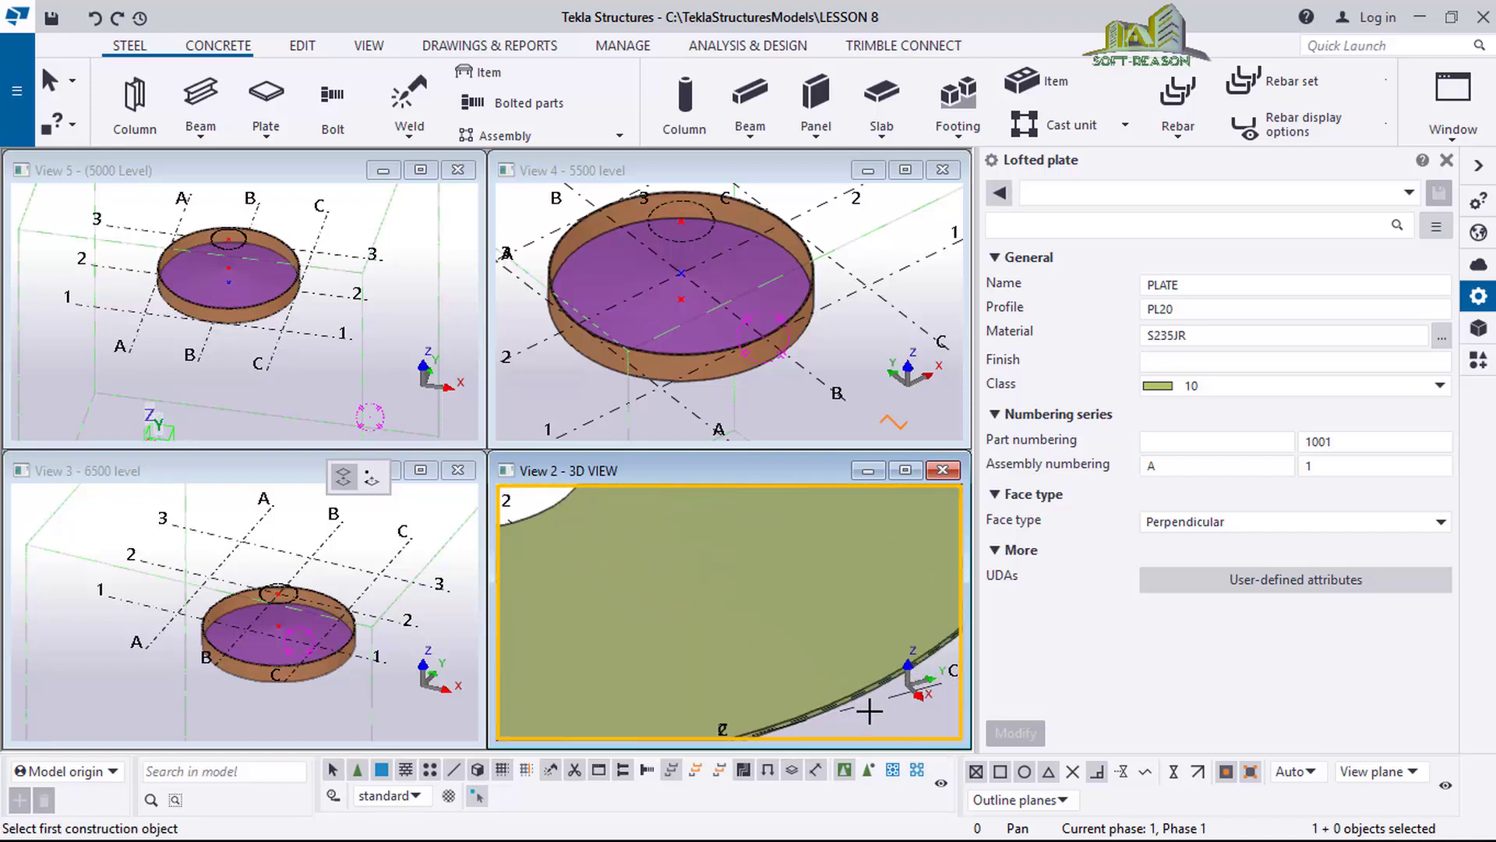
scroll(845, 692, "down", 4)
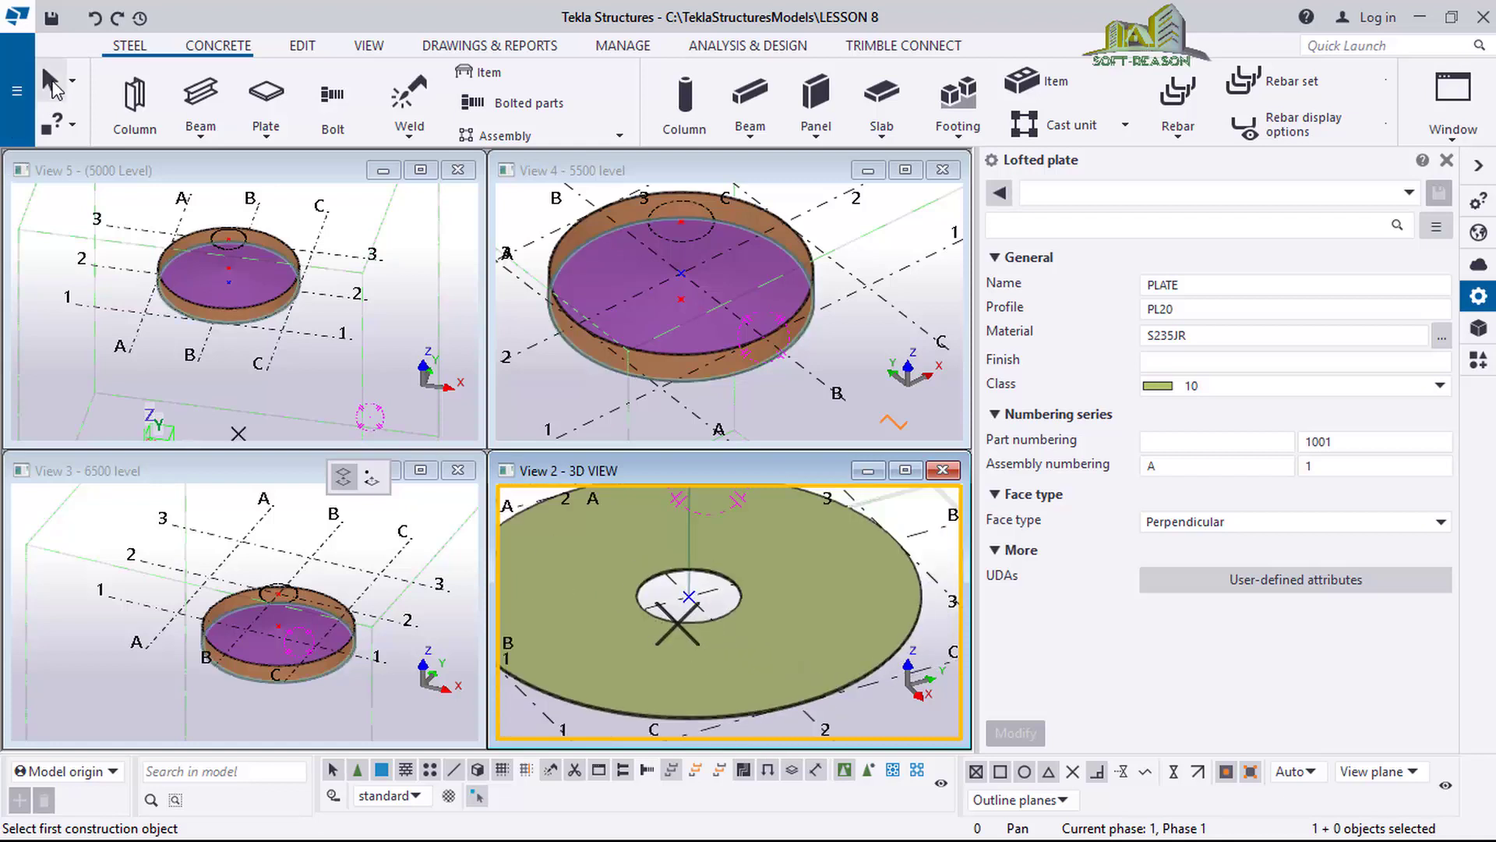
key("Escape")
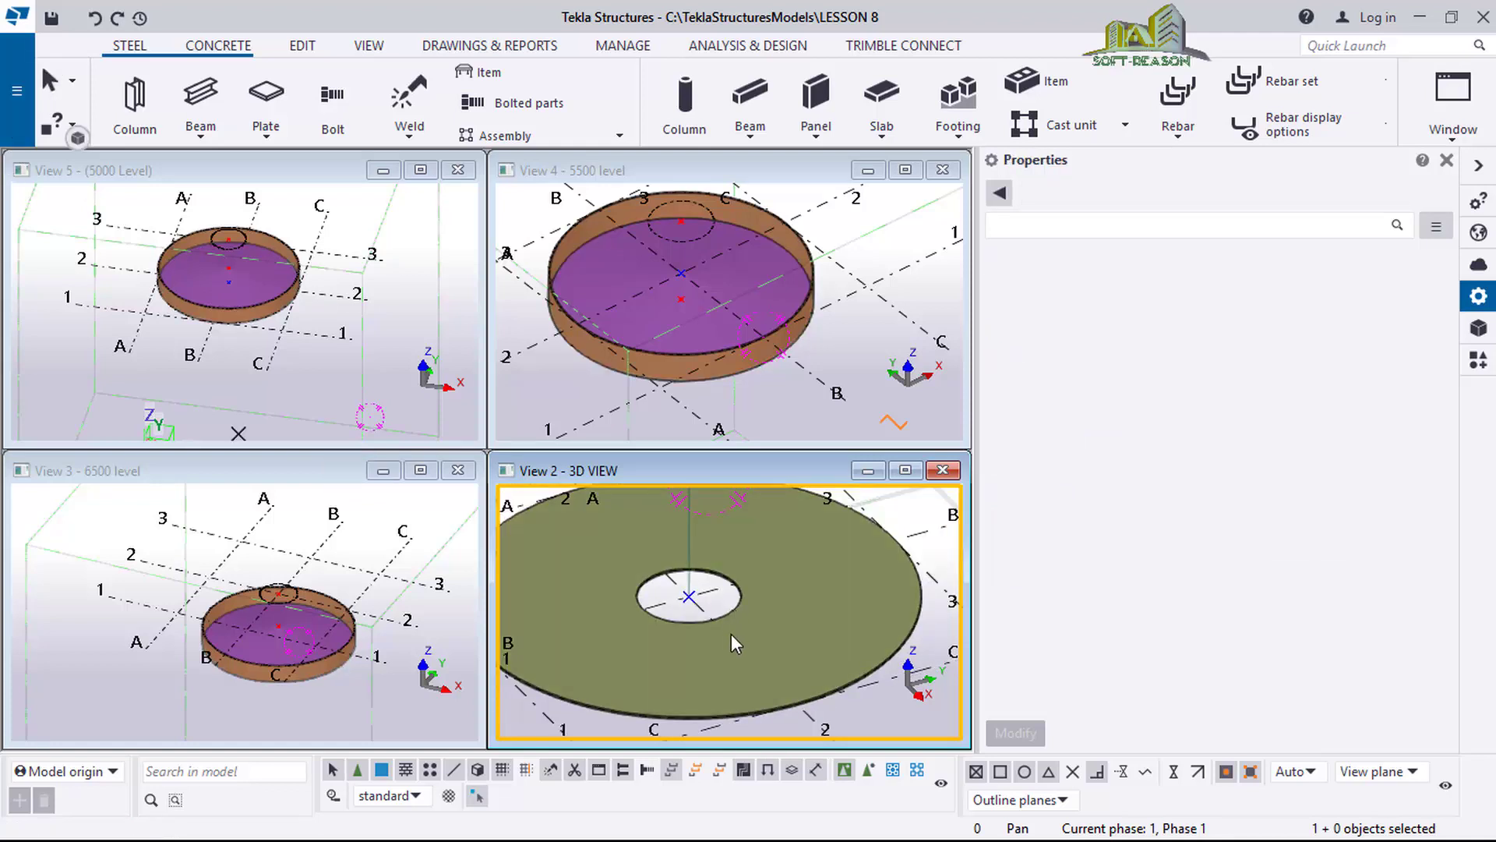
left_click(731, 634)
left_click(717, 608)
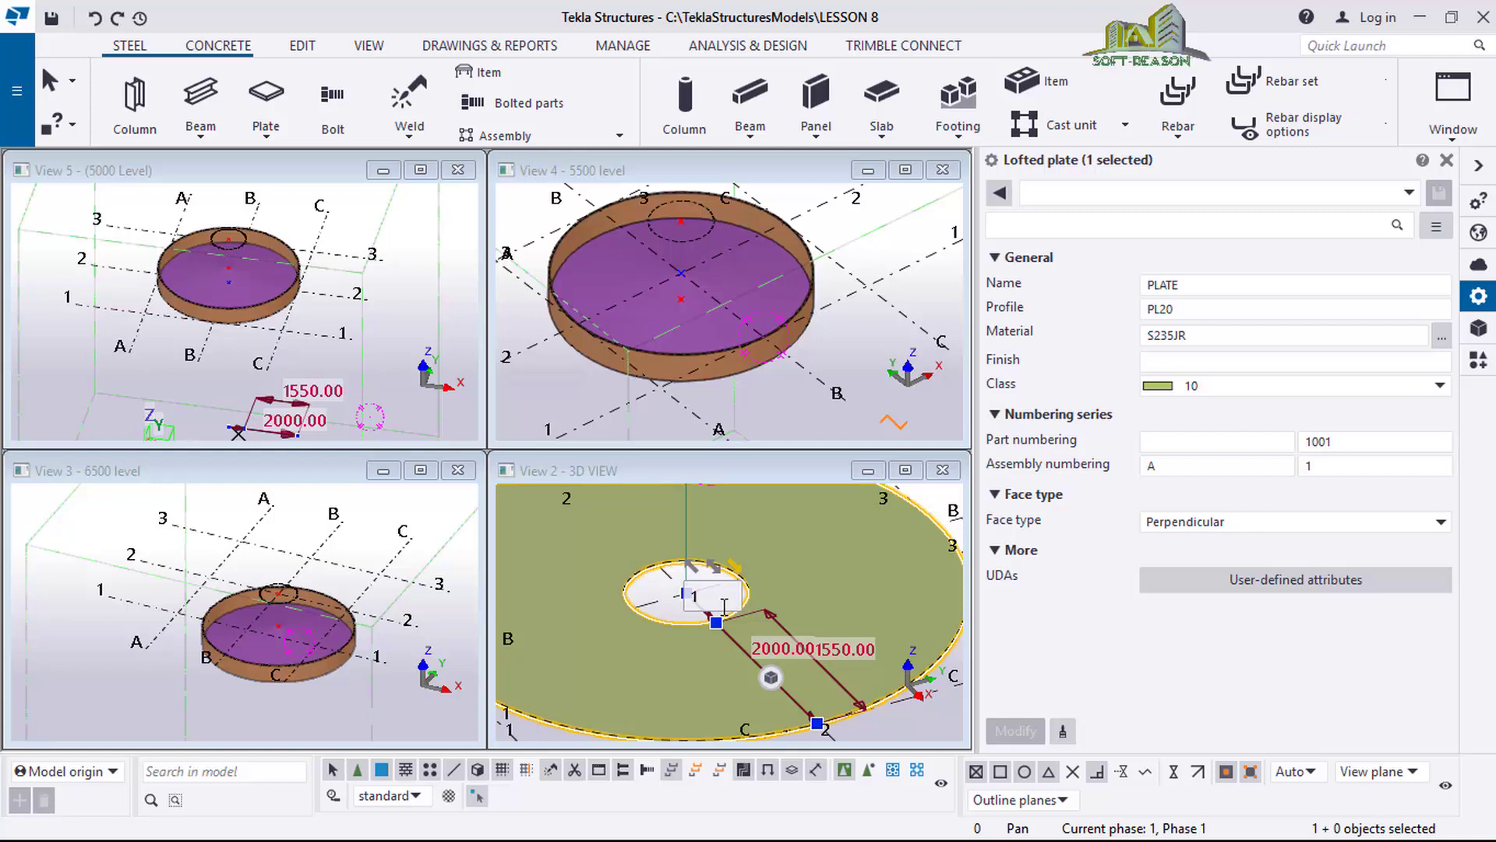
Apply an inner radius of 1 to the bottom plate and deselect it.
key("Return")
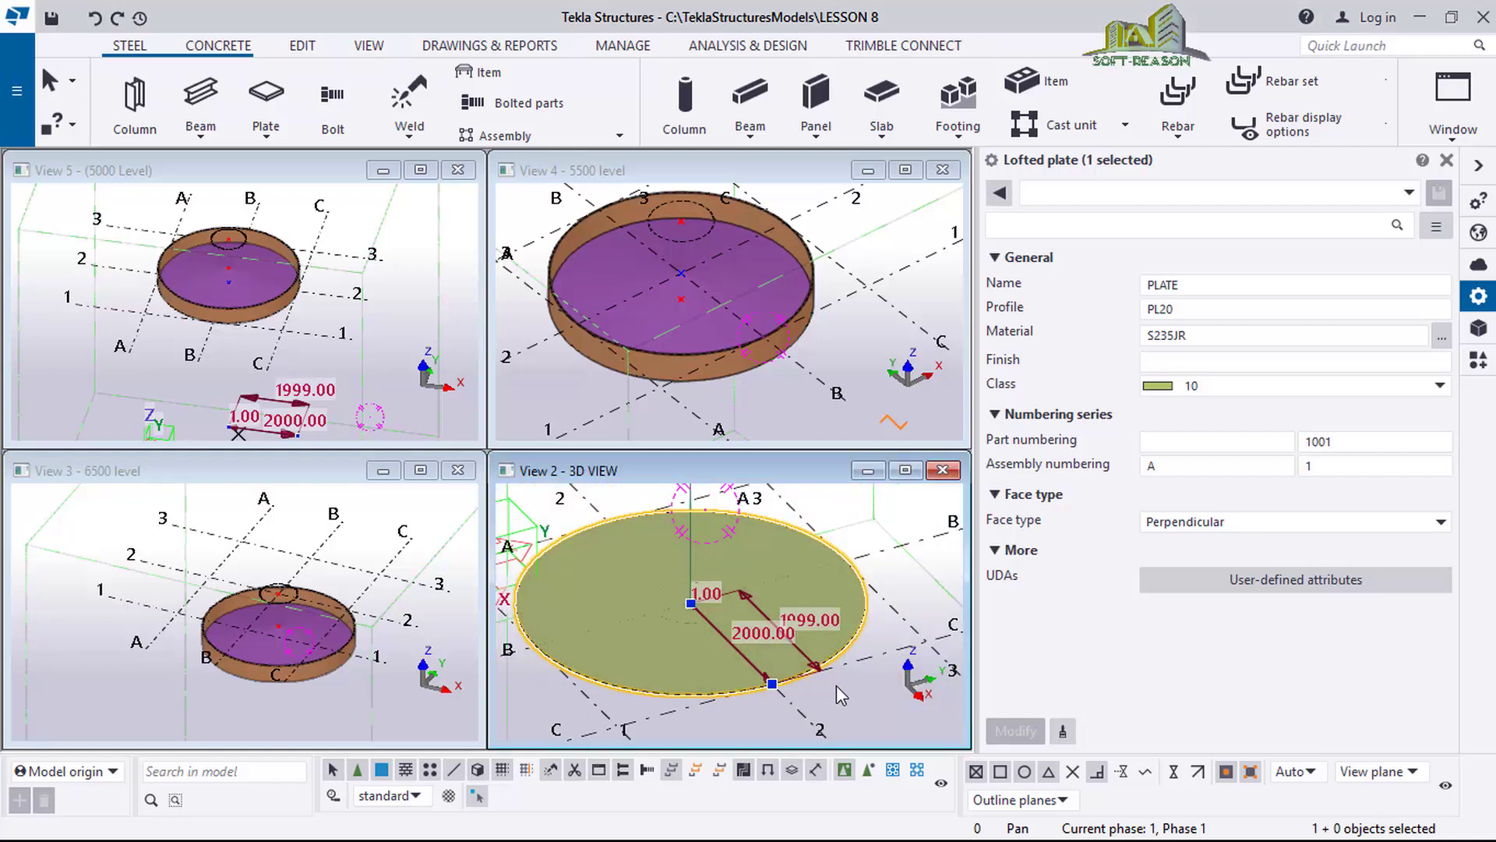
scroll(835, 685, "down", 5)
key("Escape")
scroll(633, 688, "down", 3)
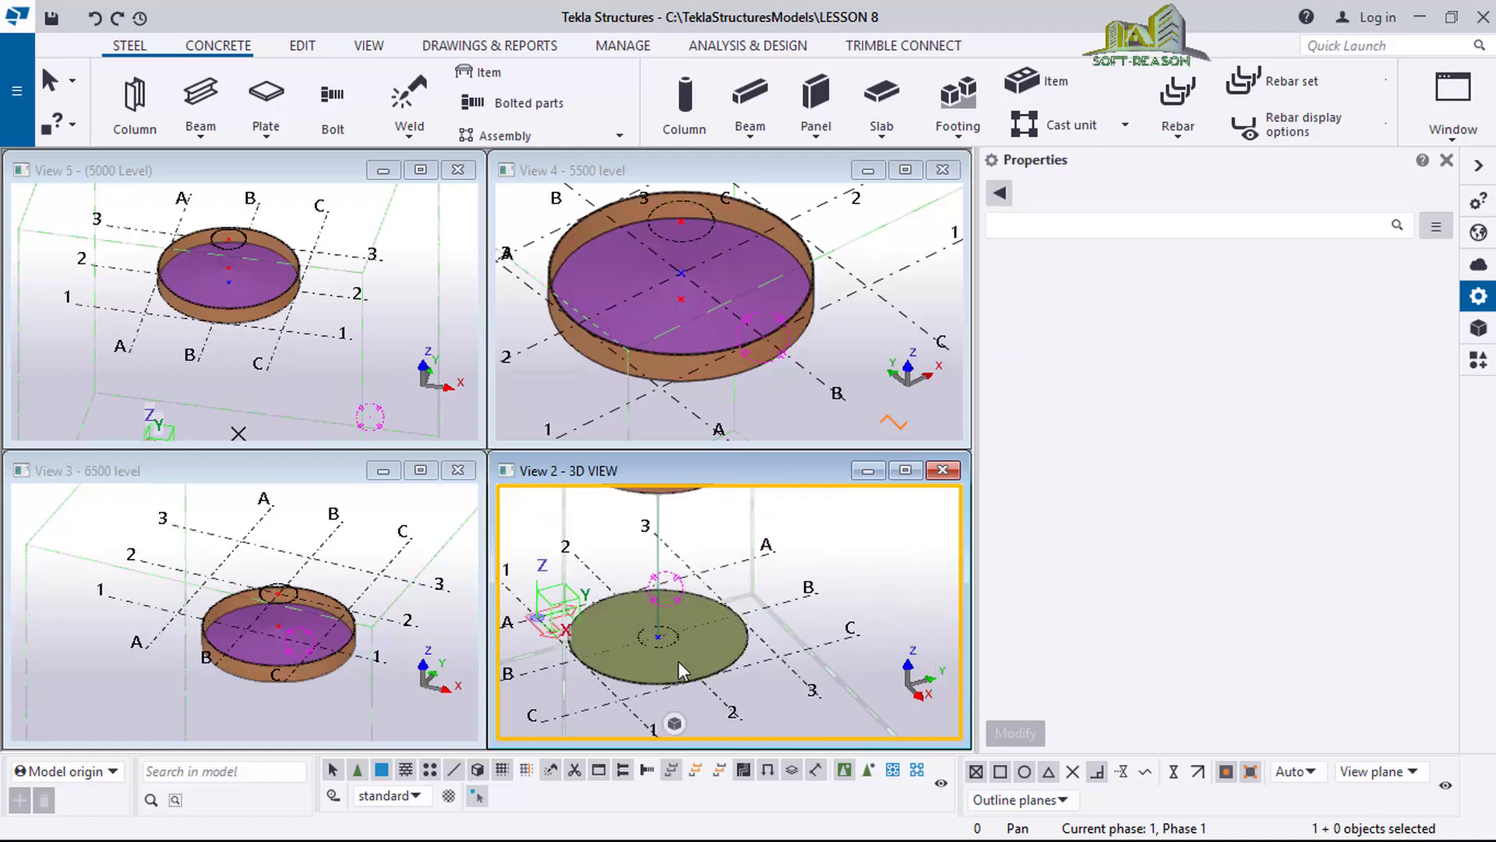
right_click(789, 545)
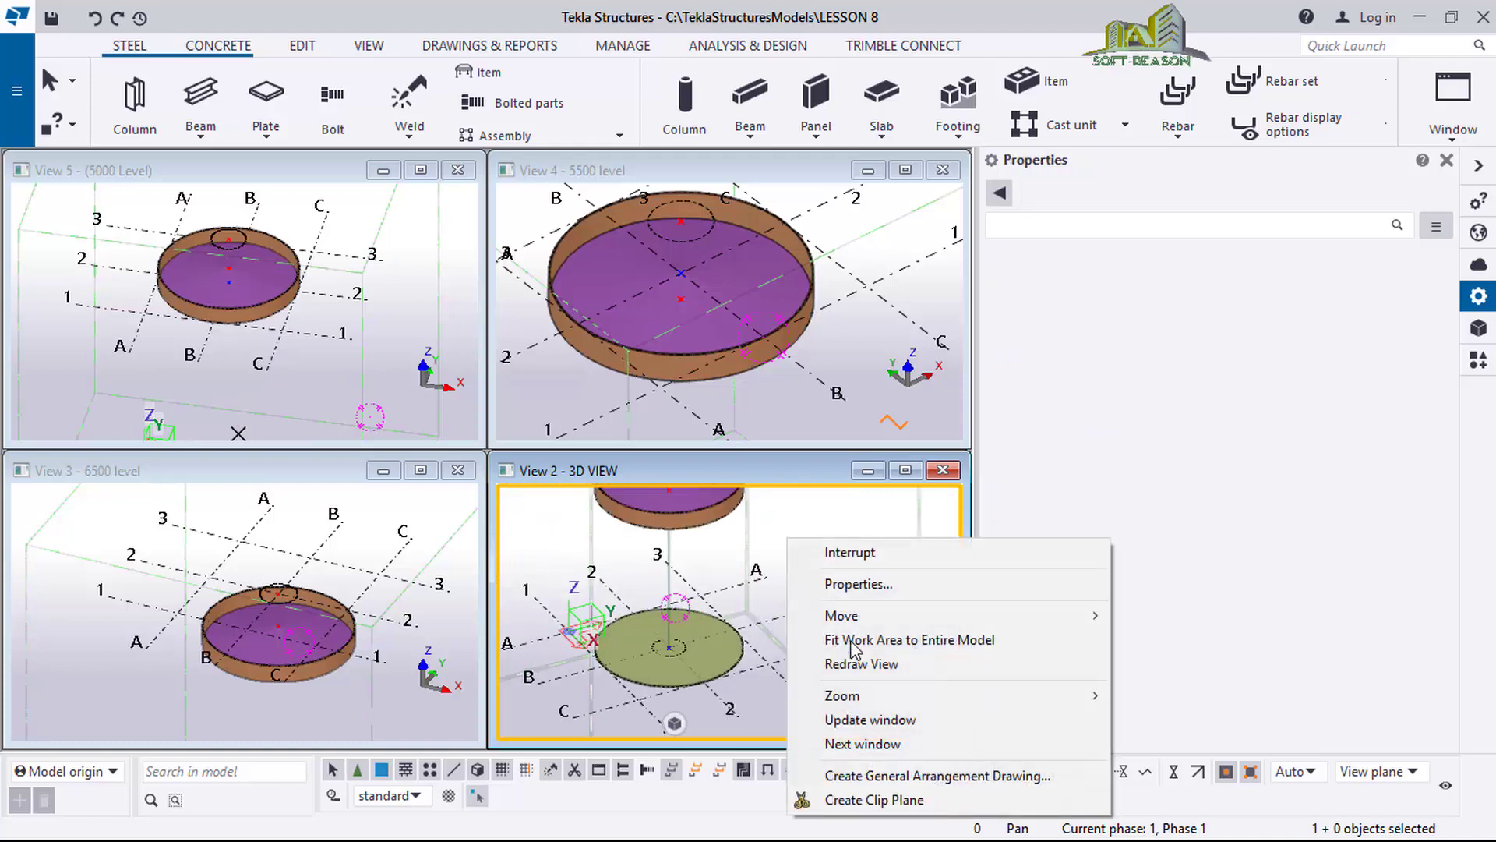
left_click(852, 664)
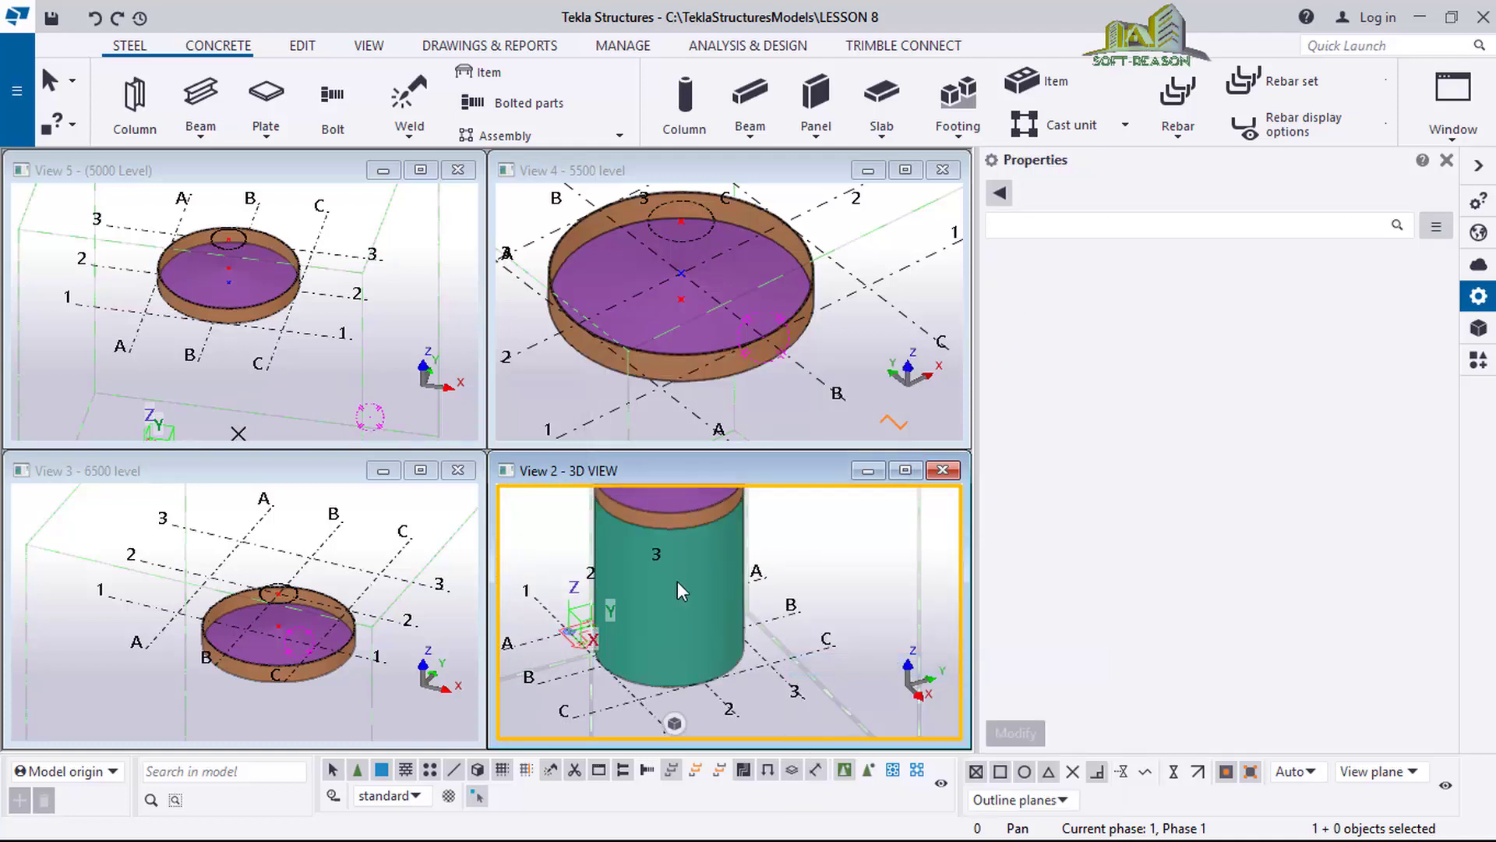
scroll(689, 620, "down", 3)
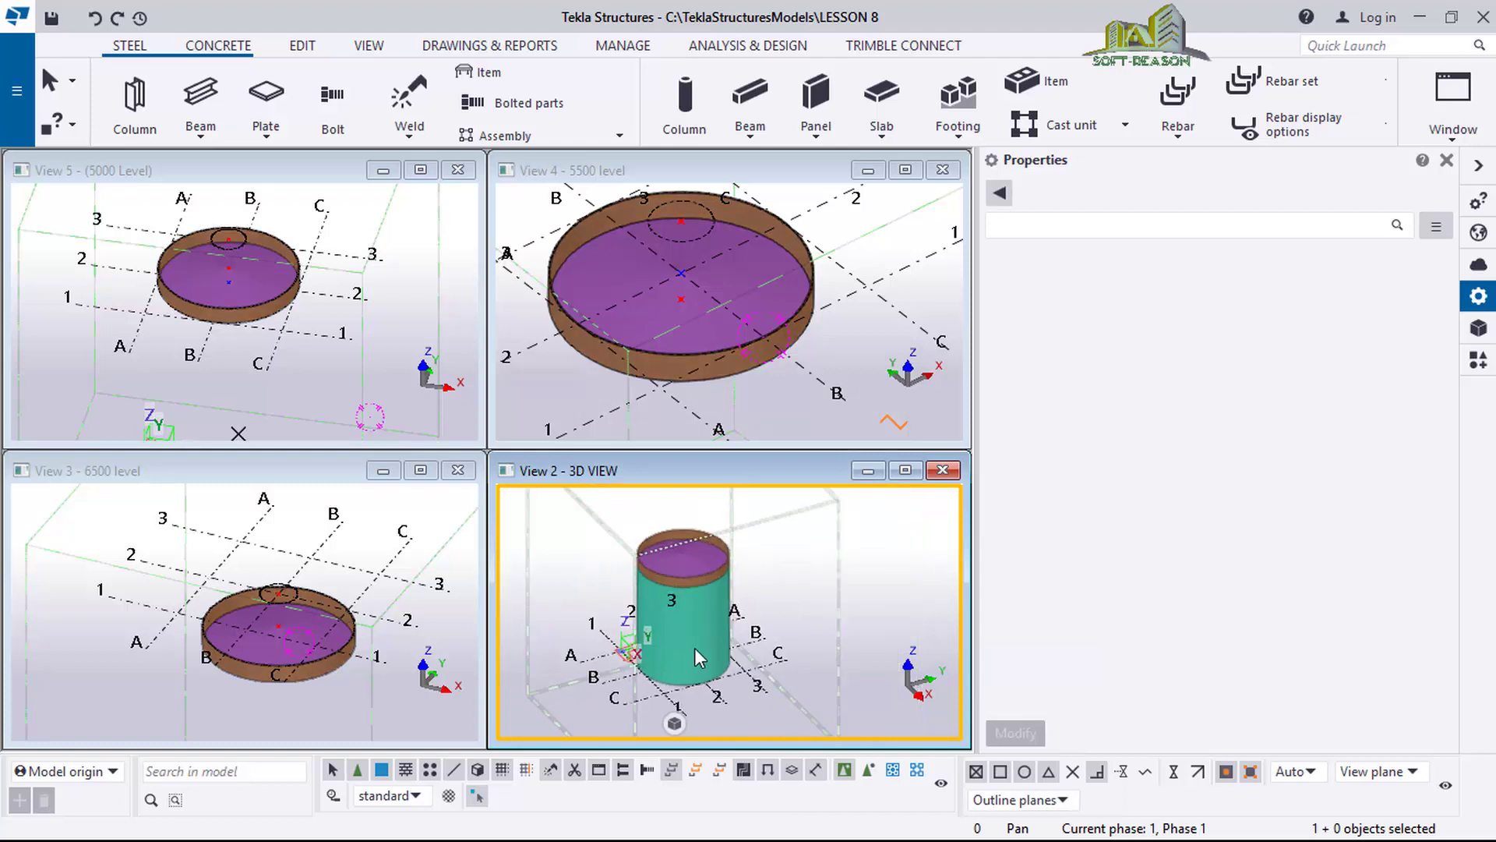
scroll(684, 653, "up", 2)
middle_click_drag(685, 656, 676, 586)
scroll(676, 586, "up", 3)
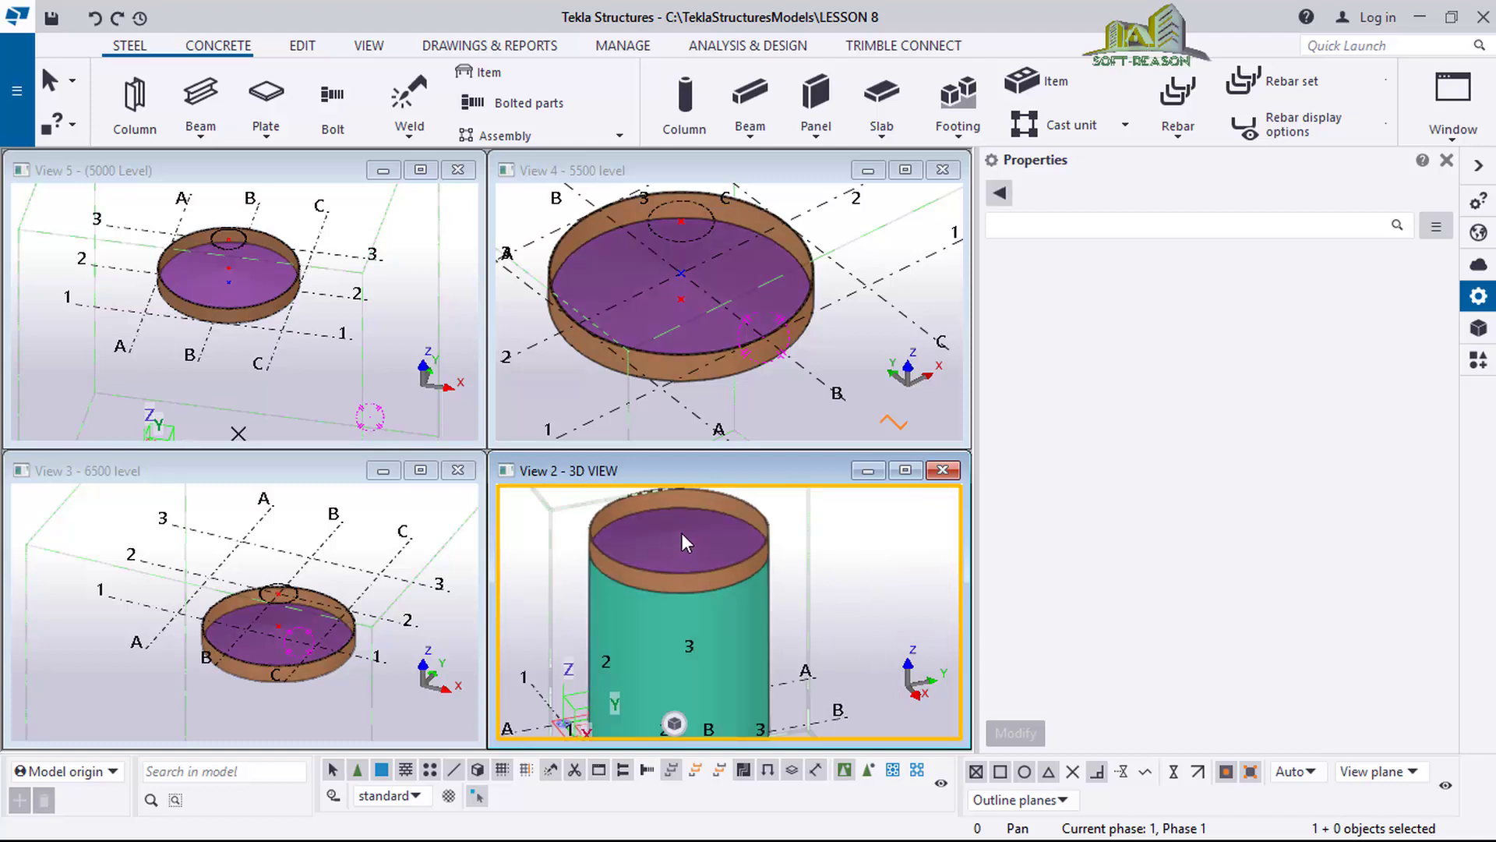
left_click(687, 535)
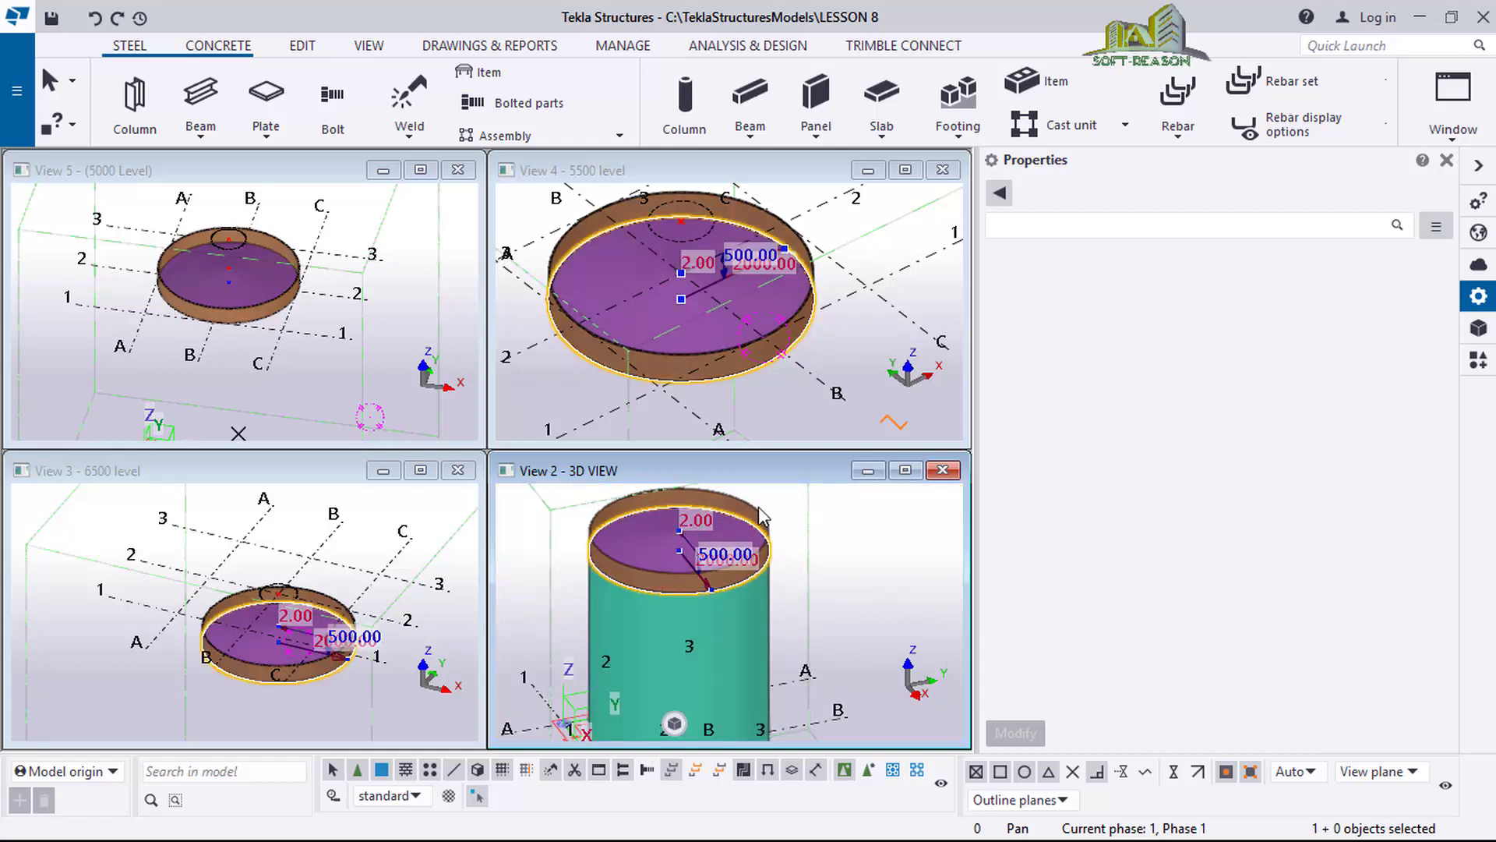
left_click(728, 655)
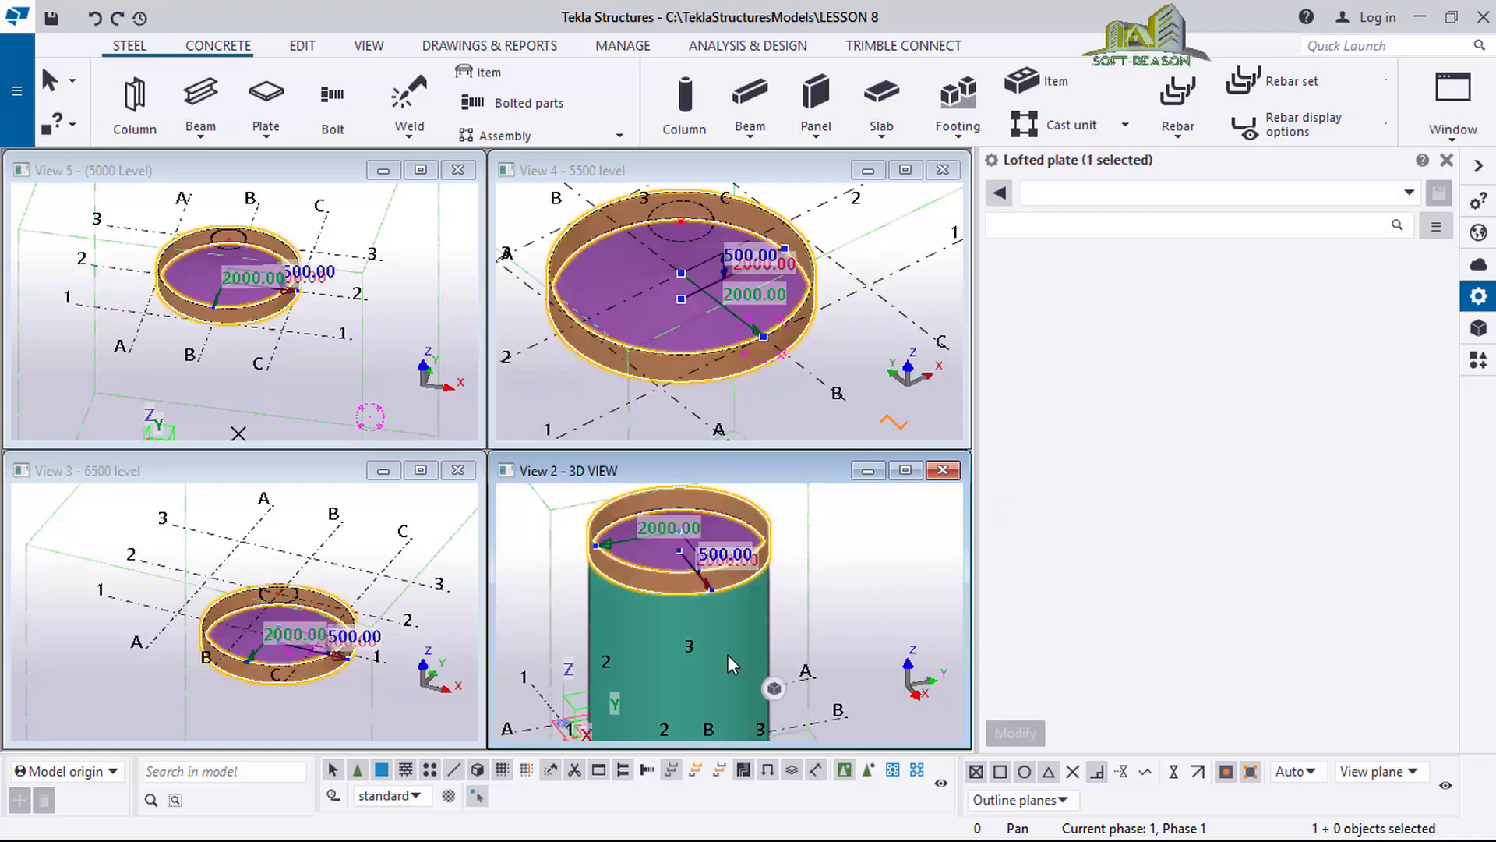
scroll(693, 675, "down", 2)
scroll(690, 686, "down", 3)
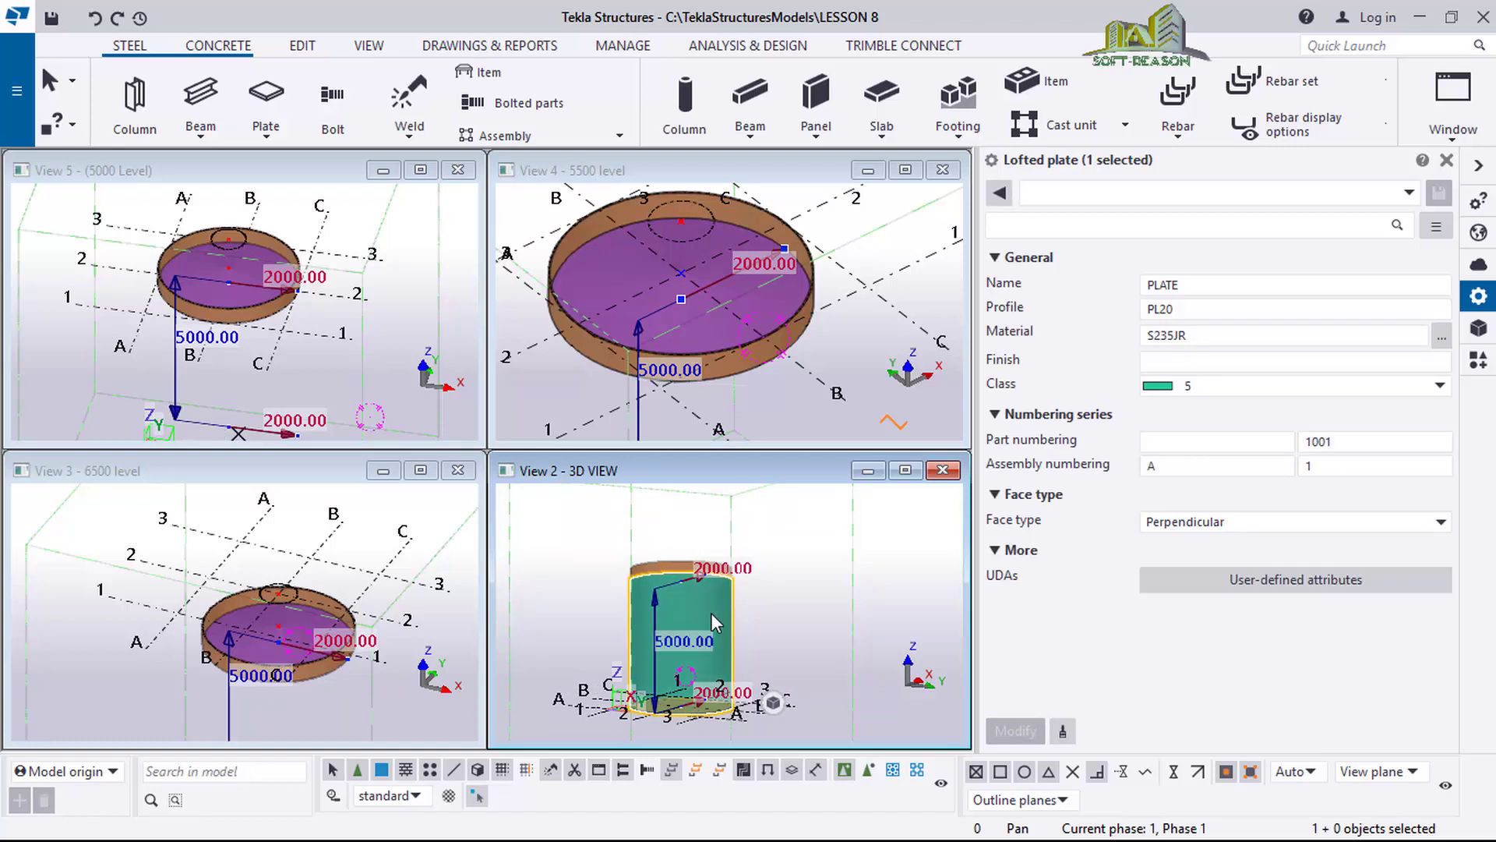
scroll(761, 567, "down", 3)
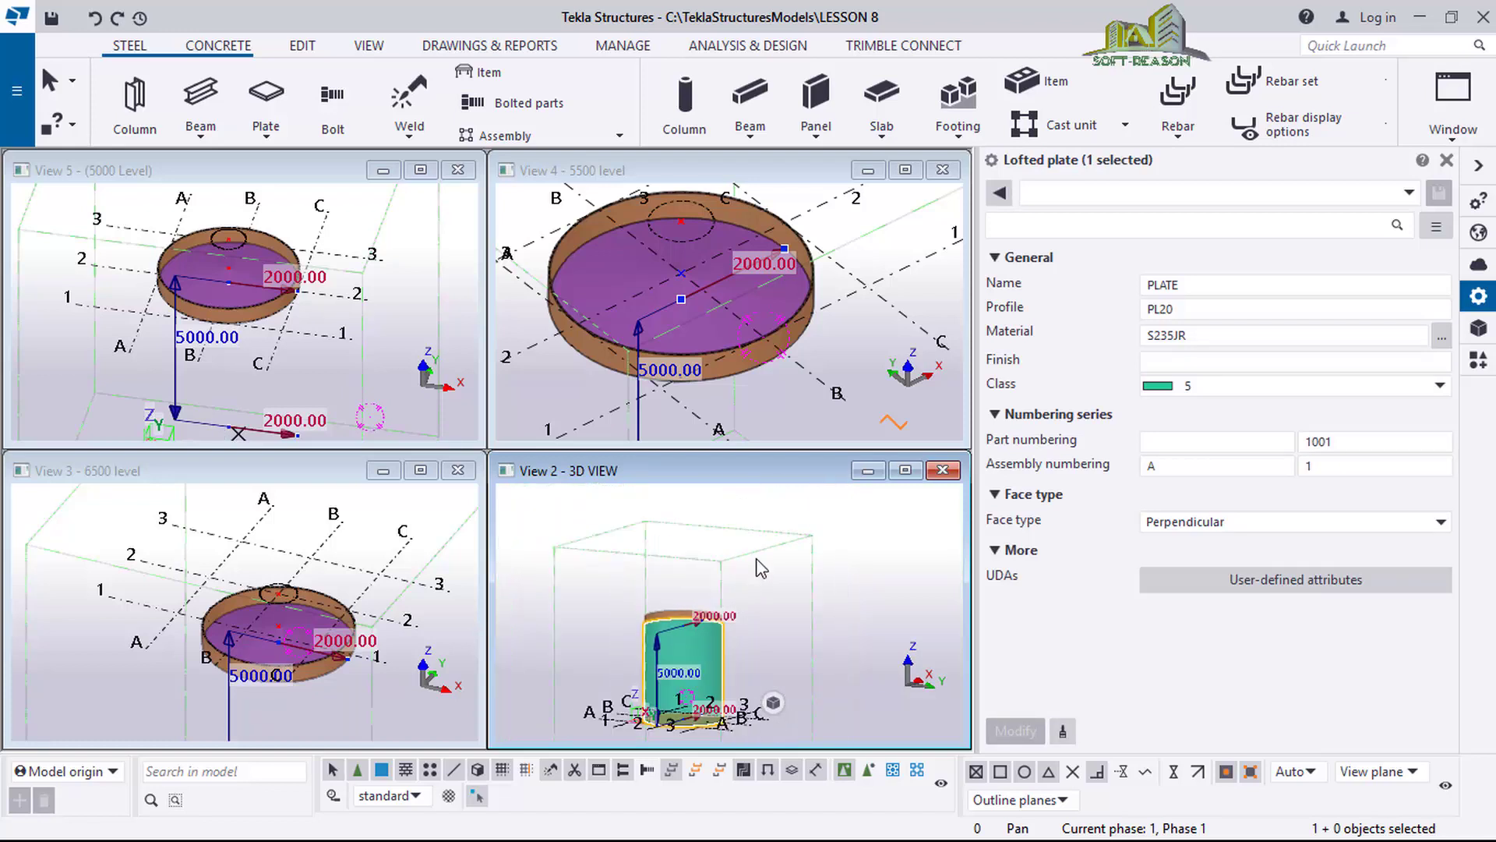
scroll(761, 568, "down", 2)
scroll(716, 649, "up", 3)
scroll(709, 618, "up", 2)
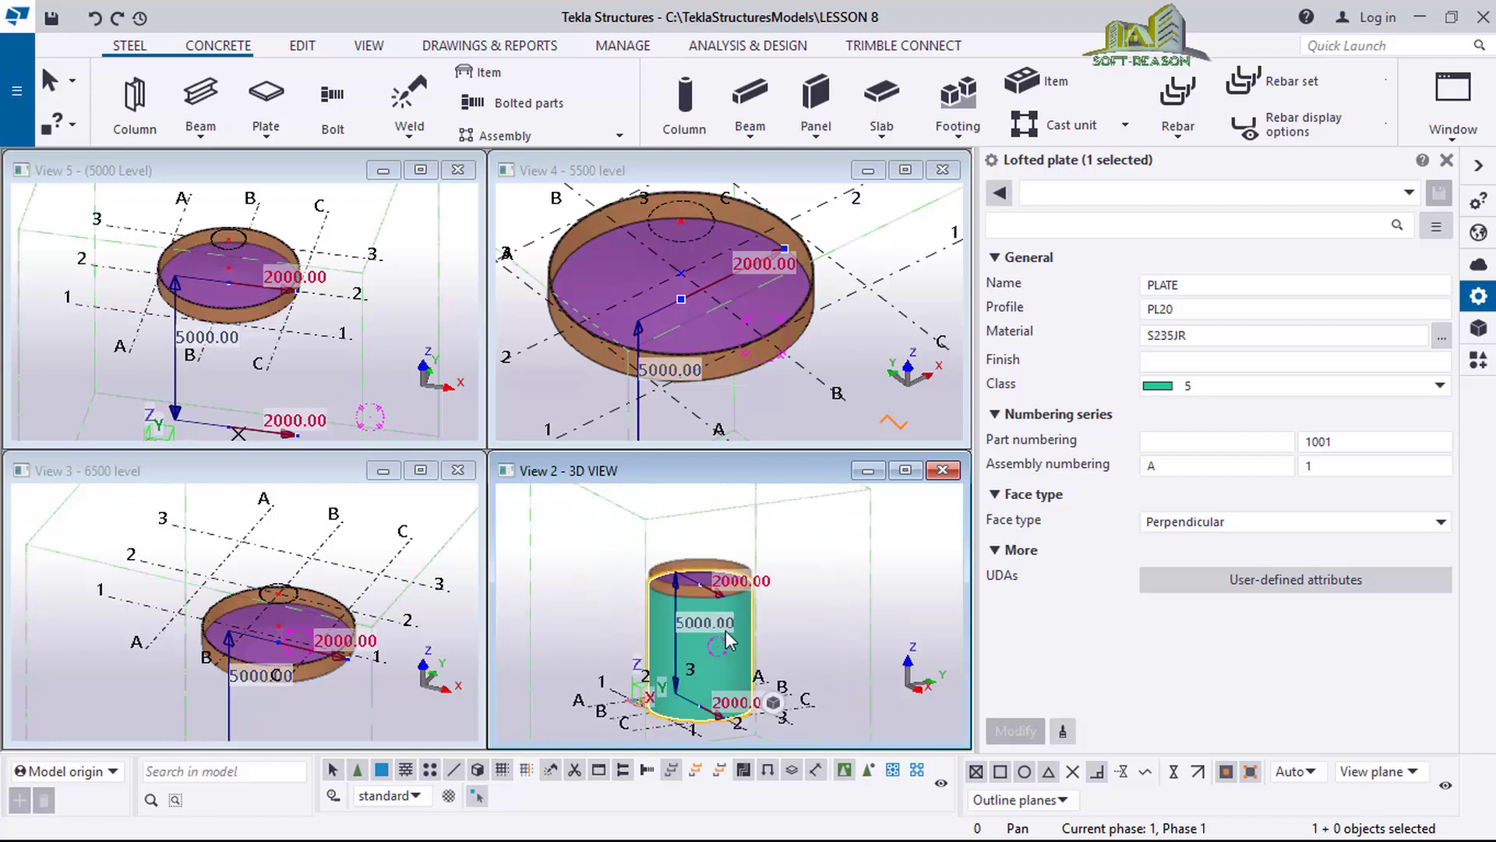
scroll(727, 641, "up", 3)
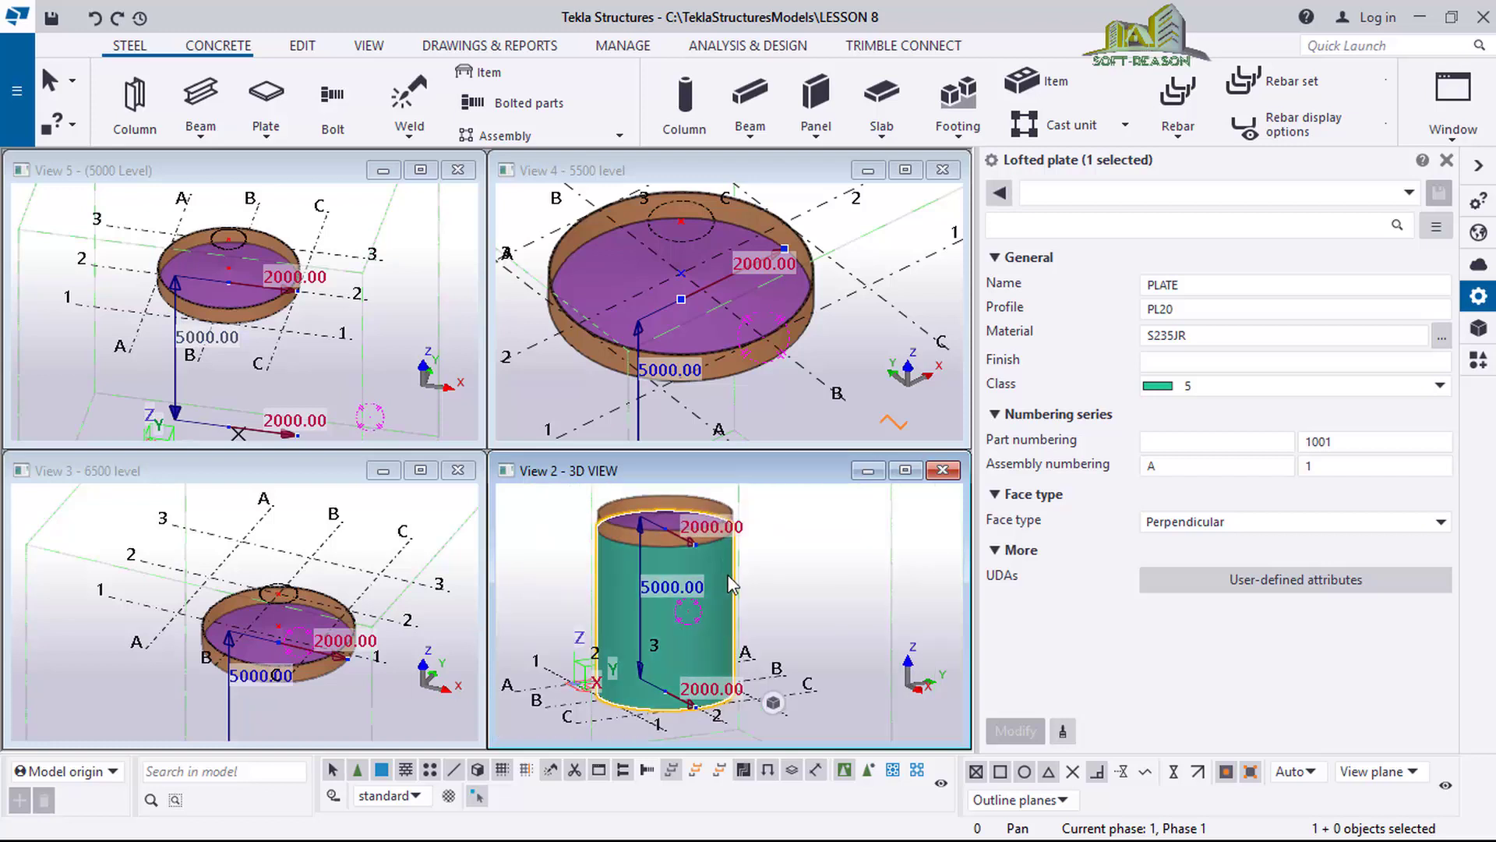
scroll(624, 625, "up", 2)
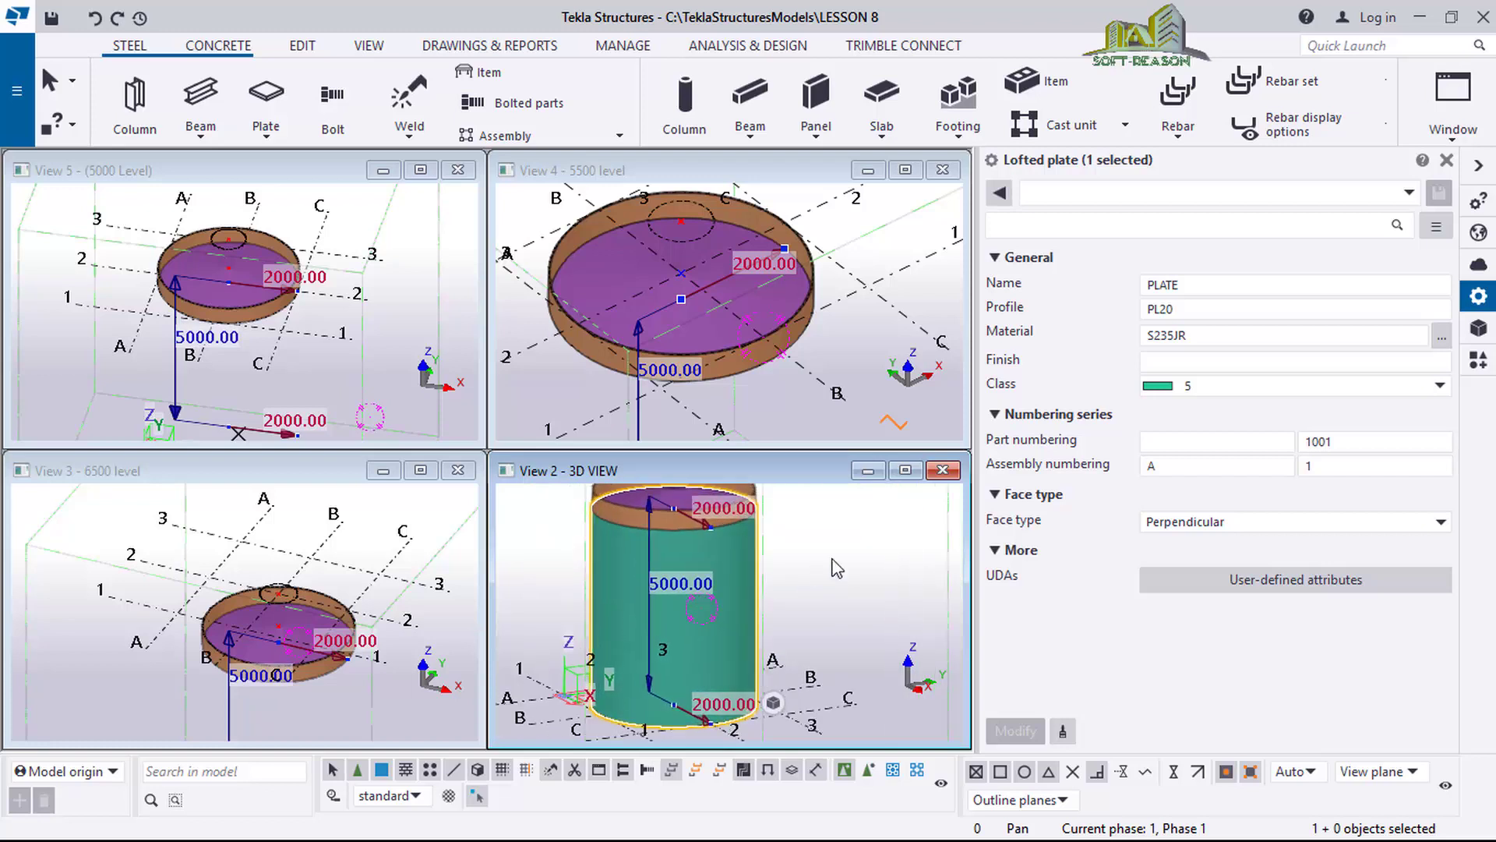
scroll(679, 636, "down", 2)
key("Escape")
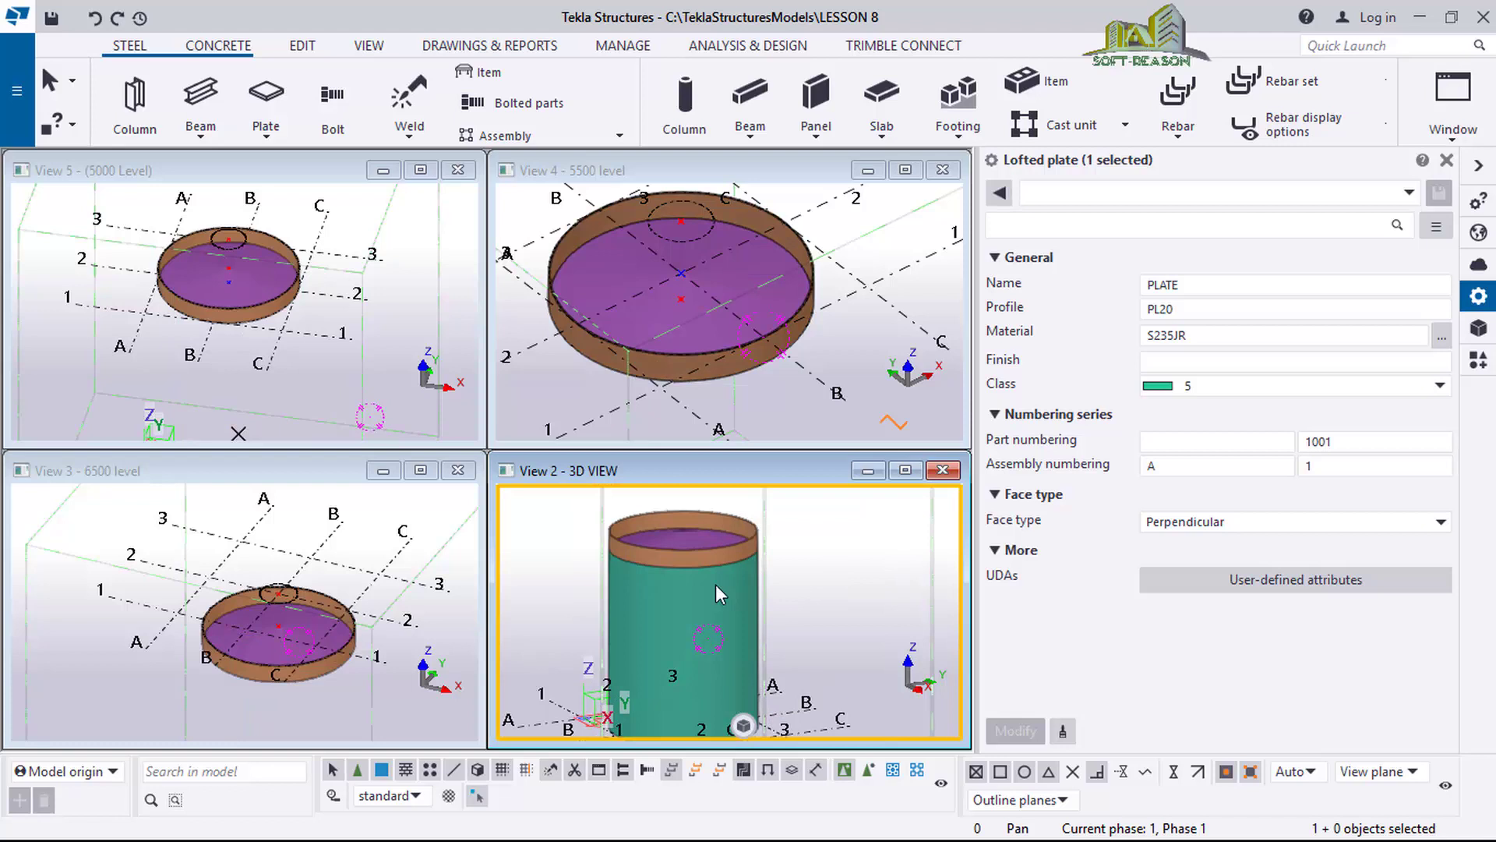
scroll(721, 561, "up", 3)
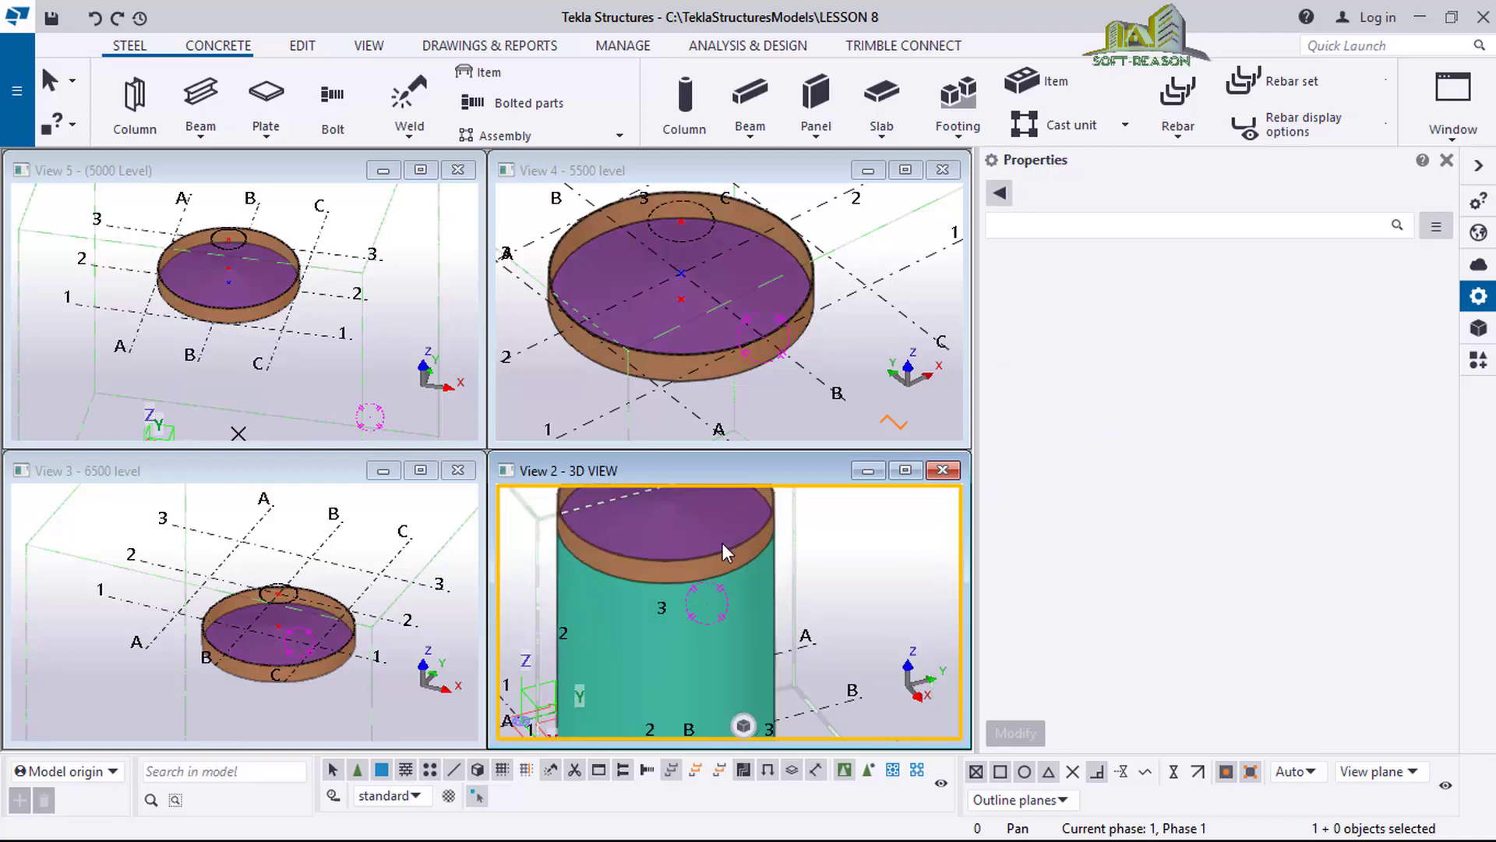
scroll(723, 543, "down", 3)
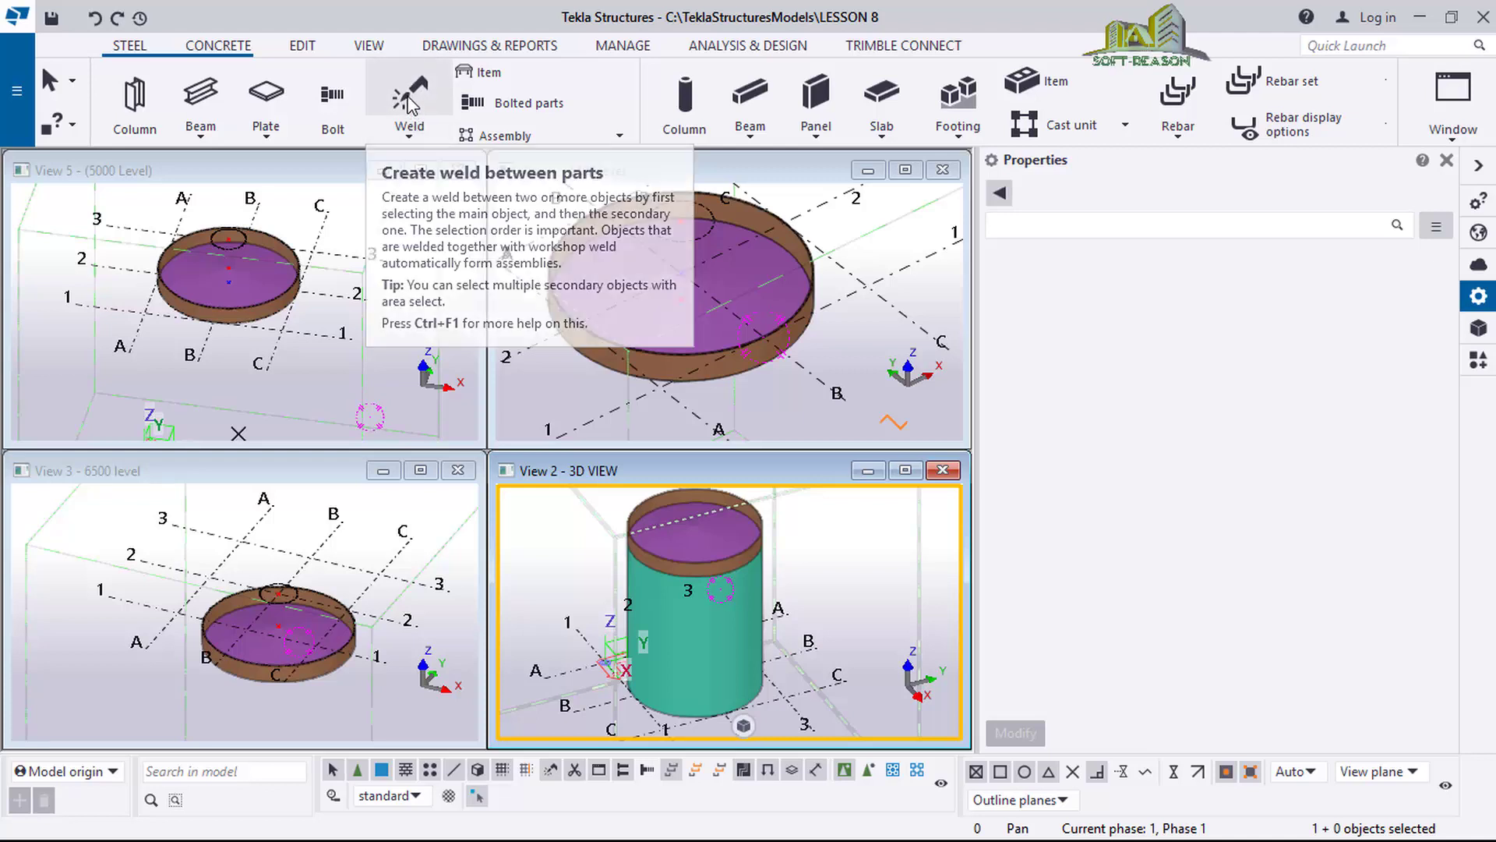
Weld the cylindrical shell to the top ring with a 6 mm all-around workshop fillet.
left_click(410, 121)
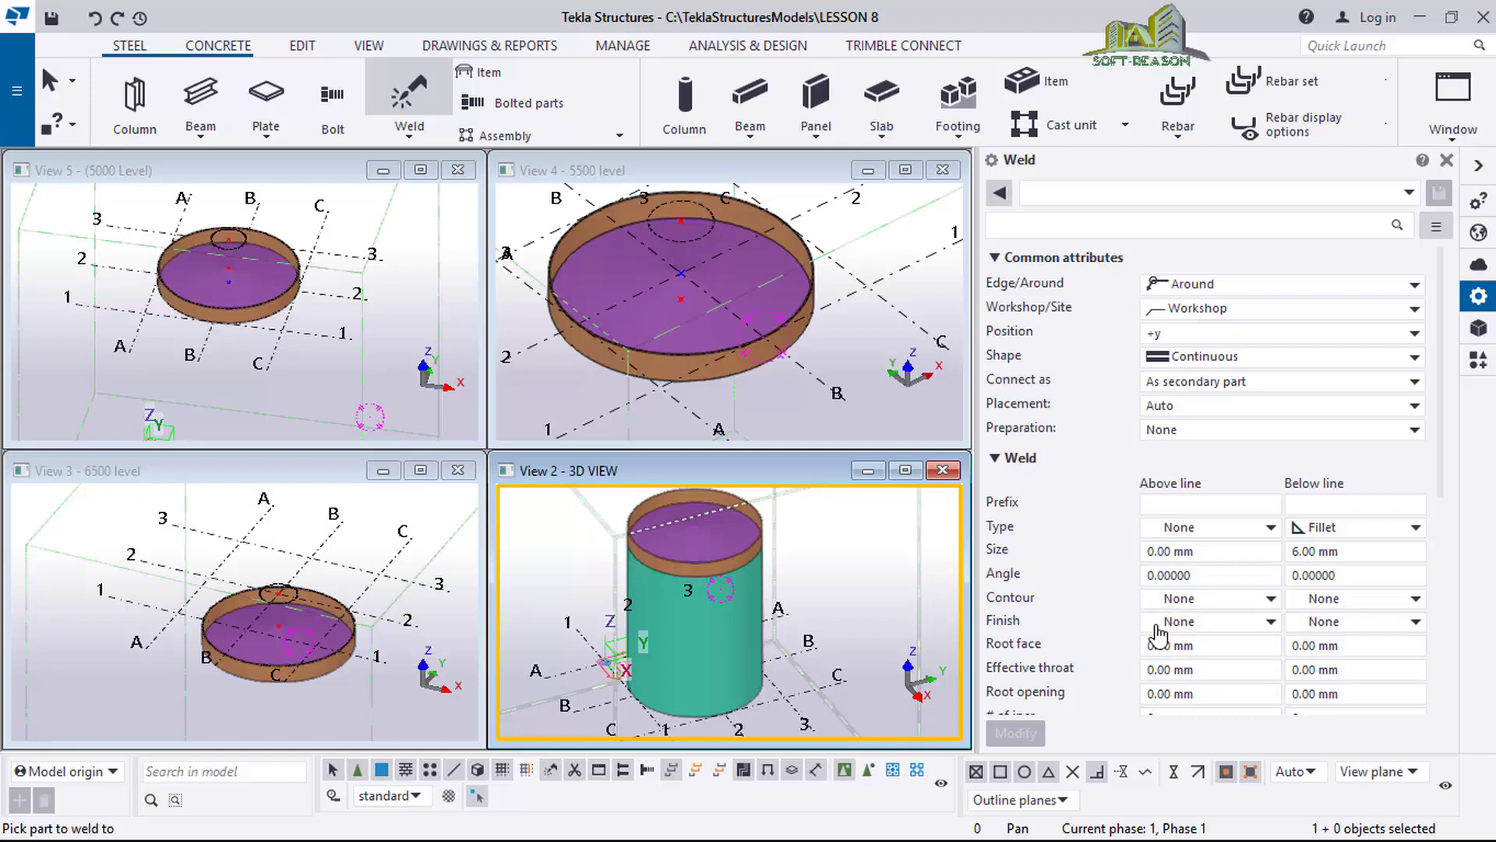
scroll(707, 648, "up", 3)
scroll(707, 647, "down", 2)
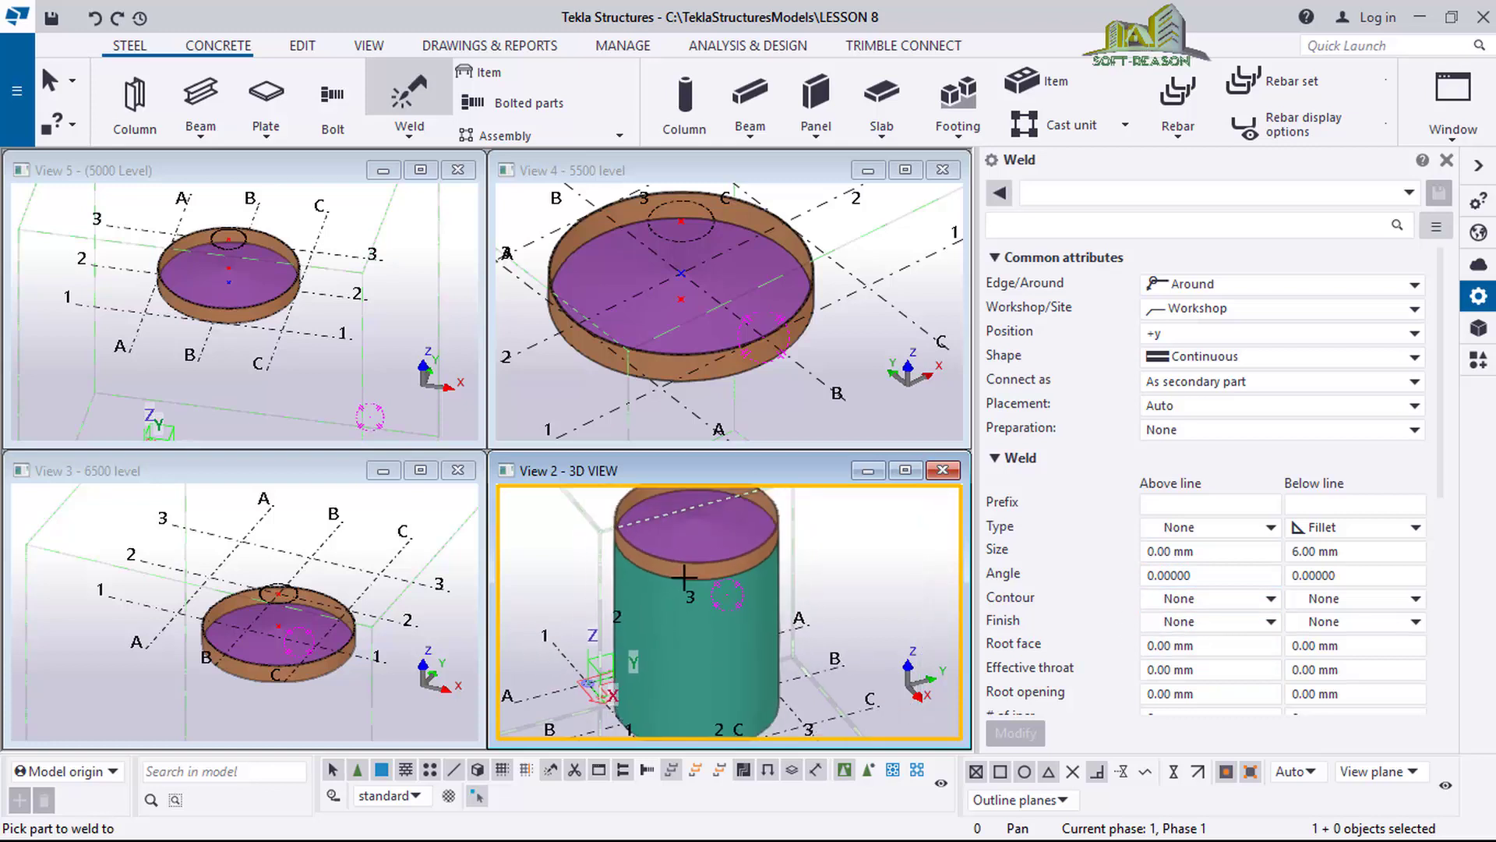
left_click(698, 573)
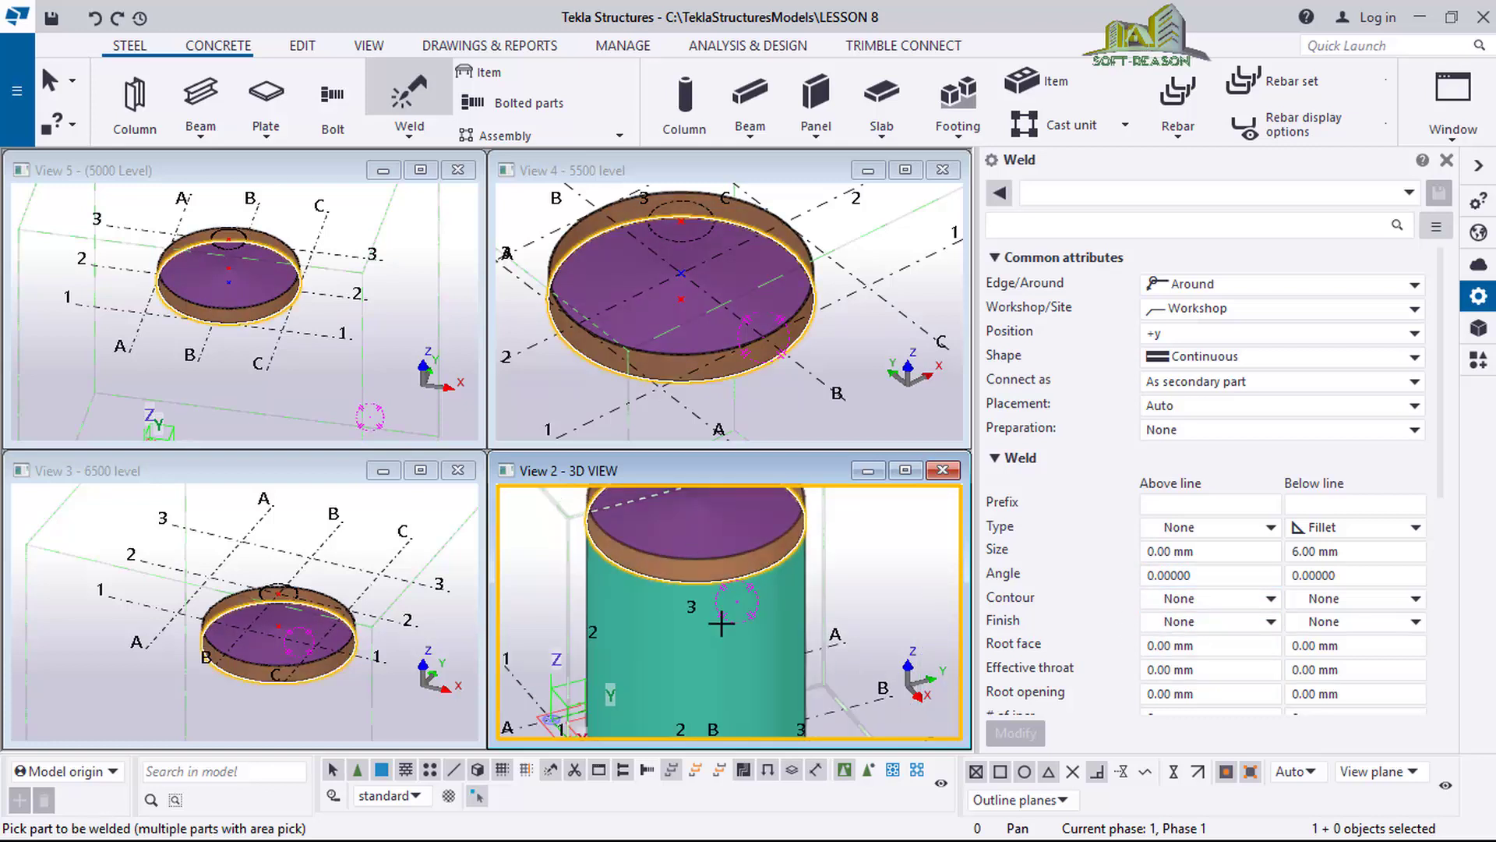
scroll(711, 649, "up", 2)
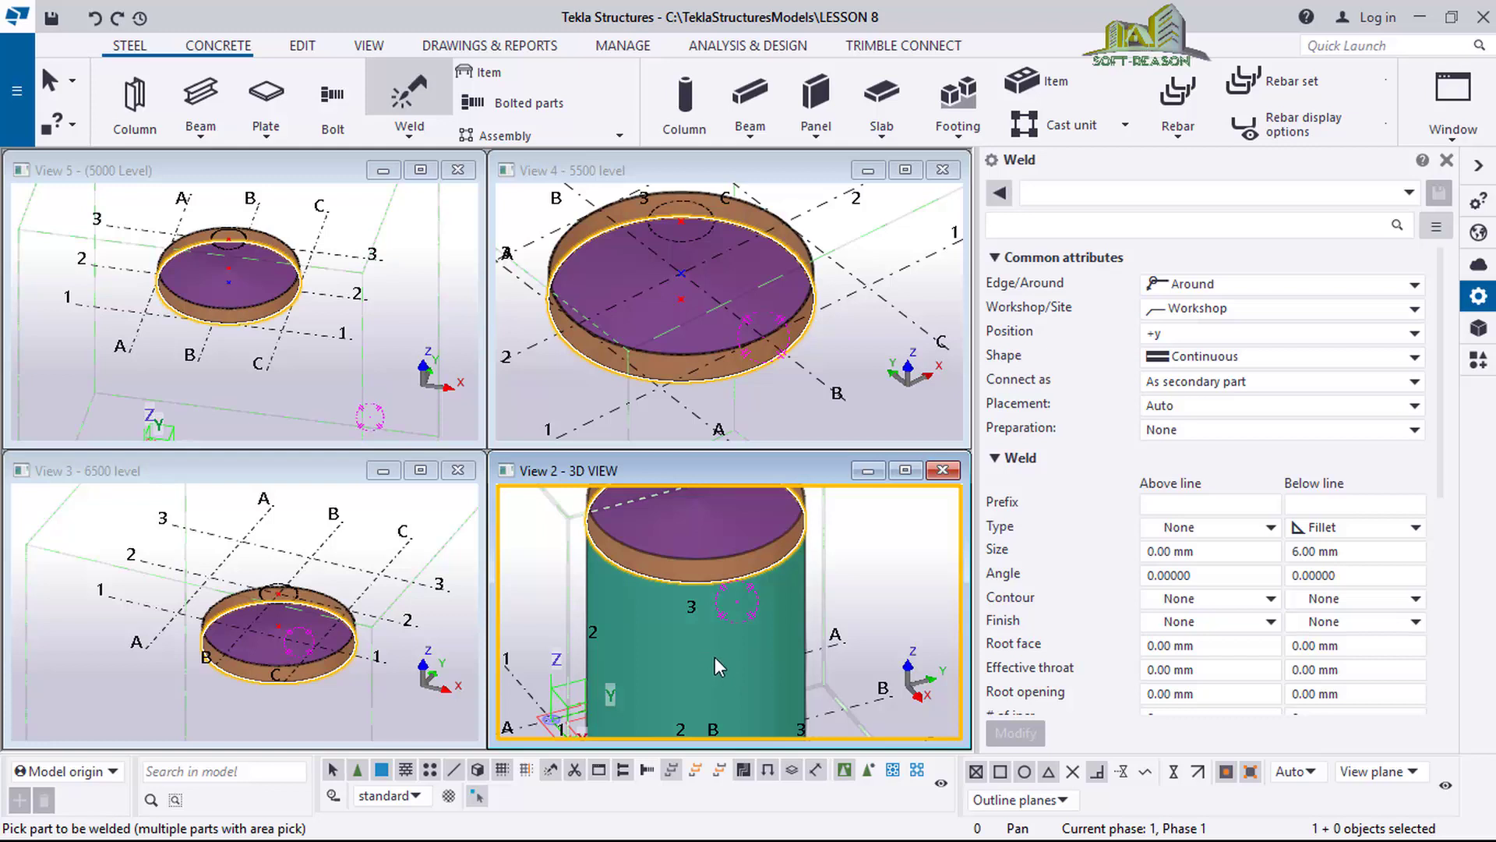
left_click(714, 657)
Add a second weld joining the cylindrical shell to the top ring.
scroll(650, 648, "down", 2)
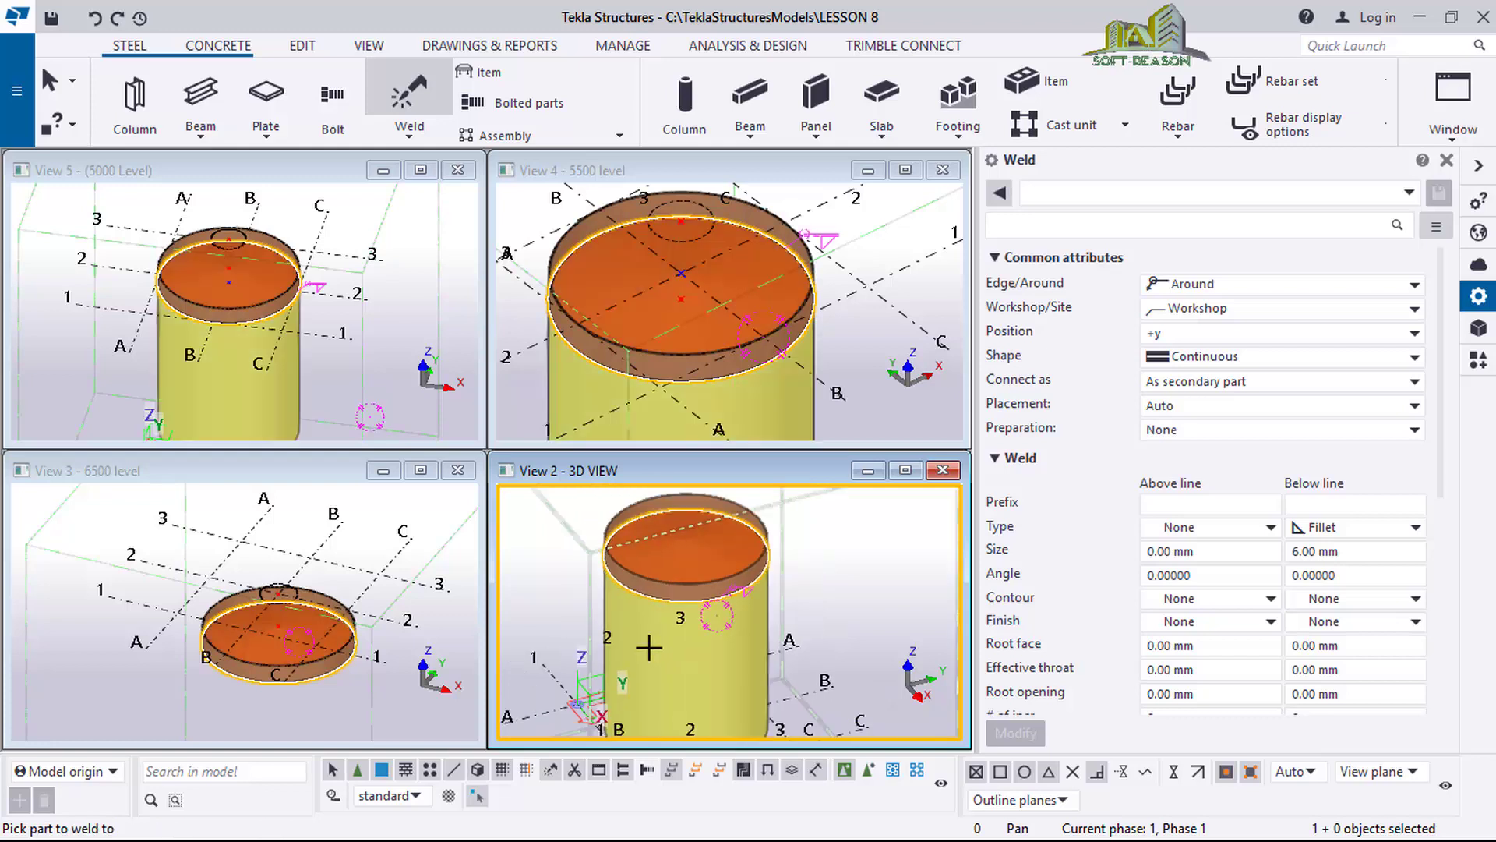
scroll(725, 570, "up", 1)
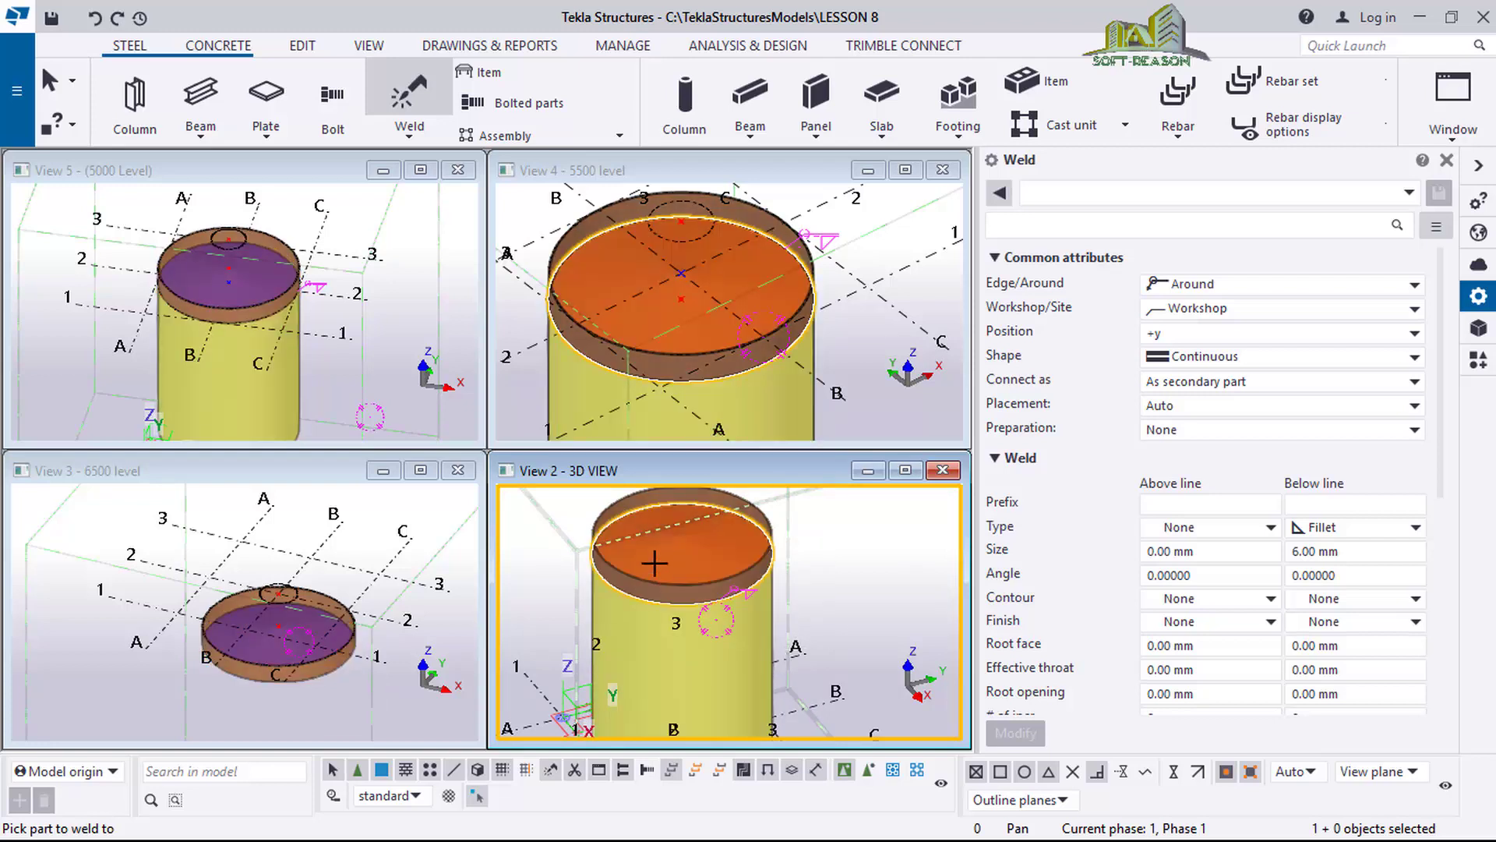
scroll(758, 606, "up", 1)
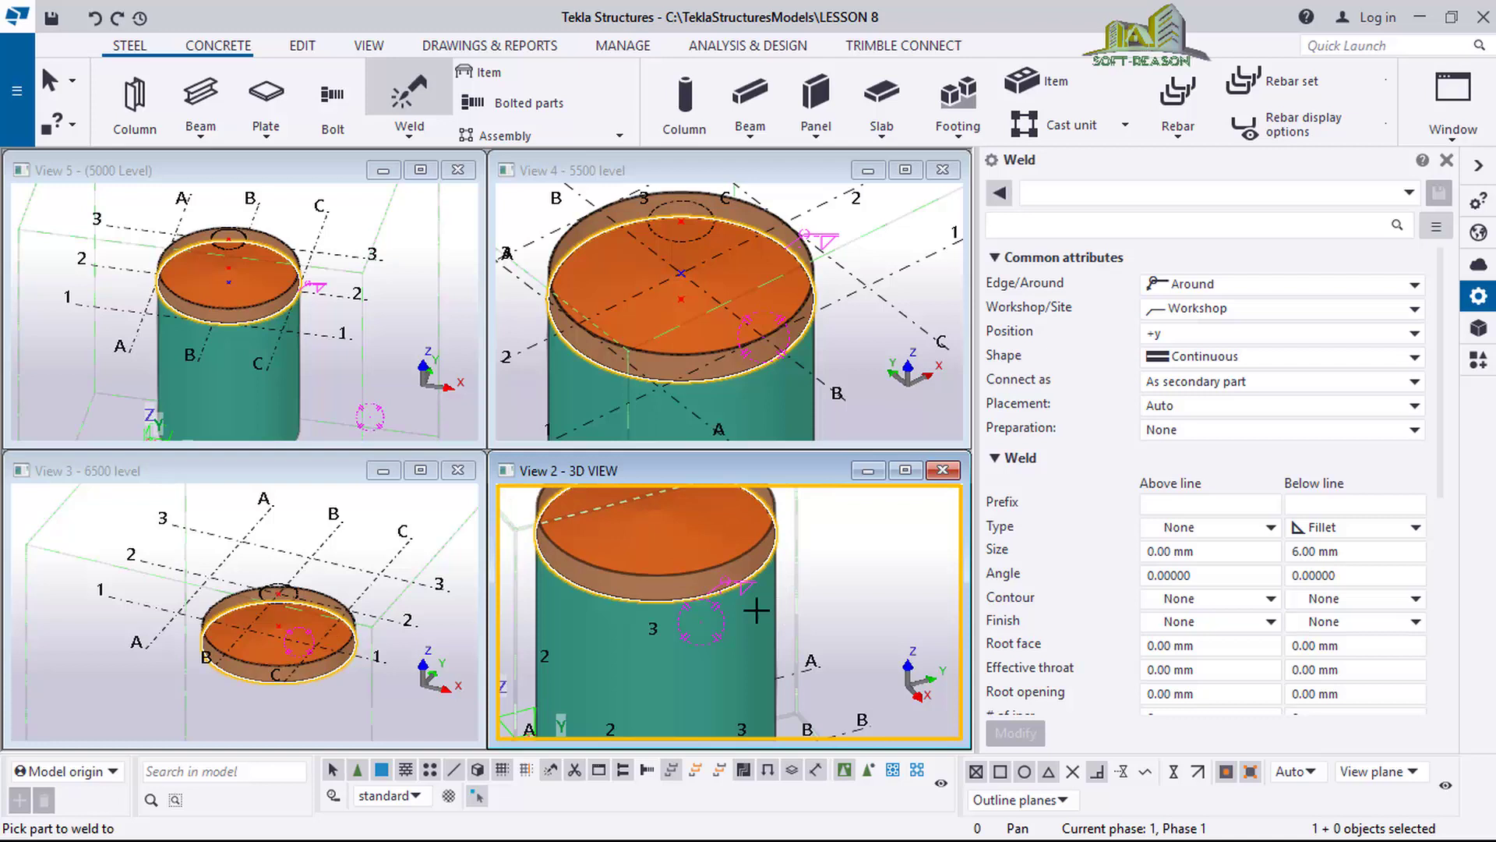
left_click(758, 610)
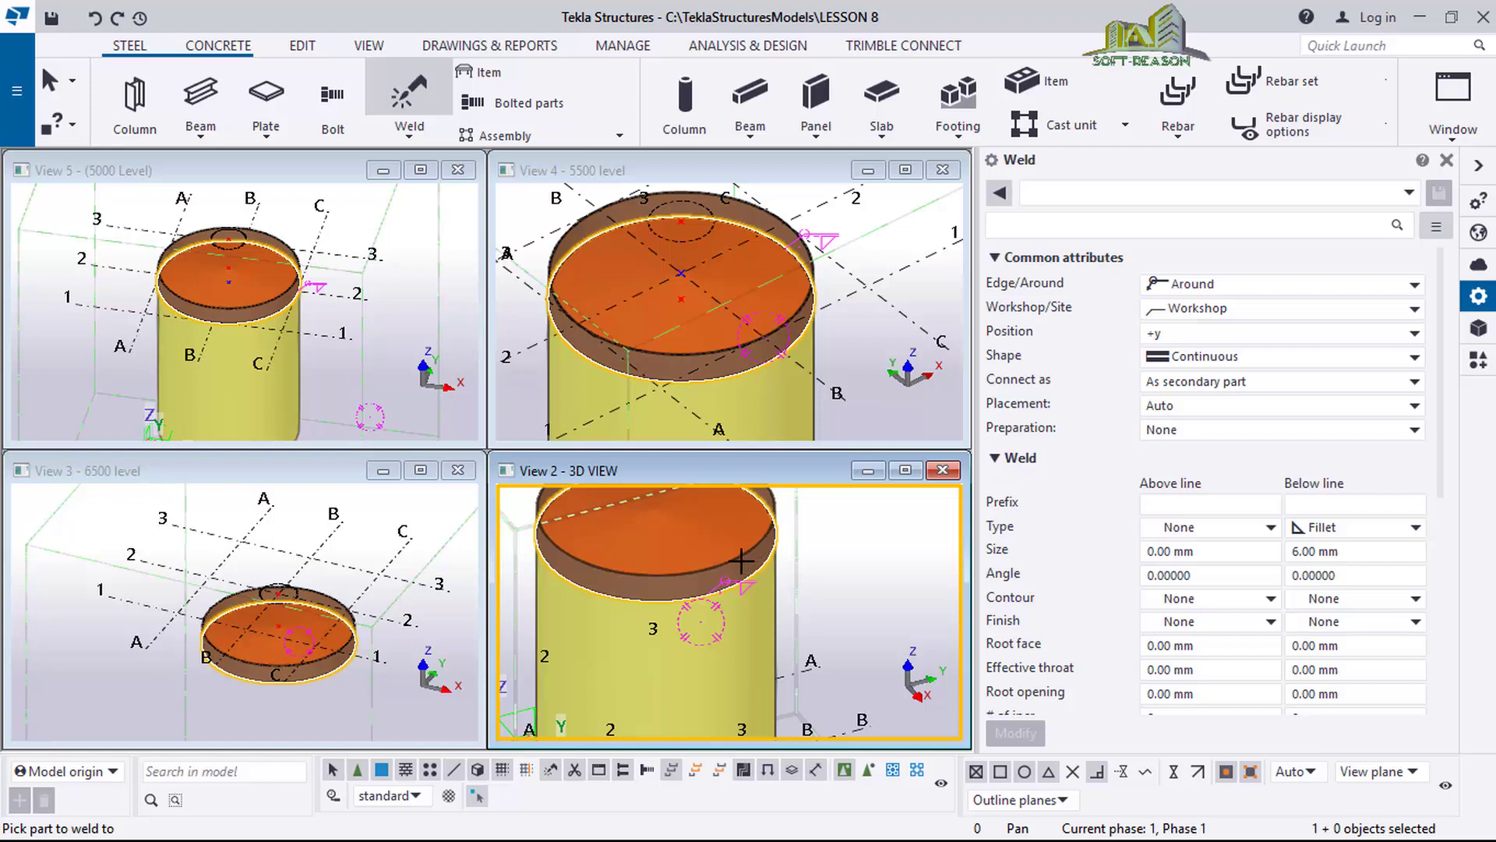
left_click(763, 590)
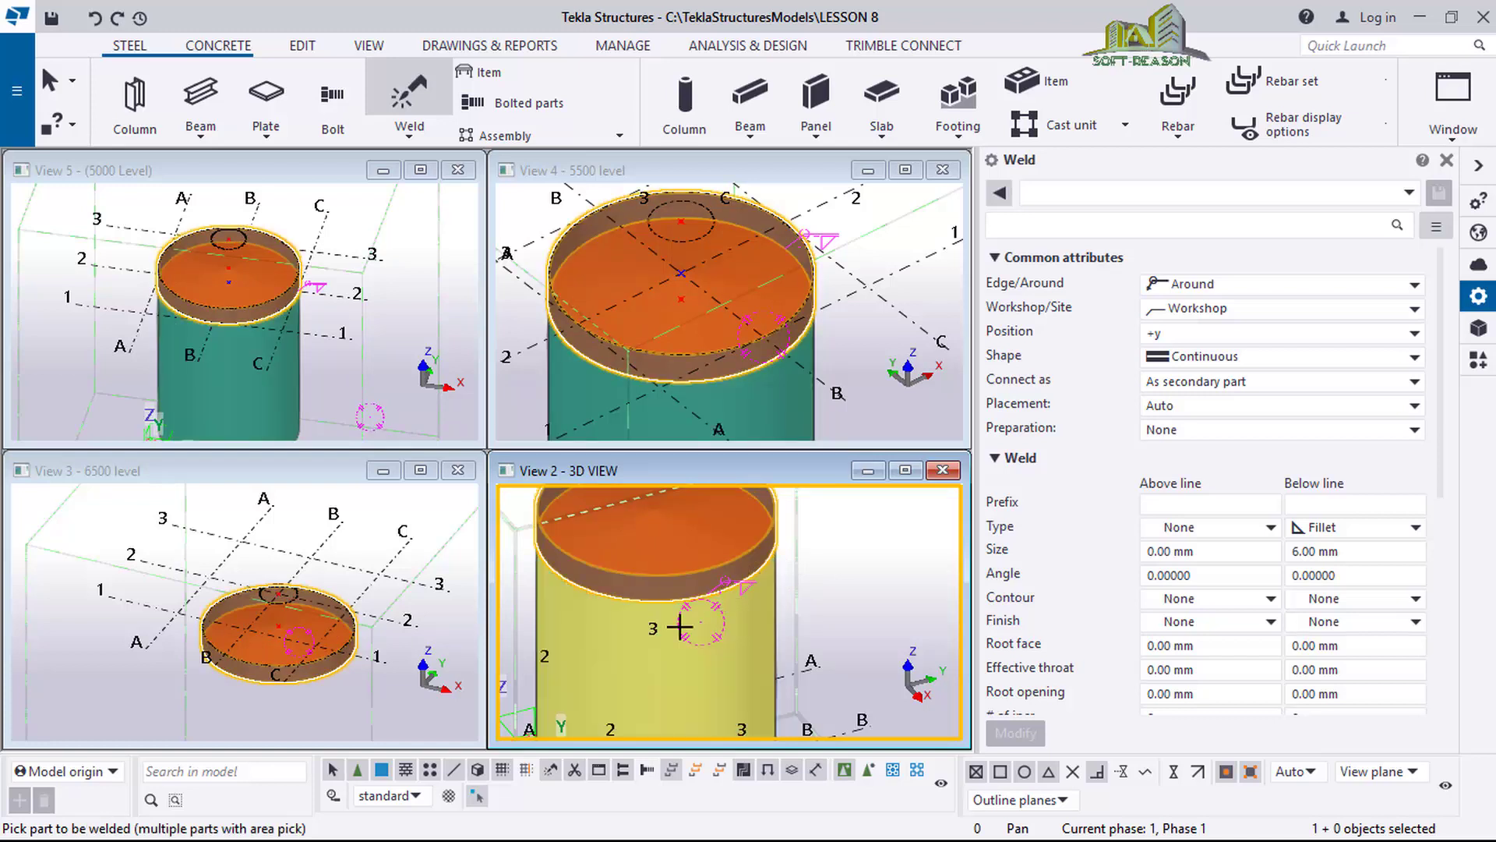
left_click(763, 634)
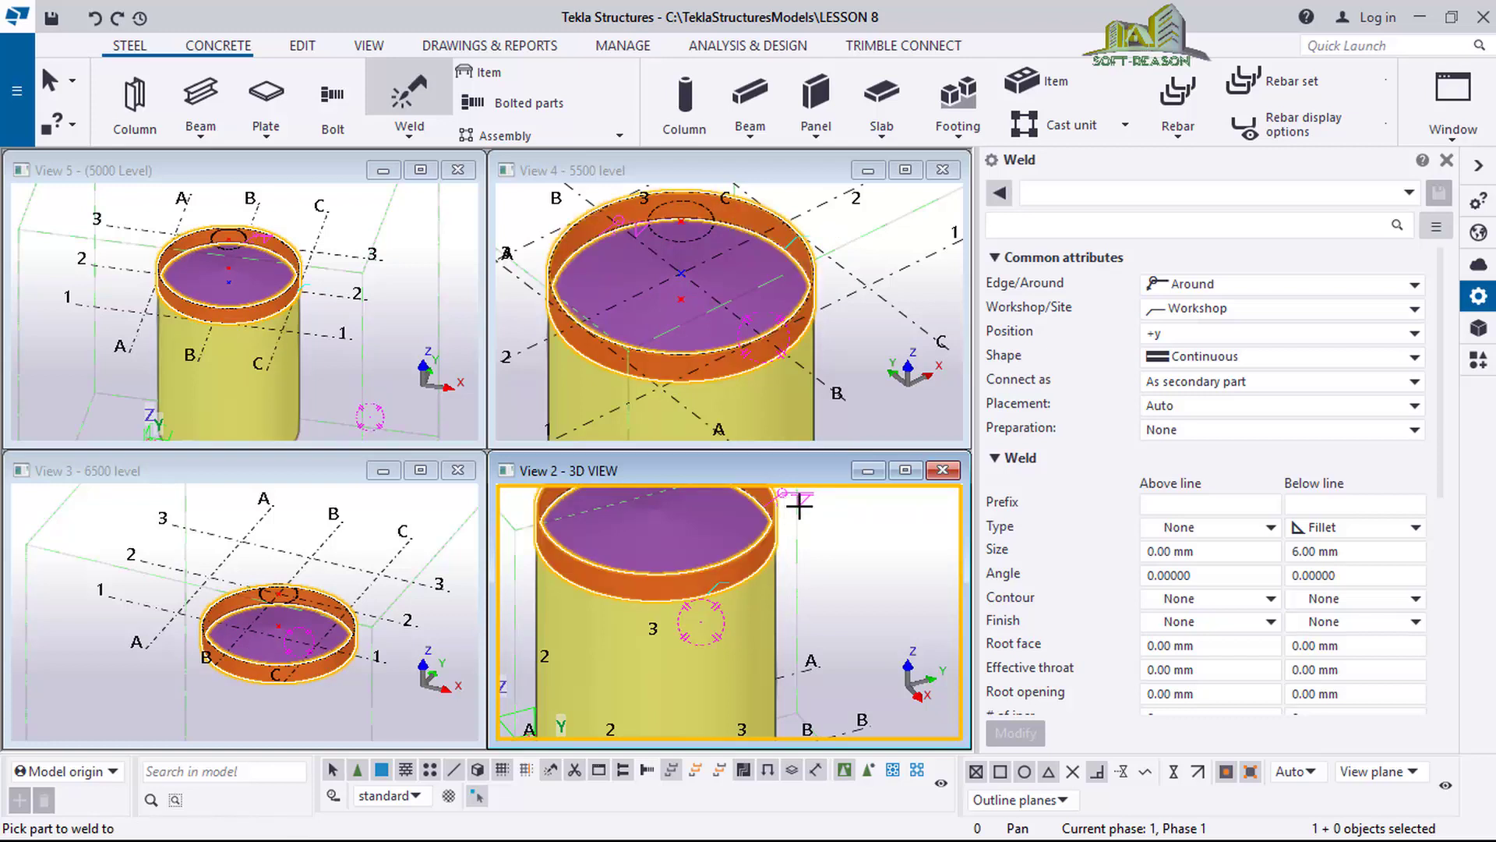
Orbit the 3D view to a low angle showing the underside of the shell.
scroll(761, 592, "down", 5)
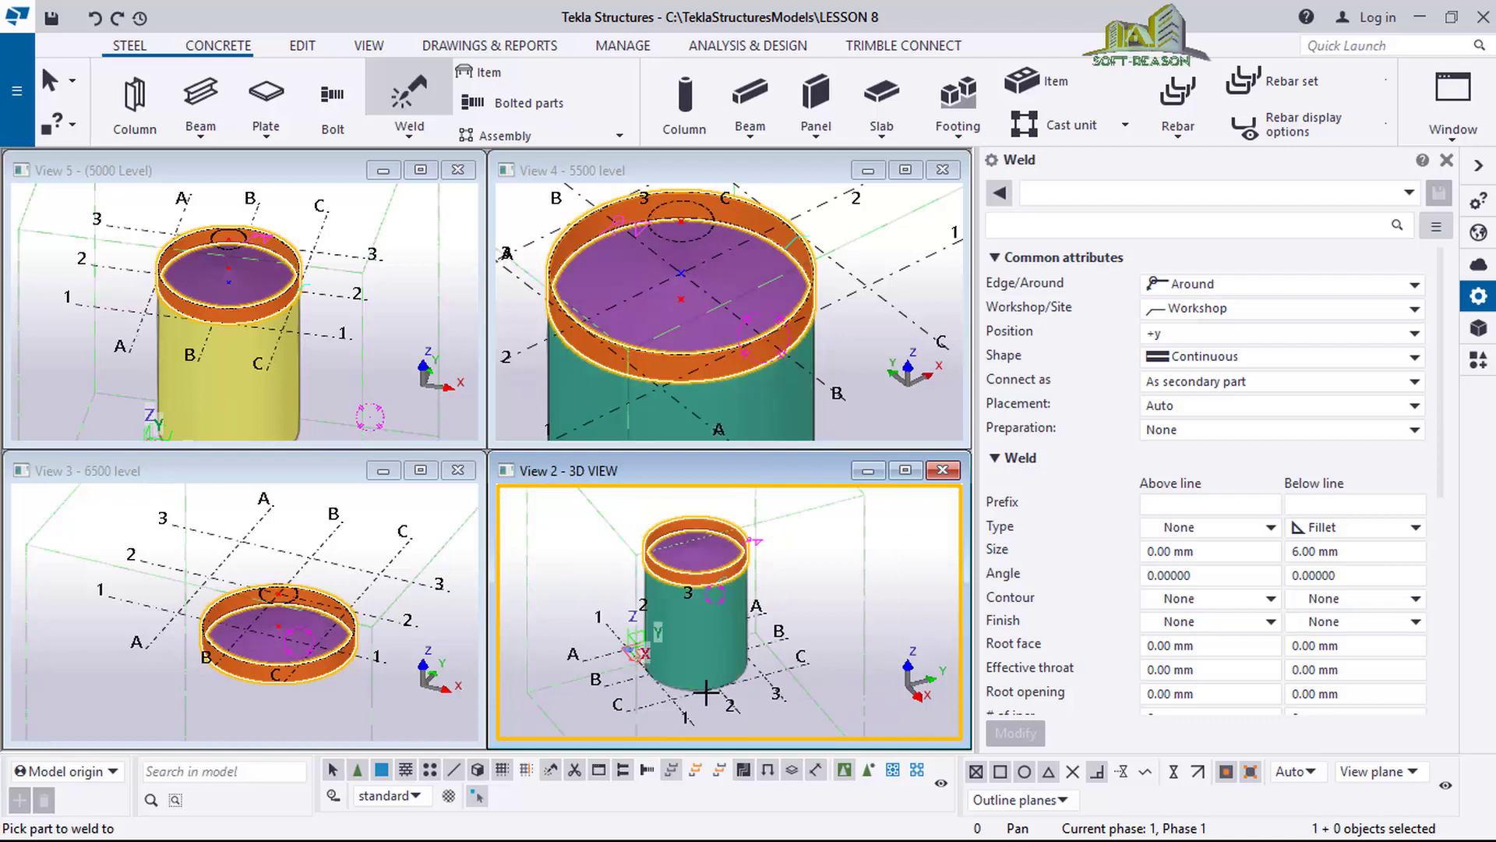
middle_click_drag(723, 645, 705, 624, "ctrl")
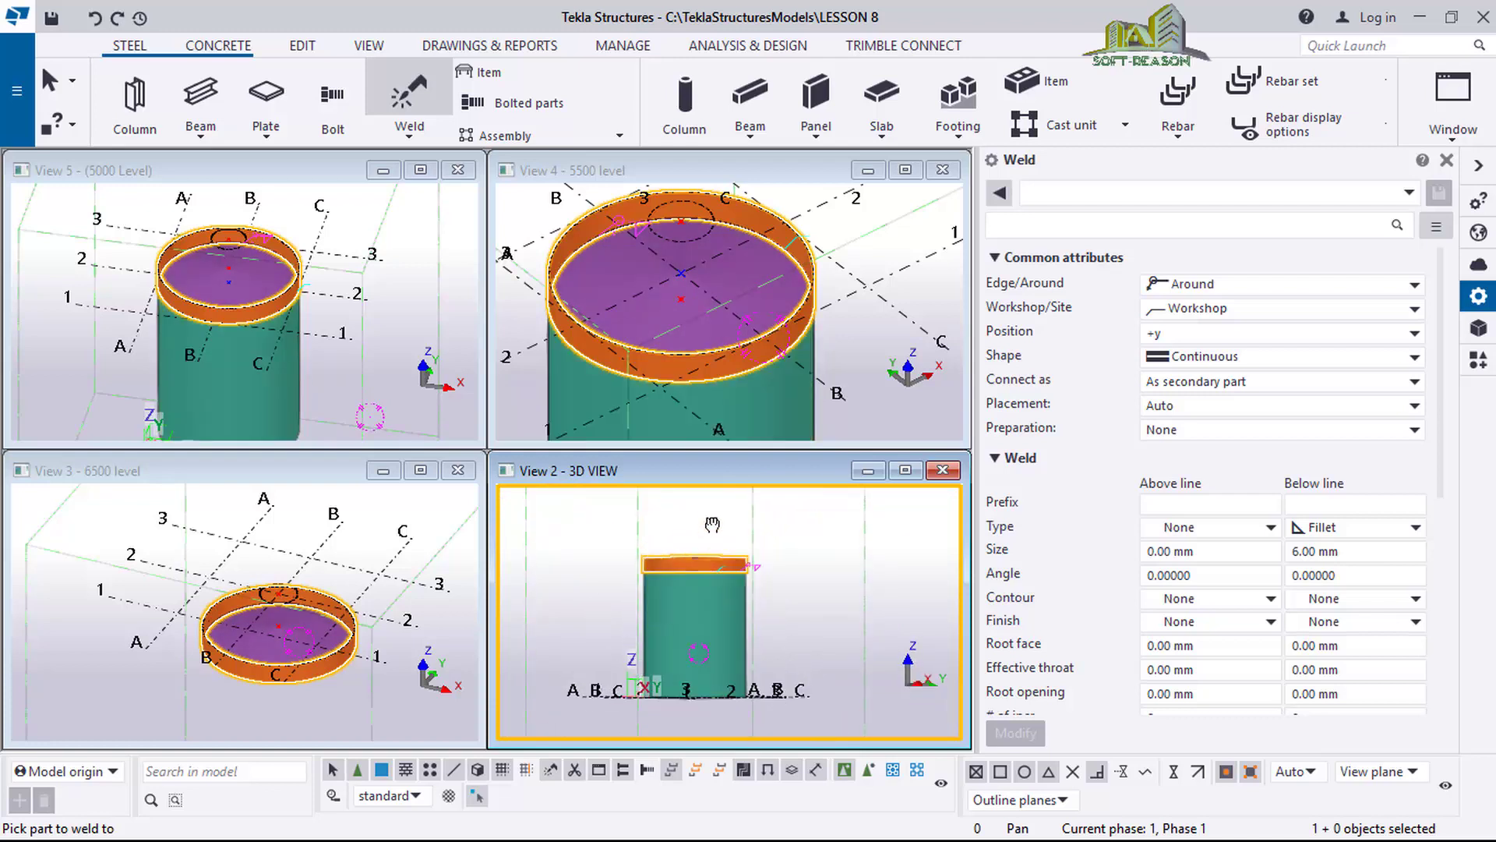
middle_click_drag(709, 507, 704, 707, "ctrl")
scroll(703, 707, "up", 1)
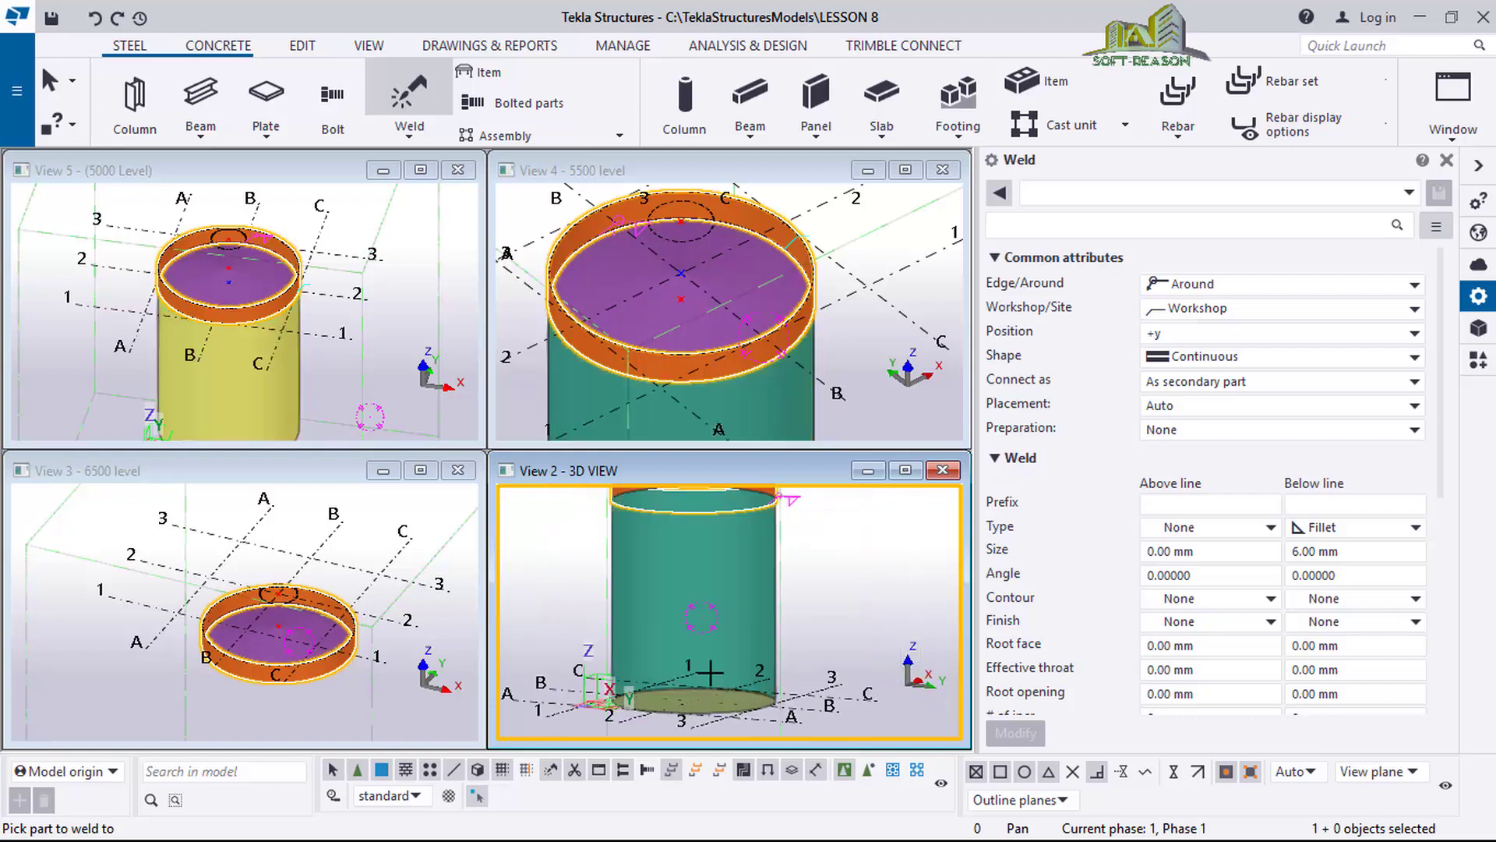
scroll(728, 592, "down", 2)
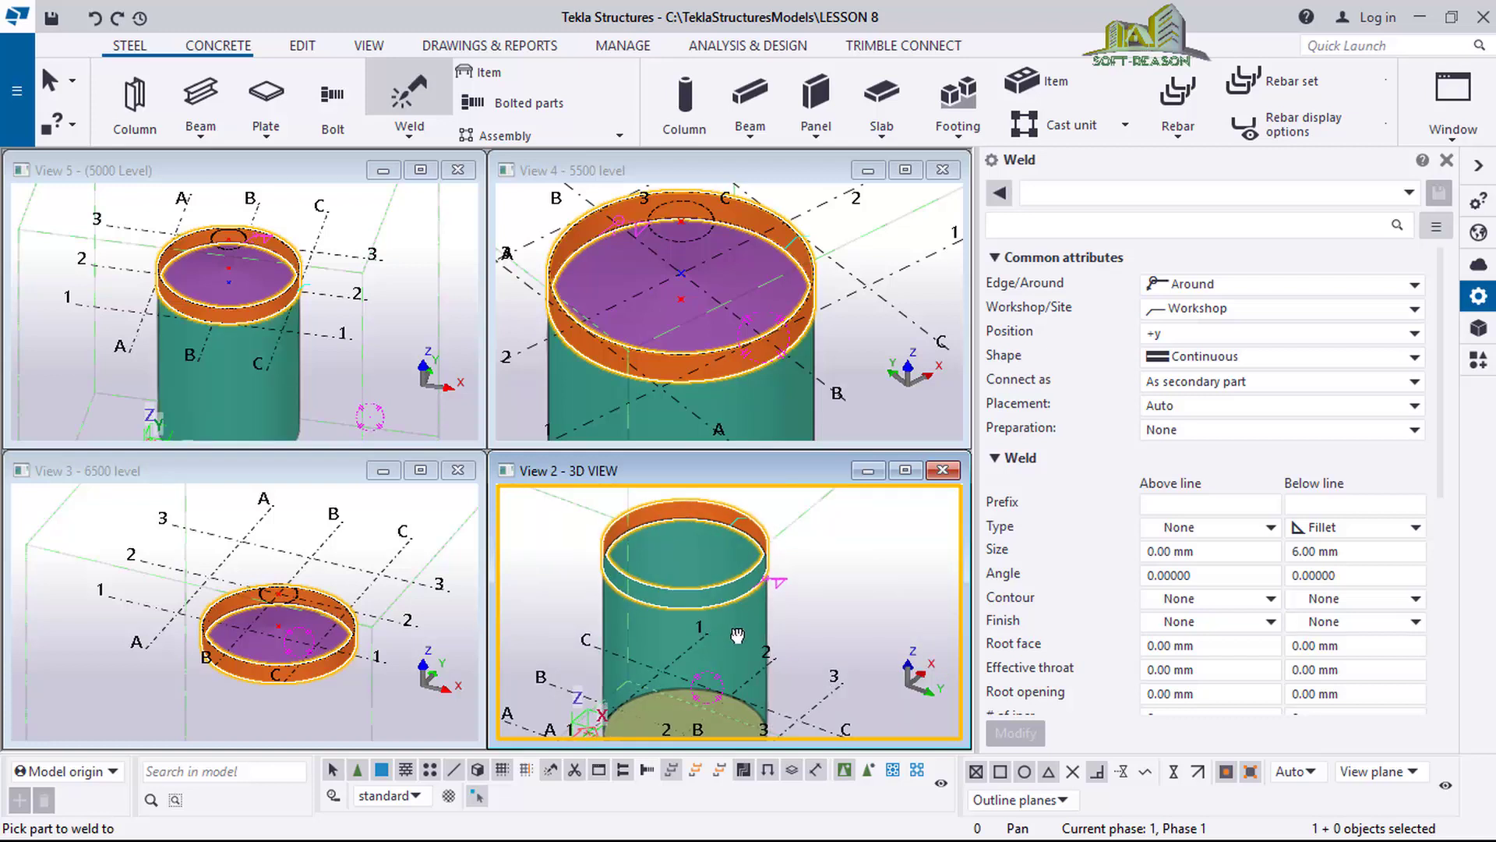
middle_click_drag(729, 592, 707, 718, "ctrl")
scroll(729, 570, "down", 1)
scroll(728, 678, "up", 3)
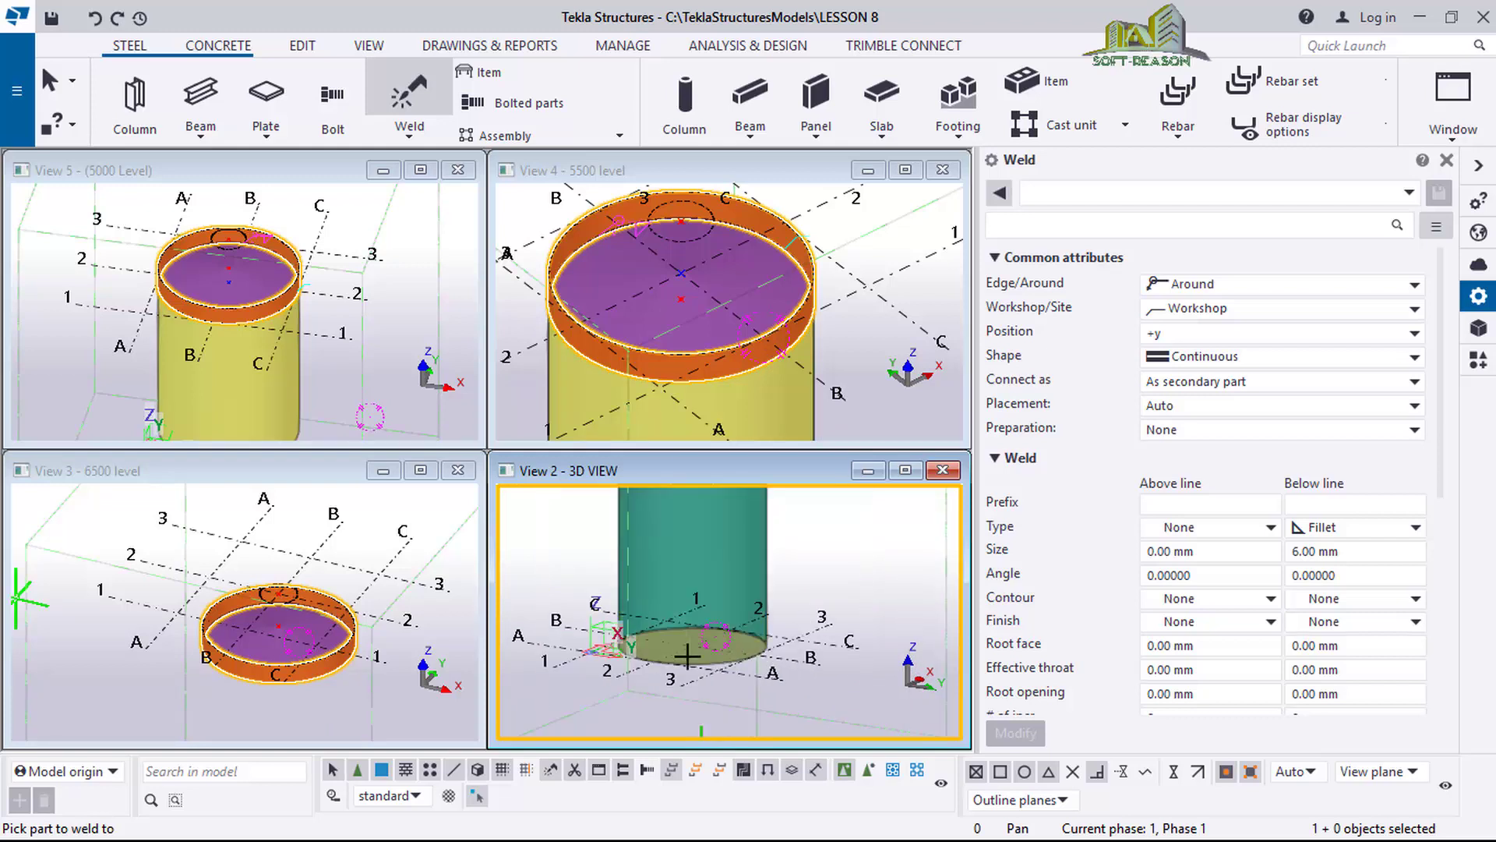
middle_click_drag(713, 564, 688, 774, "ctrl")
scroll(683, 654, "down", 3)
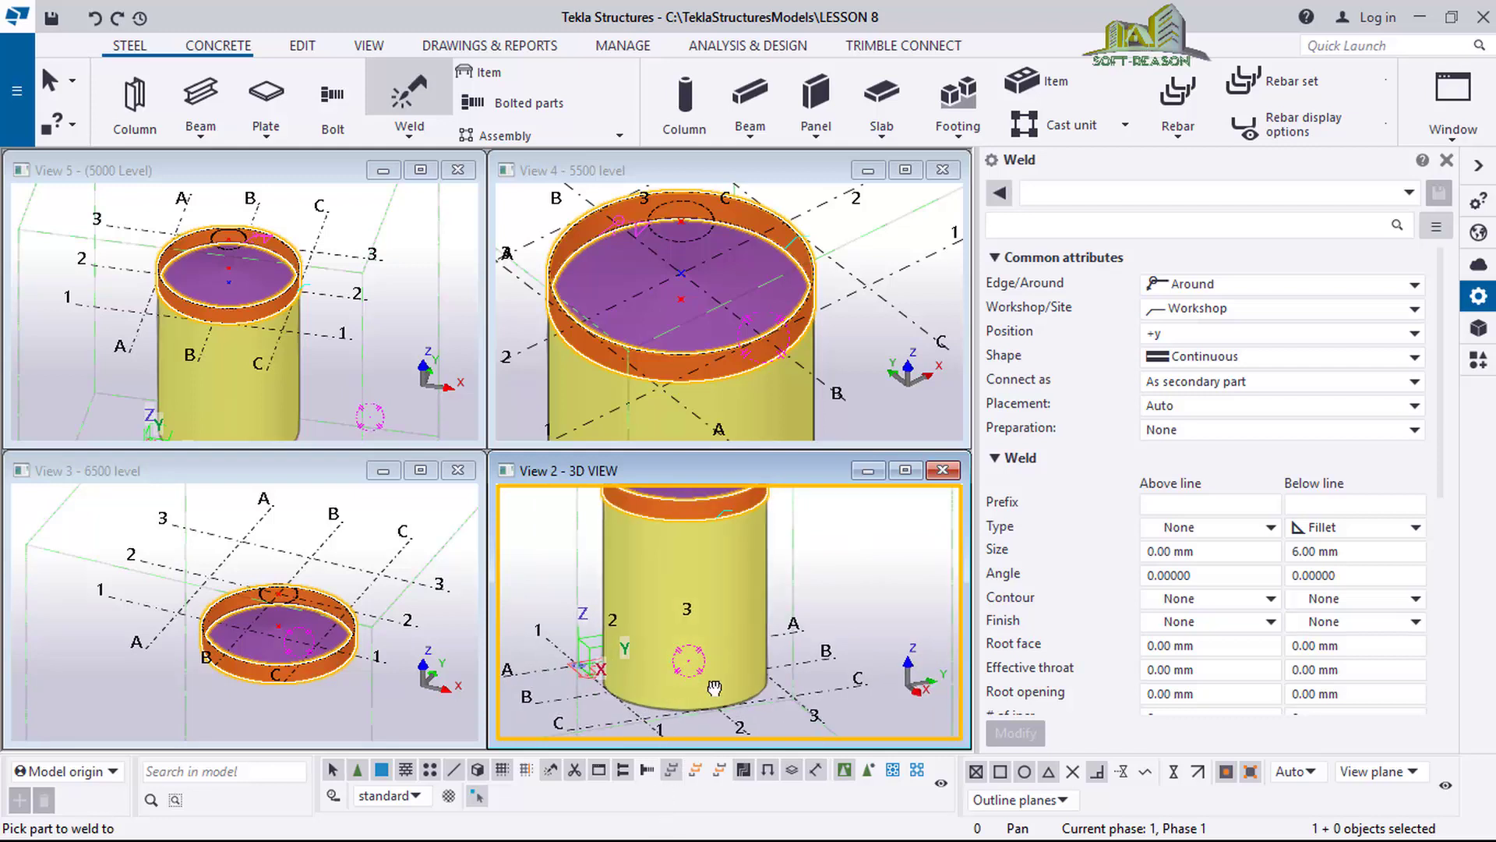
scroll(727, 639, "up", 1)
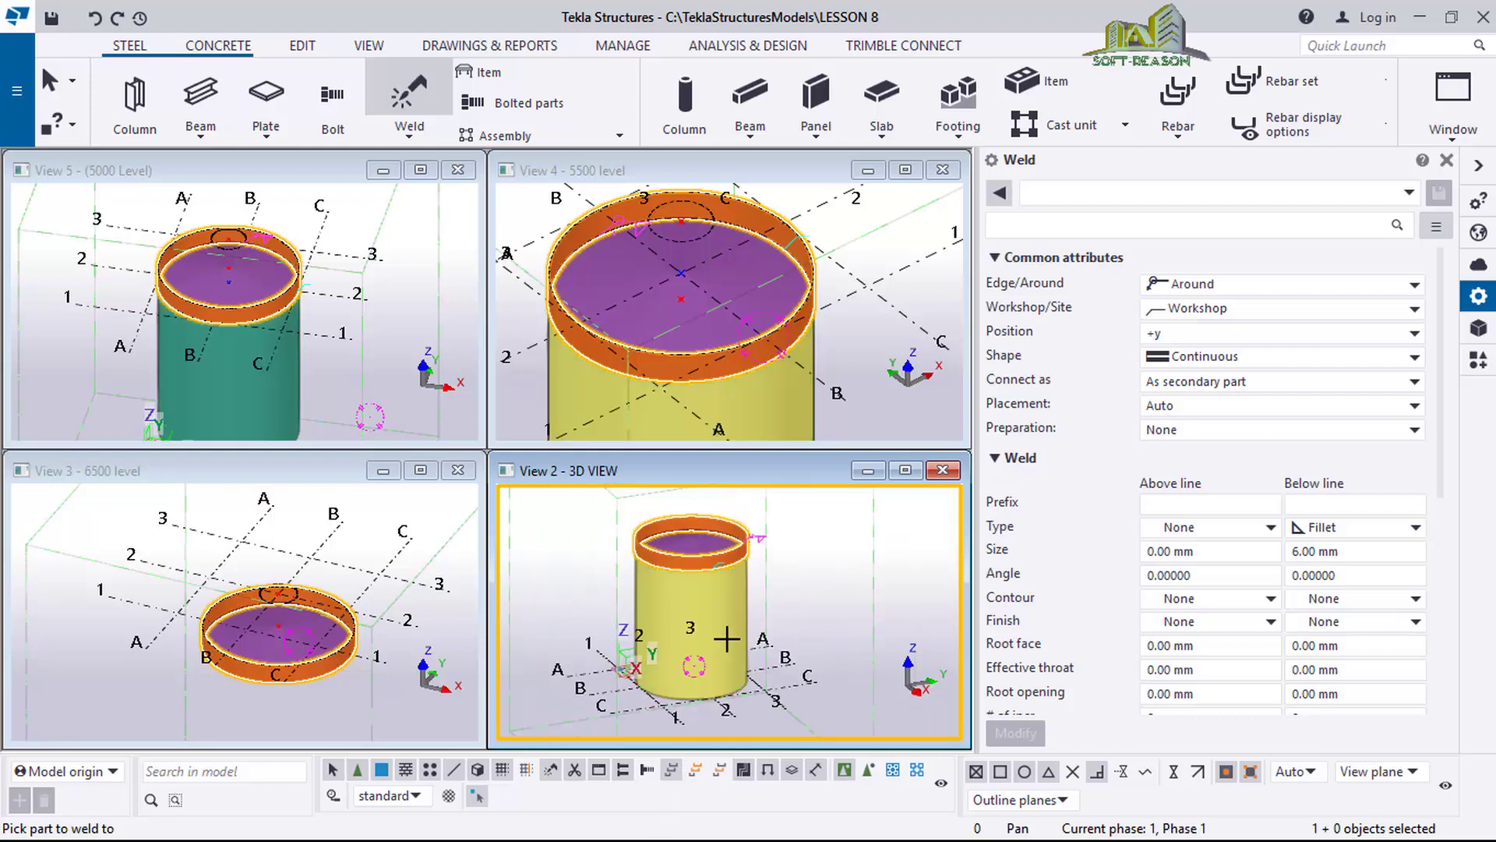
scroll(686, 711, "up", 6)
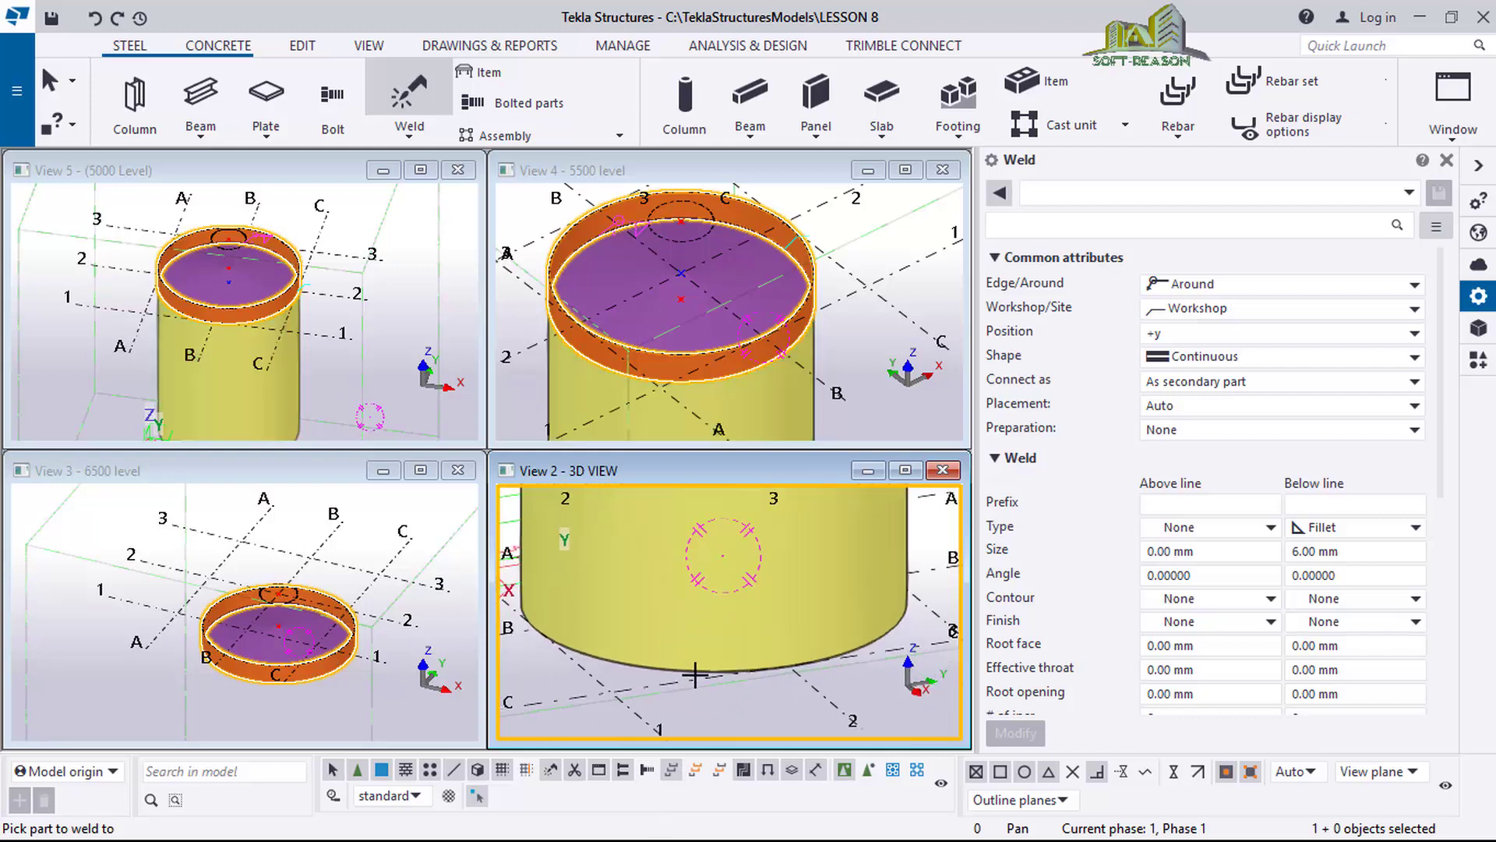
middle_click_drag(700, 575, 693, 676, "ctrl")
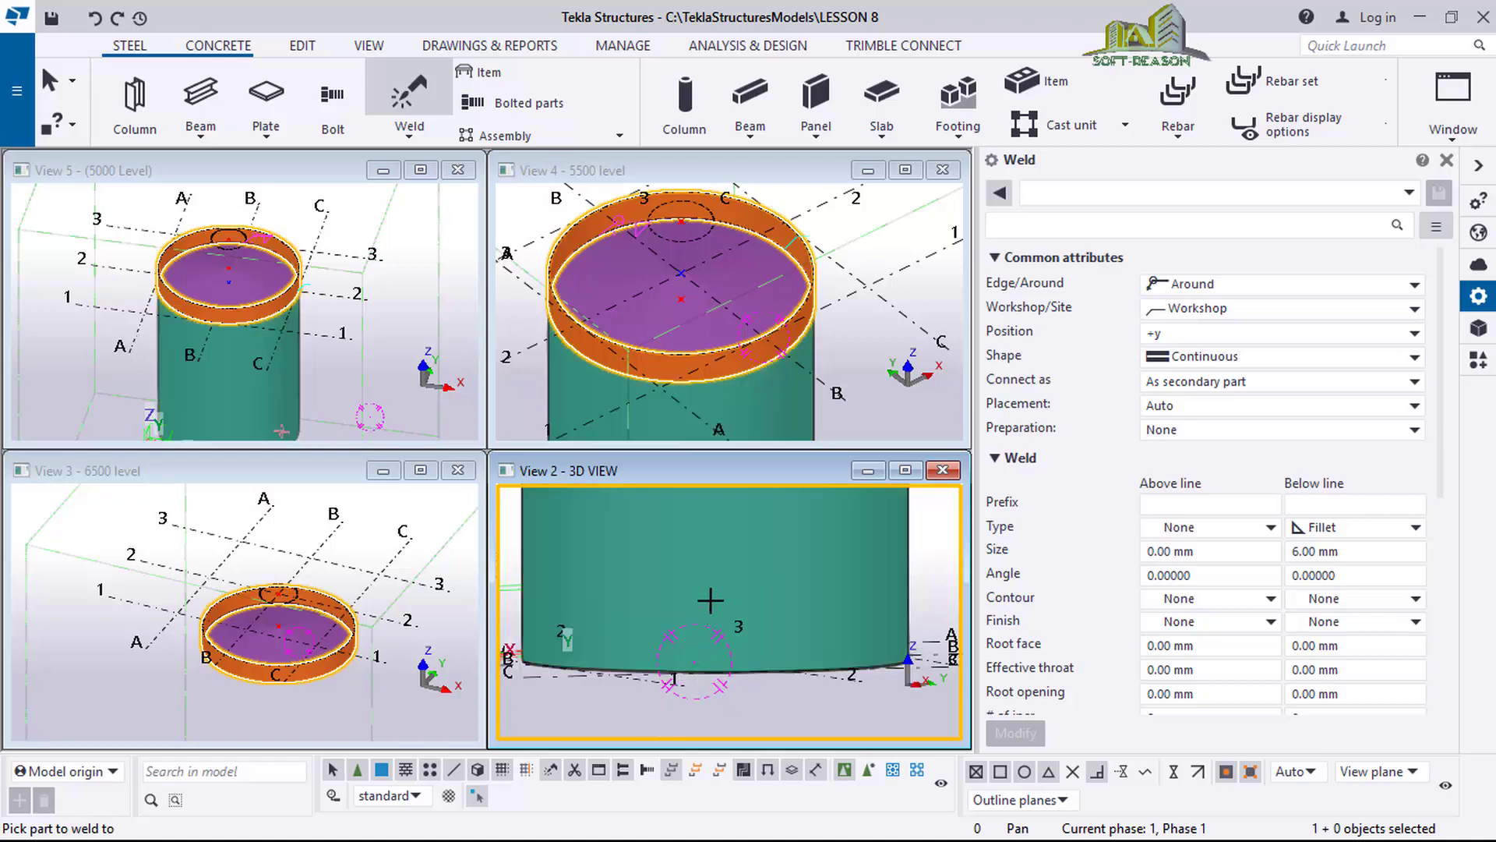
middle_click_drag(710, 600, 715, 649, "ctrl")
scroll(683, 640, "down", 4)
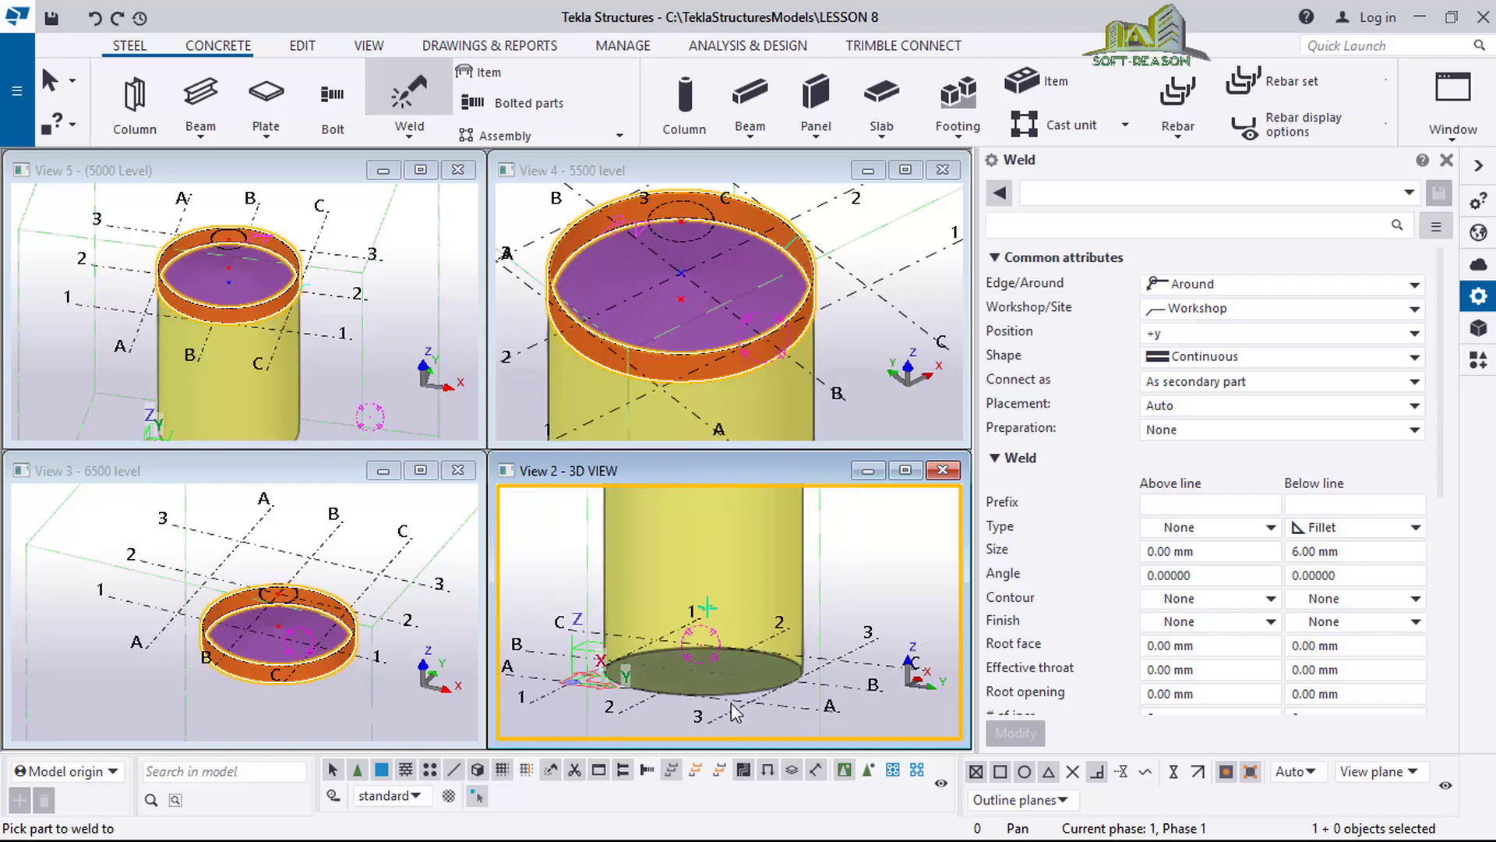
Weld the bottom plate to the cylindrical shell and zoom View 2 out.
left_click(733, 704)
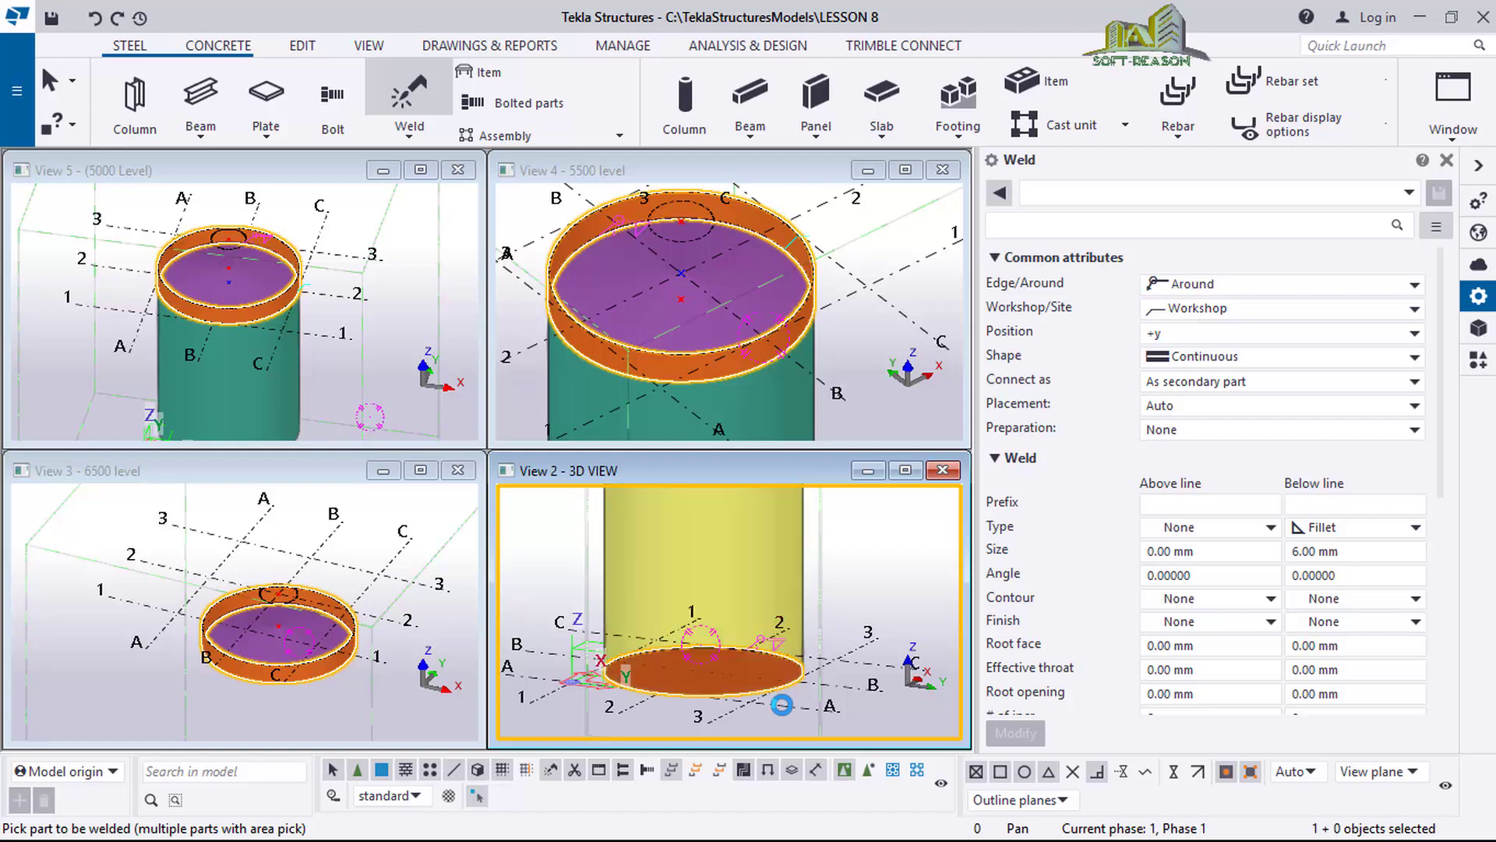
left_click(779, 704)
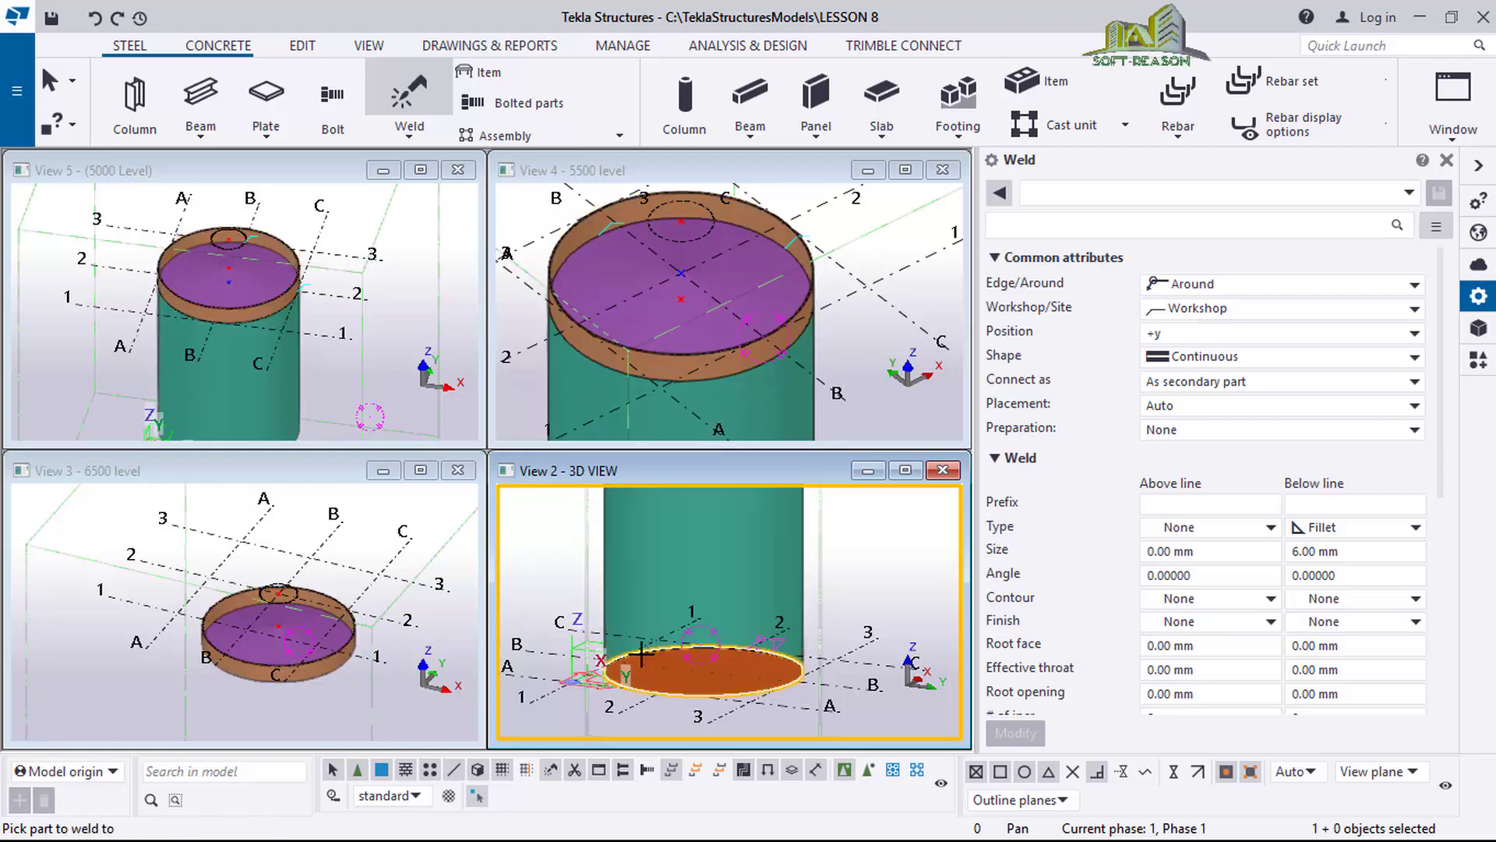
scroll(642, 655, "down", 6)
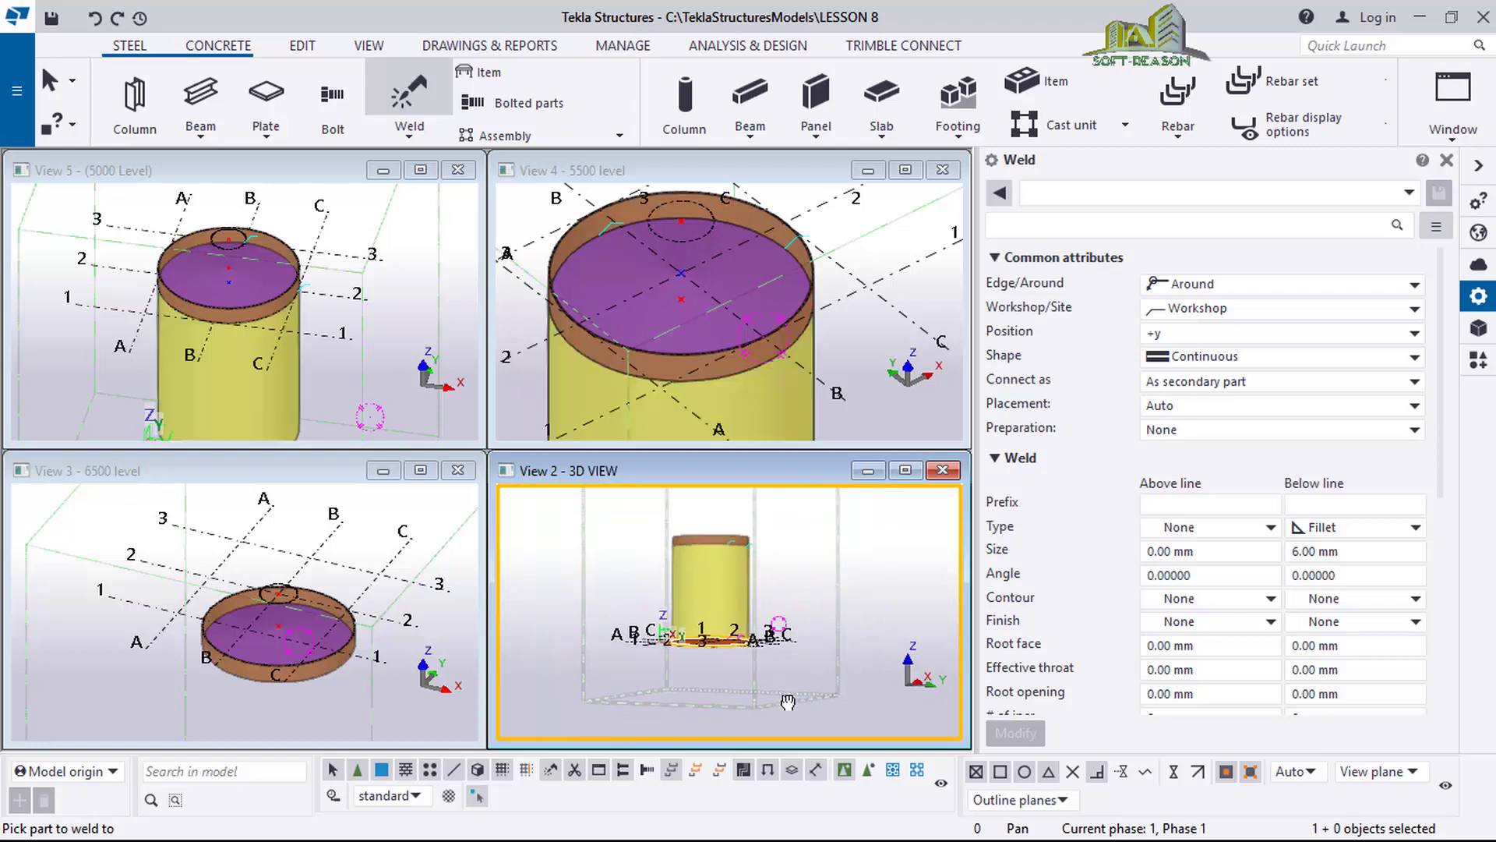
middle_click_drag(787, 702, 786, 744)
scroll(705, 726, "down", 2)
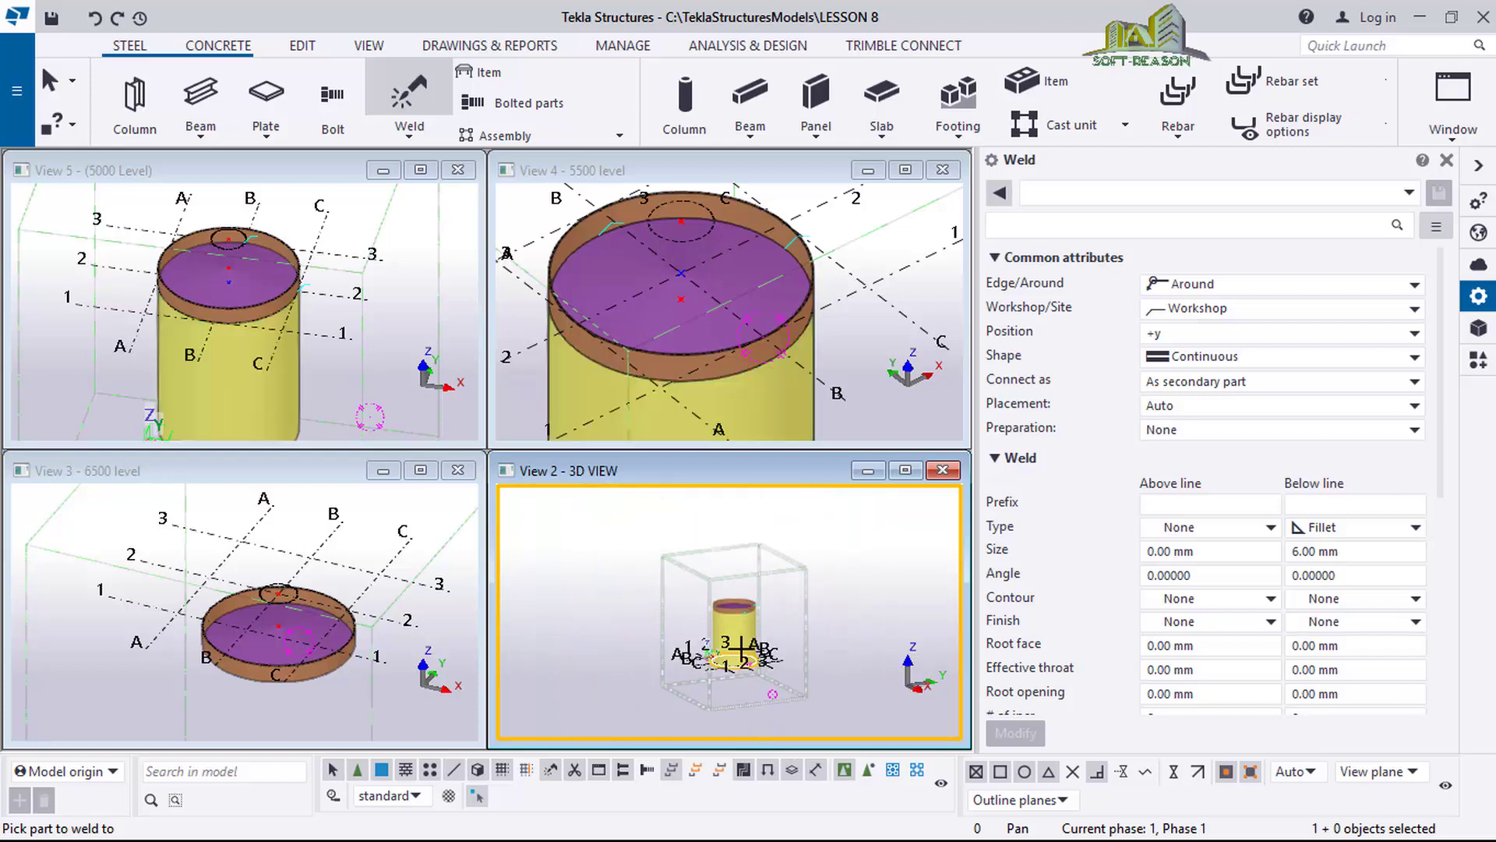
scroll(678, 554, "down", 3)
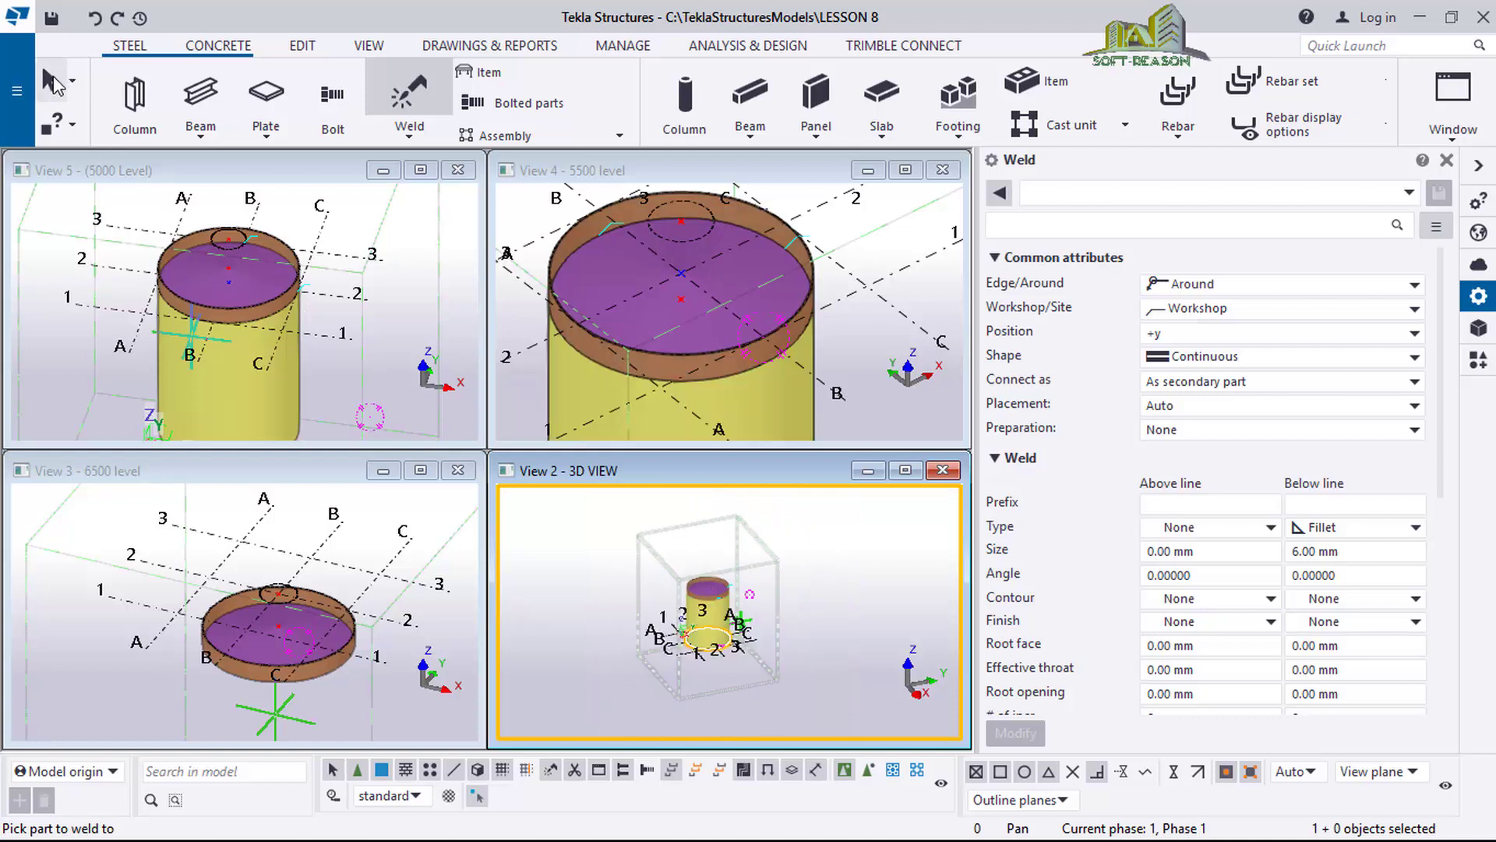
Redraw View 2 and fit its work area to the entire model.
right_click(808, 526)
left_click(872, 644)
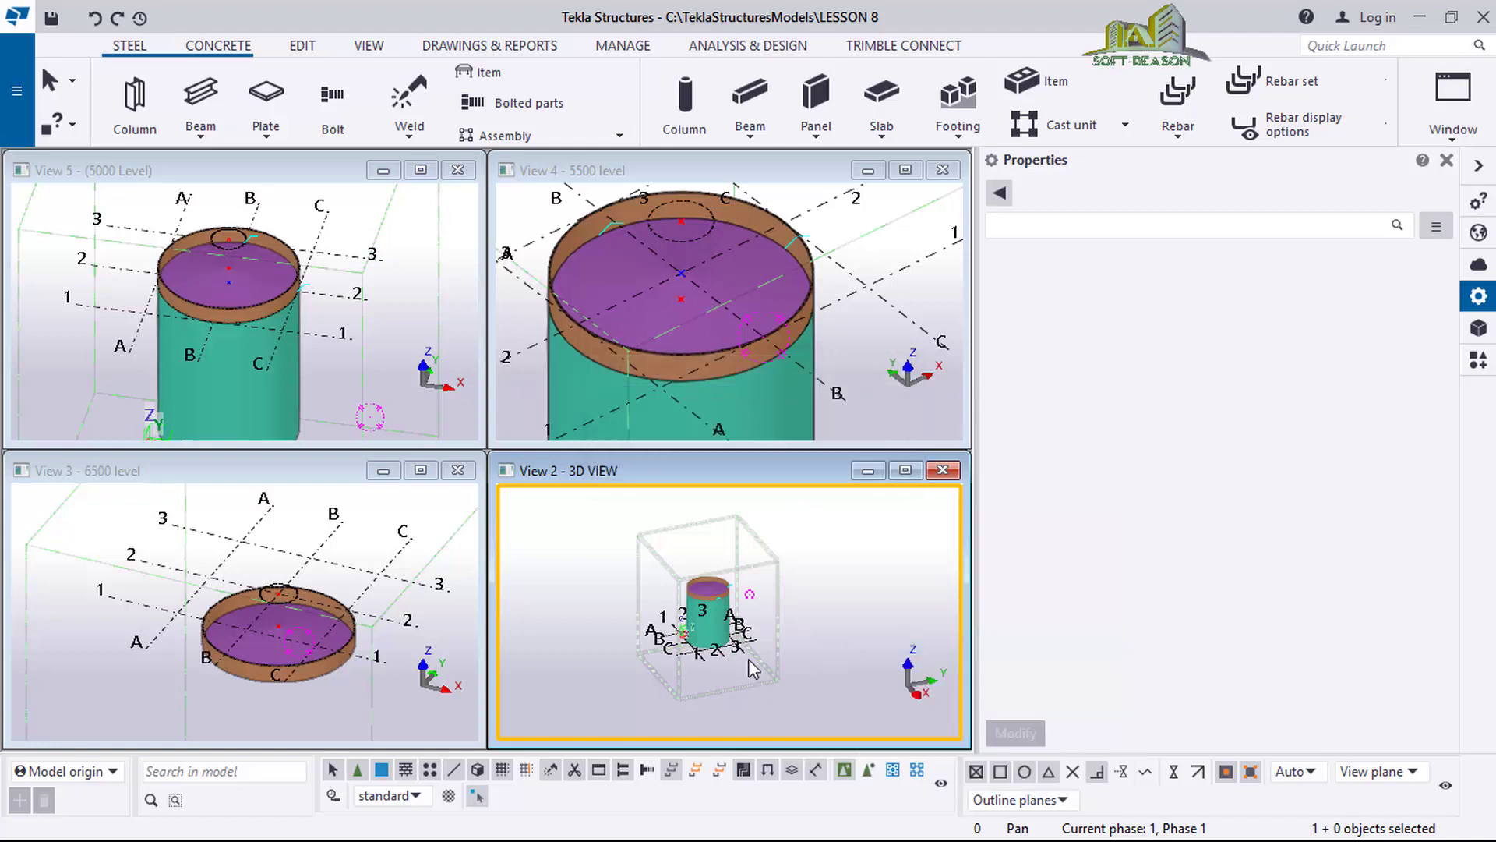
right_click(849, 578)
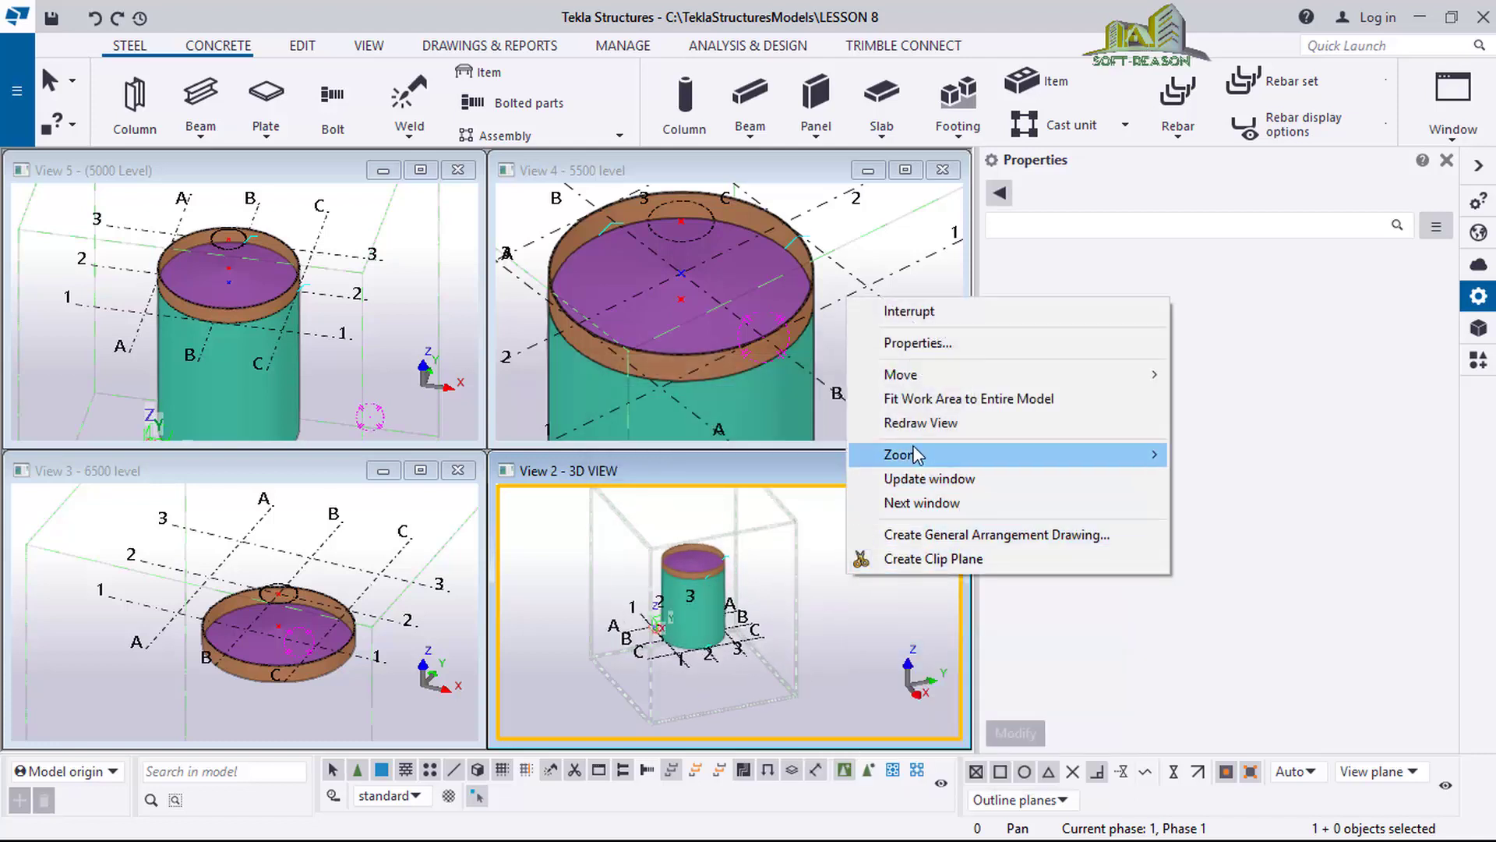
left_click(966, 399)
scroll(752, 625, "up", 5)
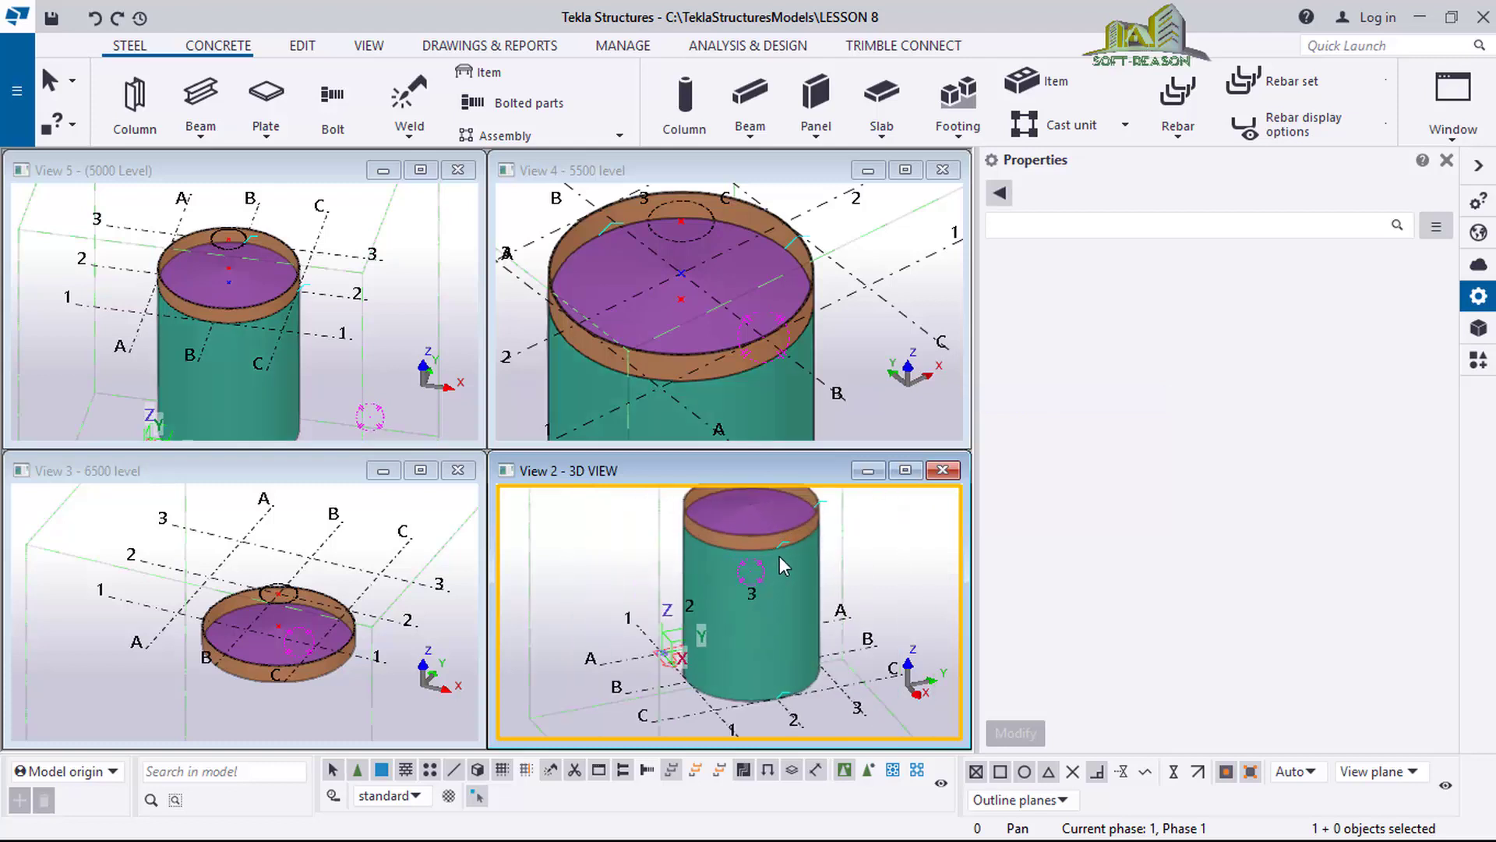
scroll(780, 555, "up", 2)
scroll(778, 582, "down", 2)
scroll(761, 550, "up", 1)
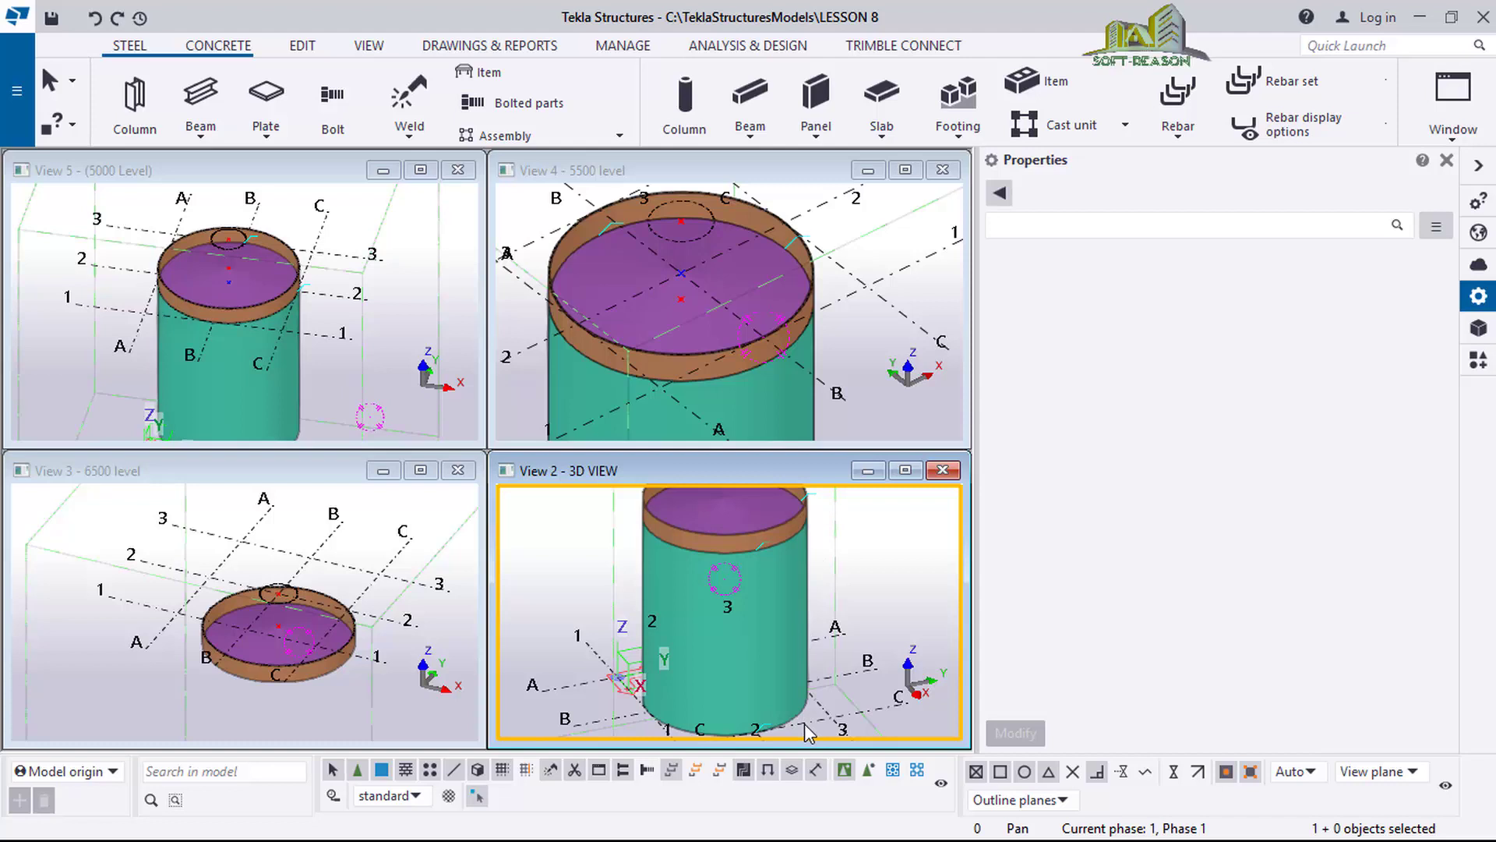
scroll(759, 717, "down", 3)
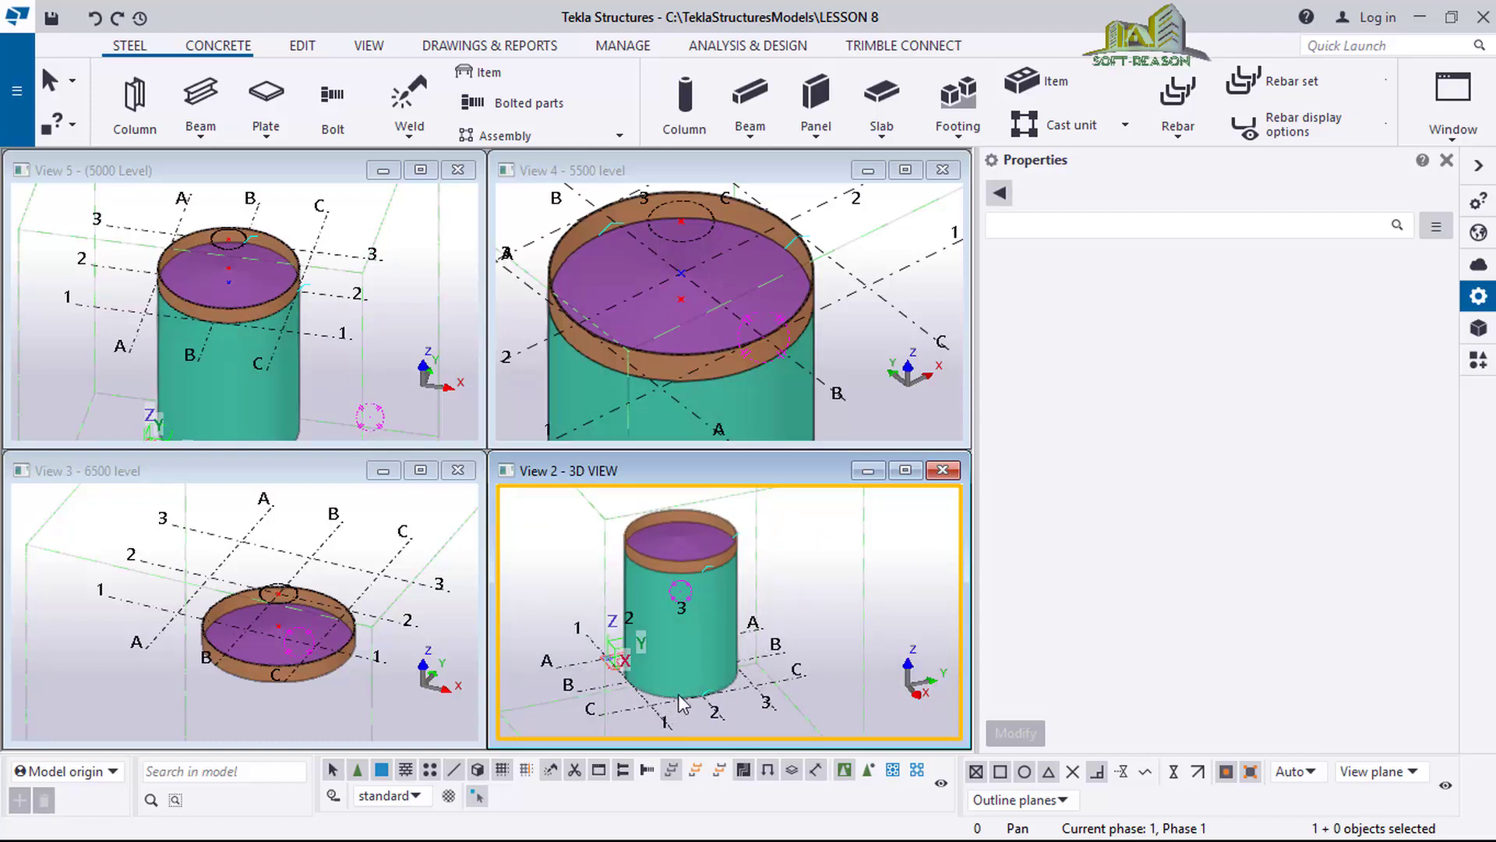
scroll(722, 631, "down", 1)
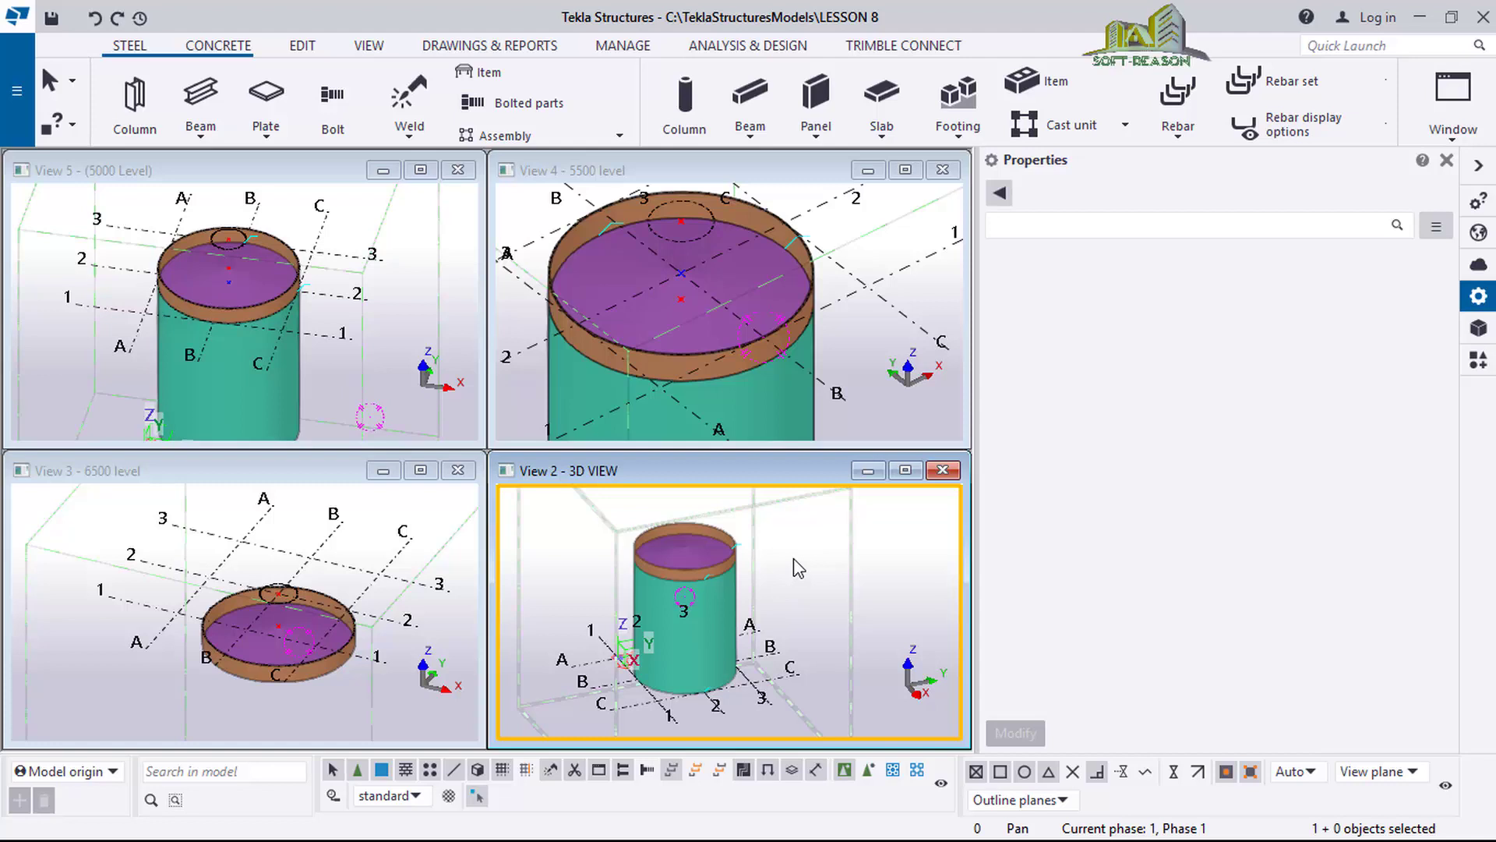
Switch View 2 to a top-down plan of the tank and grid with Ctrl+P.
key("ctrl+p")
scroll(749, 637, "up", 2)
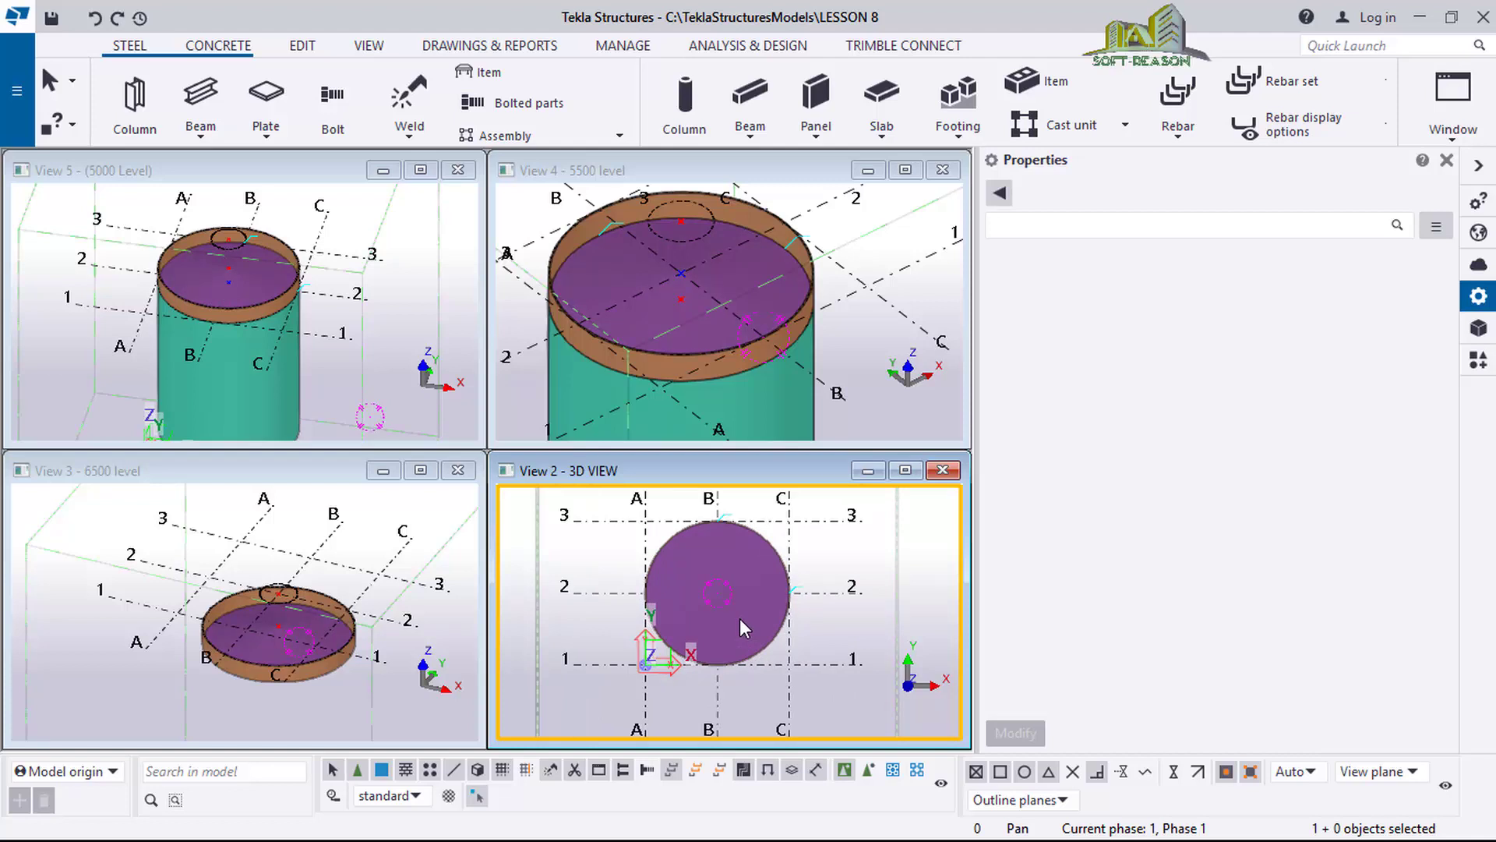
scroll(670, 648, "down", 1)
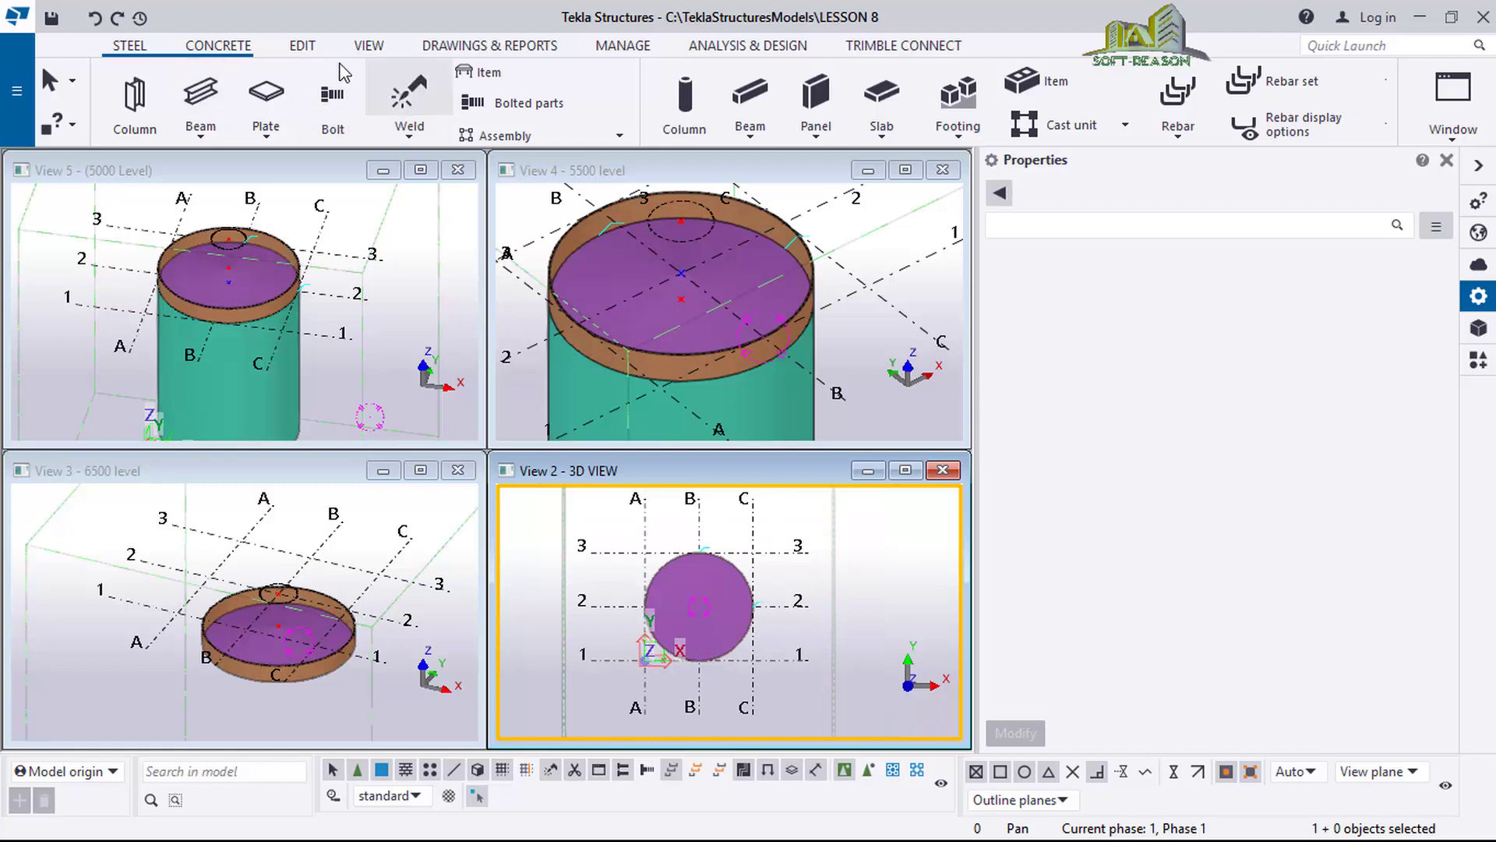
left_click(218, 45)
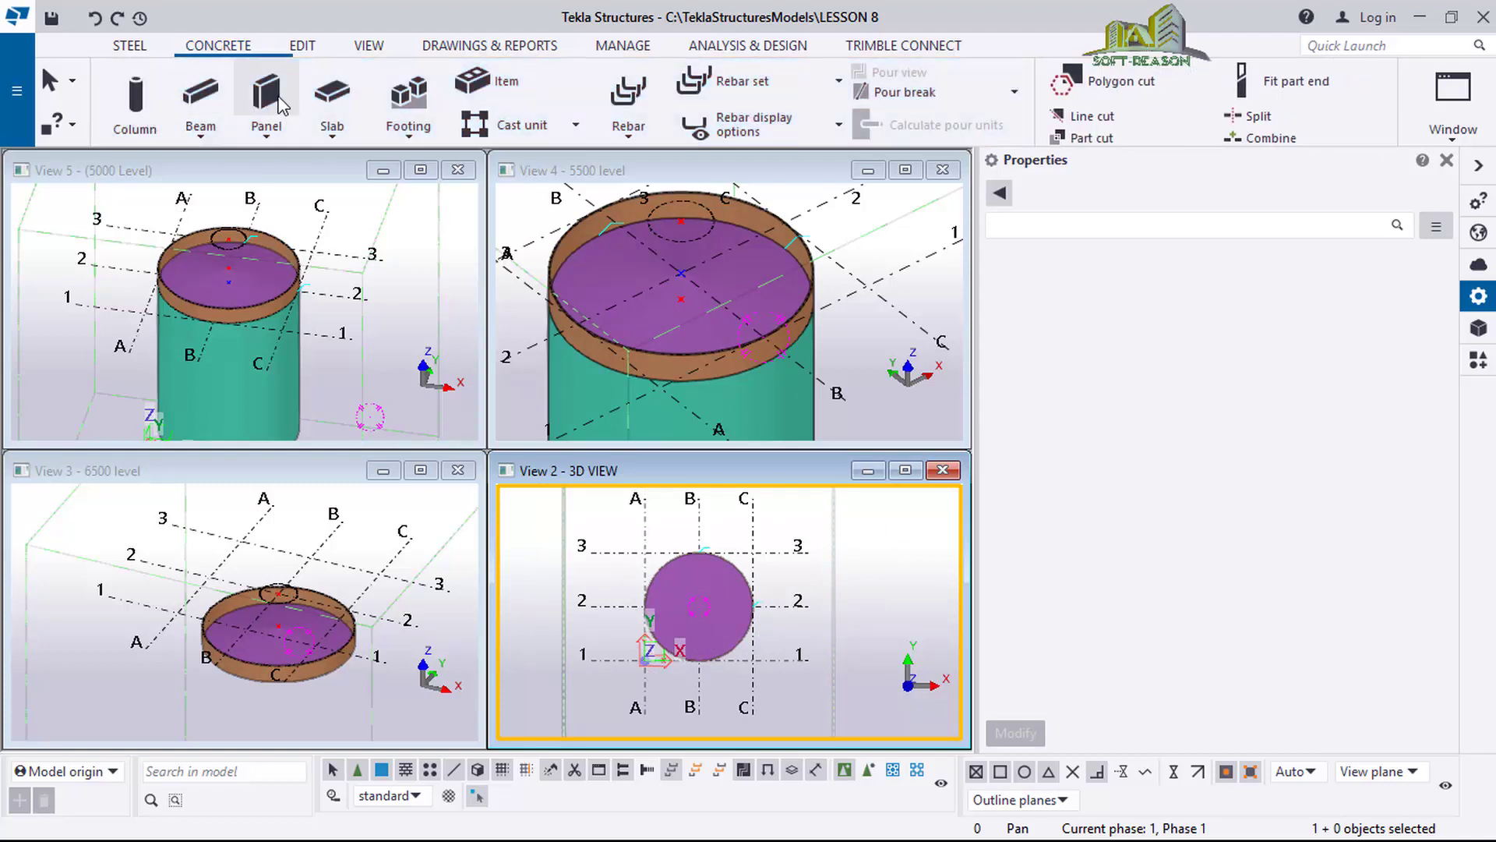
Start a concrete slab with thickness 300 and class 1.
left_click(329, 109)
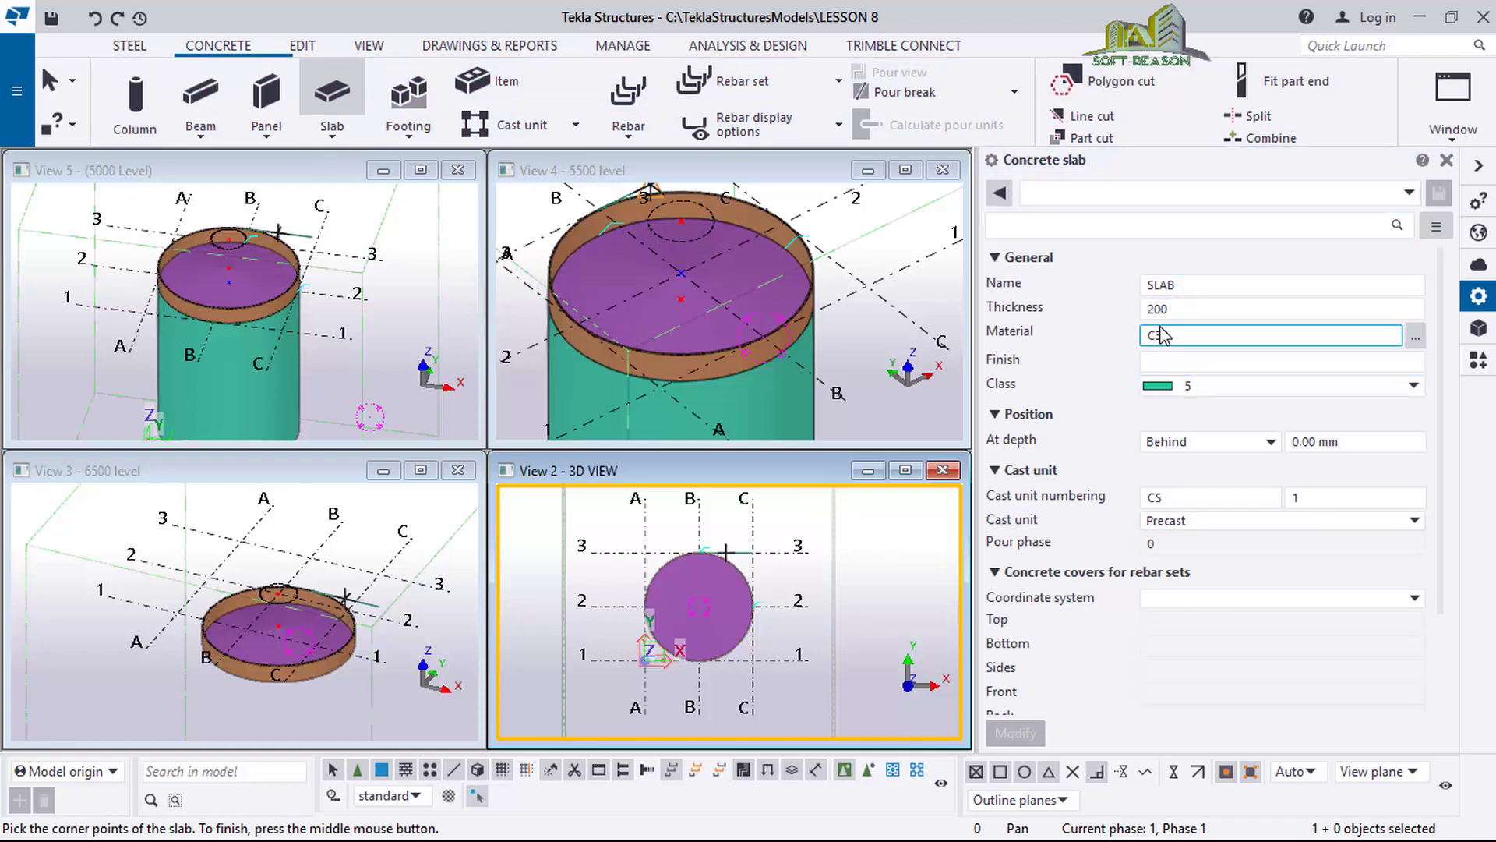
left_click(1208, 307)
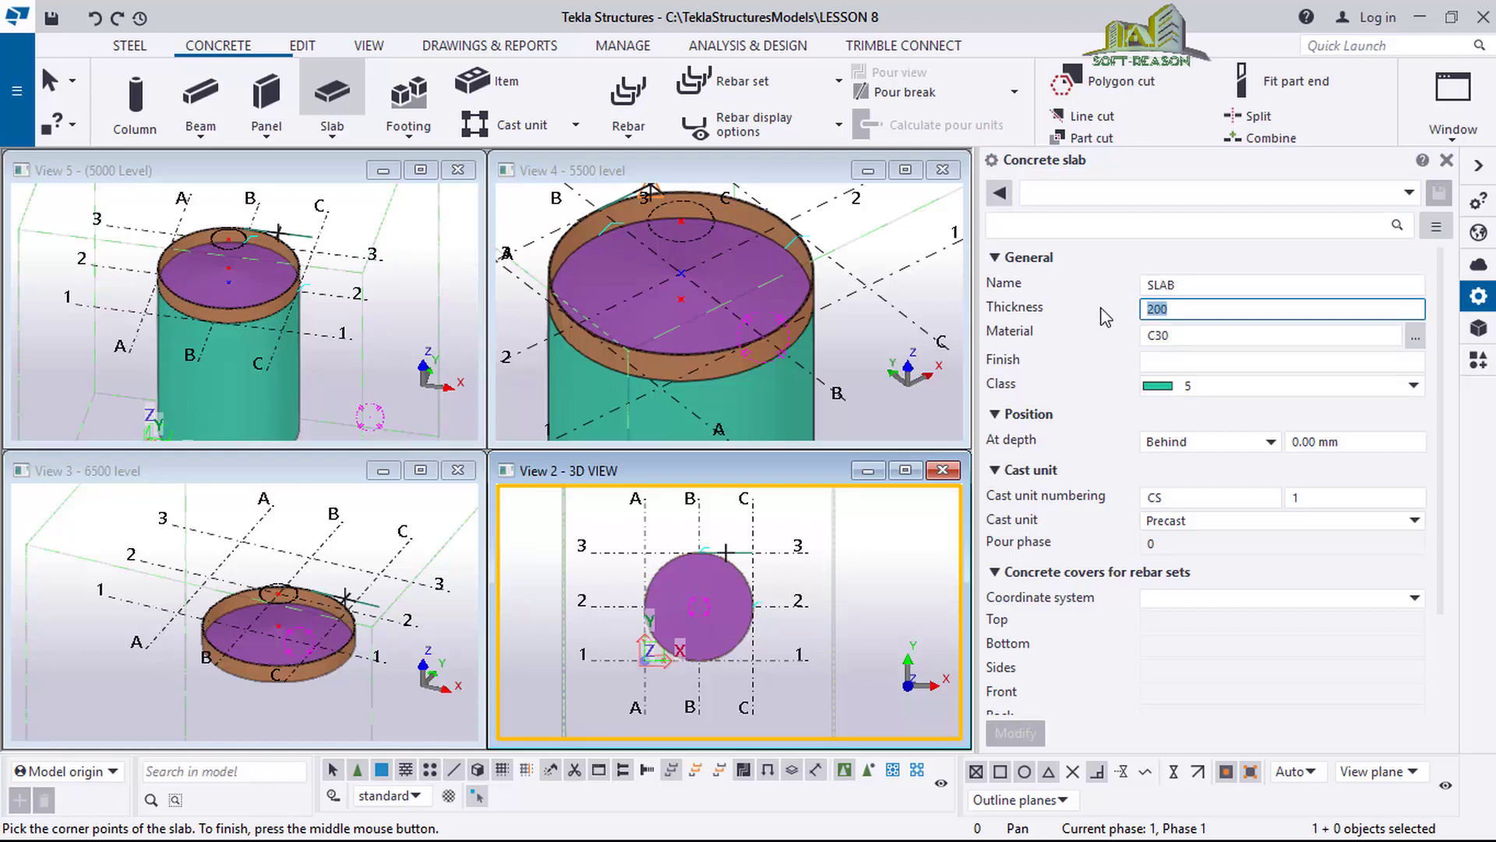
type("300")
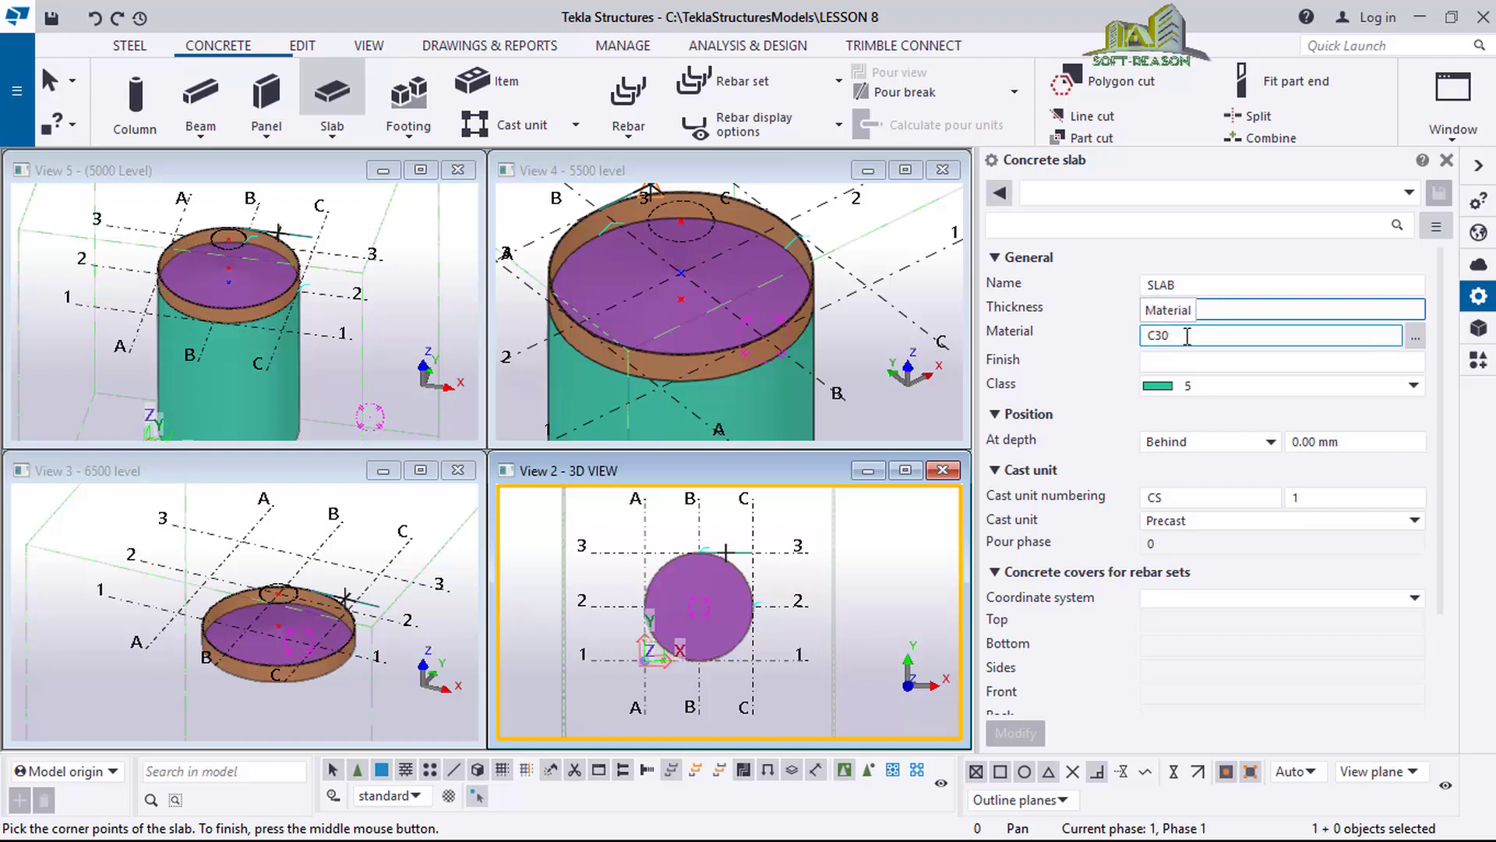
left_click(1413, 385)
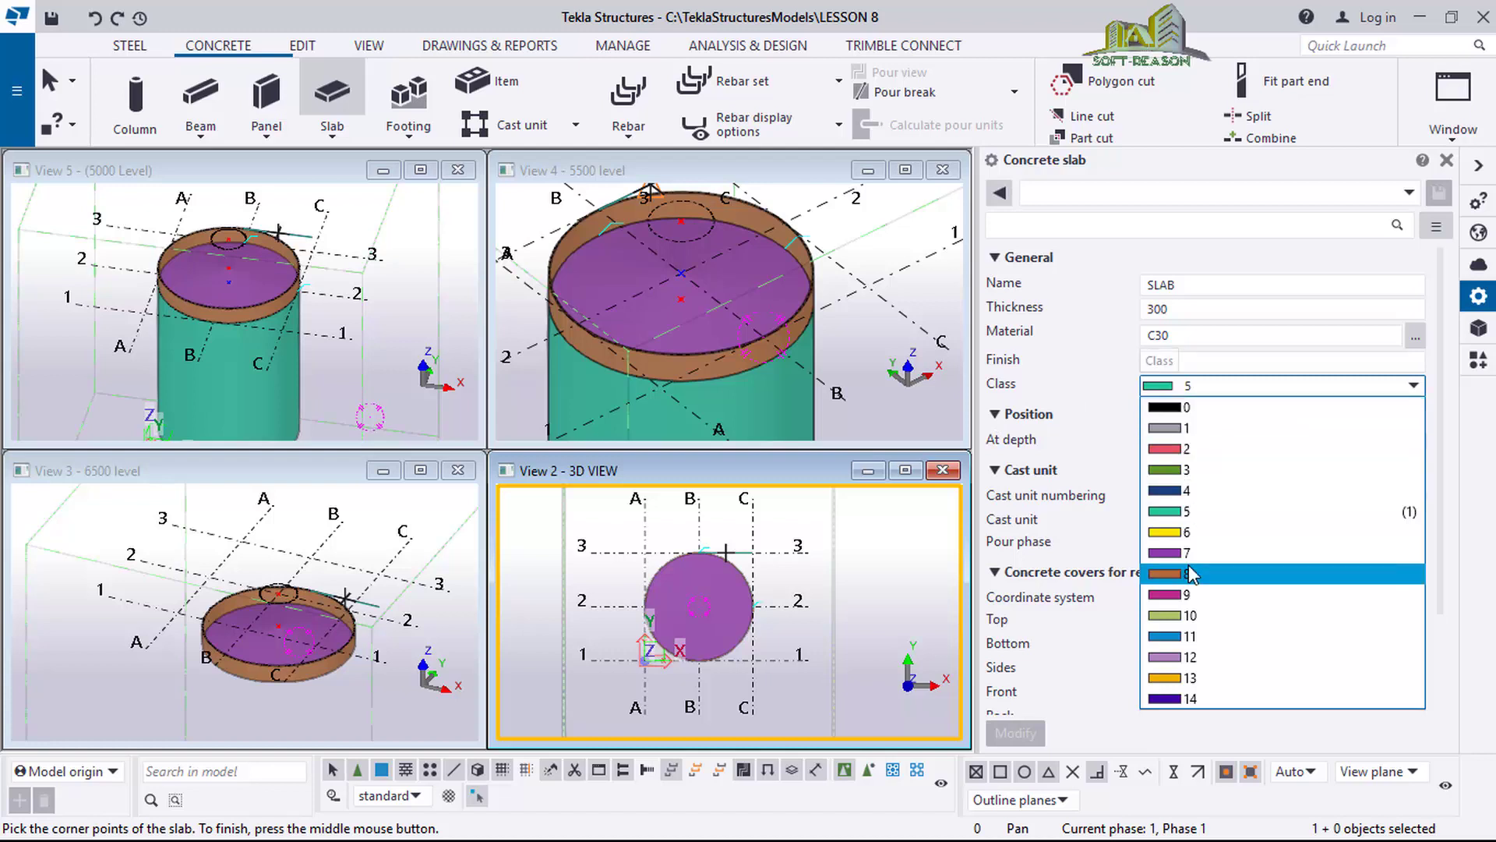
left_click(1177, 426)
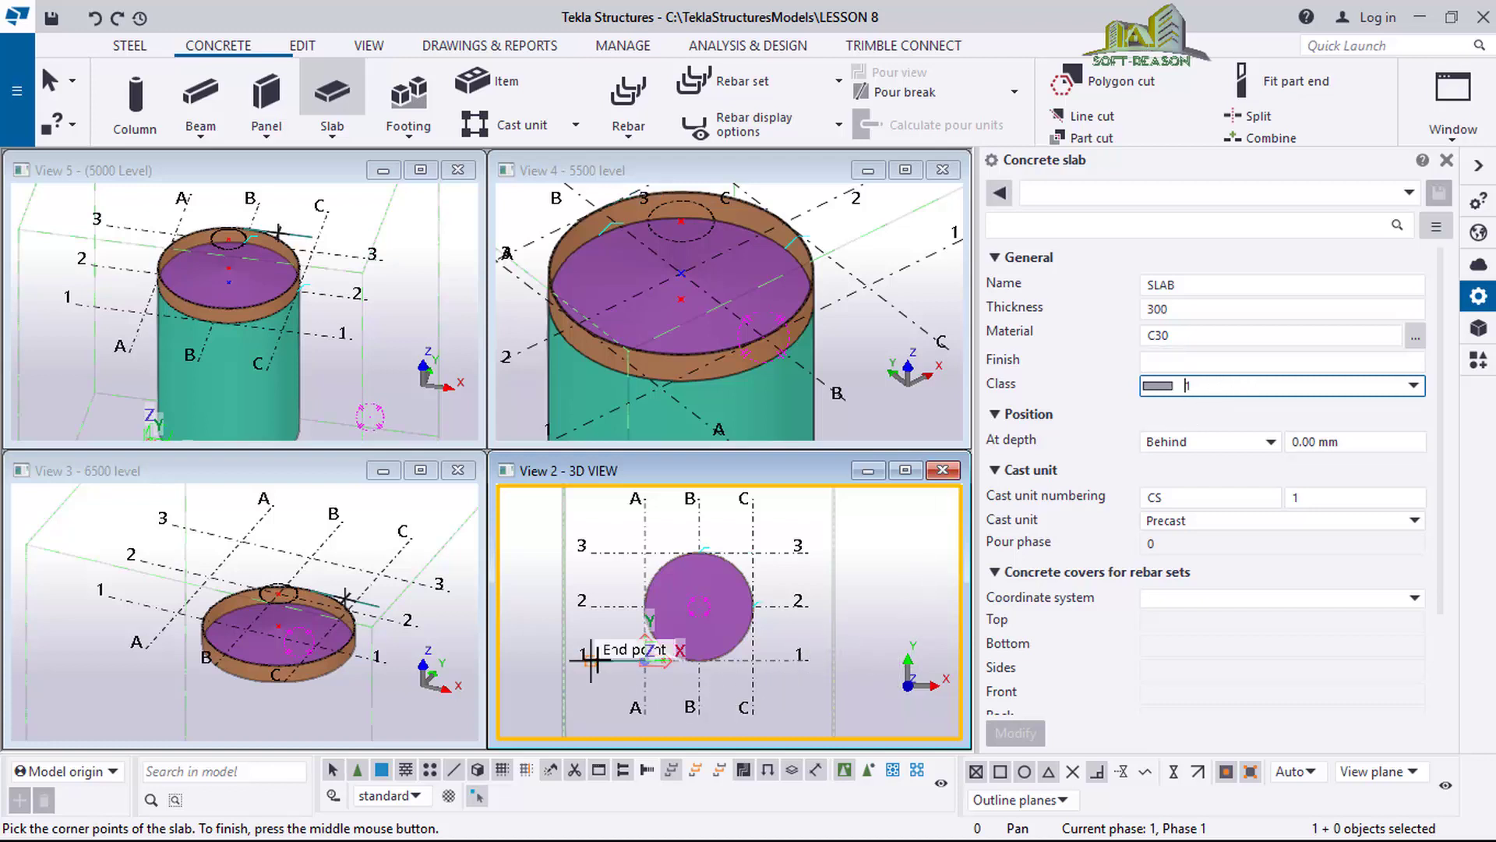
Outline the diamond slab through grid points 2/A, B top, C/2 and B bottom, then close it.
scroll(654, 686, "up", 2)
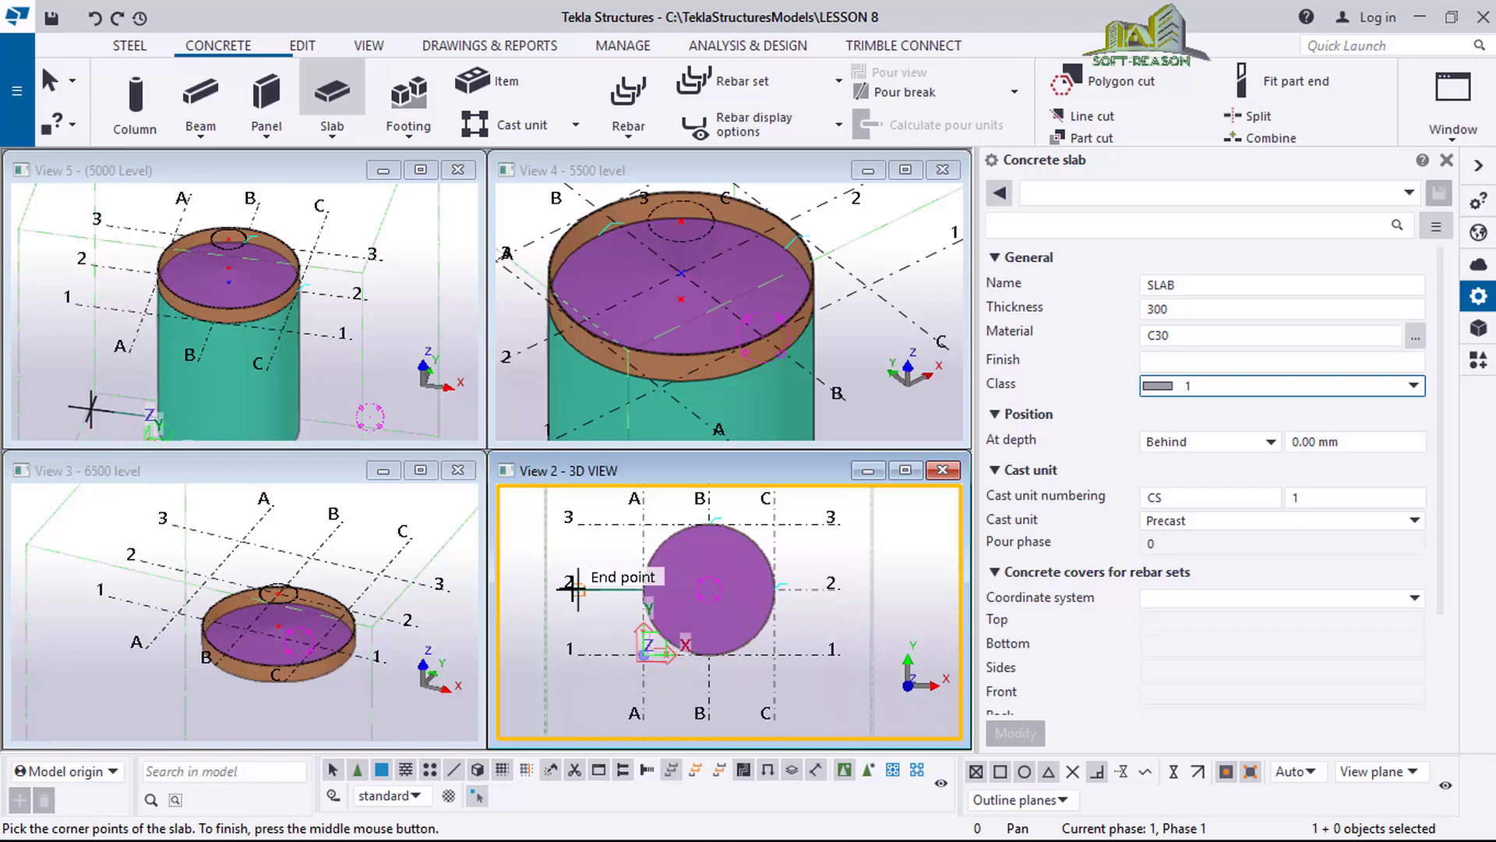
scroll(586, 635, "down", 1)
scroll(586, 616, "down", 1)
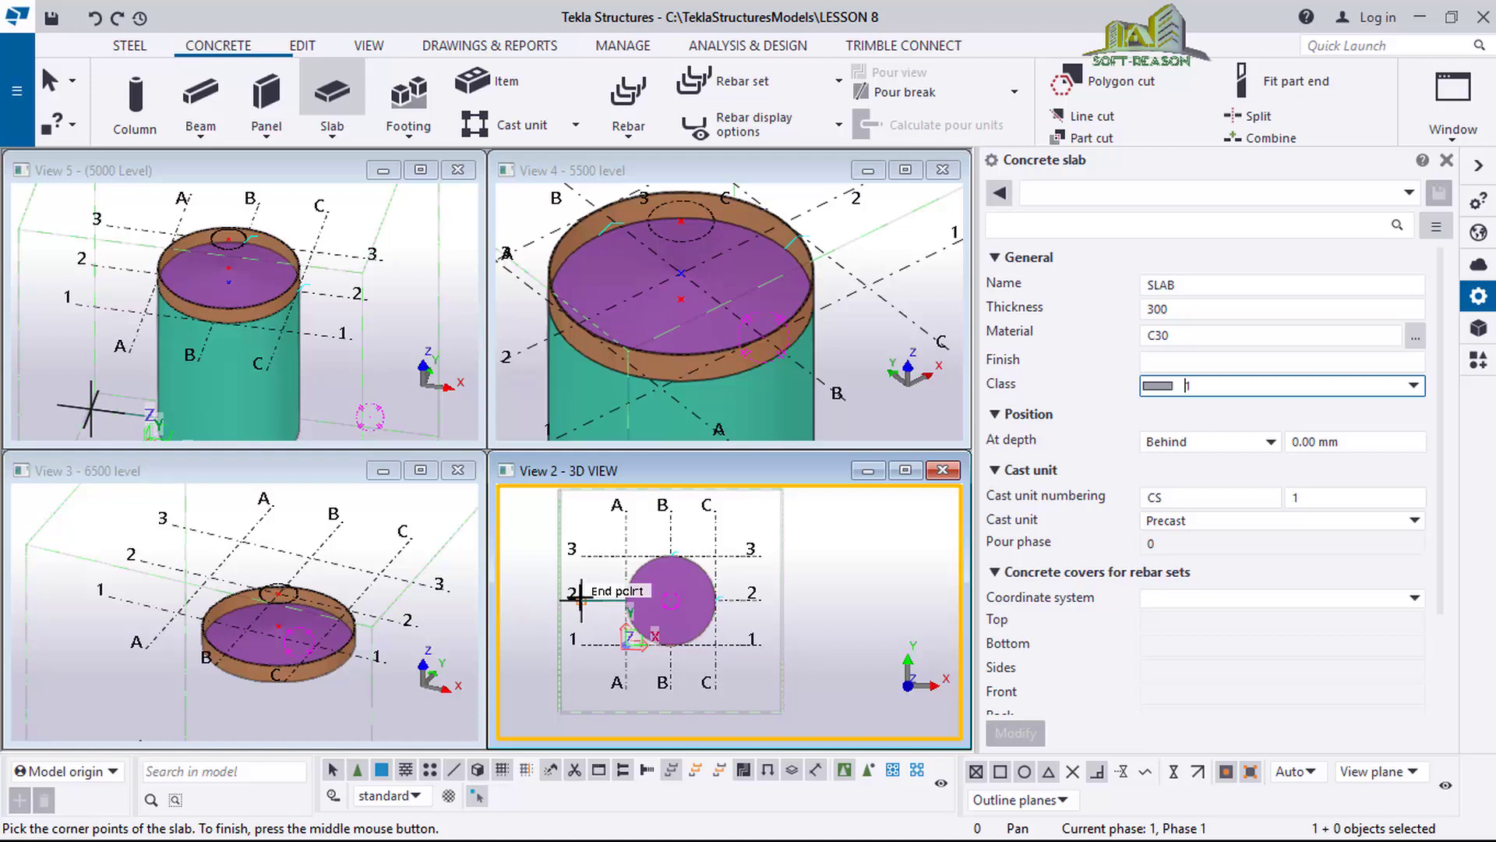
left_click(579, 597)
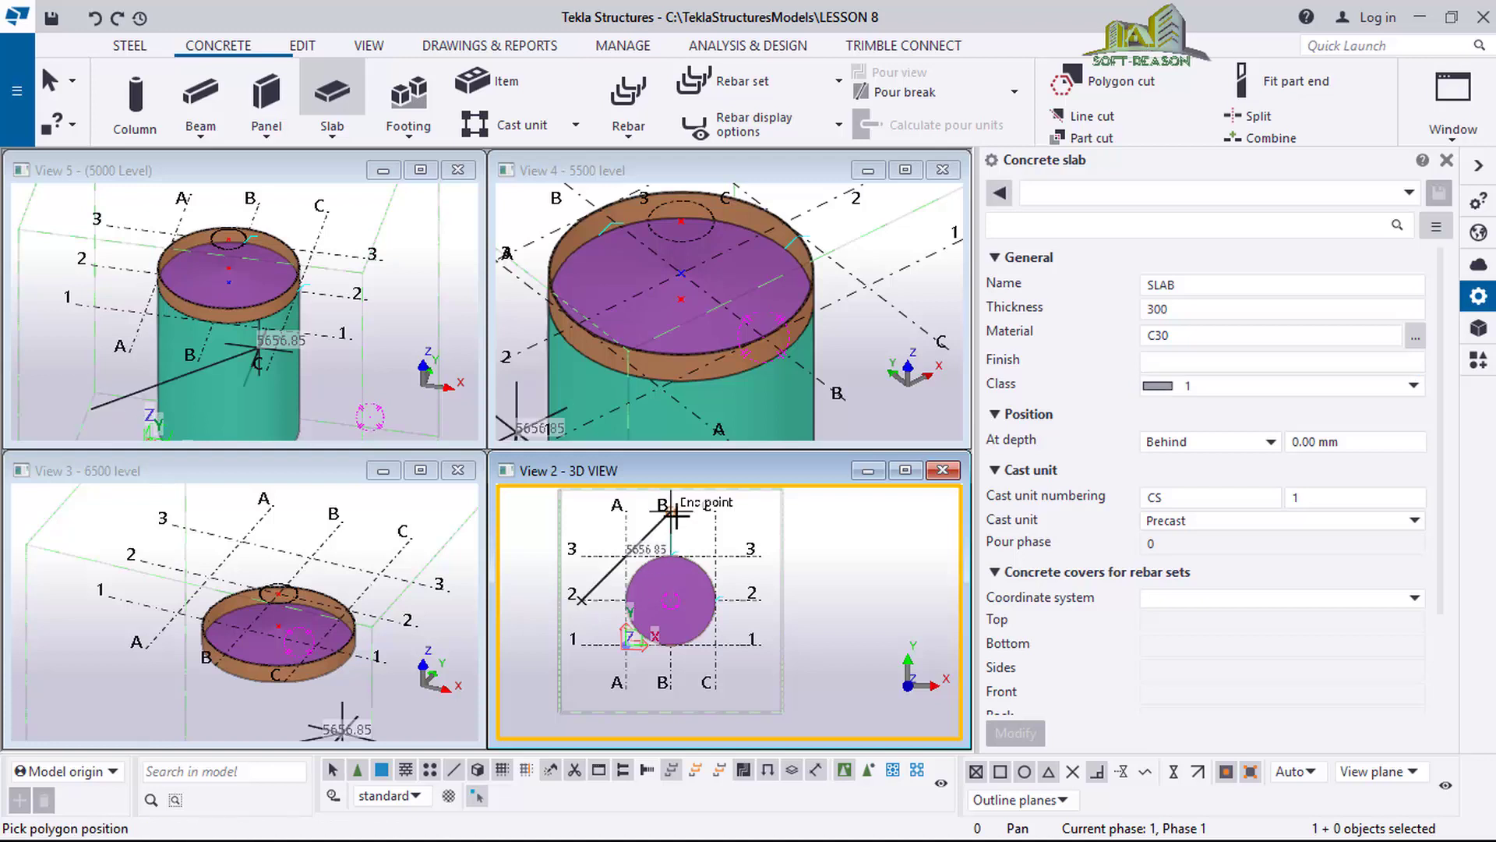
left_click(671, 512)
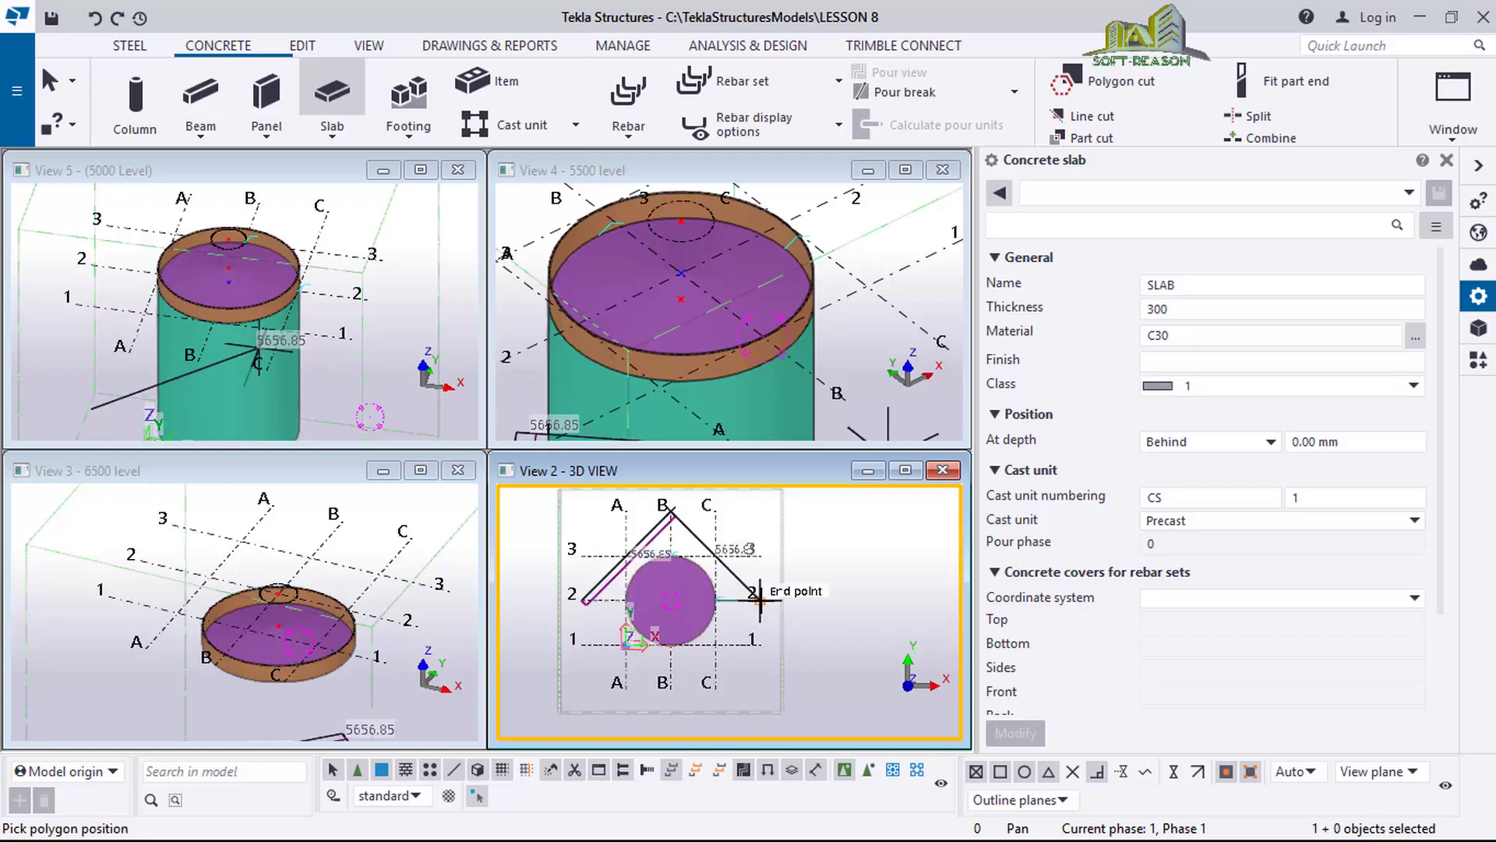
left_click(759, 600)
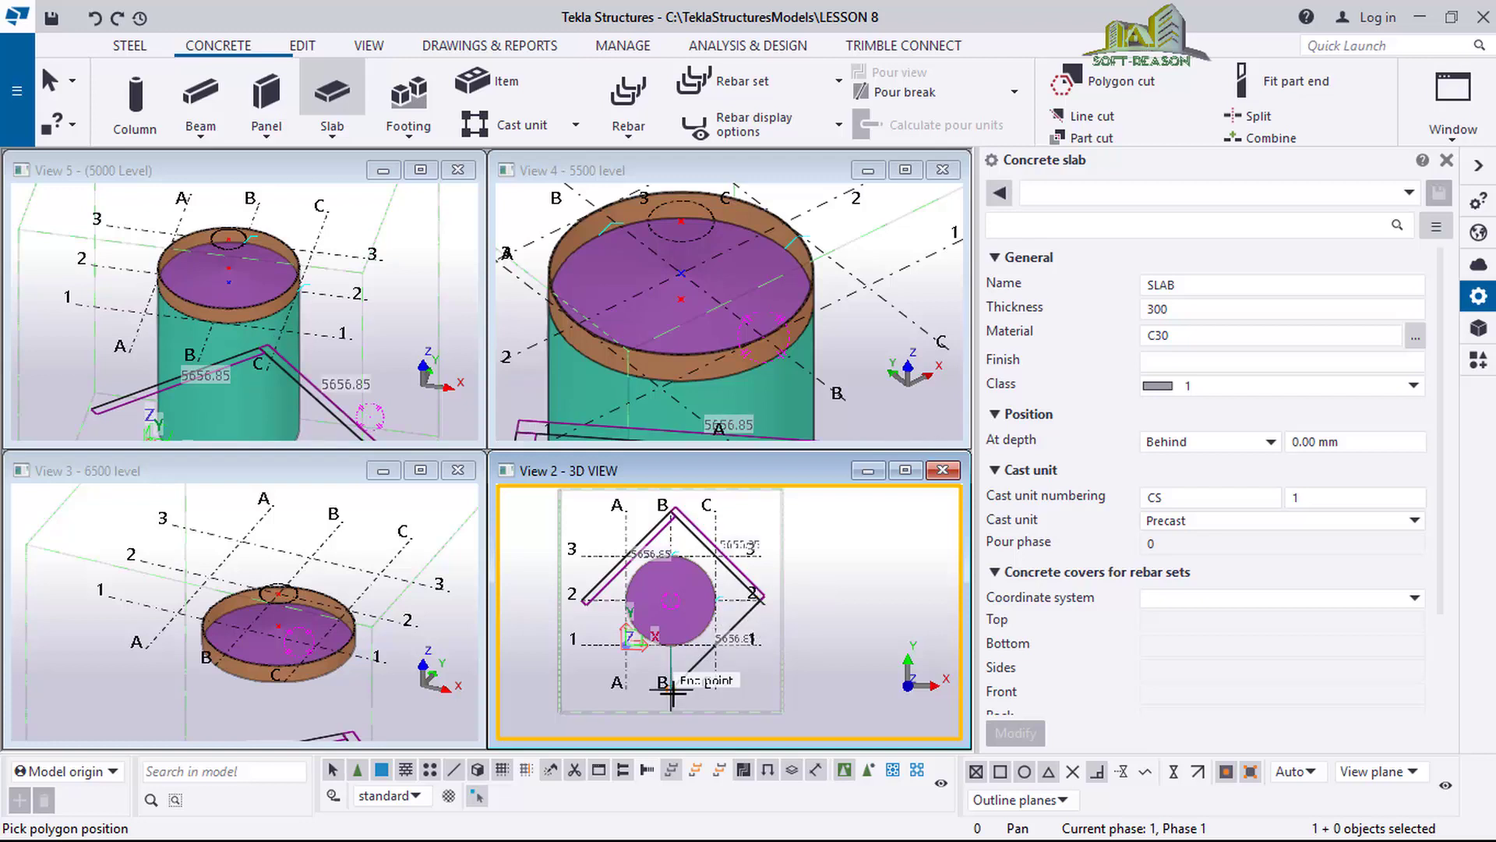
left_click(671, 691)
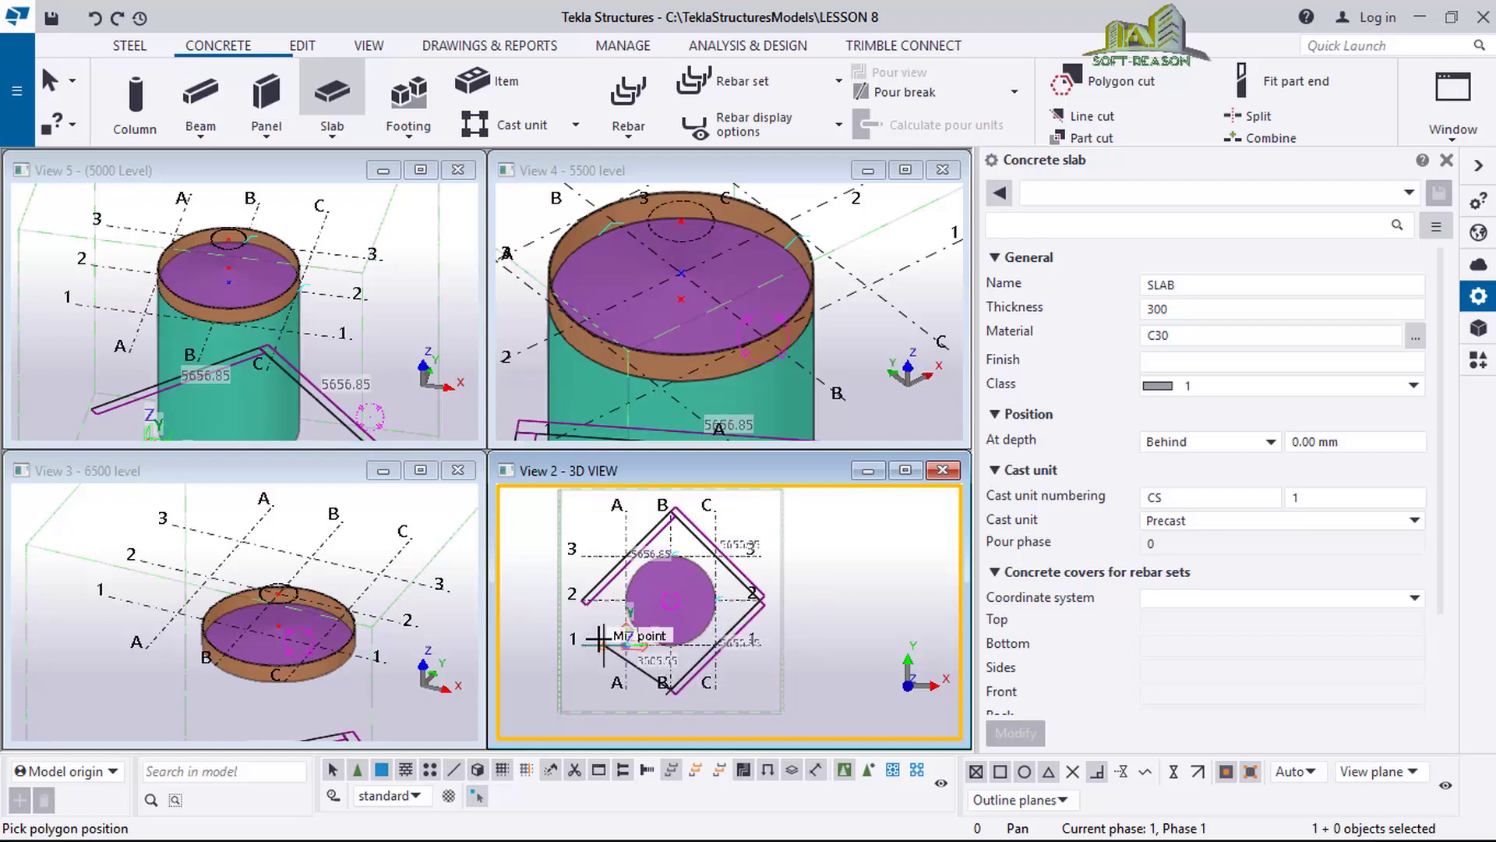
left_click(581, 598)
middle_click(580, 598)
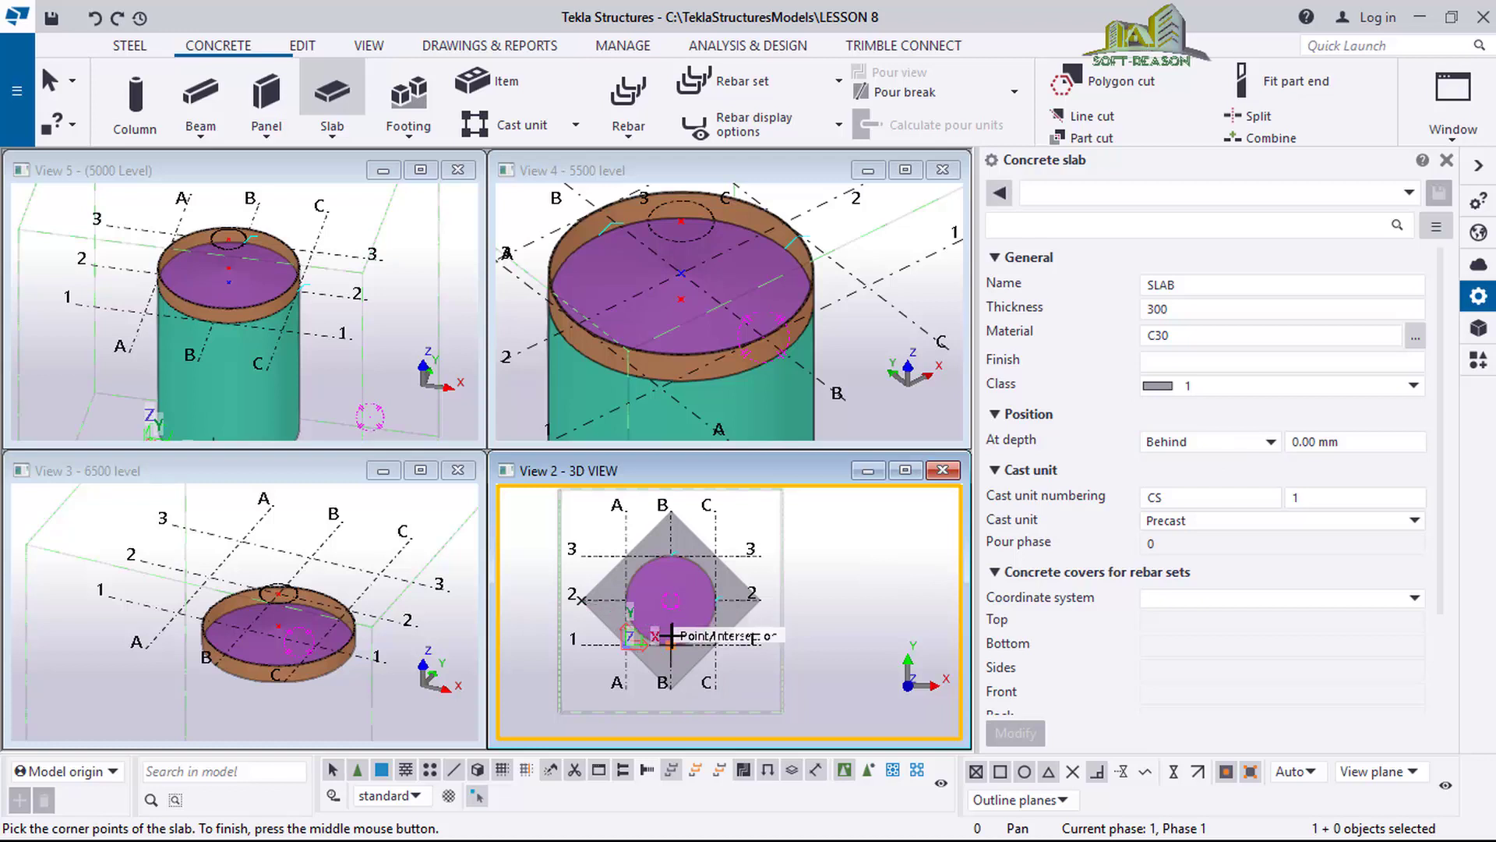
Keep the slab's depth position Behind and cast unit Precast, then end the command.
left_click(1271, 442)
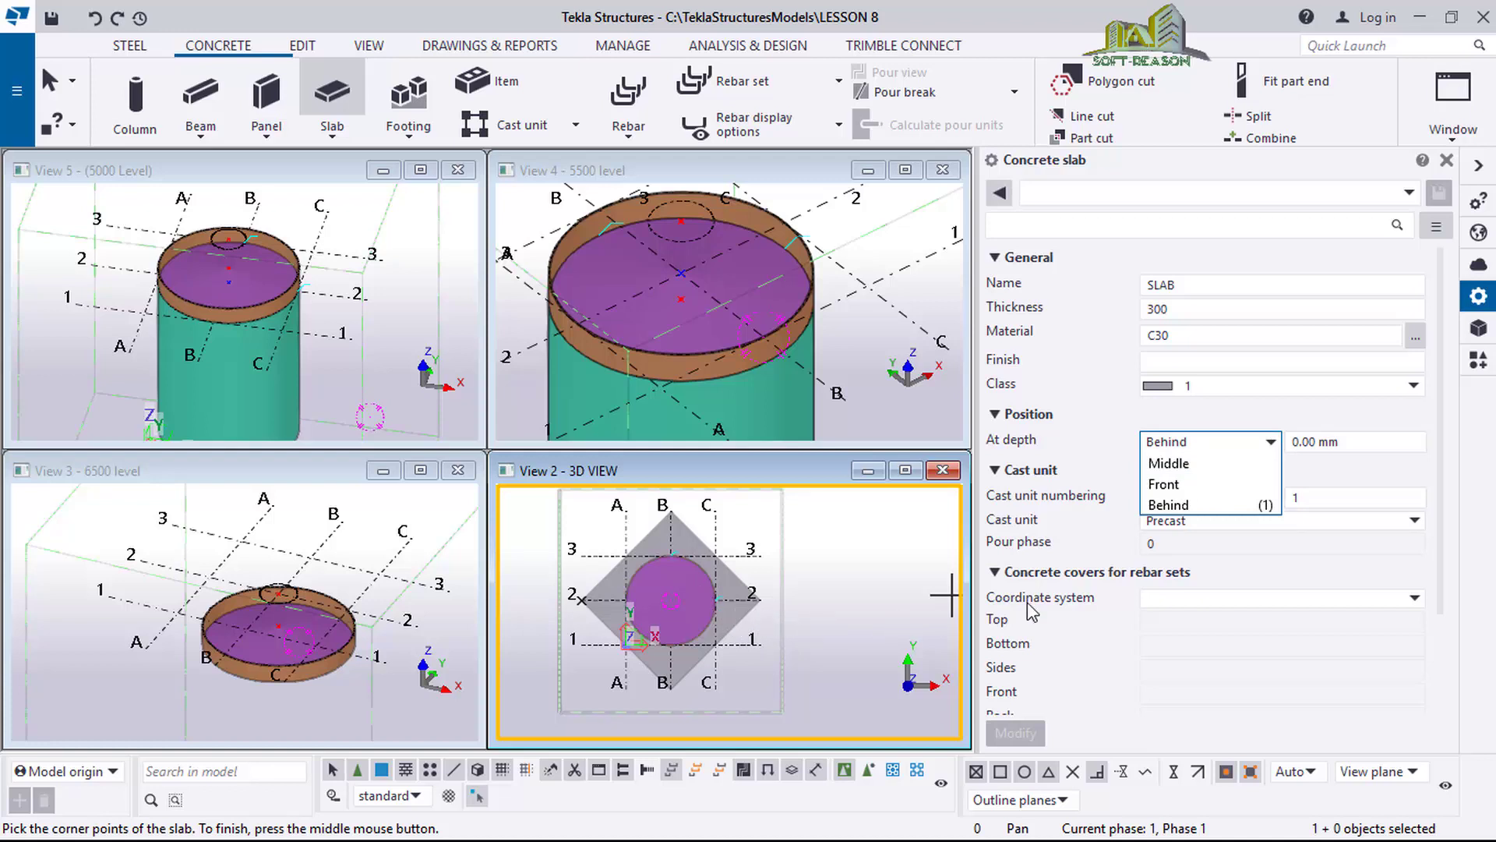
left_click(1156, 450)
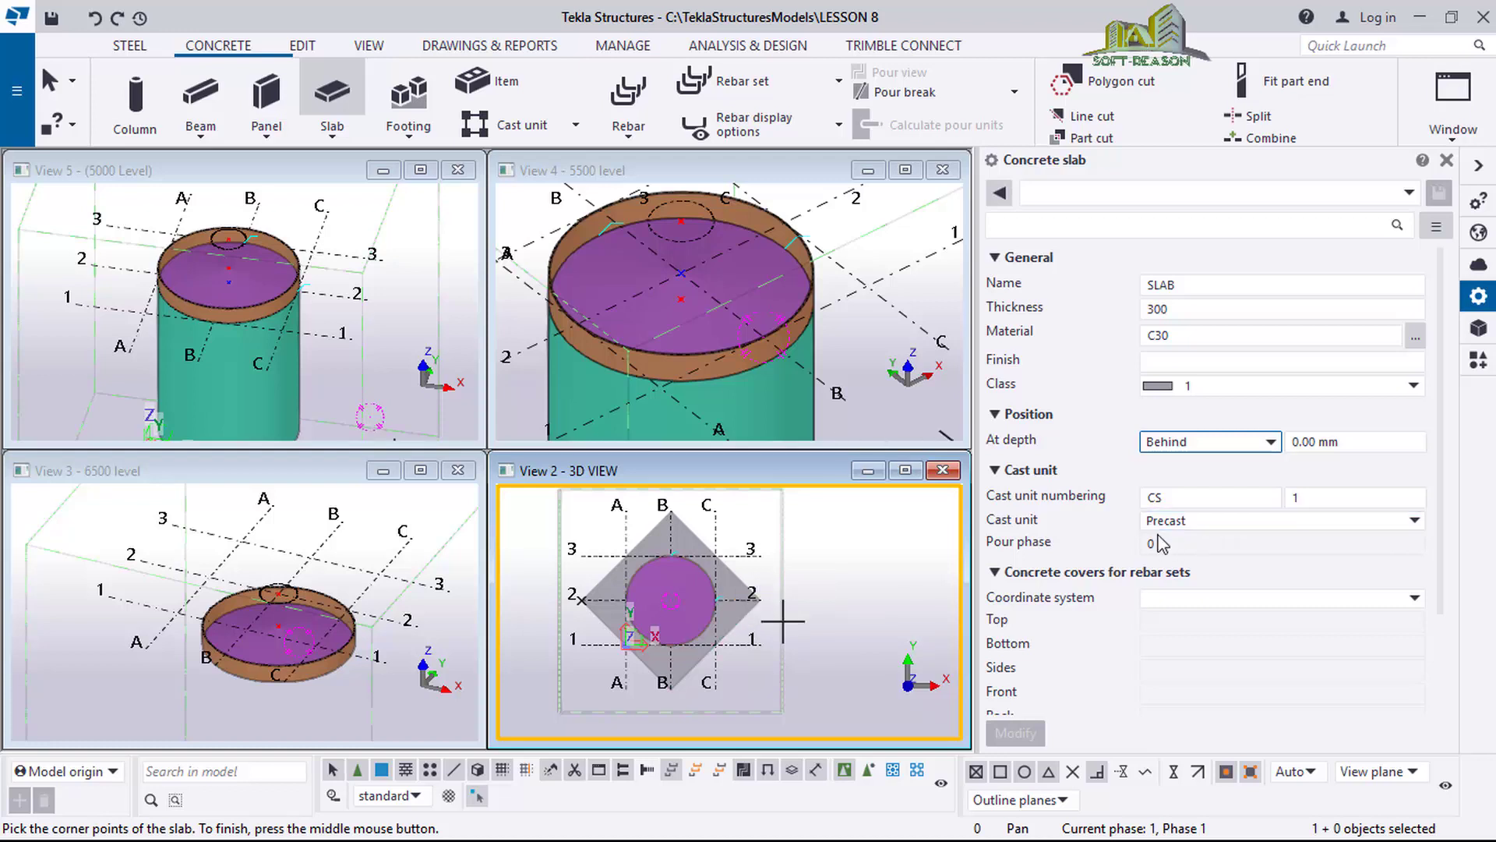
left_click(1413, 522)
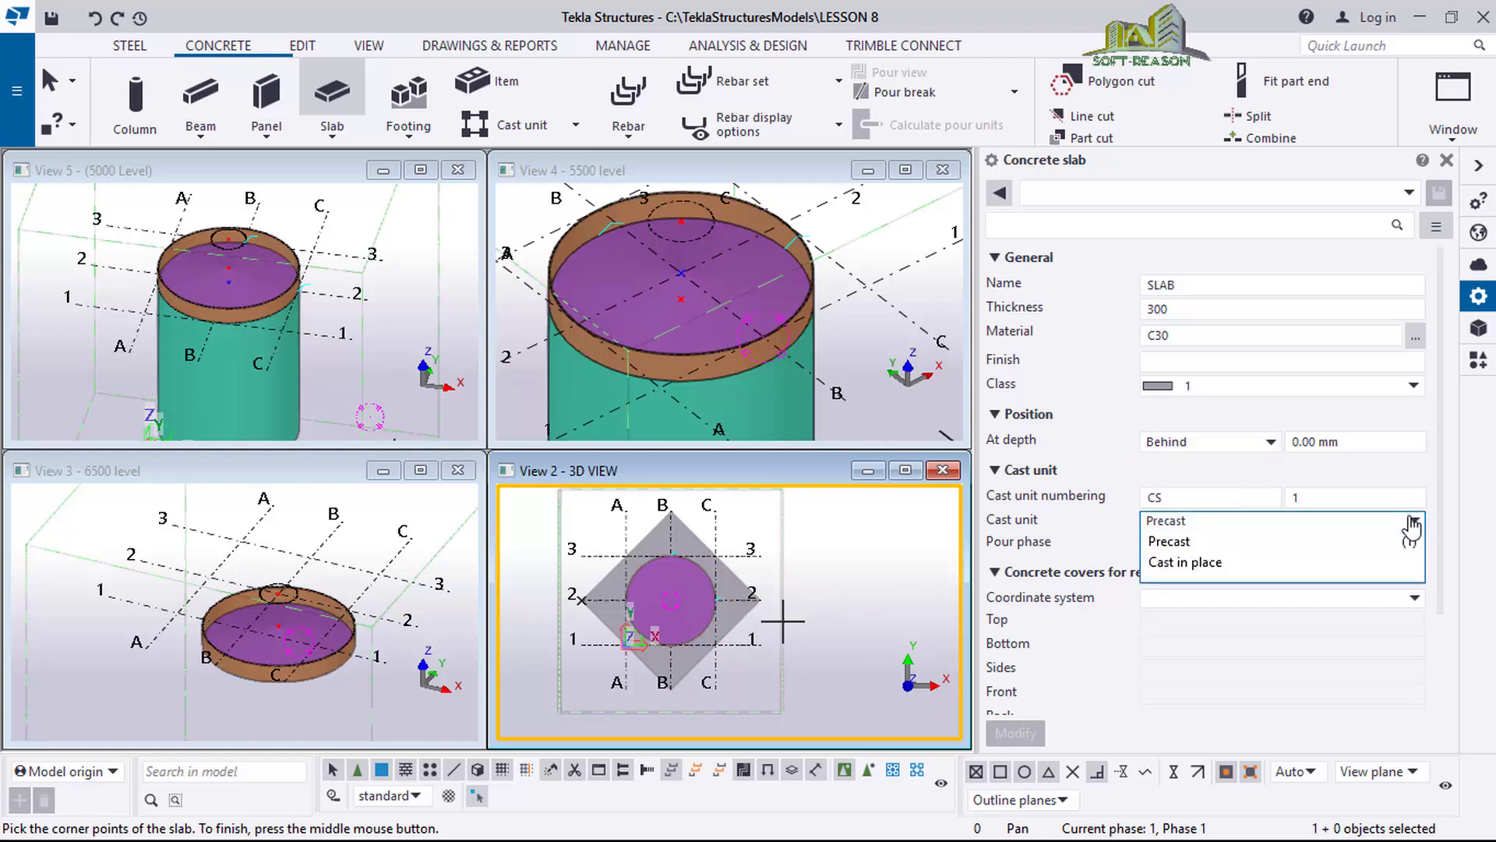
left_click(1411, 528)
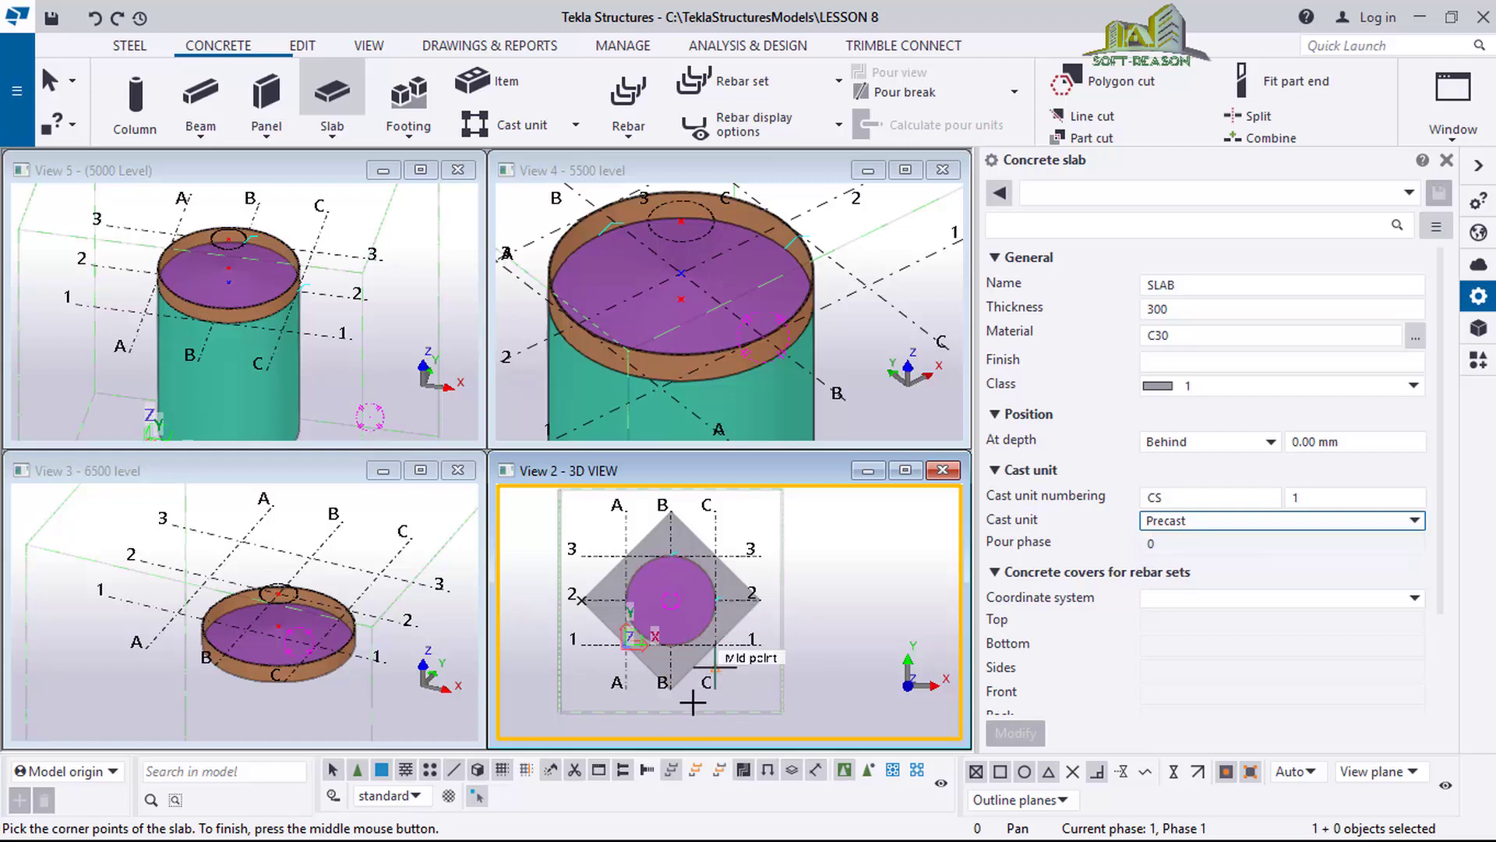
scroll(617, 642, "up", 2)
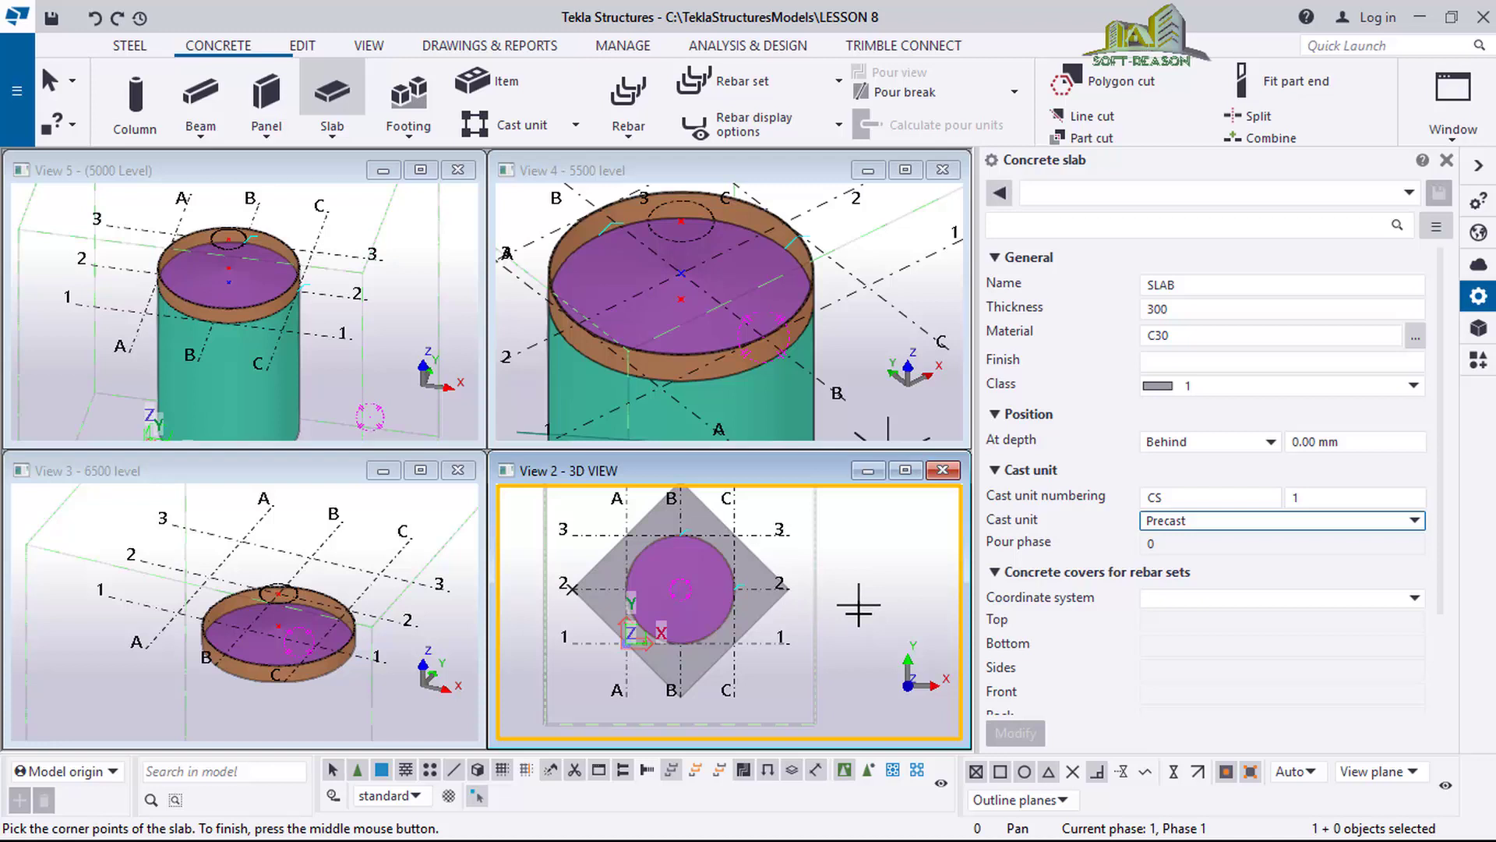
key("Escape")
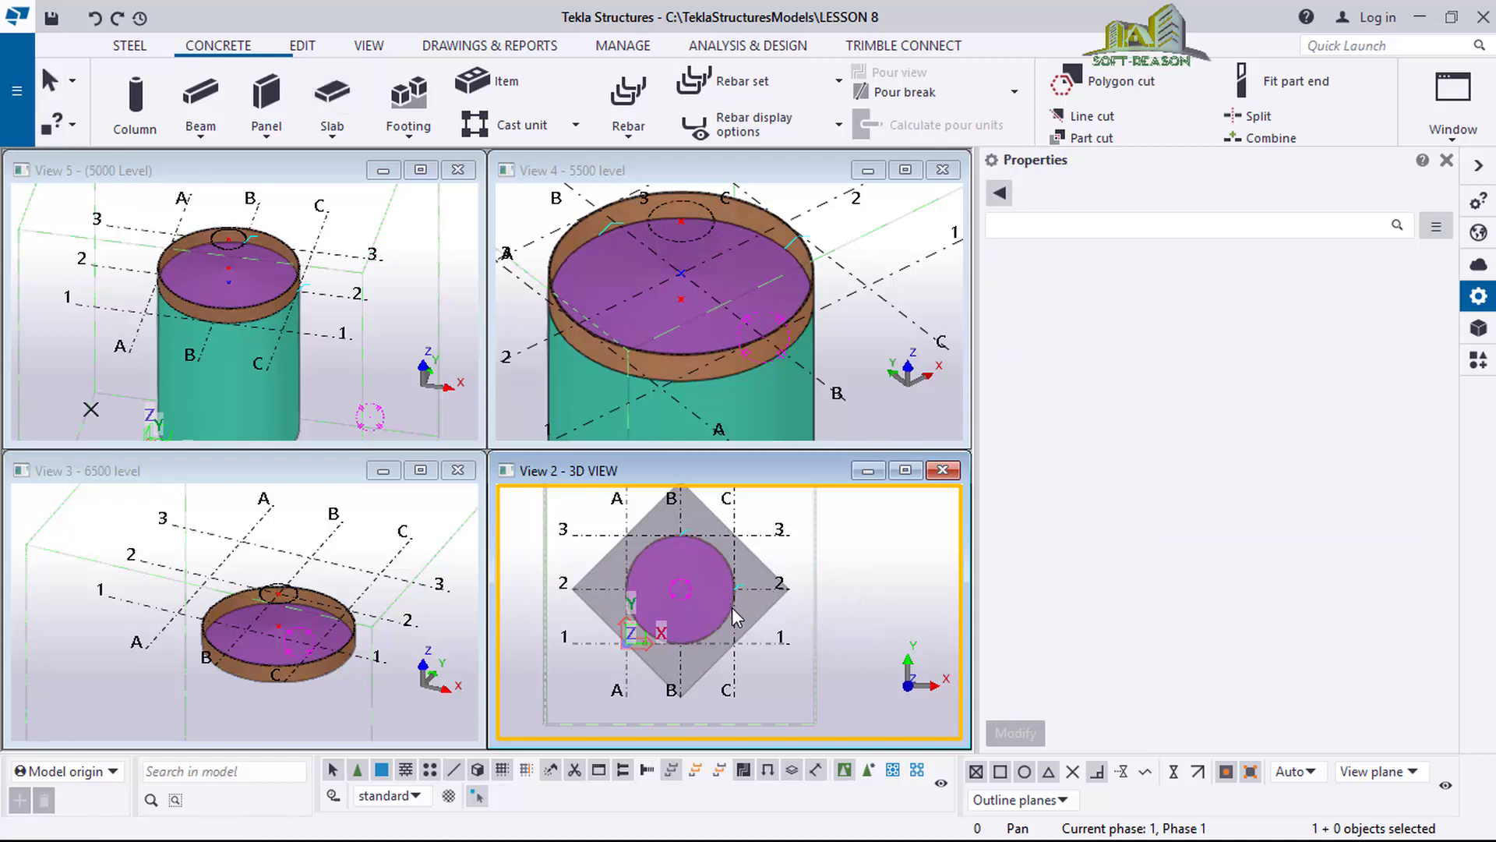
Return View 2 to 3D and orbit and zoom to a side angle of the tank on its slab.
key("ctrl+p")
scroll(782, 669, "up", 5)
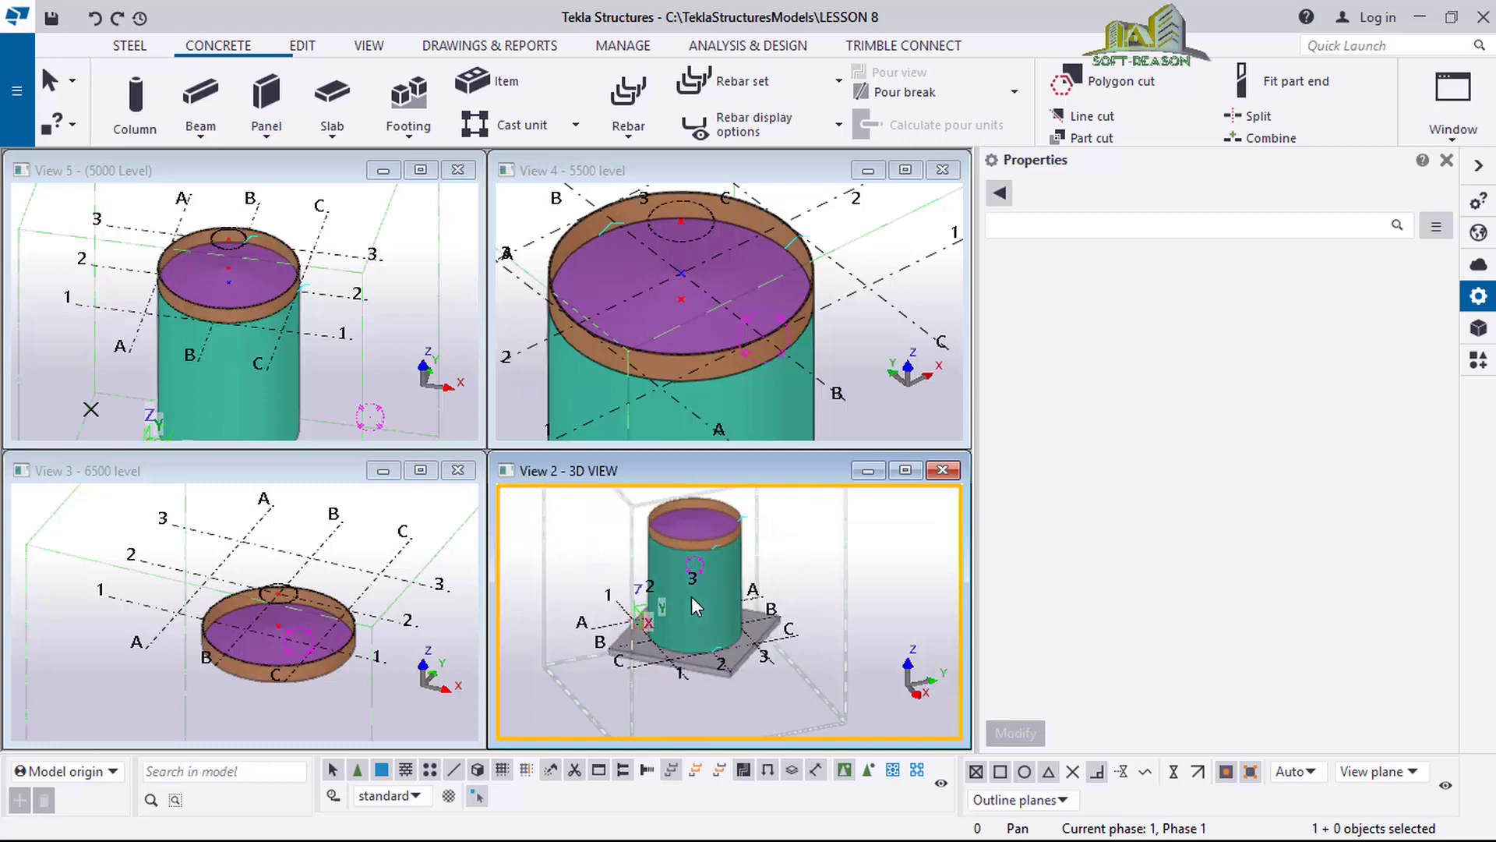
mouse_move(697, 630)
middle_mouse_down("ctrl")
mouse_move(715, 619)
mouse_move(717, 637)
middle_mouse_up("ctrl")
scroll(686, 569, "up", 2)
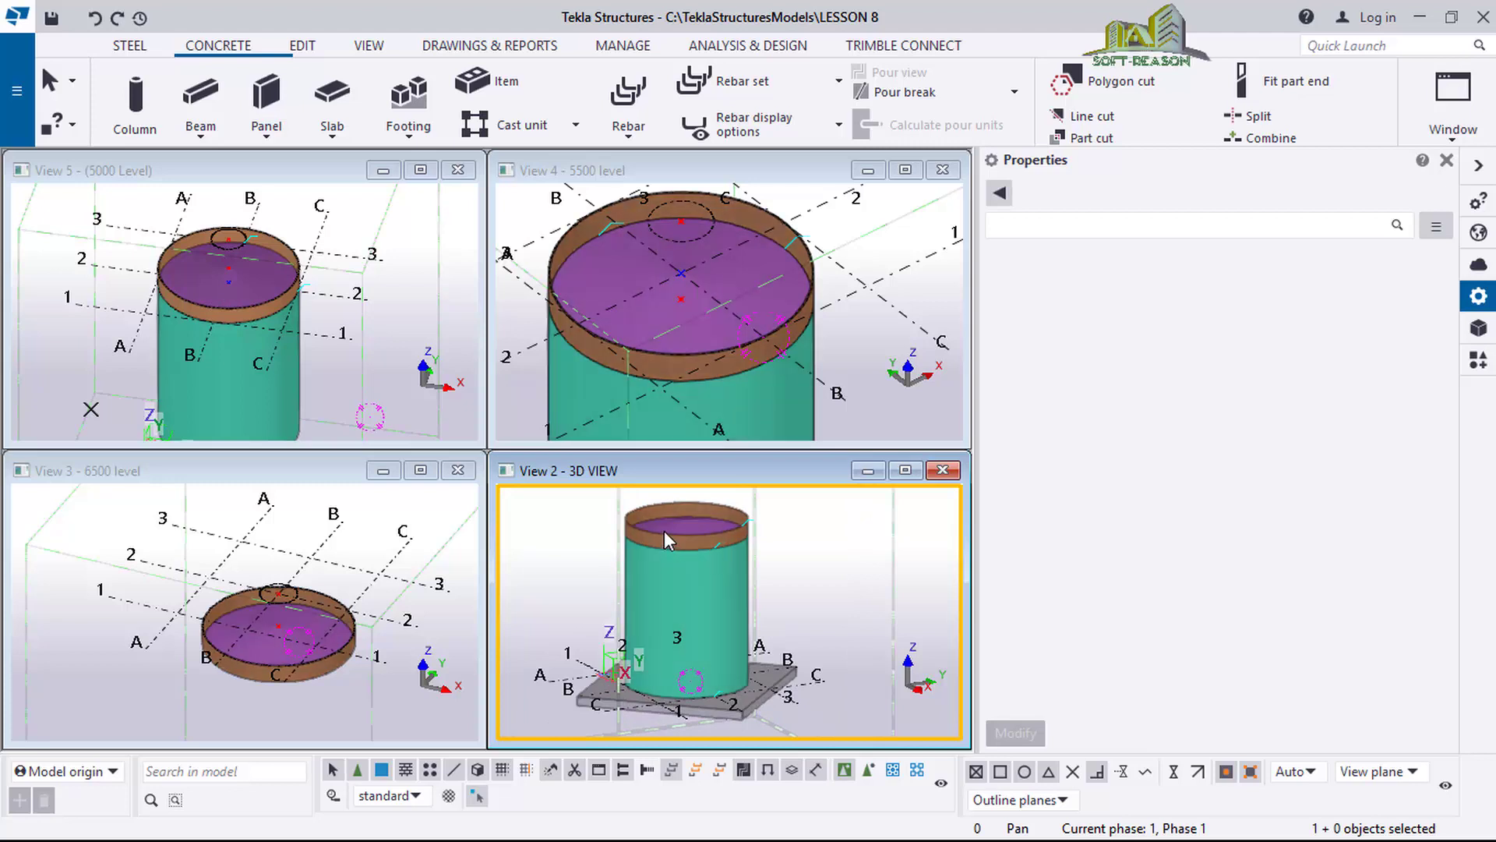
scroll(685, 522, "up", 1)
scroll(699, 539, "down", 2)
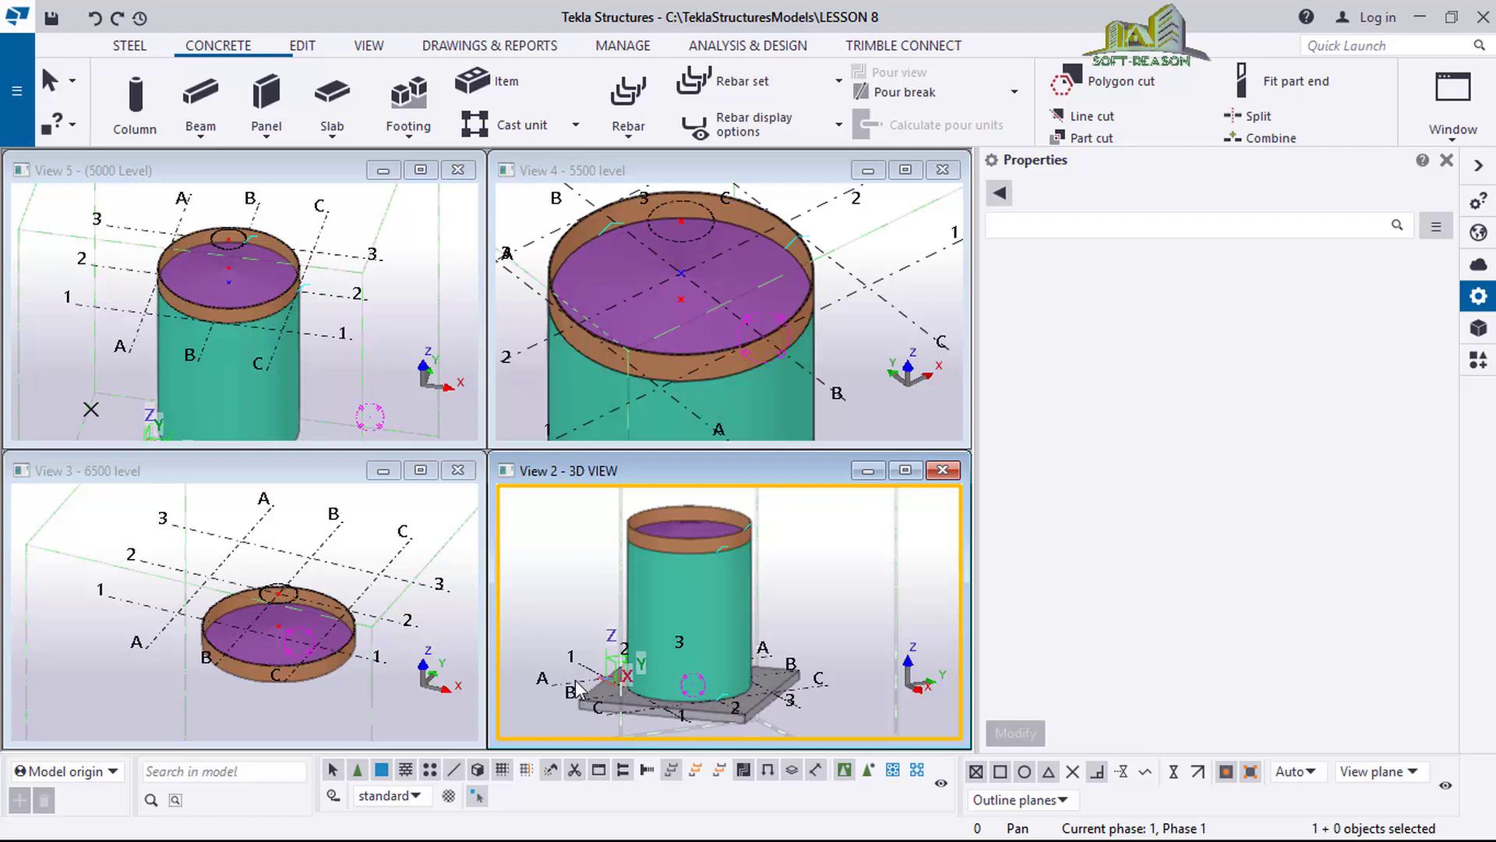
left_click(573, 628)
Hide the selected grid in the 3D view.
right_click(574, 628)
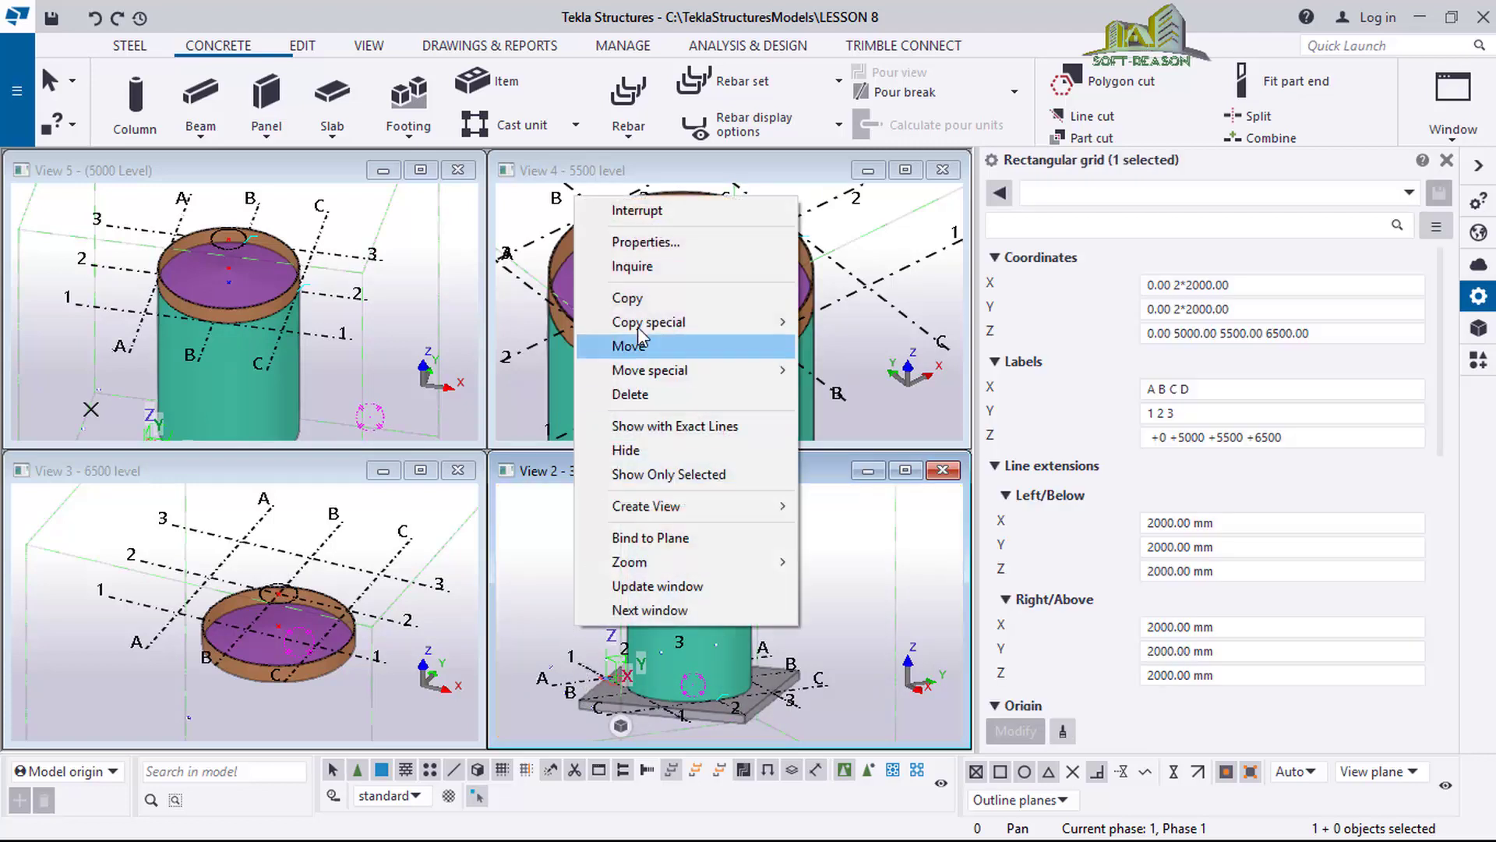
left_click(627, 450)
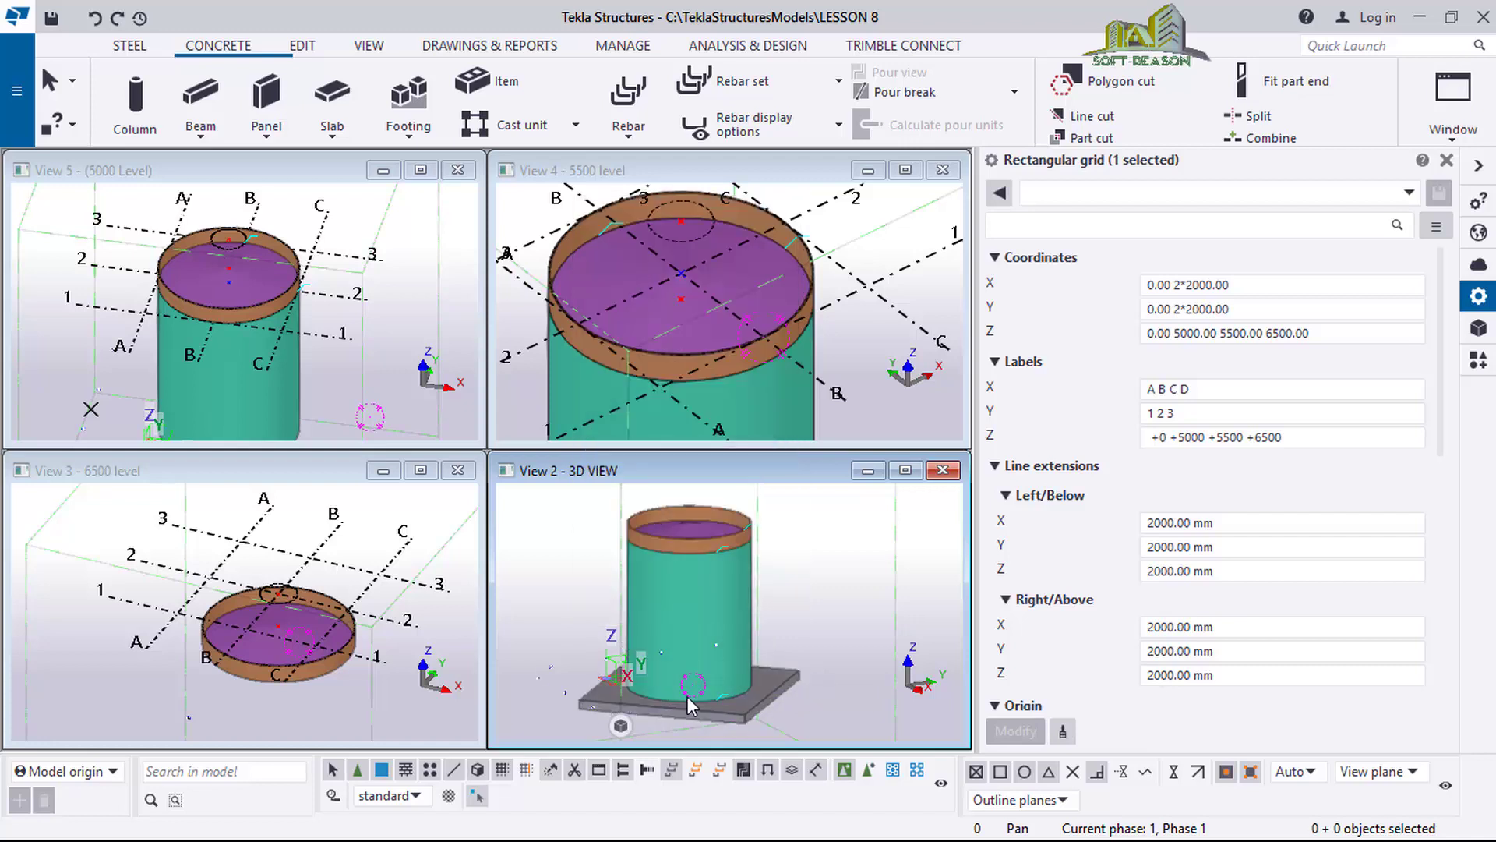
middle_click_drag(763, 605, 756, 610)
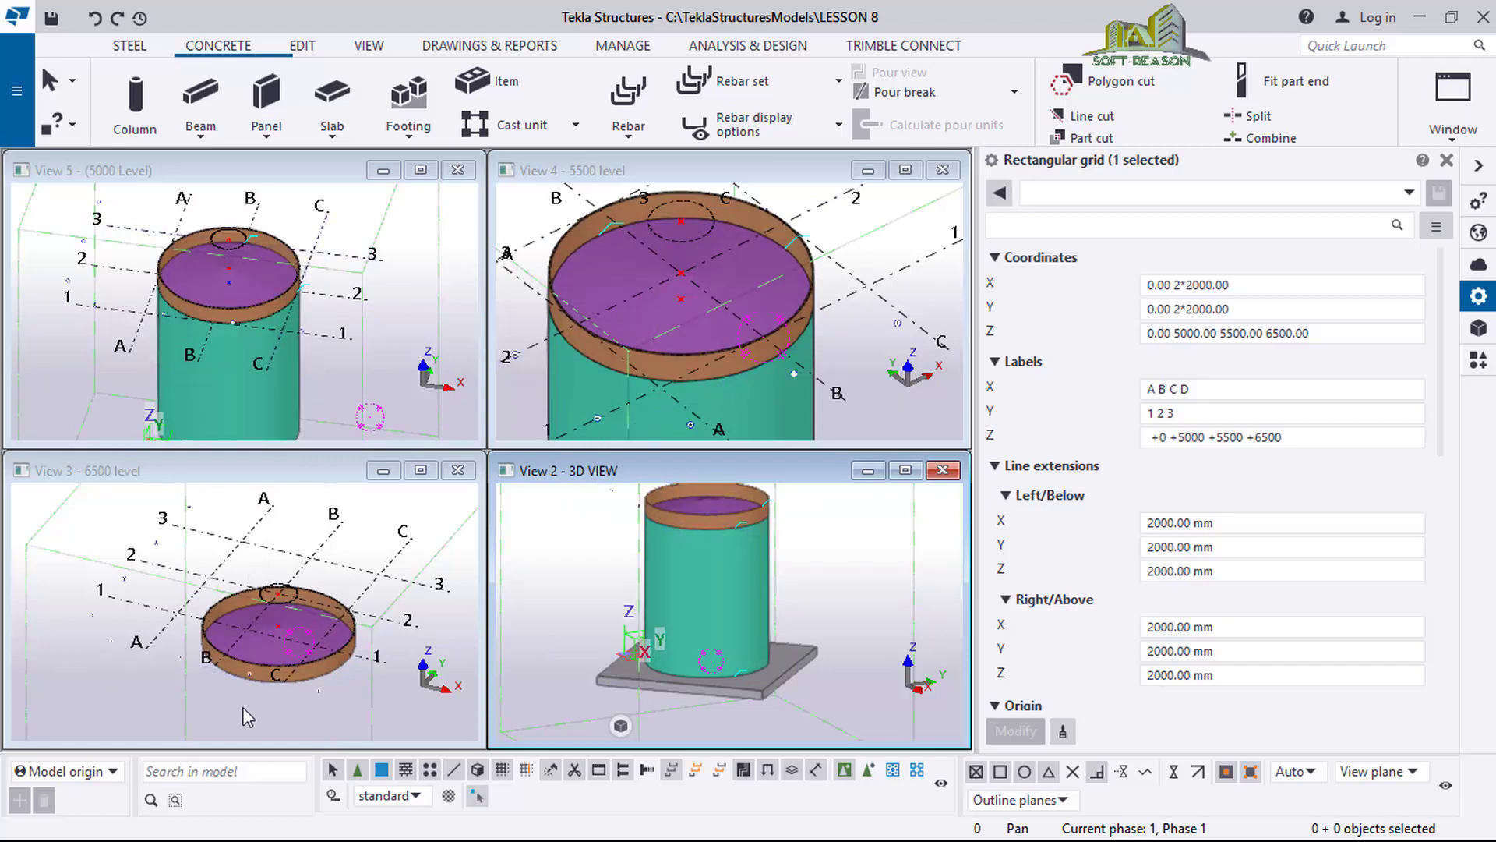
Close the 5500 level view and stretch View 2 up into the freed space.
left_click(943, 171)
left_click_drag(765, 449, 734, 152)
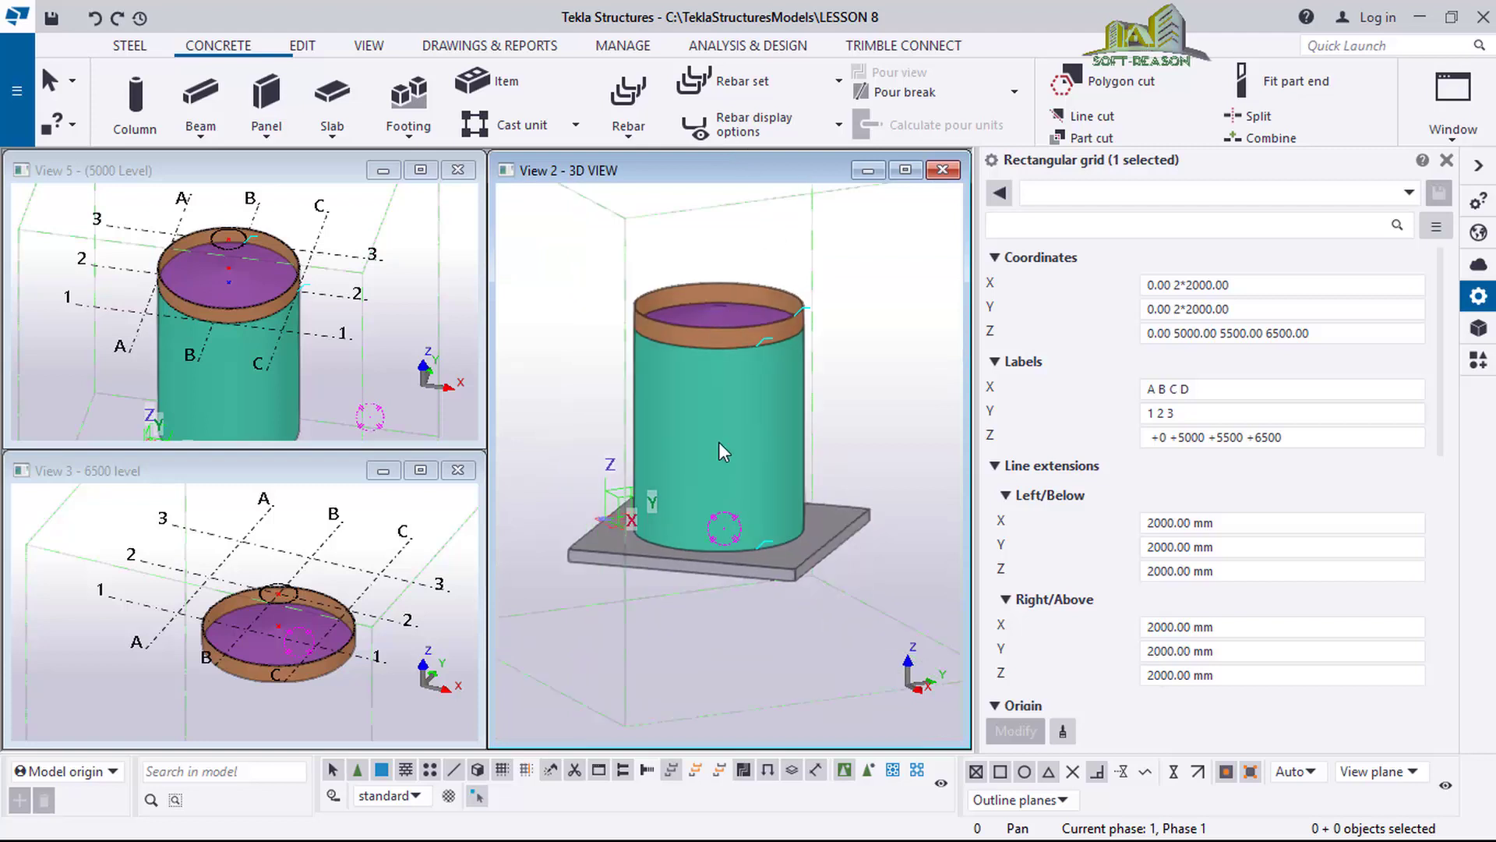
scroll(718, 442, "up", 2)
middle_click_drag(784, 331, 782, 614)
scroll(778, 604, "down", 5)
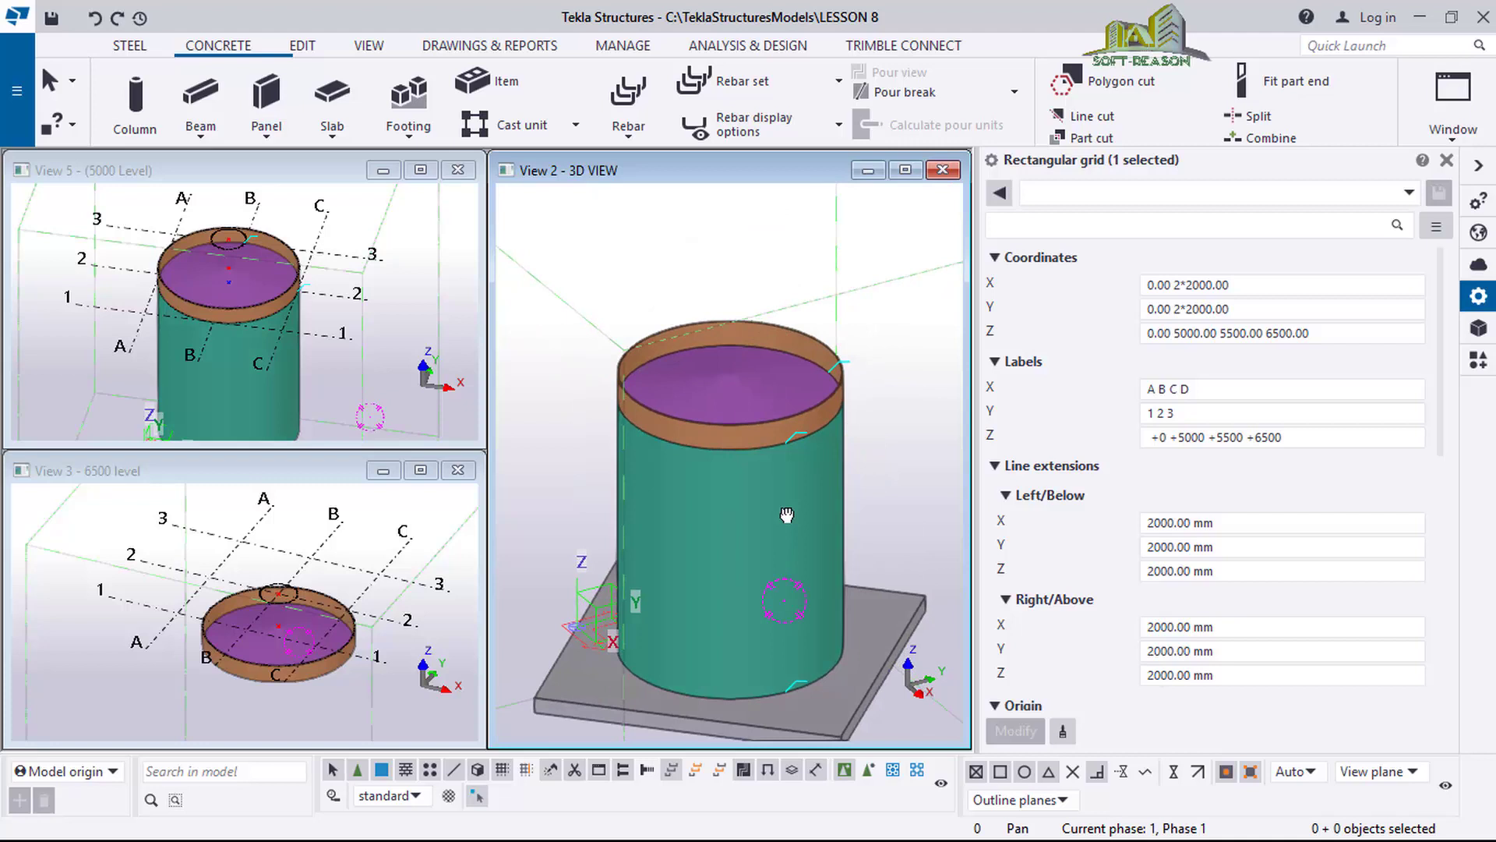
scroll(667, 547, "up", 2)
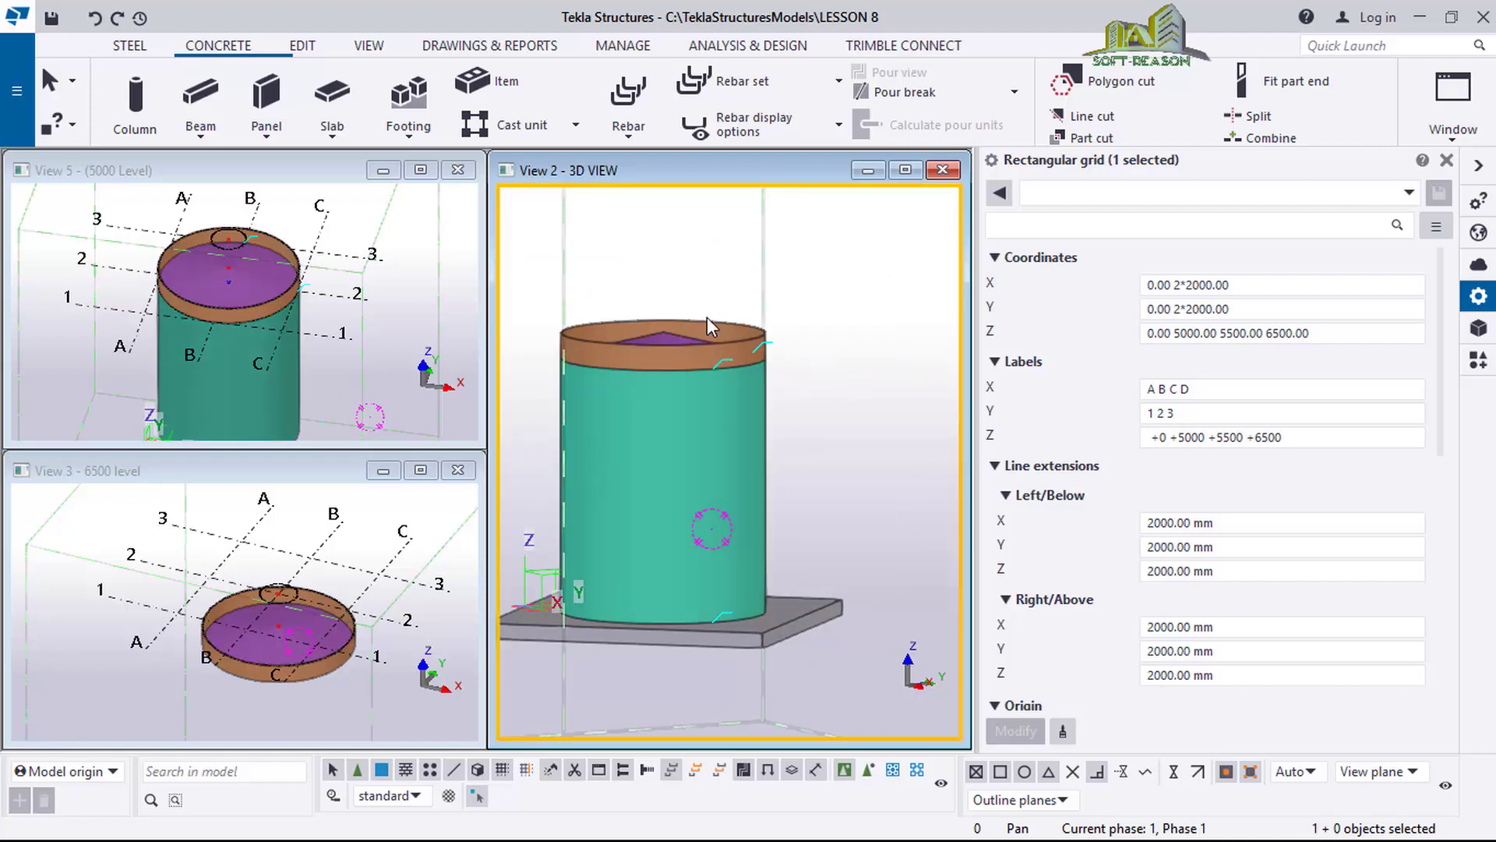
right_click(680, 260)
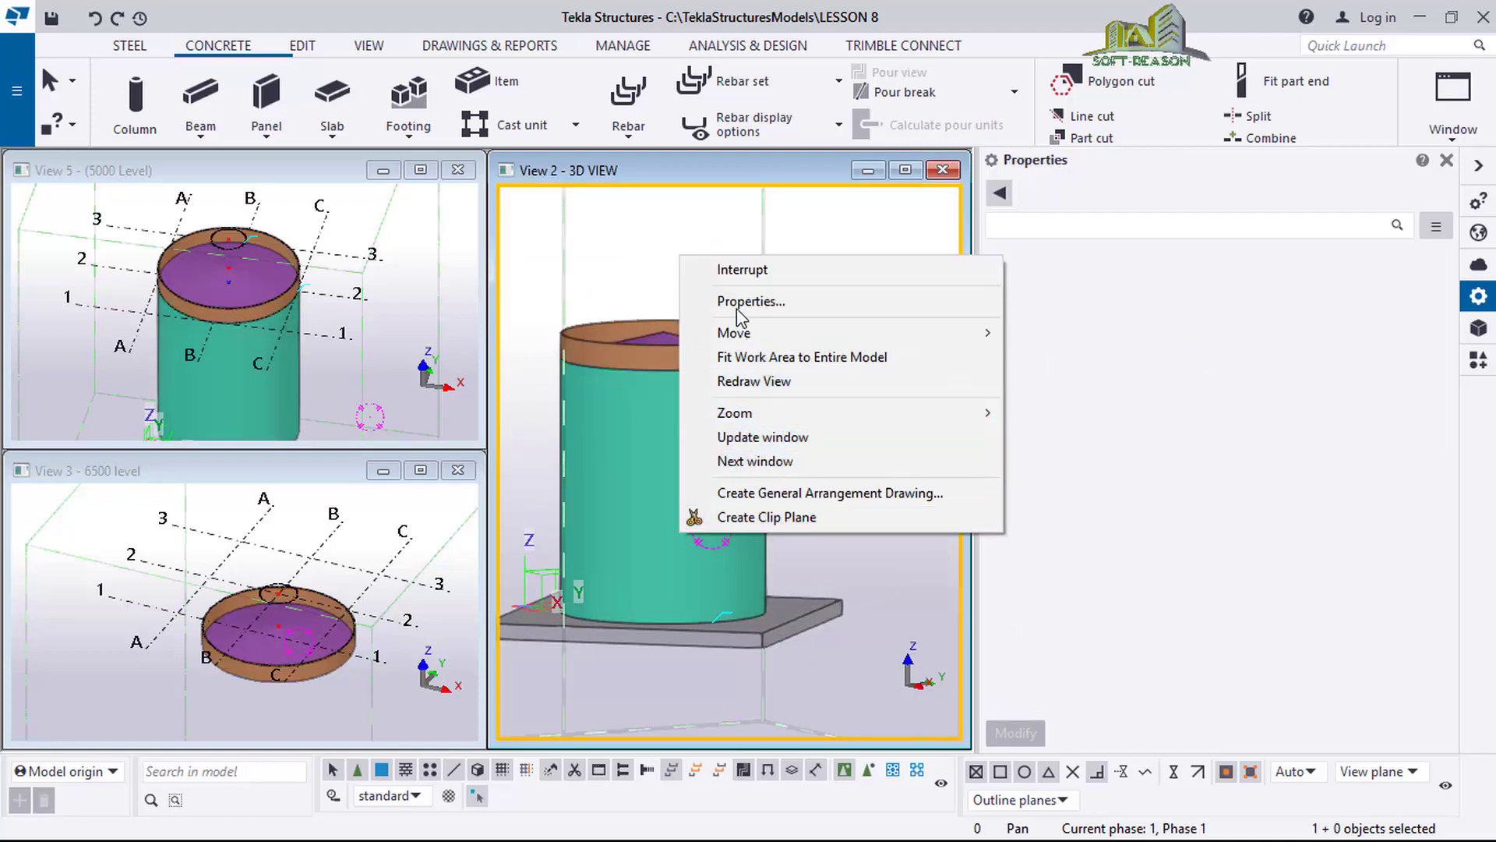
Turn off Welds and Construction planes in View 2's display settings and apply with Modify.
left_click(693, 302)
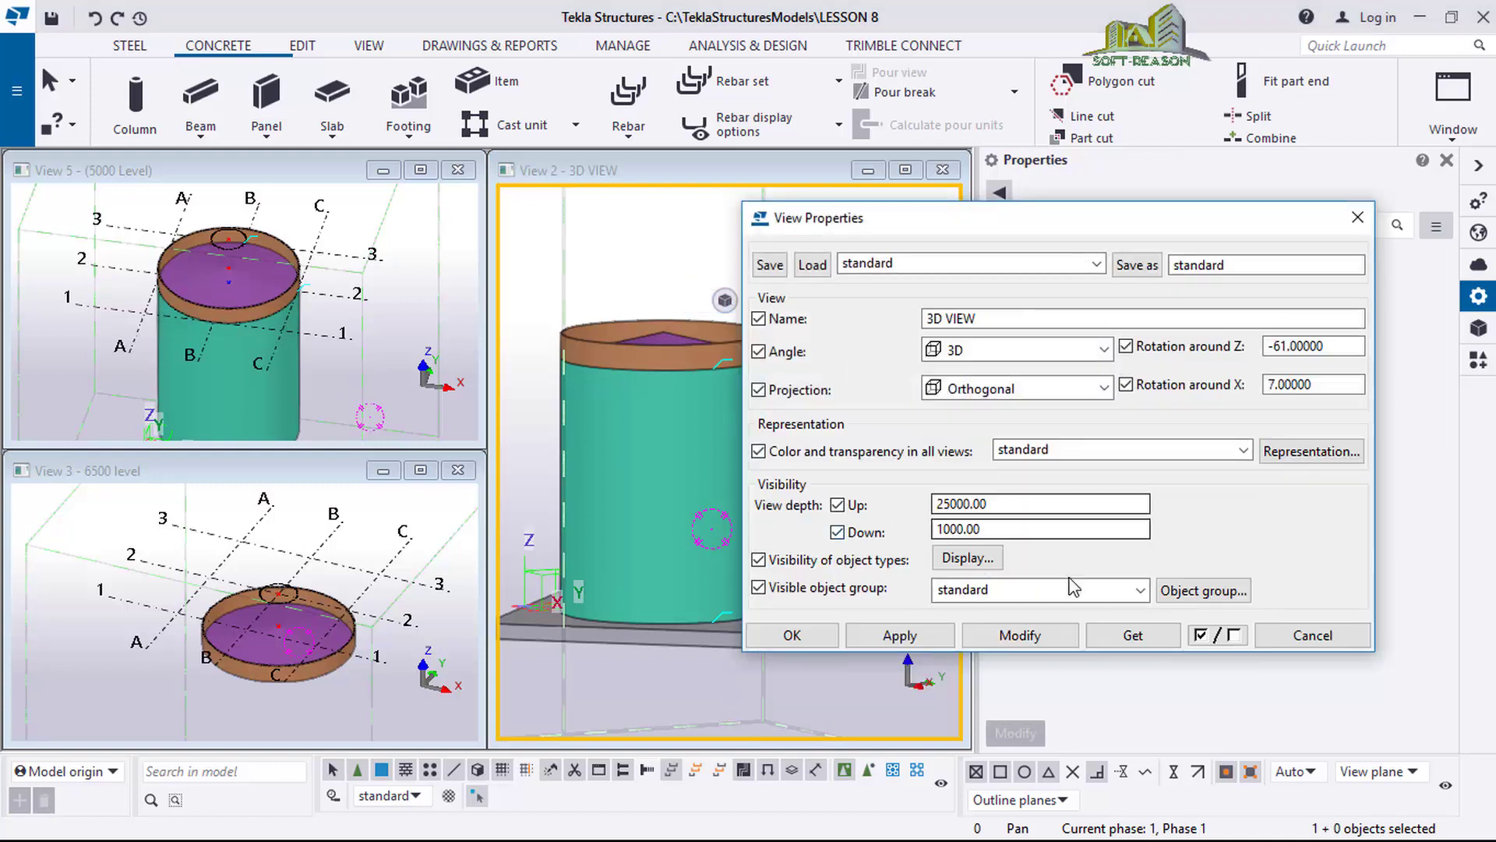
left_click(966, 558)
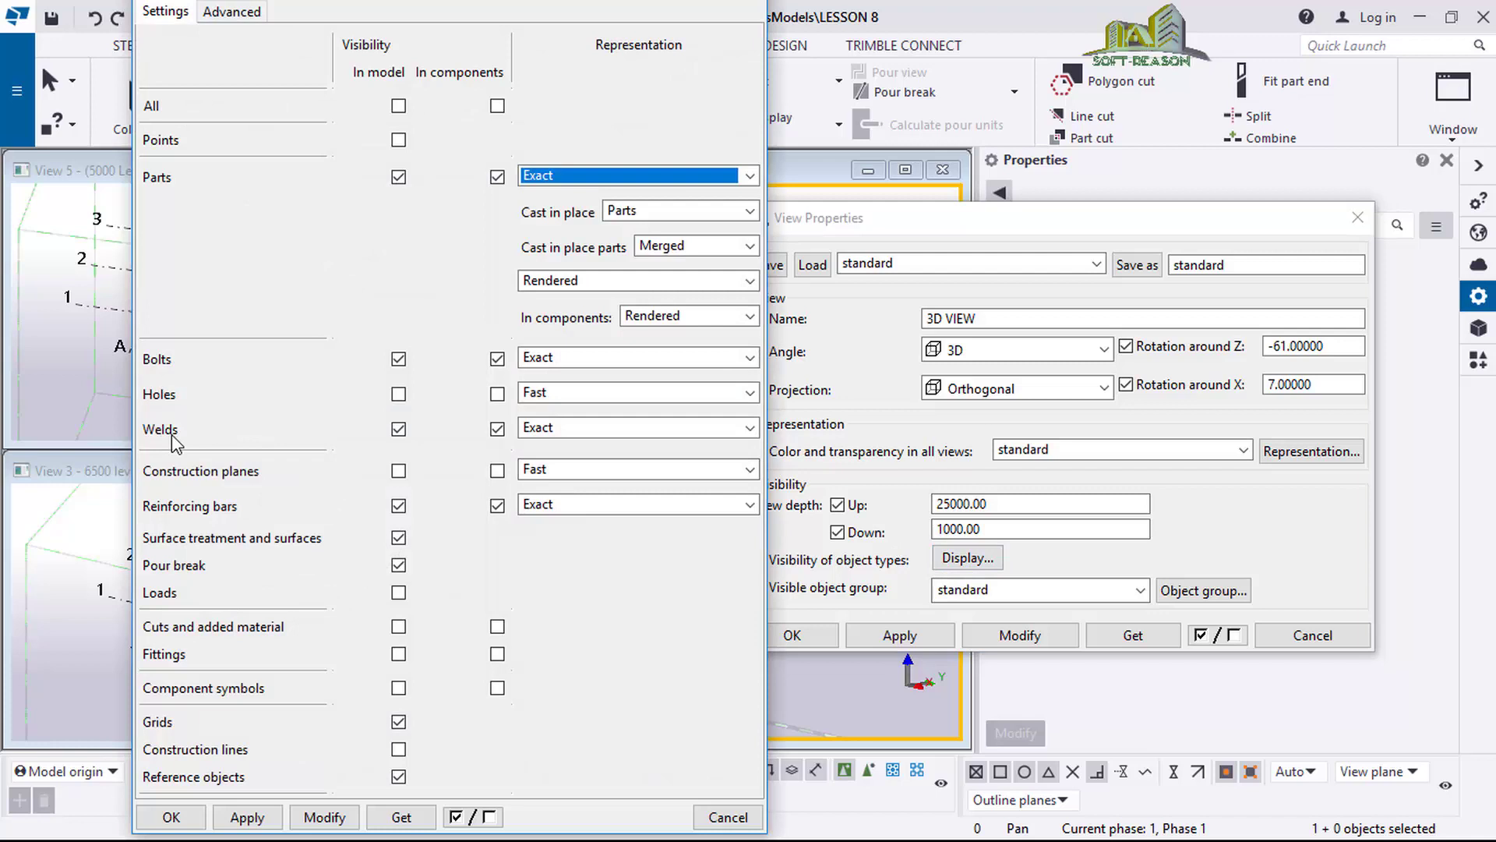
left_click(399, 429)
left_click(398, 473)
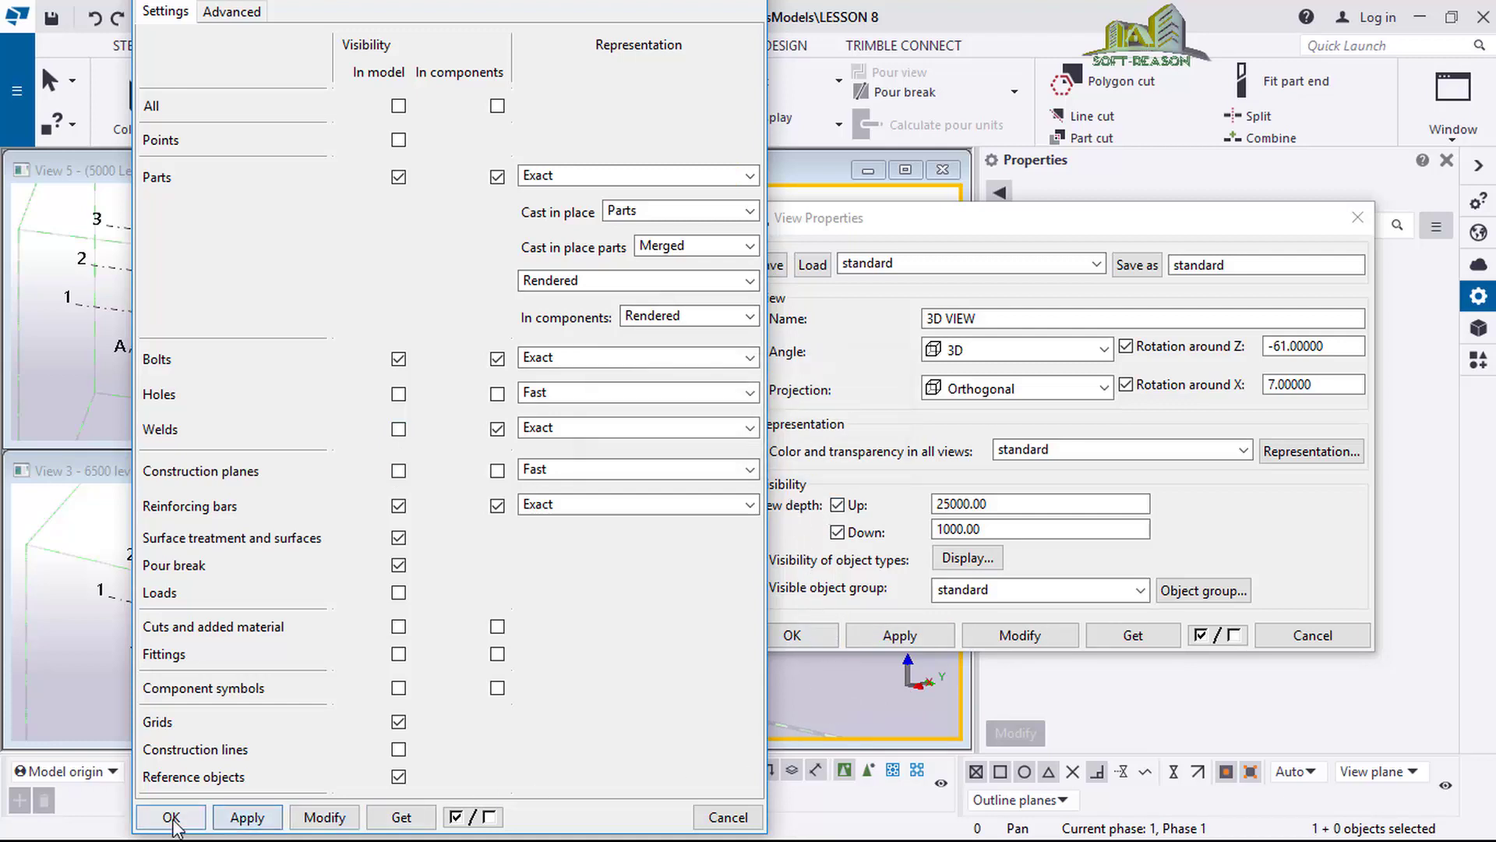
left_click(171, 817)
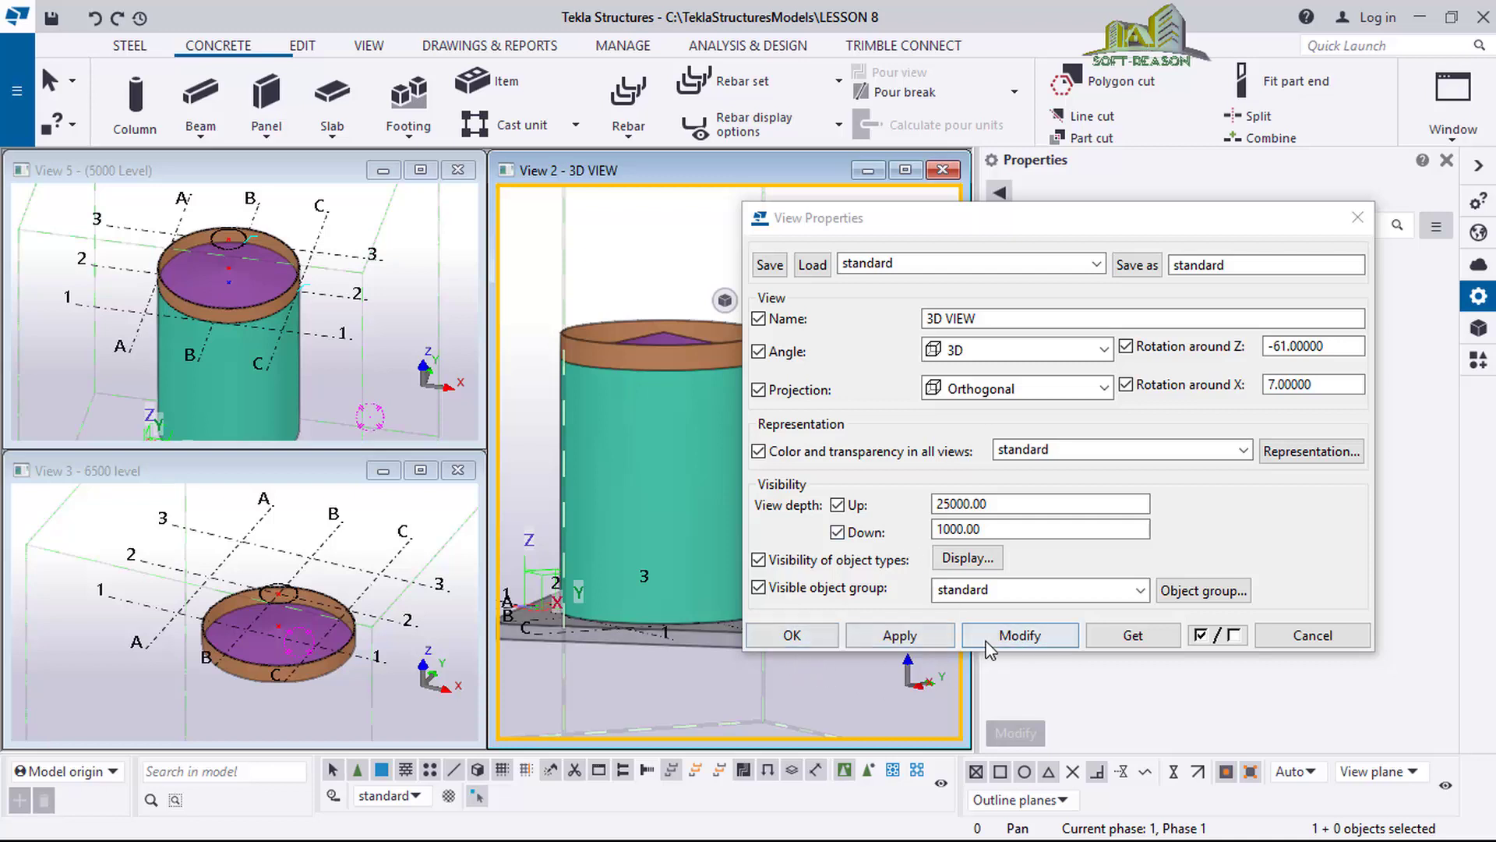
left_click(1015, 635)
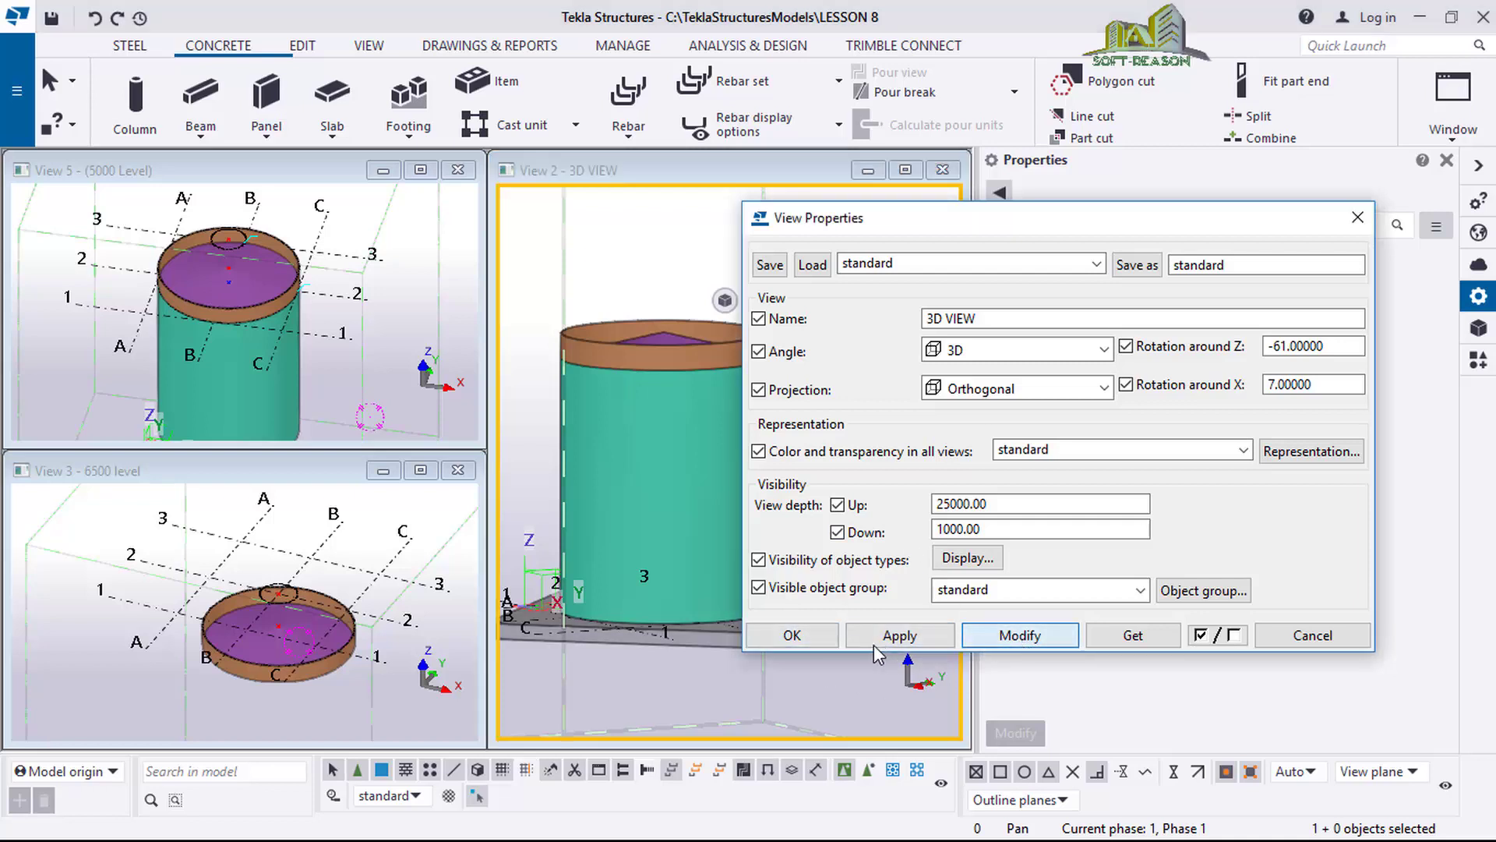
left_click(789, 638)
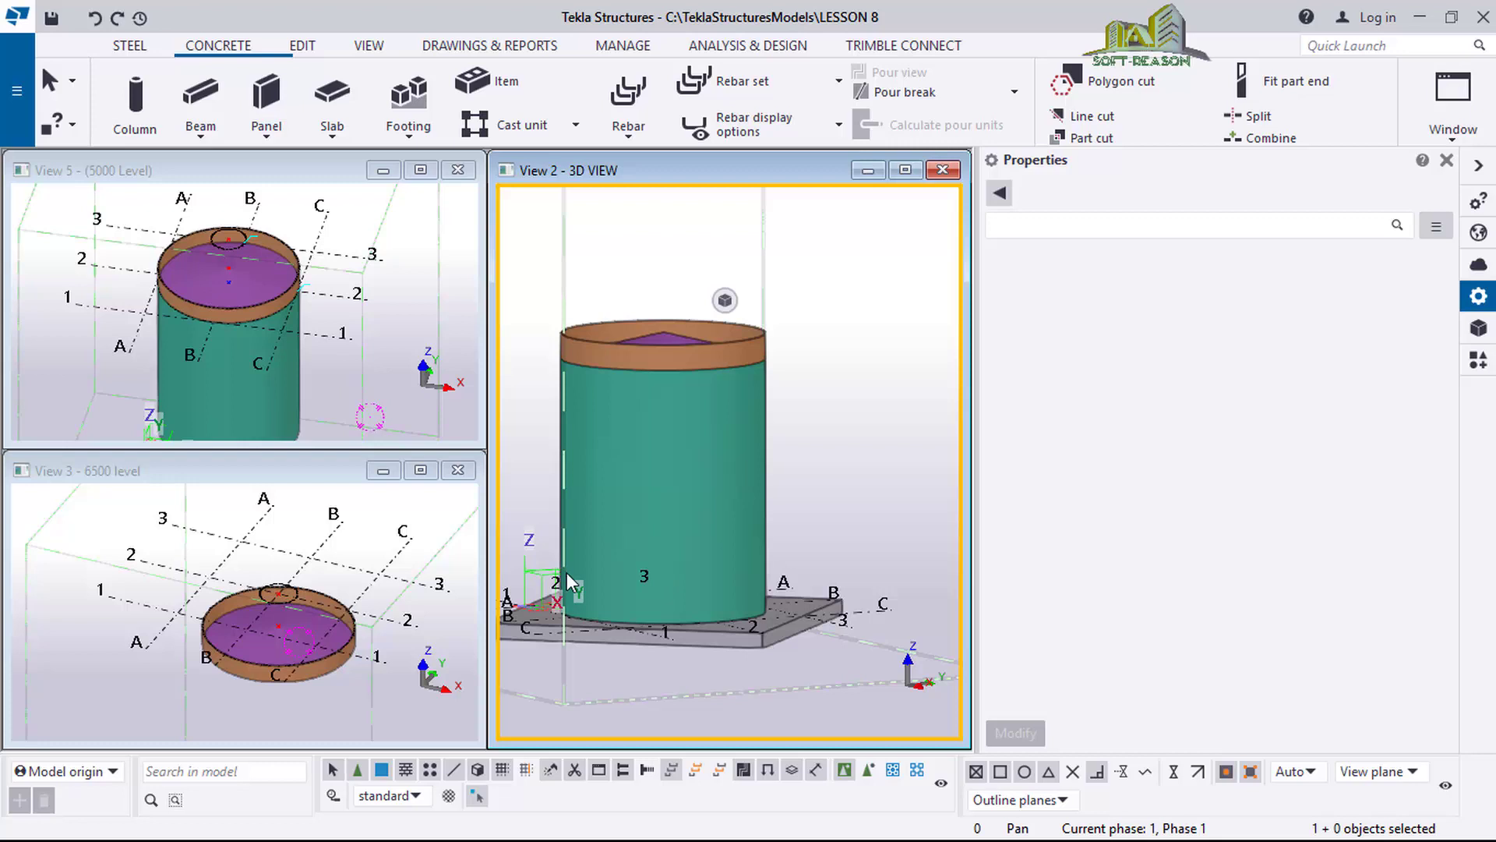
scroll(807, 551, "down", 1)
Orbit View 2 to look down on the tank from above and hide the grid.
middle_click_drag(781, 499, 760, 616, "ctrl")
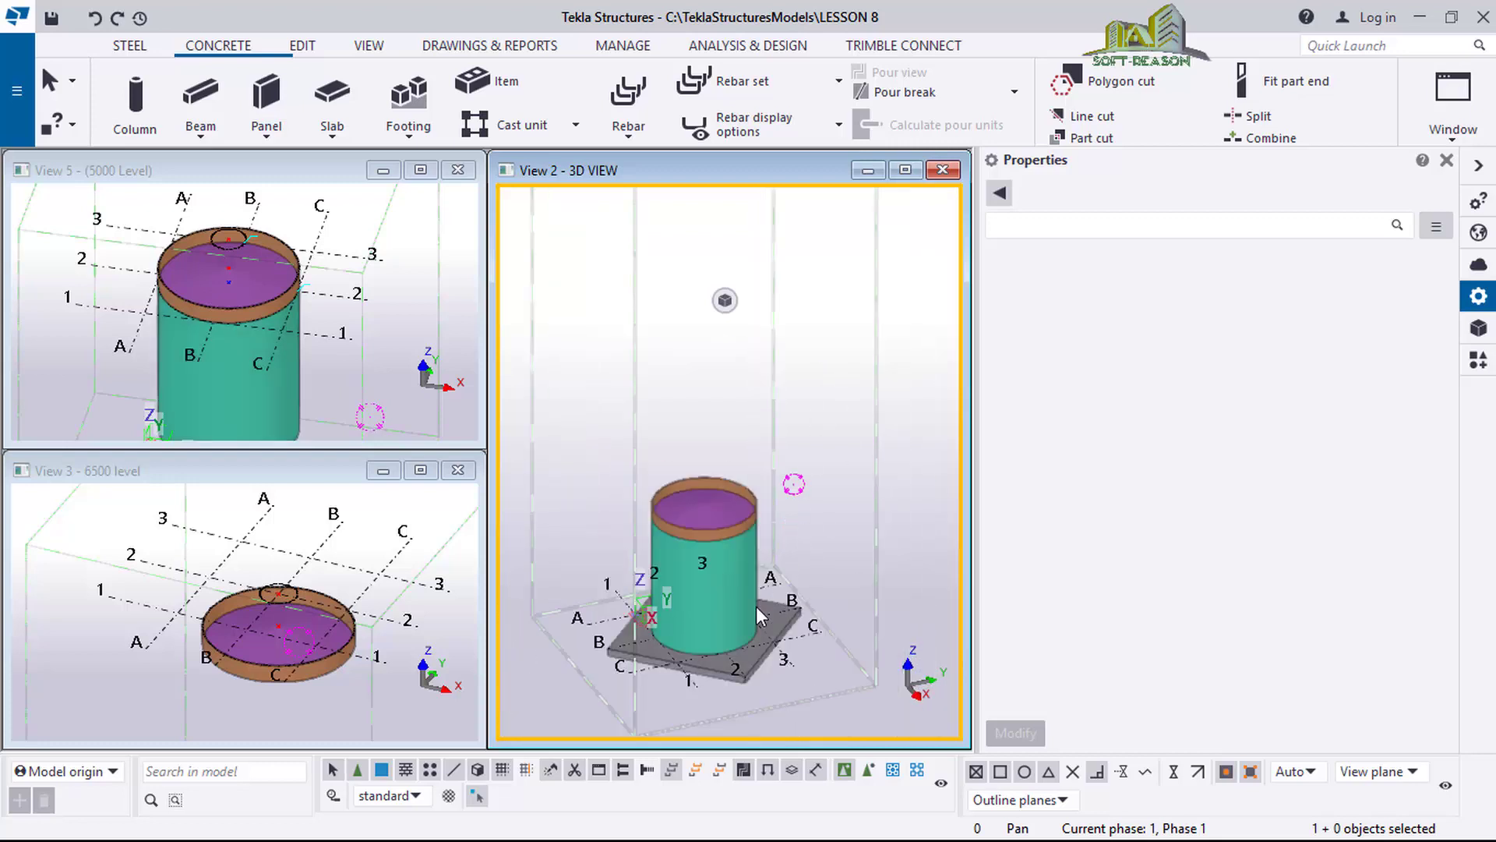
scroll(760, 615, "up", 3)
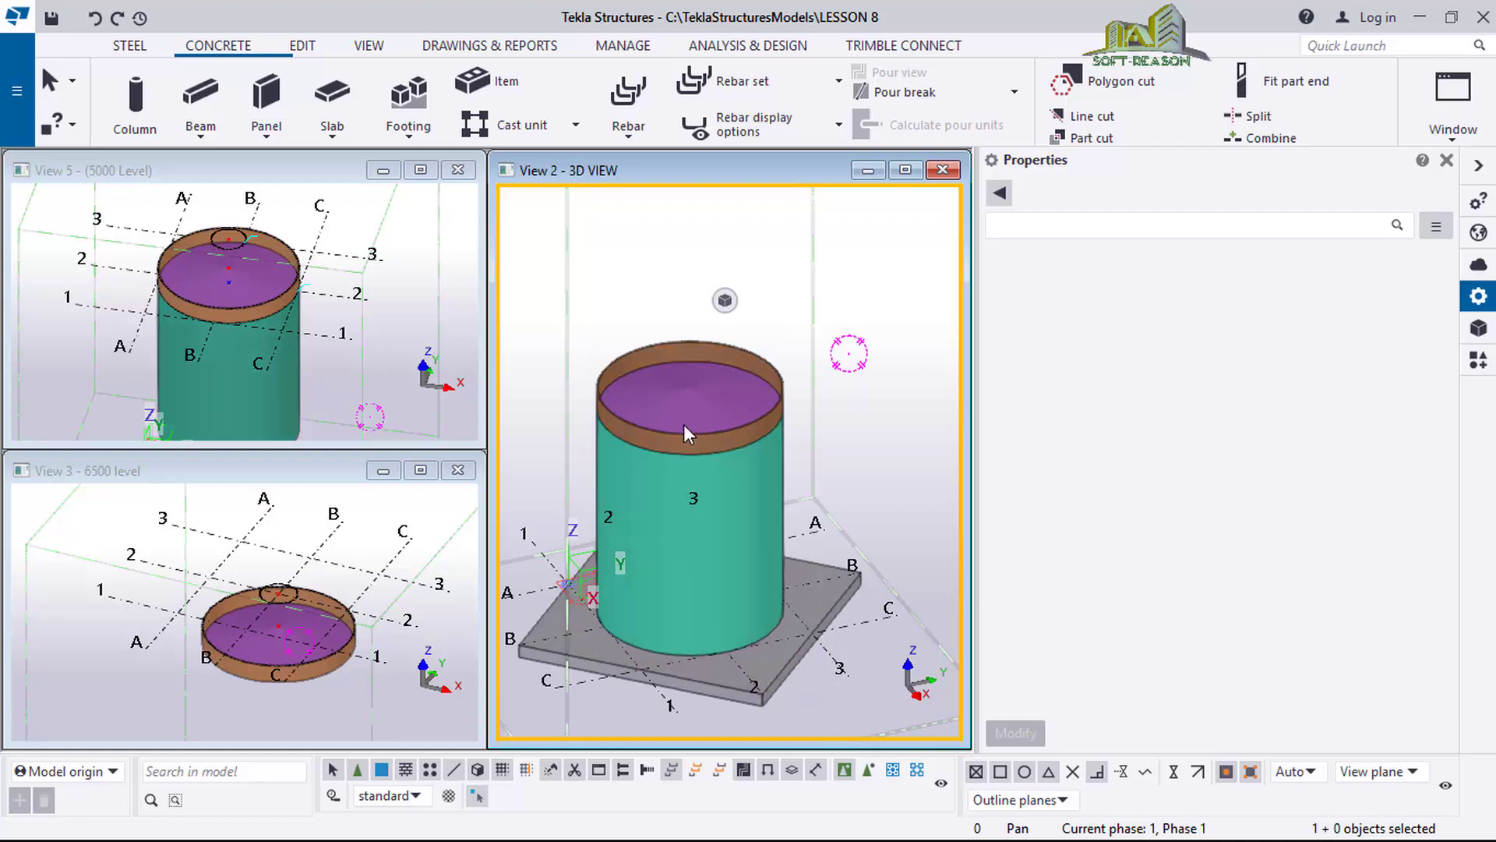
right_click(844, 628)
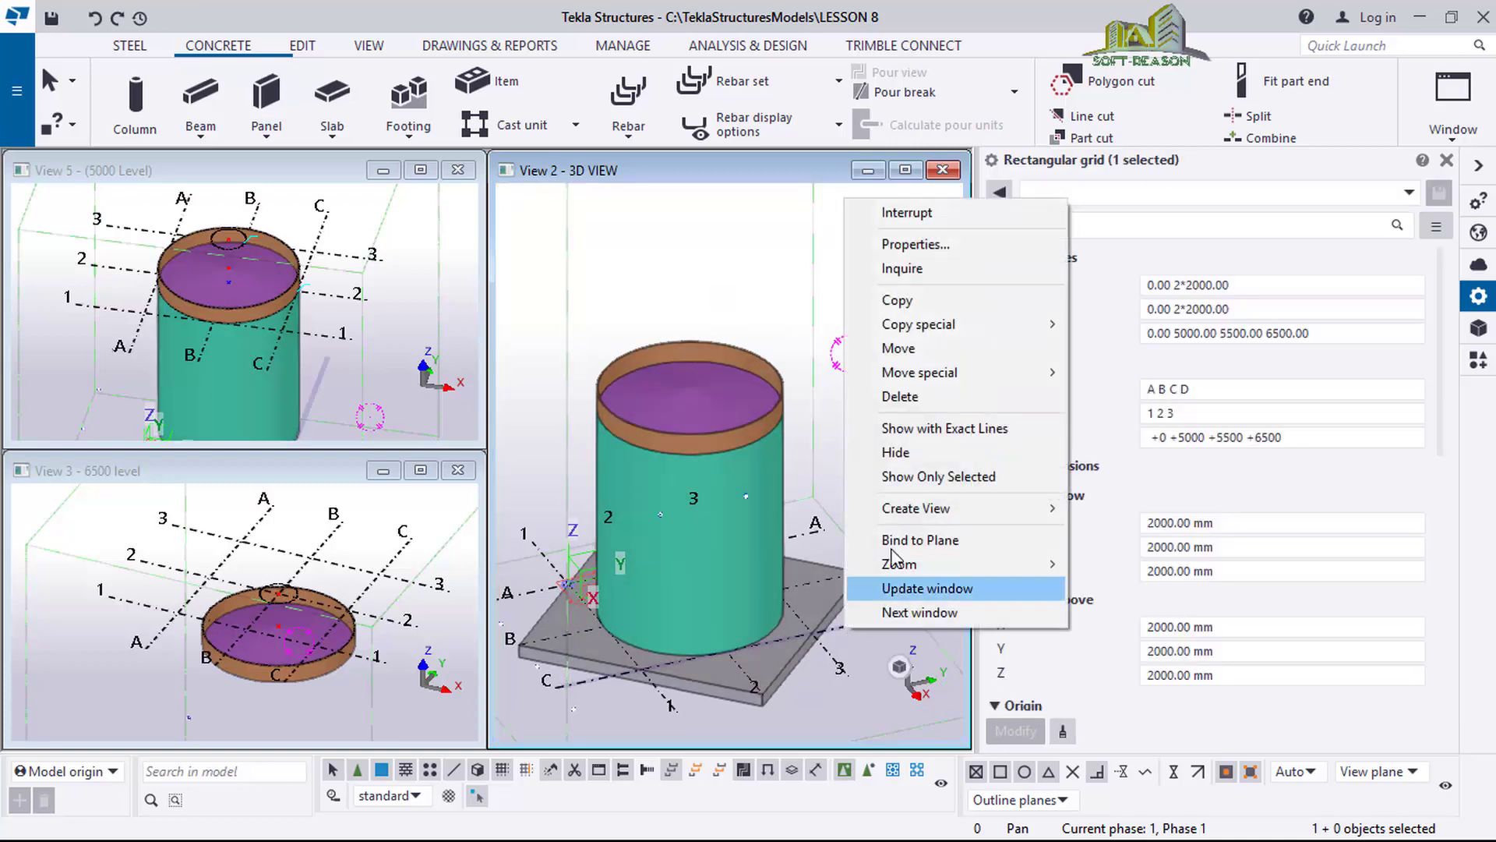
left_click(914, 452)
scroll(732, 507, "up", 3)
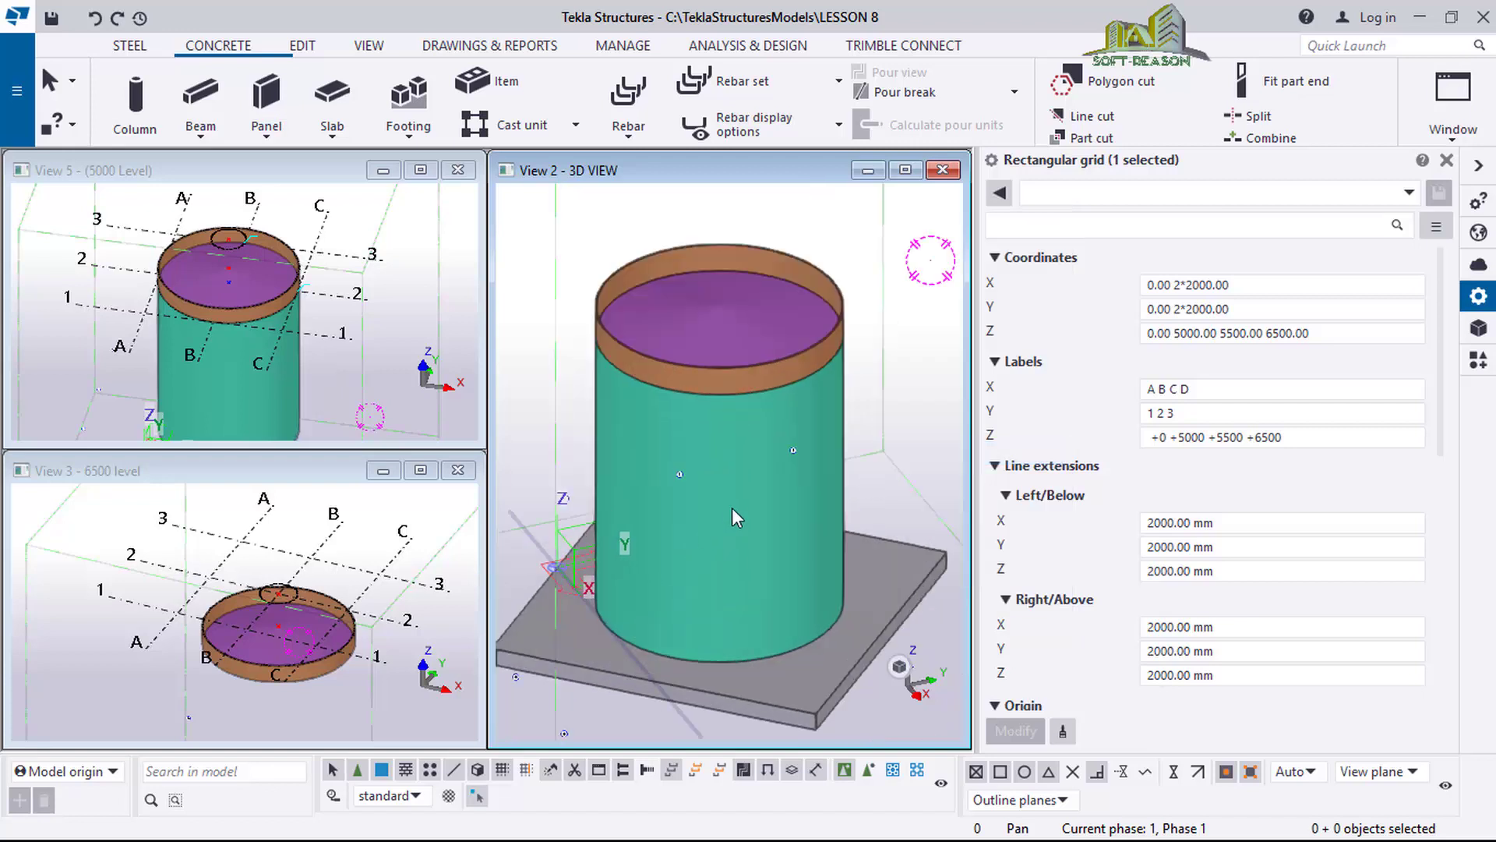
scroll(732, 507, "down", 3)
middle_click_drag(647, 639, 702, 628)
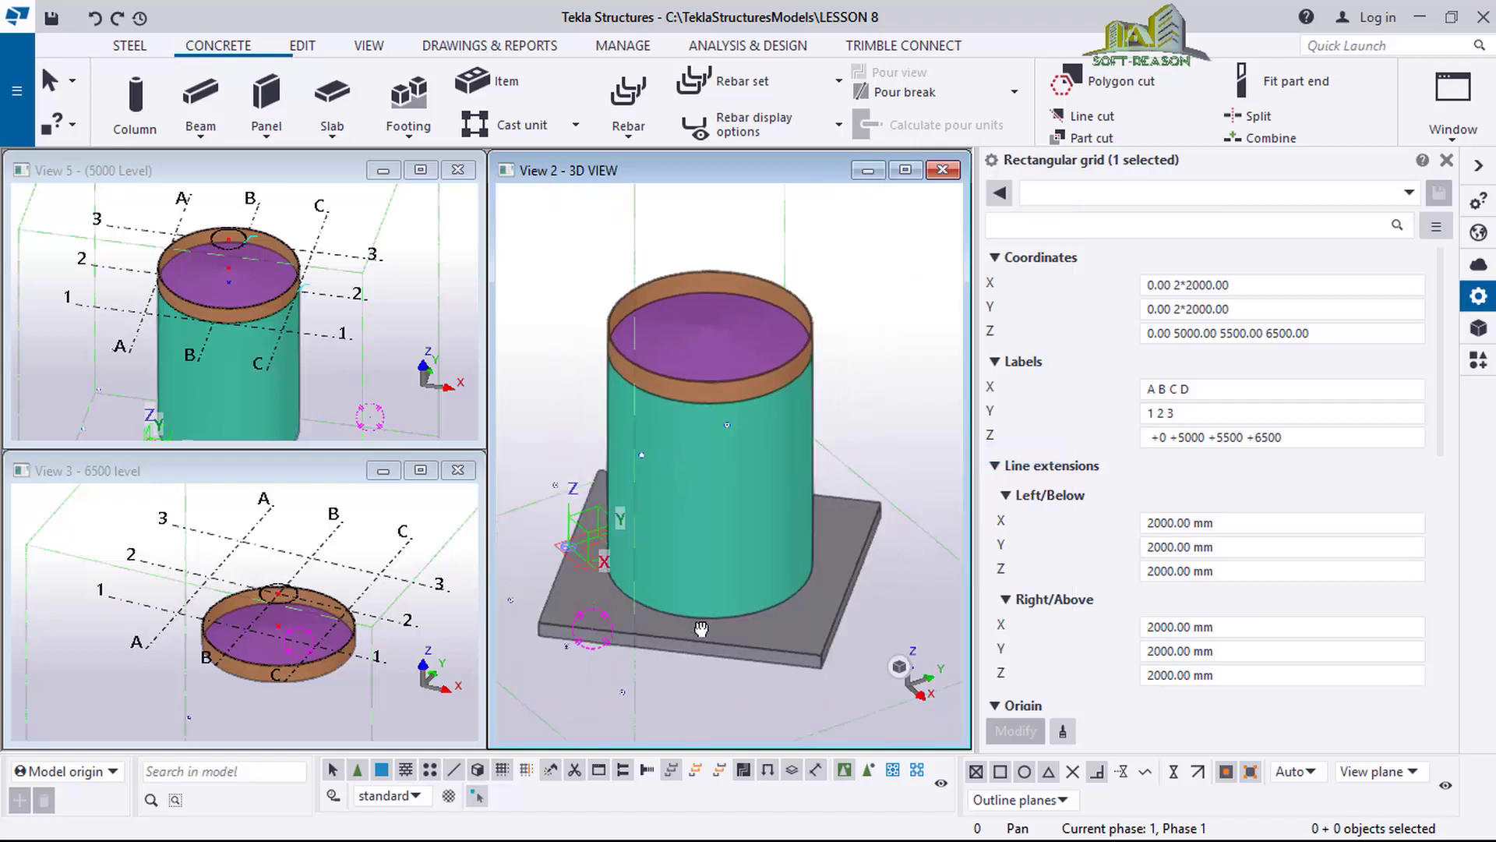
scroll(693, 620, "down", 3)
scroll(686, 609, "up", 2)
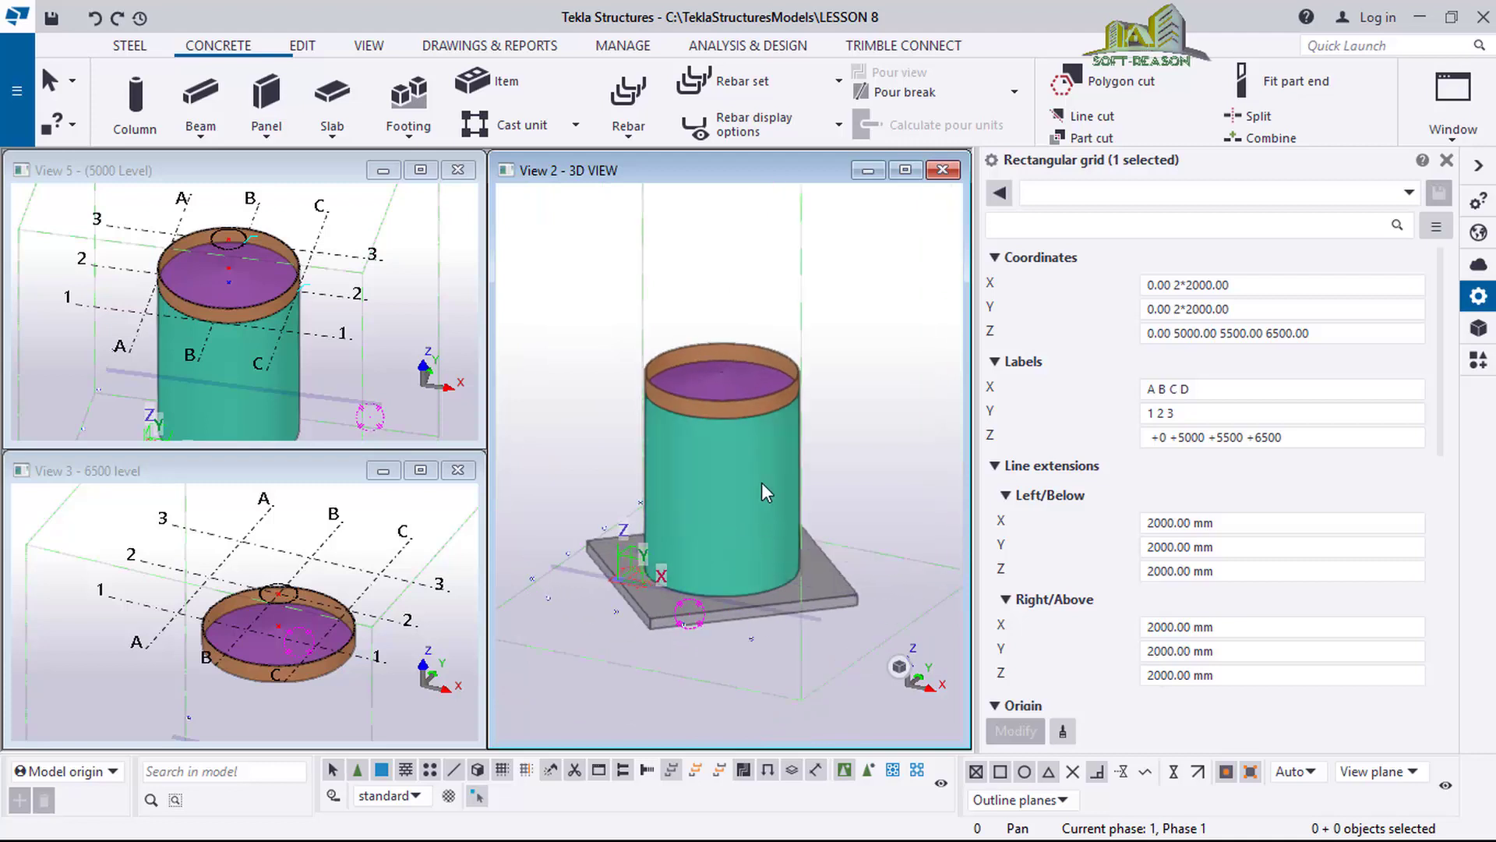
scroll(760, 485, "up", 2)
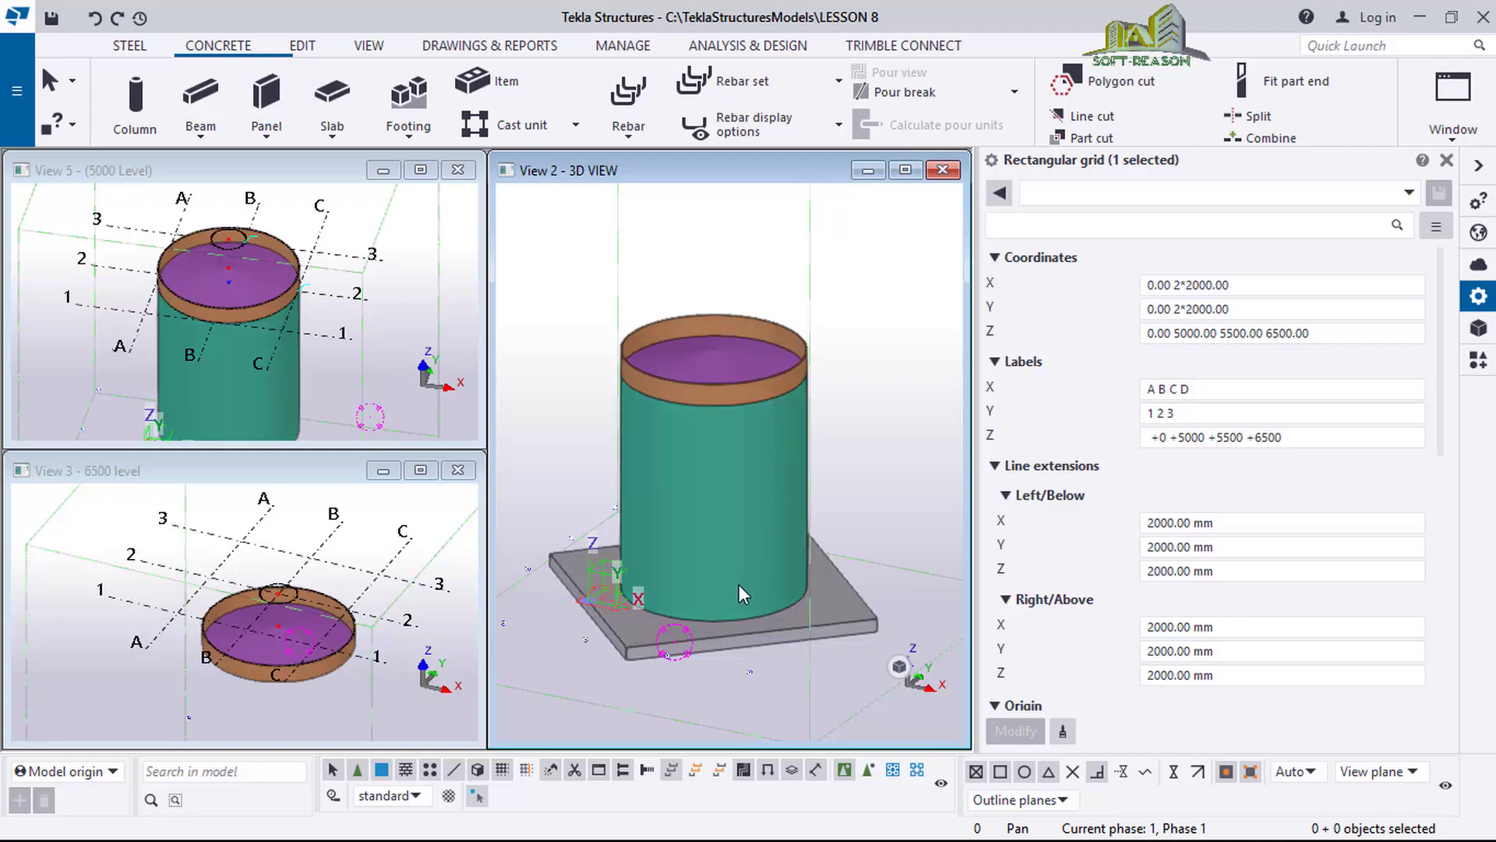
scroll(725, 467, "down", 3)
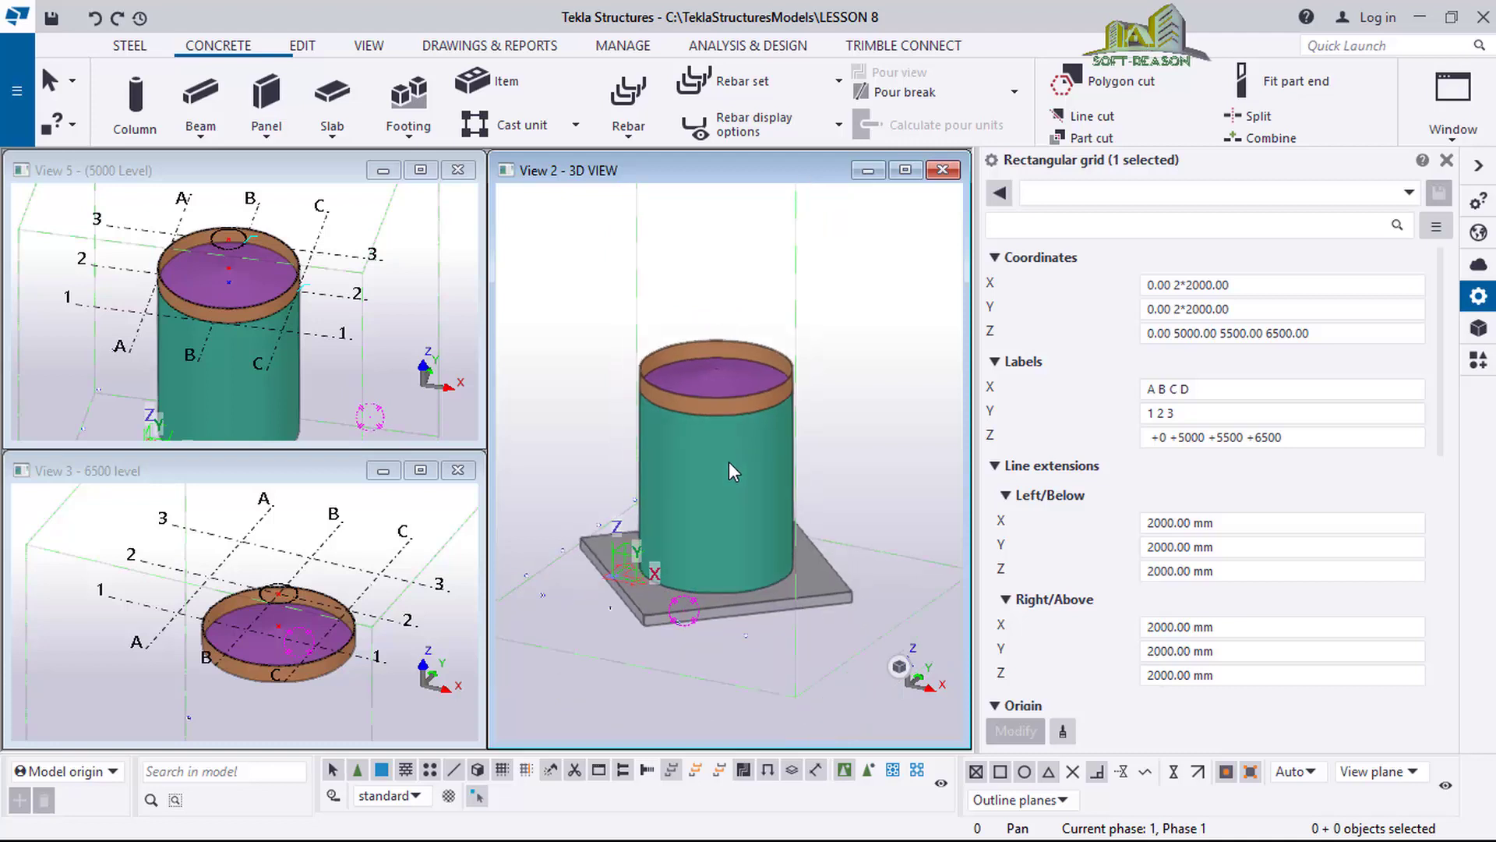
scroll(733, 590, "down", 4)
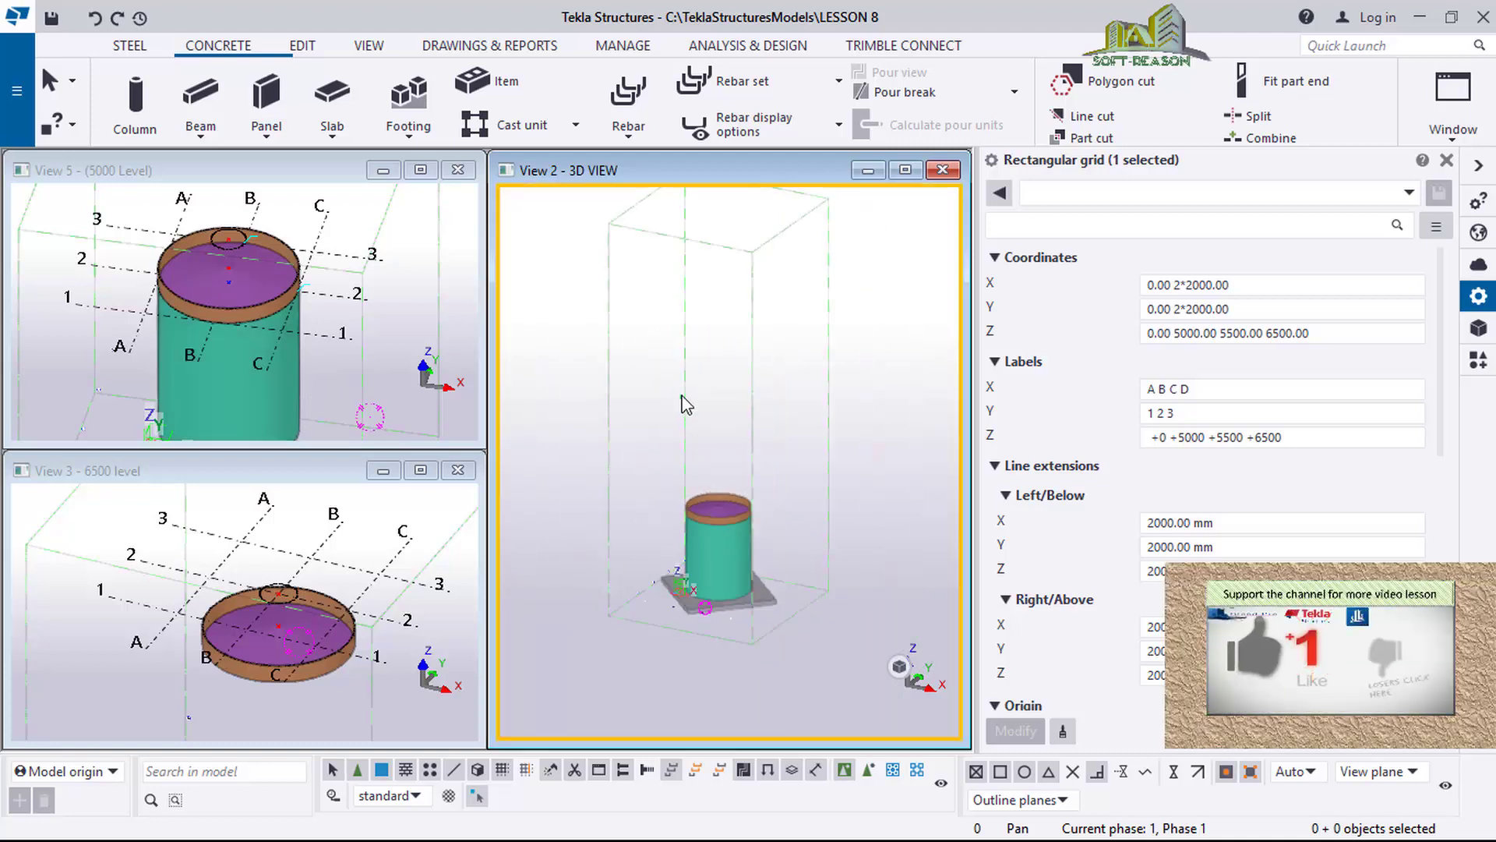
Fit the 3D view's work area to the entire model and zoom in.
right_click(686, 399)
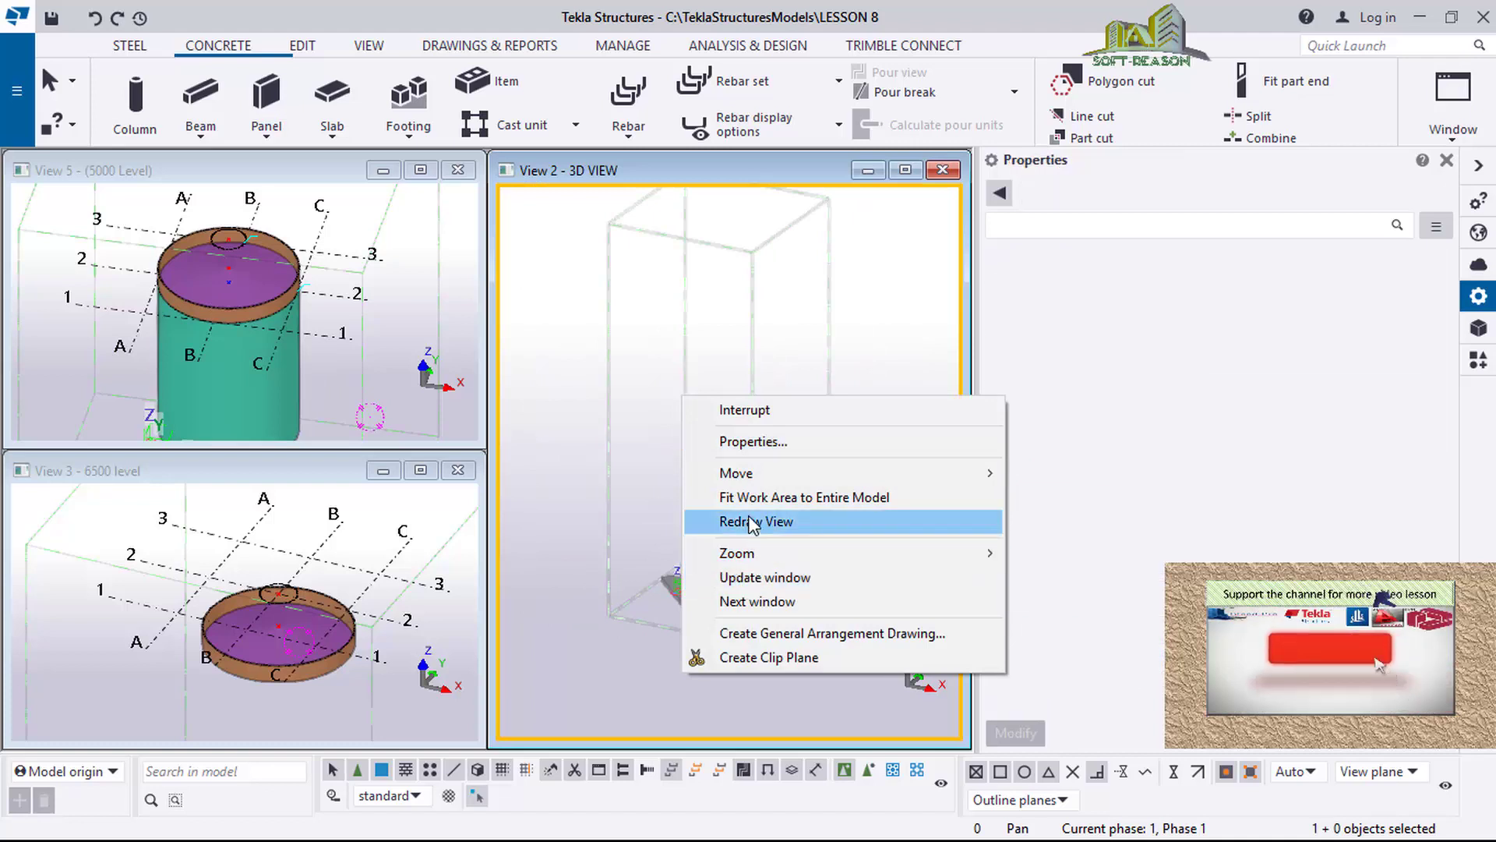
left_click(751, 497)
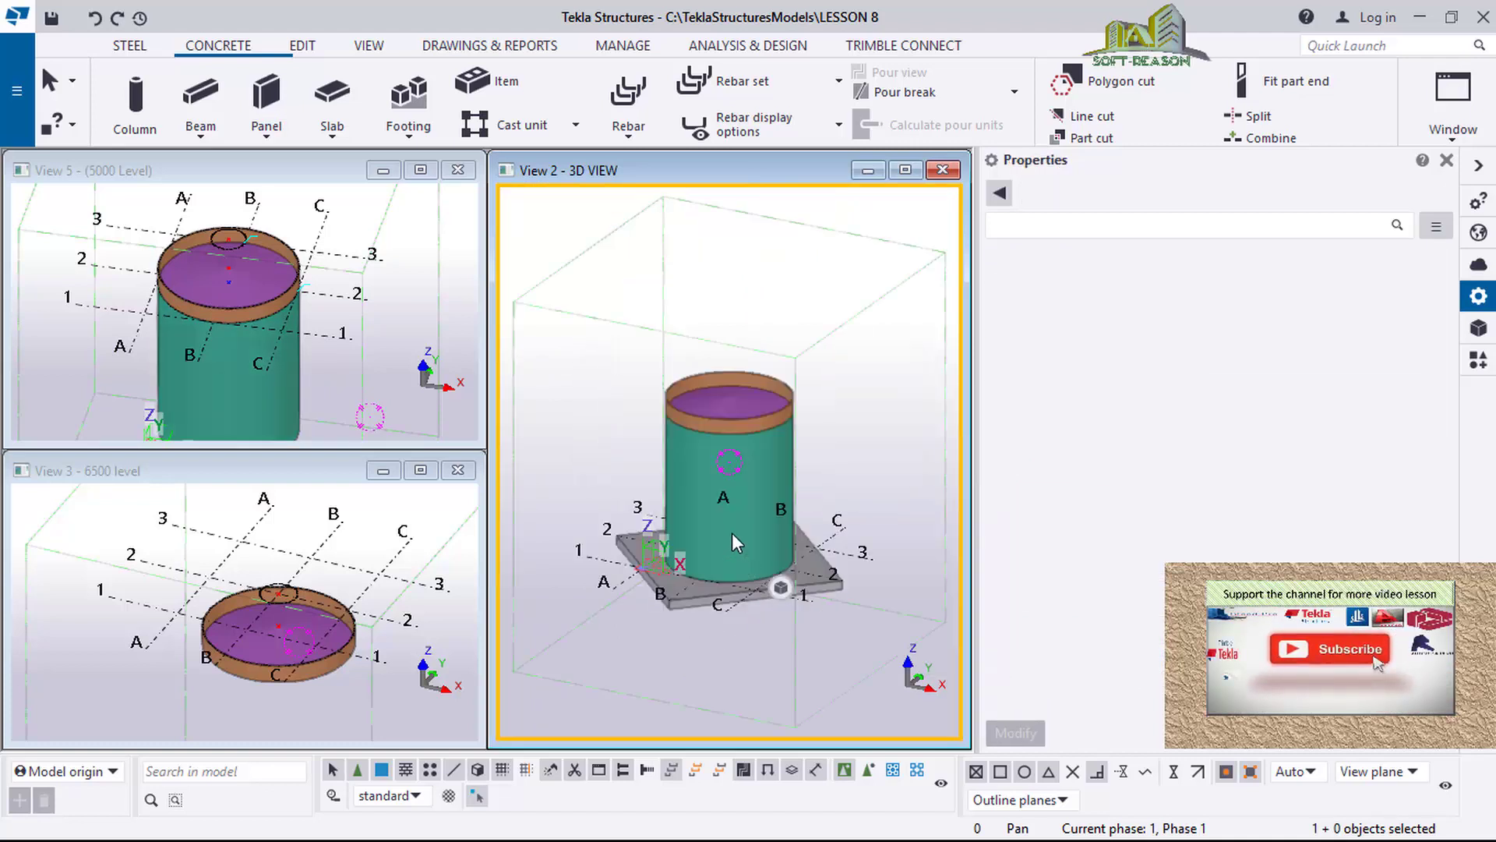
scroll(732, 538, "up", 3)
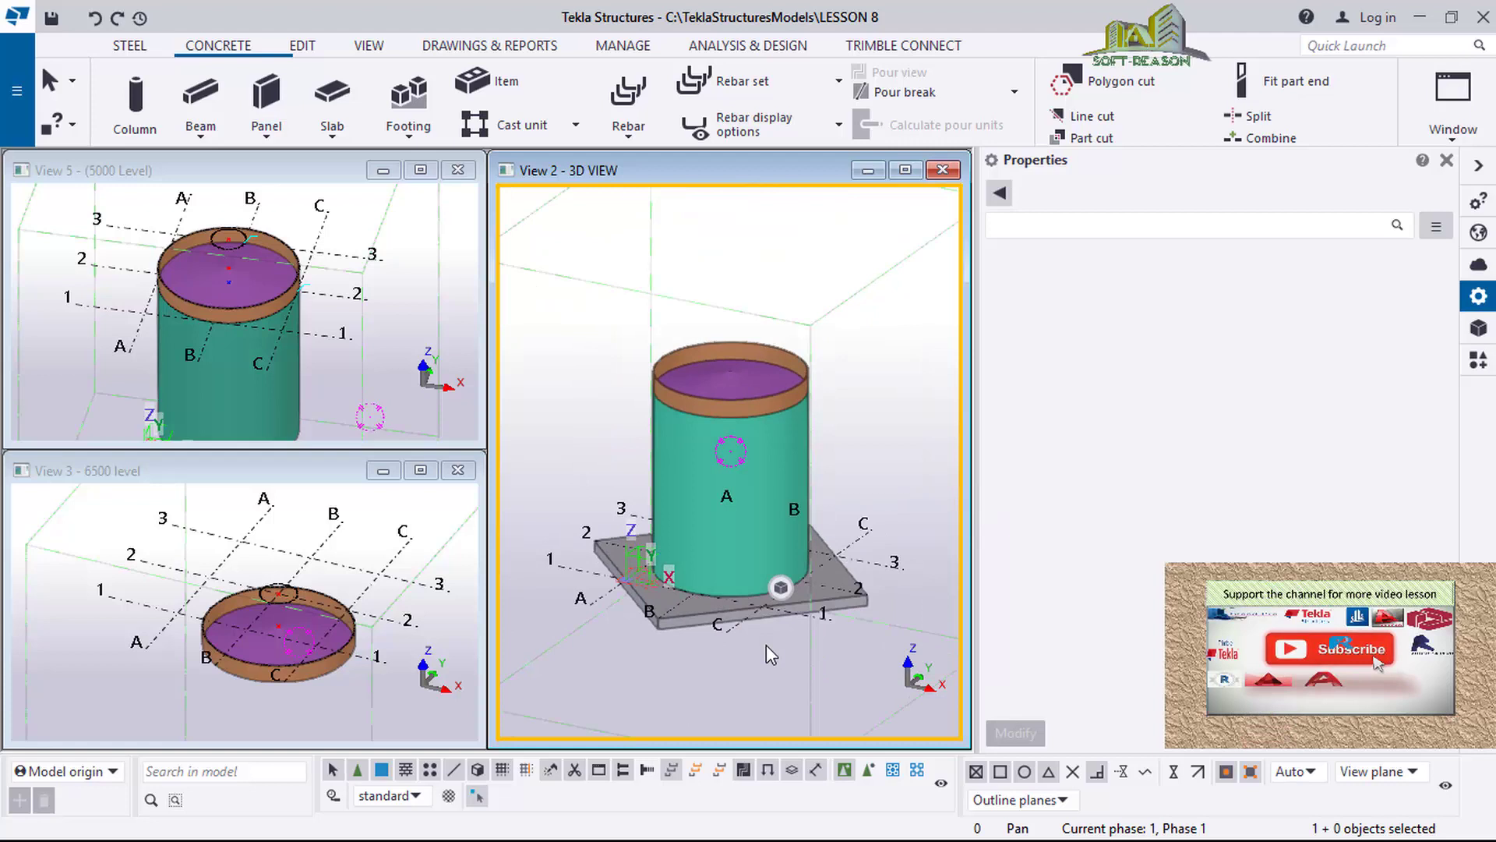
scroll(741, 526, "up", 1)
scroll(744, 543, "up", 1)
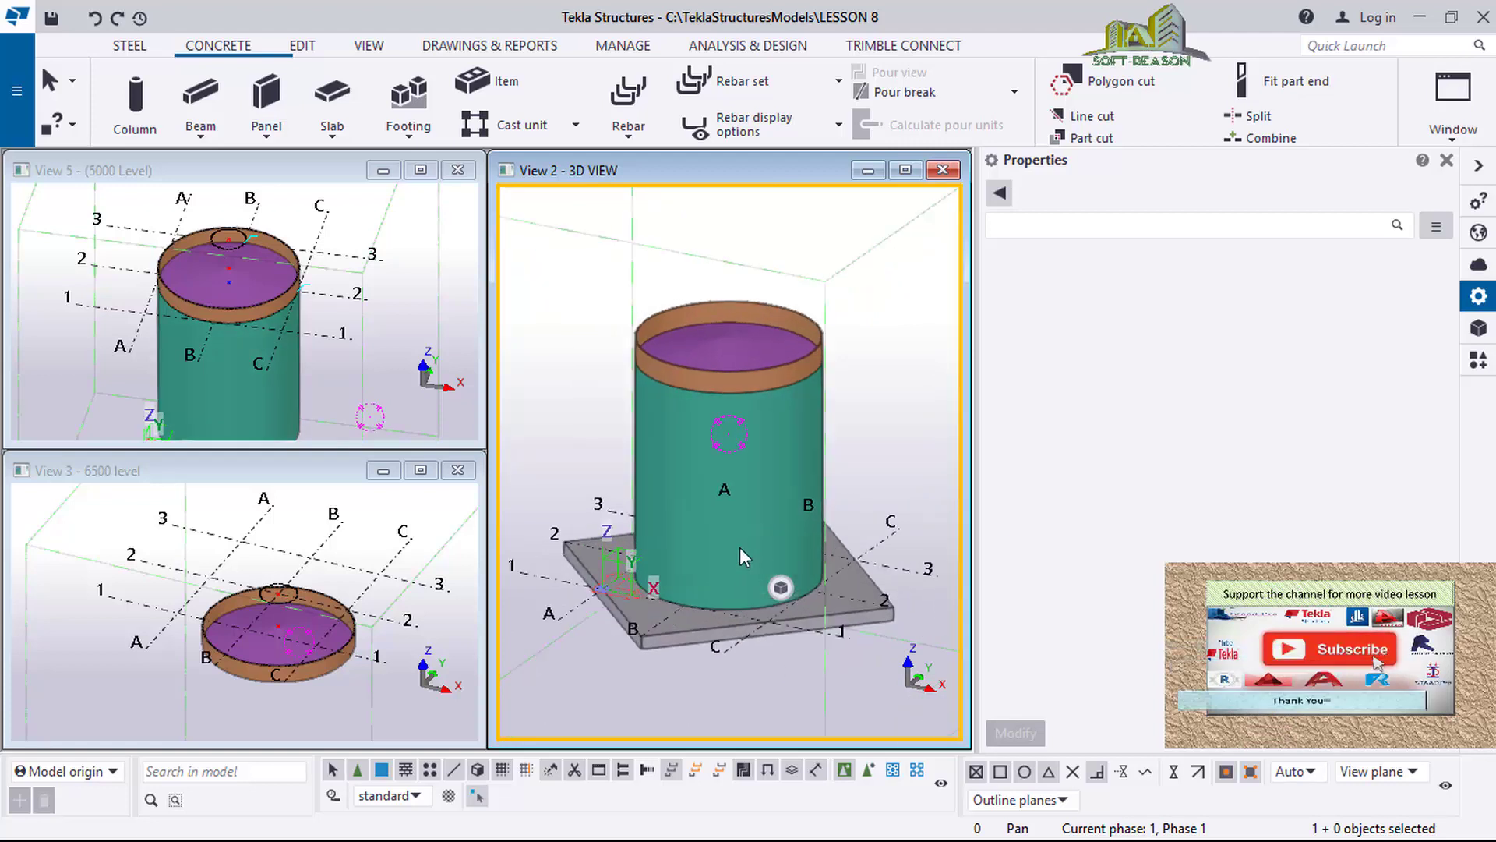